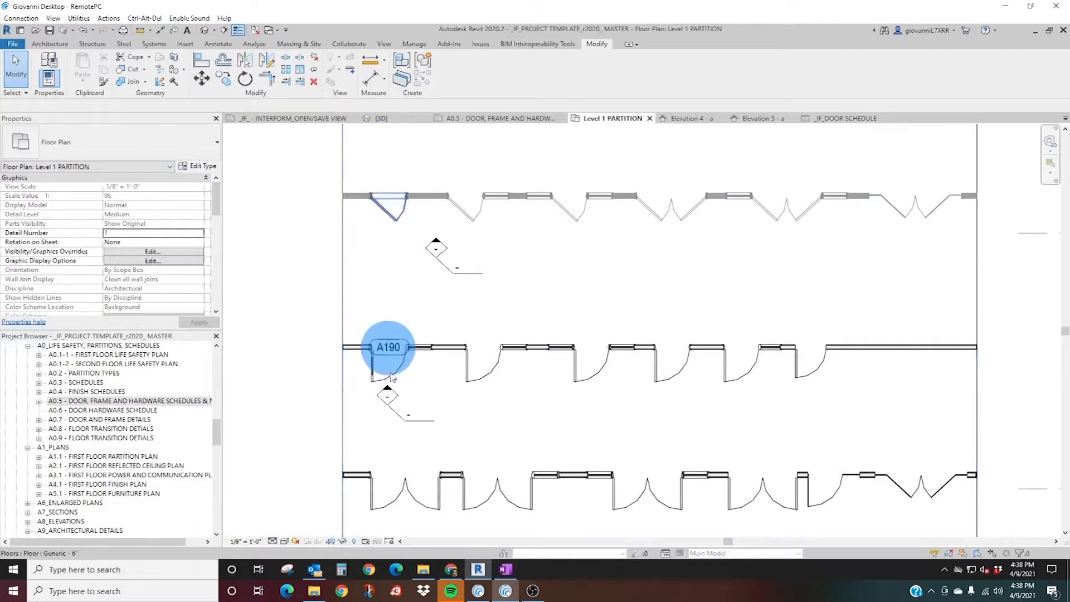
# Change door A190 to the Sample Type 36 x 84 of _IF_Door-Single_F1E-Frame w- Transom+Sidelite.
pyautogui.scroll(4, 361, 415)
pyautogui.click(370, 369)
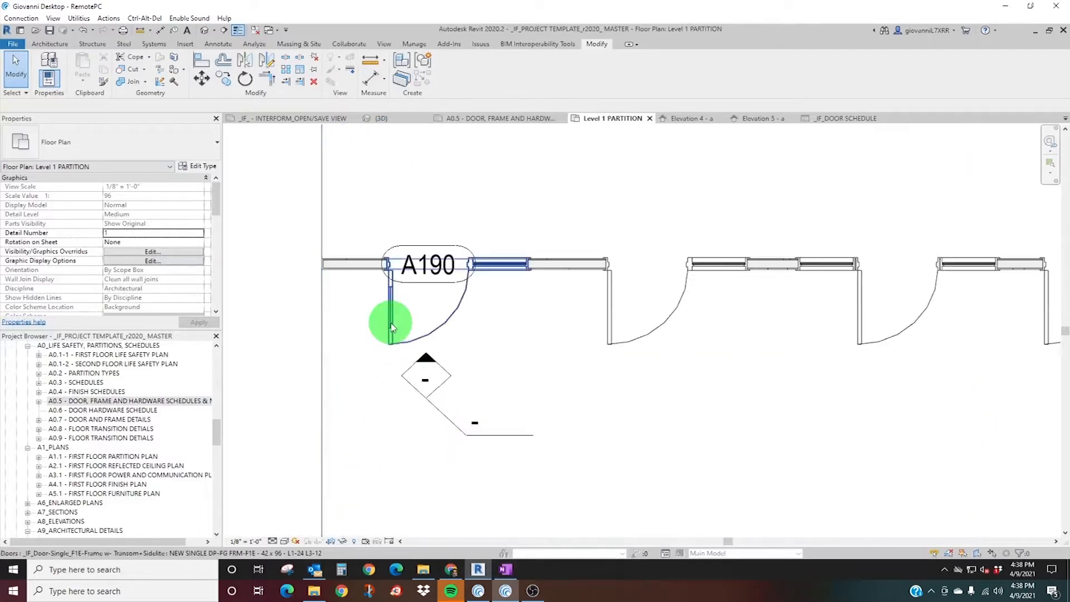
pyautogui.click(113, 156)
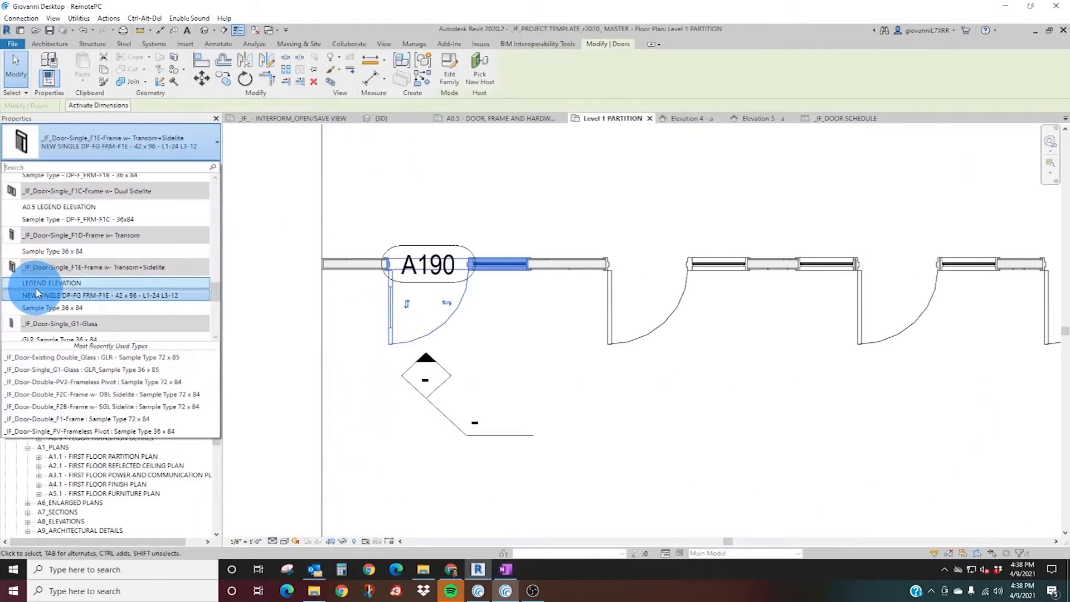
pyautogui.click(64, 306)
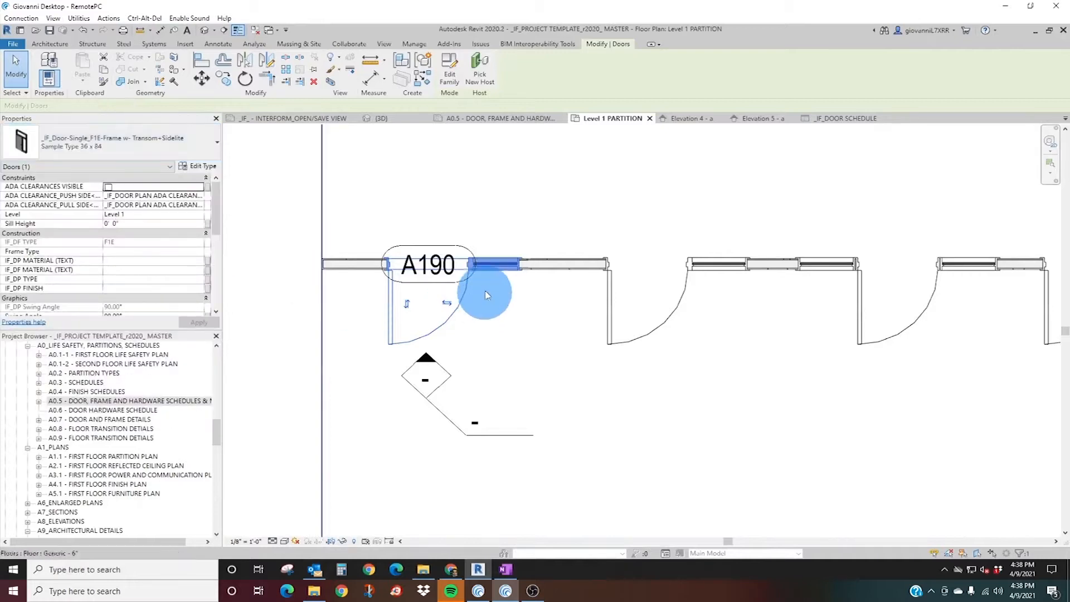
# Change door A190 to _IF_Door-Existing Single_F1-Frame, type NEW DP-F FRM-F1 - 36 x 84, and delete the invalid dimensions.
pyautogui.click(72, 146)
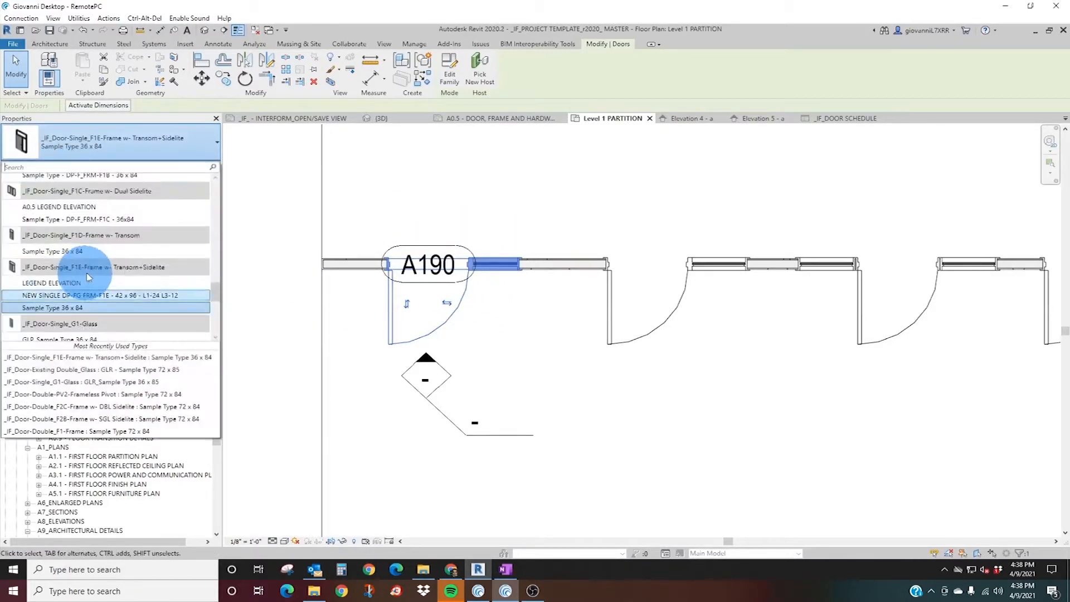
pyautogui.scroll(2, 98, 266)
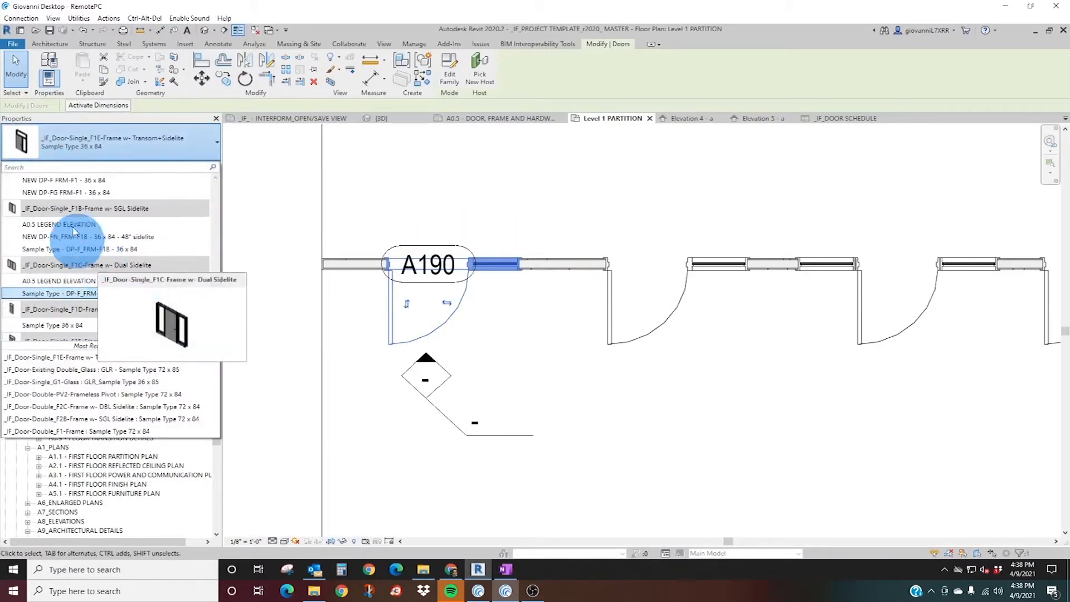
pyautogui.write('sing')
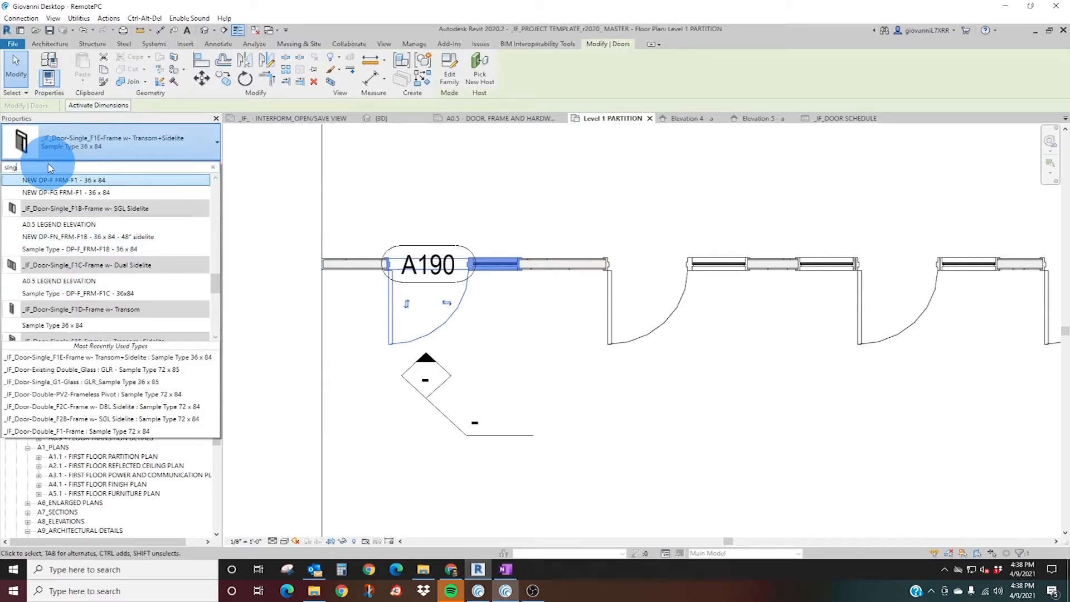
pyautogui.write('le')
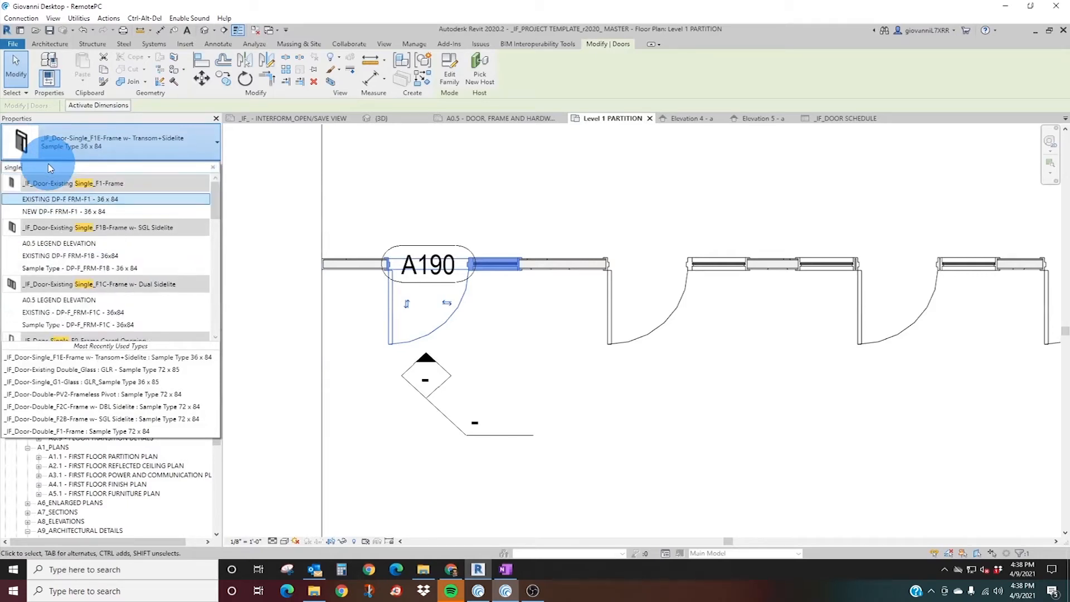
pyautogui.click(54, 211)
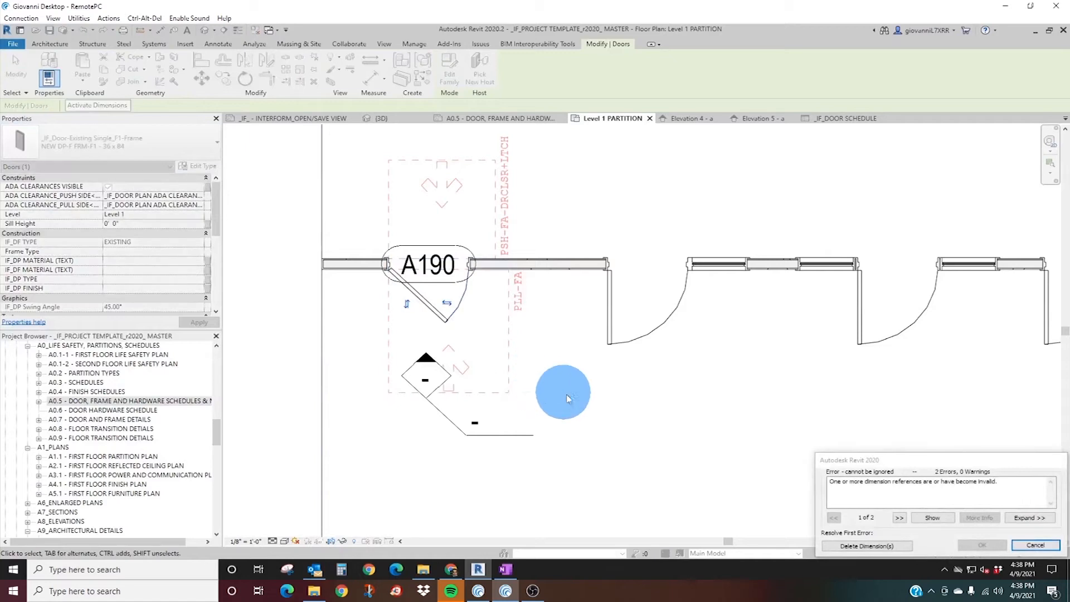
pyautogui.click(872, 549)
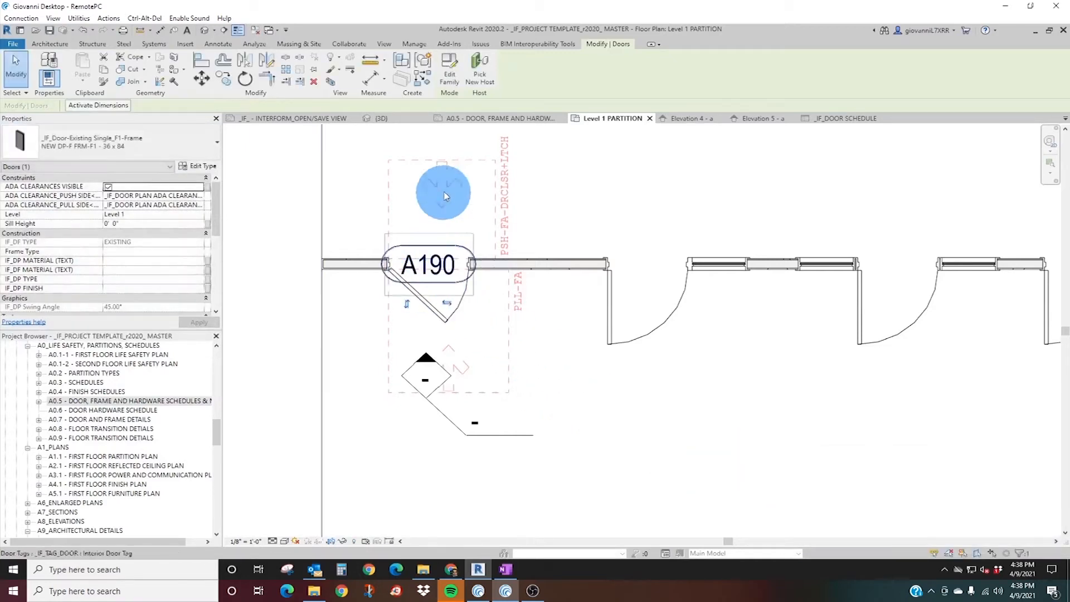
# Turn off the ADA clearances of door A190 and move its tag below the wall, beside the door swing.
pyautogui.click(109, 188)
pyautogui.moveTo(496, 273); pyautogui.dragTo(492, 321, button='middle')
pyautogui.press('Escape')
pyautogui.click(422, 340)
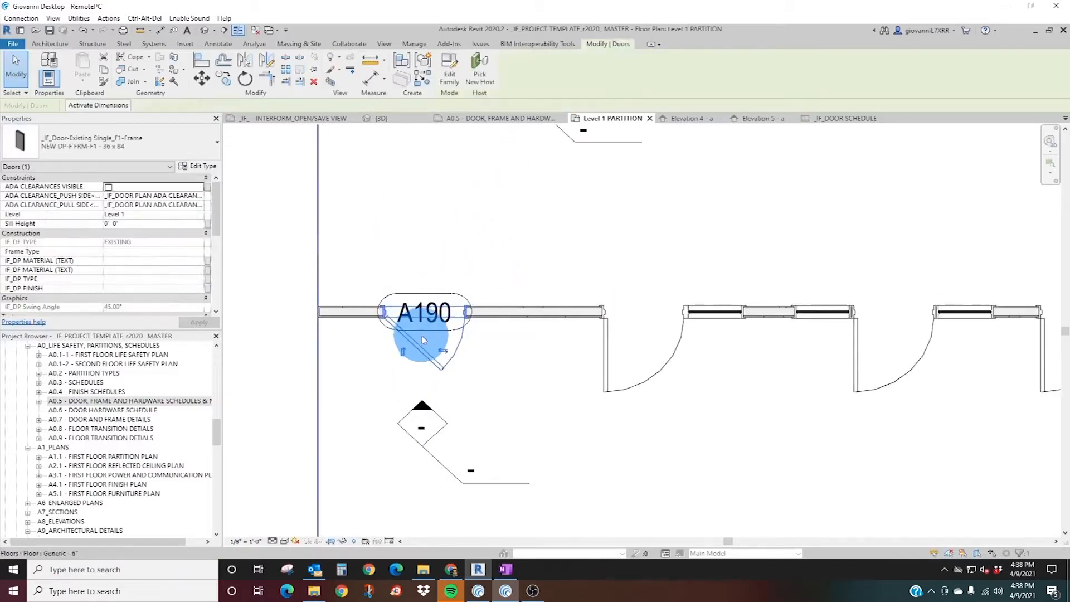
pyautogui.press('Escape')
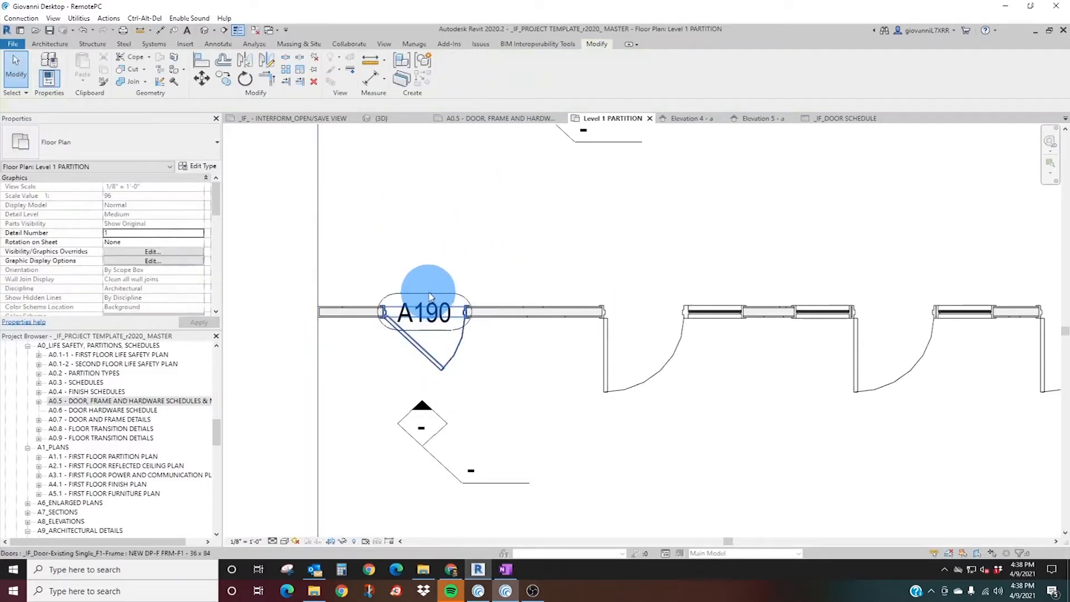
pyautogui.moveTo(429, 296); pyautogui.dragTo(506, 379)
pyautogui.scroll(-3, 507, 337)
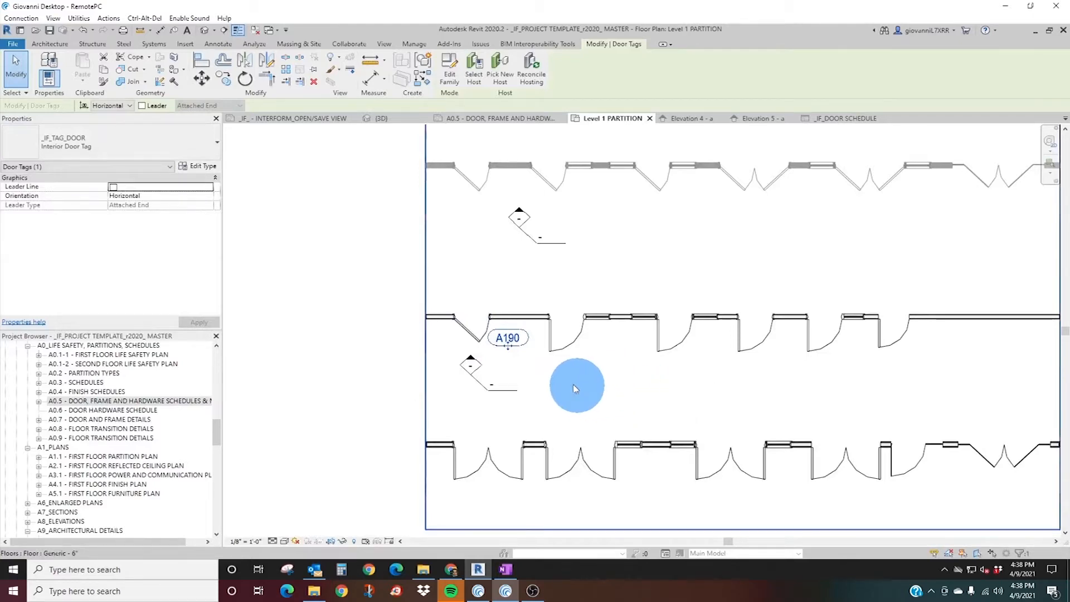
# Review the instance and type properties of door A190, leaving the type parameters as they are.
pyautogui.scroll(4, 461, 333)
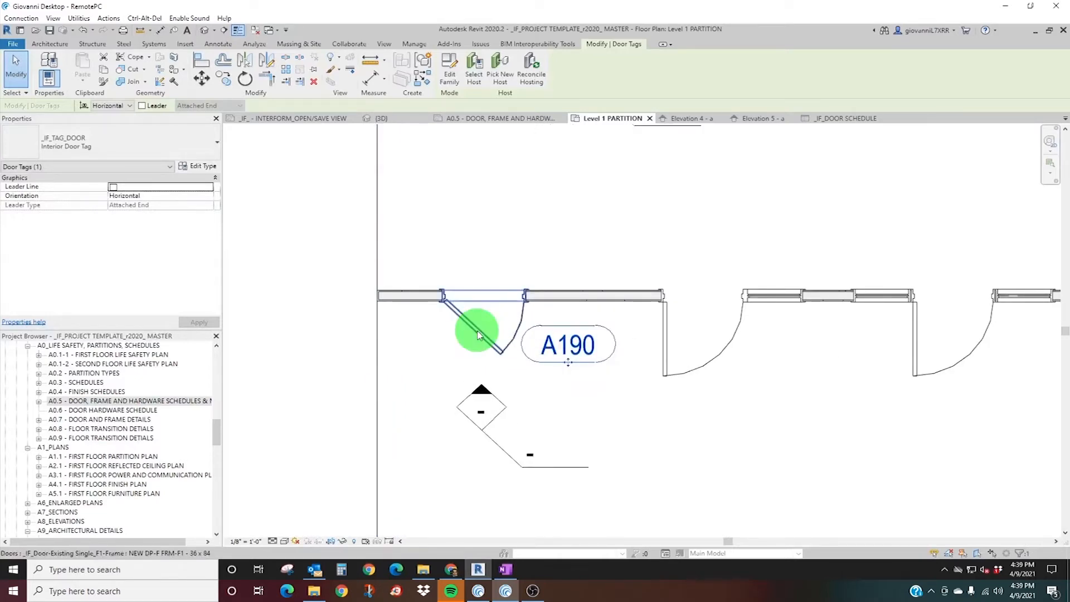
pyautogui.click(477, 335)
pyautogui.scroll(-2, 105, 232)
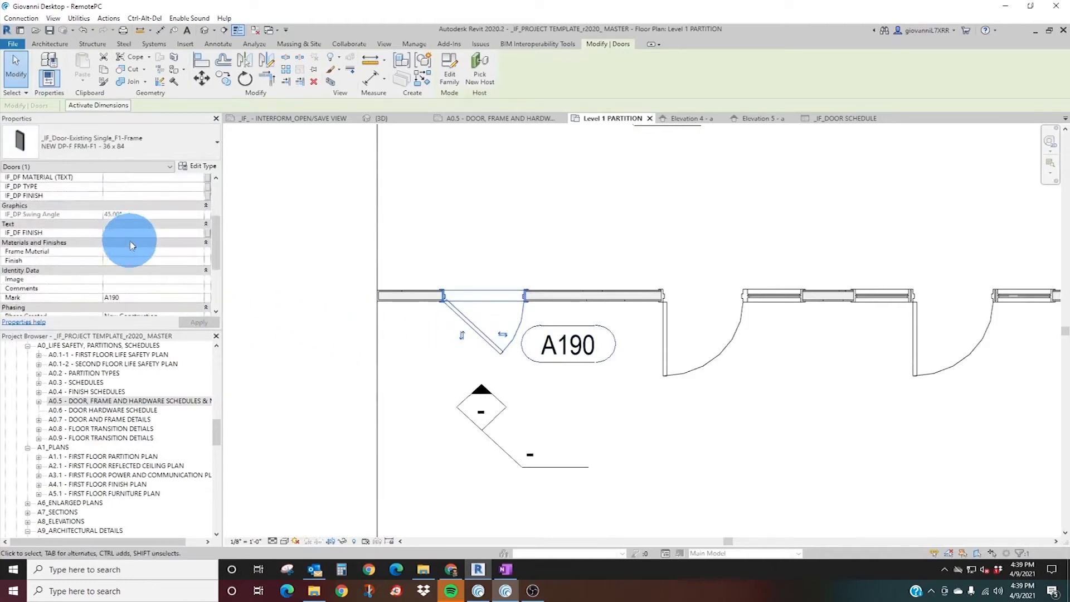
pyautogui.scroll(3, 155, 274)
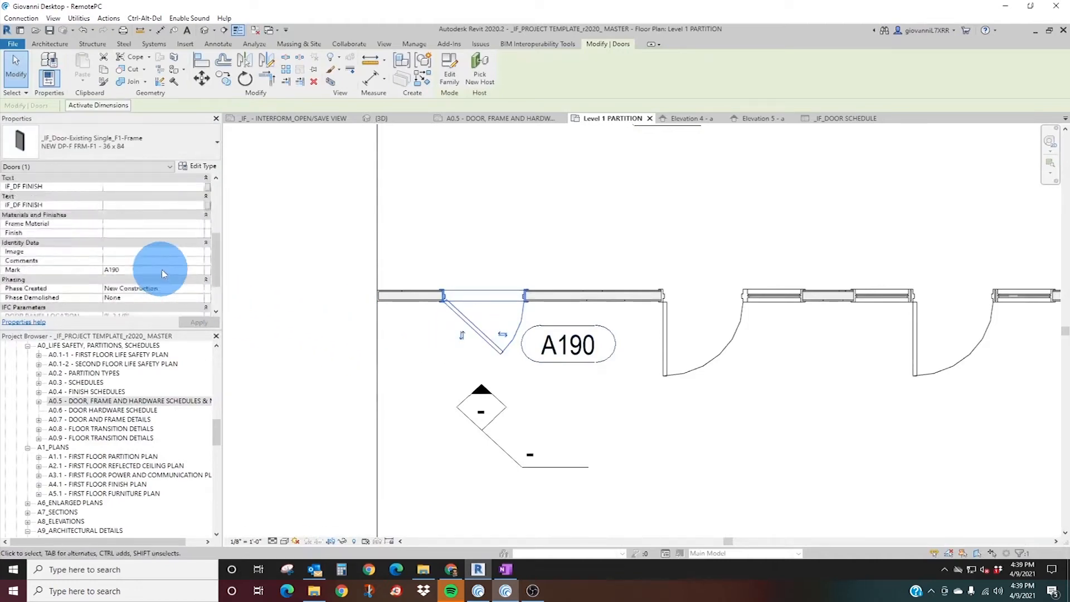
pyautogui.click(195, 166)
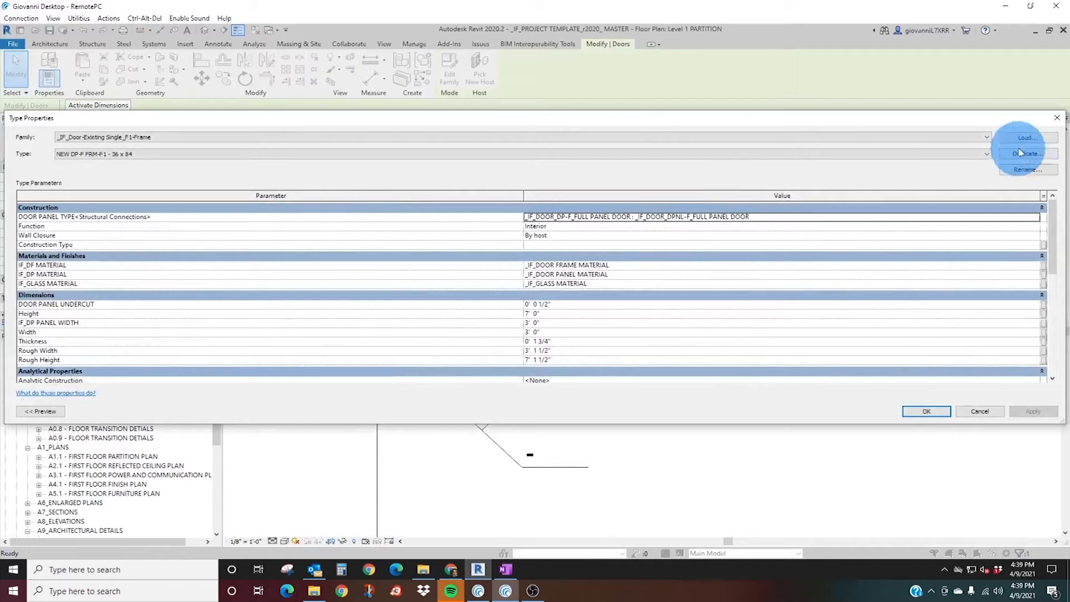
pyautogui.click(1057, 118)
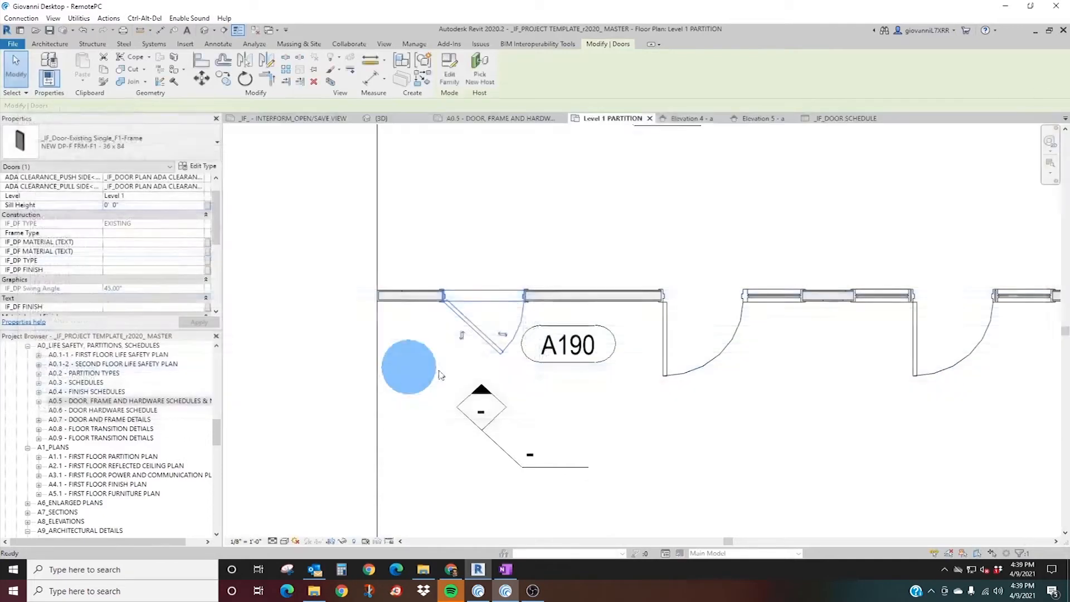
# Change door A190 to _IF_Door-Single_F1-Frame, type NEW DP-F FRM-F1 - 36 x 84, and turn off its ADA clearances.
pyautogui.click(64, 146)
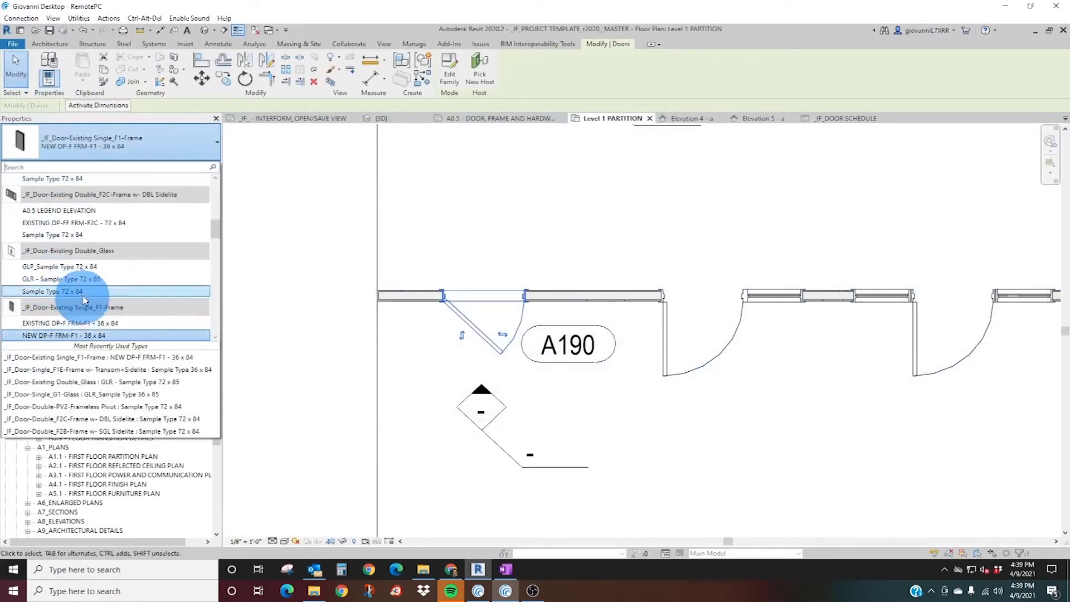
pyautogui.write('single')
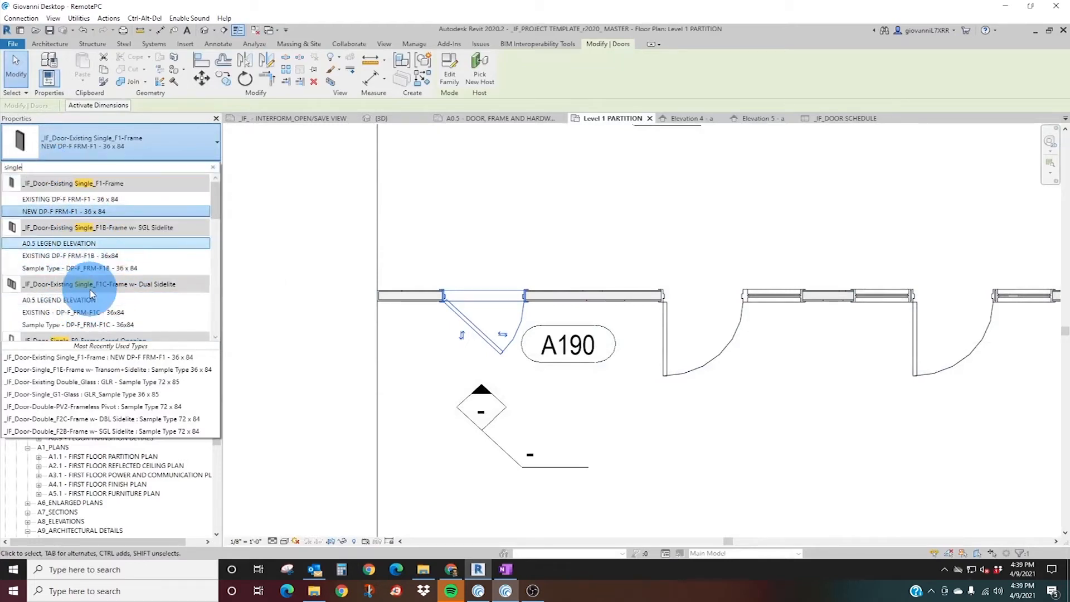
pyautogui.scroll(-2, 84, 270)
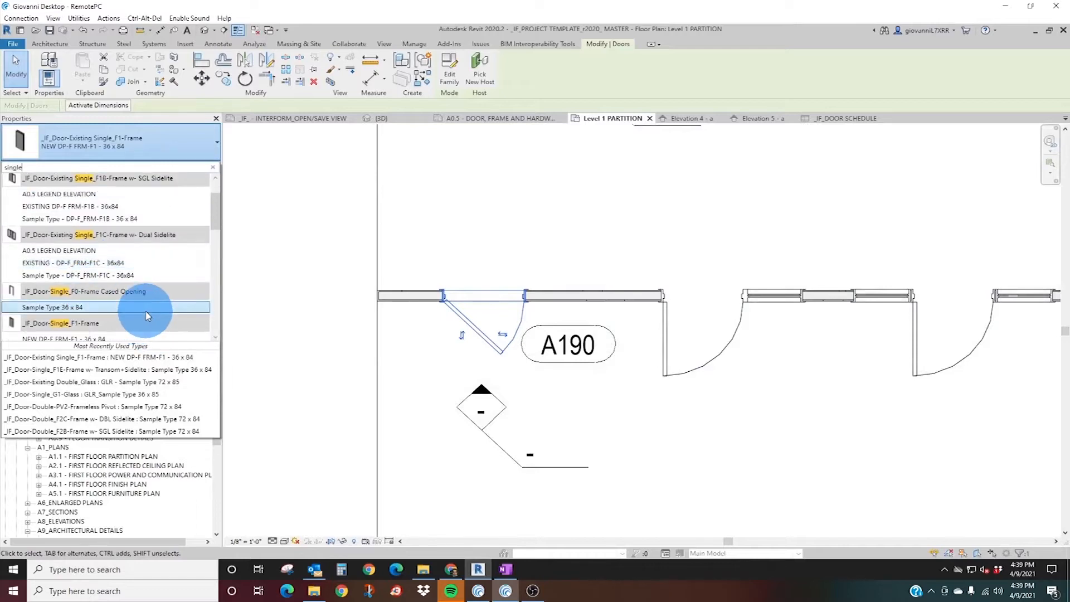
pyautogui.scroll(-3, 143, 310)
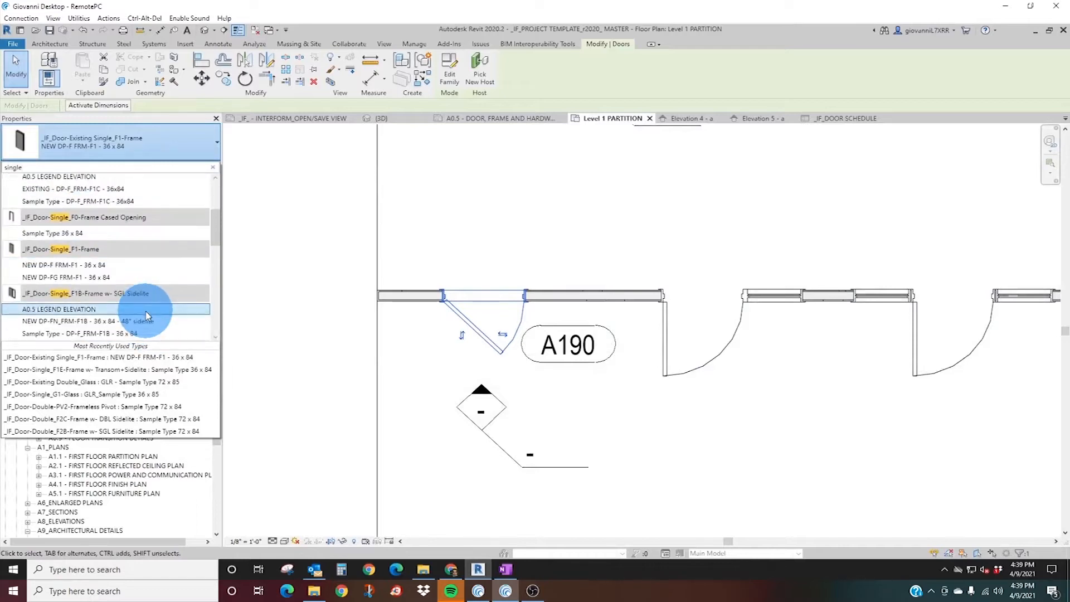
pyautogui.click(71, 265)
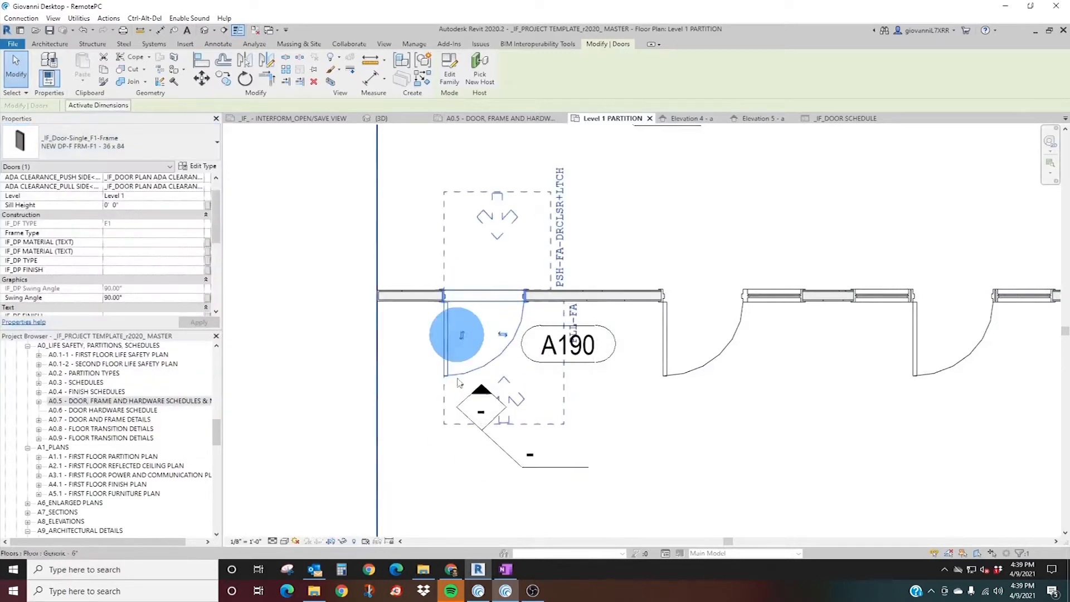
pyautogui.scroll(1, 101, 215)
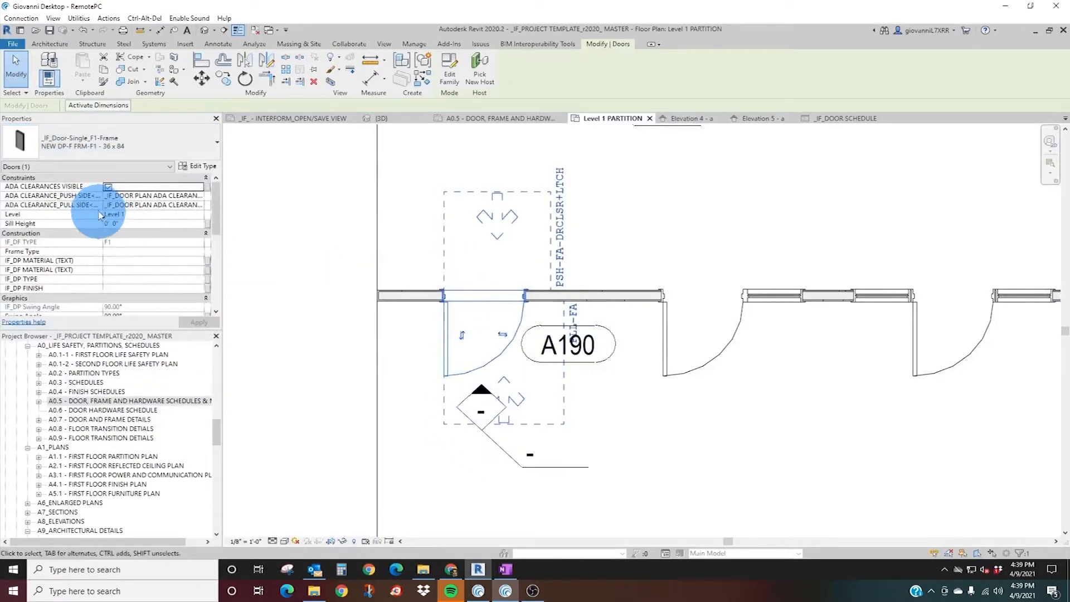
pyautogui.click(108, 188)
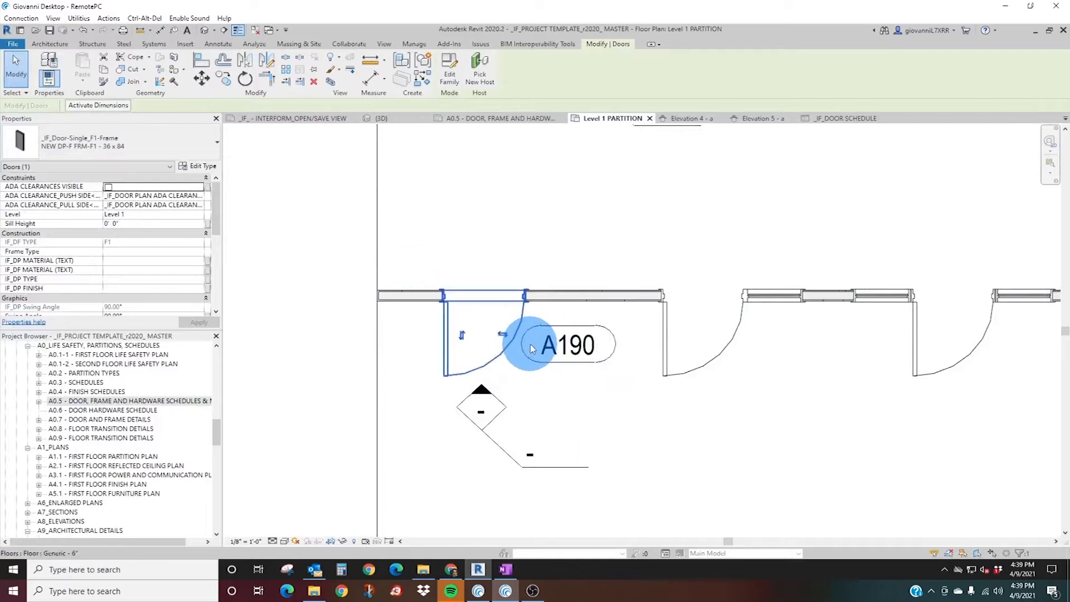
# Bring door A190 up close in the 3D view to examine its geometry.
pyautogui.scroll(2, 437, 346)
pyautogui.click(393, 120)
pyautogui.keyDown('shift'); pyautogui.moveTo(561, 279); pyautogui.dragTo(542, 422, button='middle'); pyautogui.keyUp('shift')
pyautogui.scroll(3, 504, 282)
pyautogui.moveTo(506, 282); pyautogui.dragTo(472, 414, button='middle')
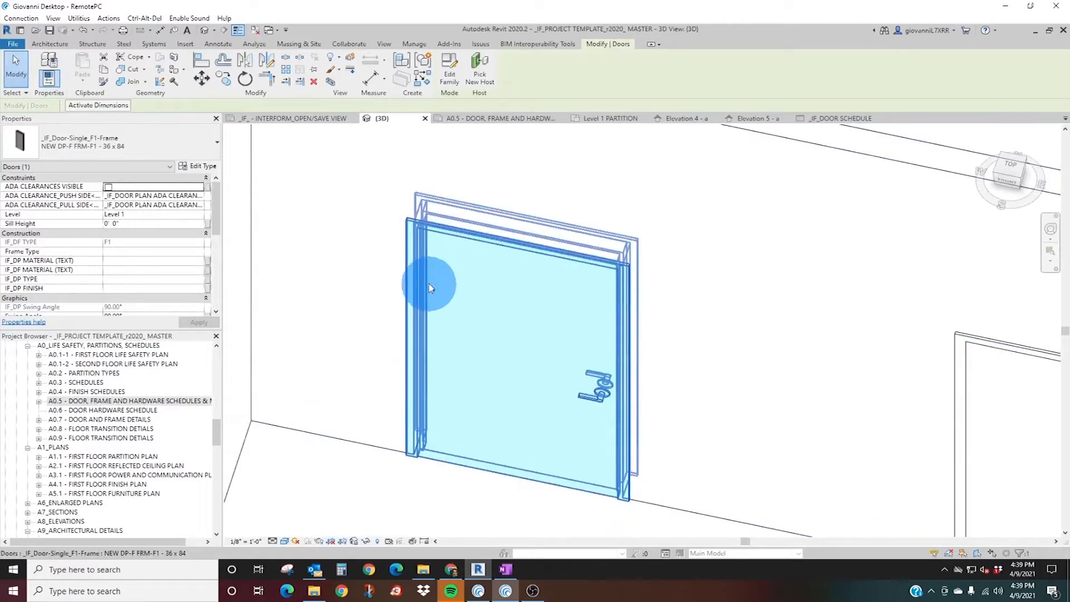
# Check the door's nested panel, its F1 frame, the host wall and the whole door by selecting each in turn.
pyautogui.click(432, 249)
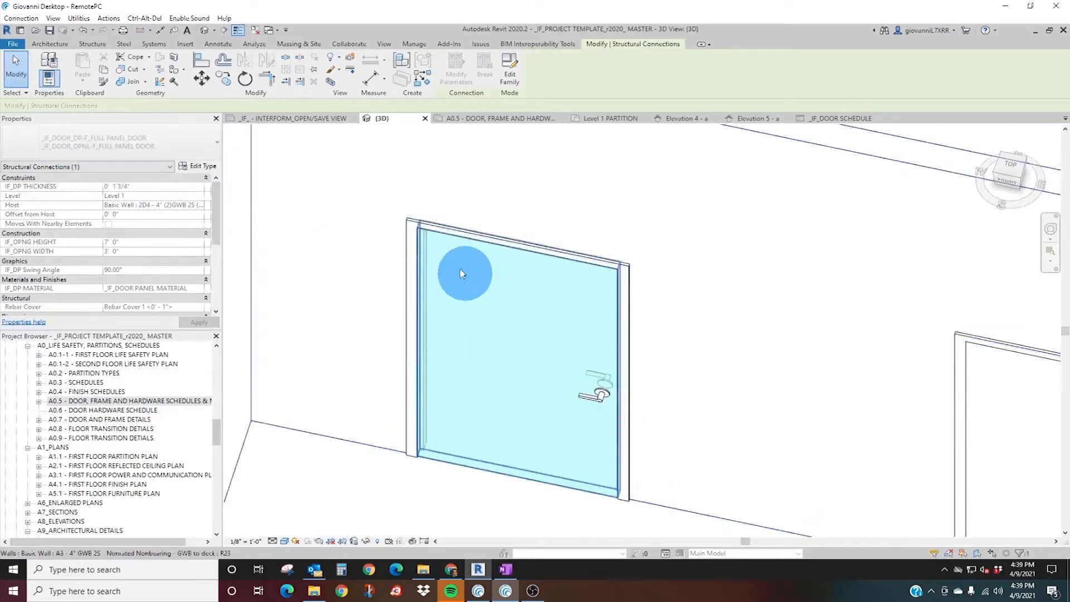
pyautogui.click(410, 226)
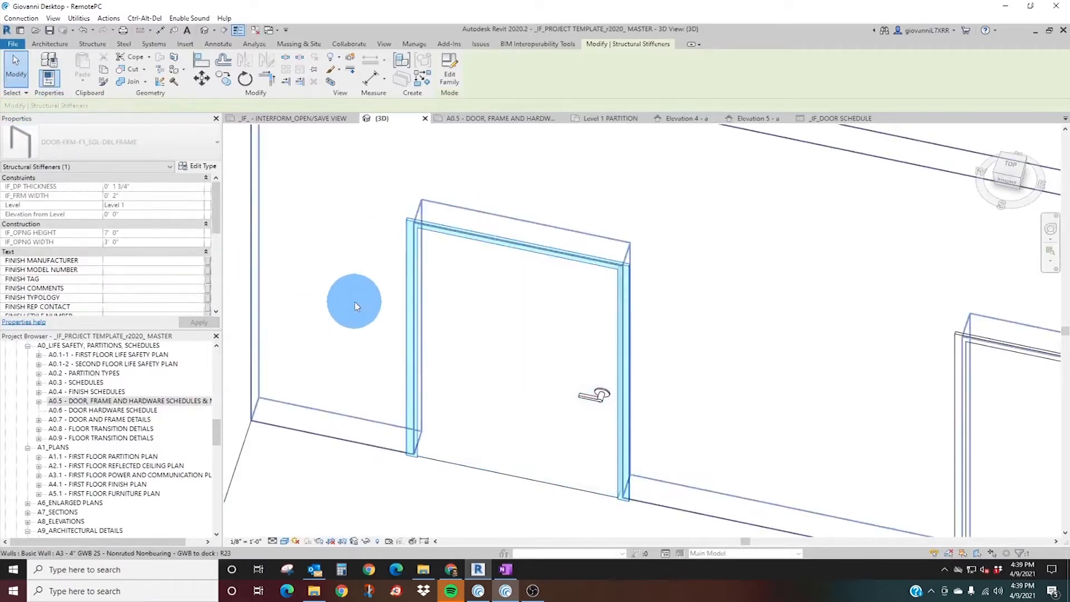
pyautogui.click(355, 302)
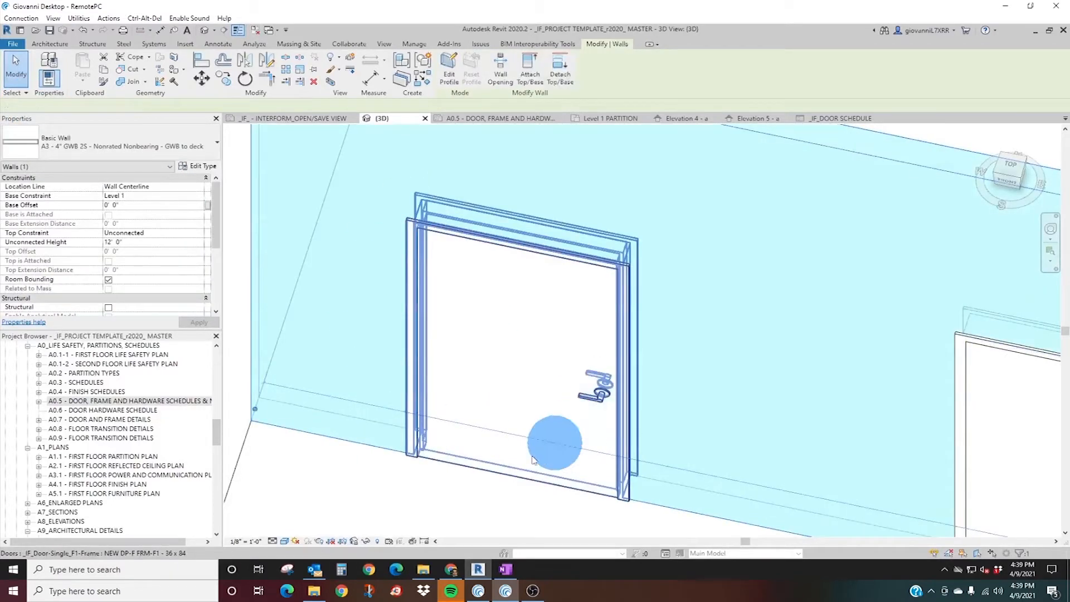
pyautogui.click(570, 438)
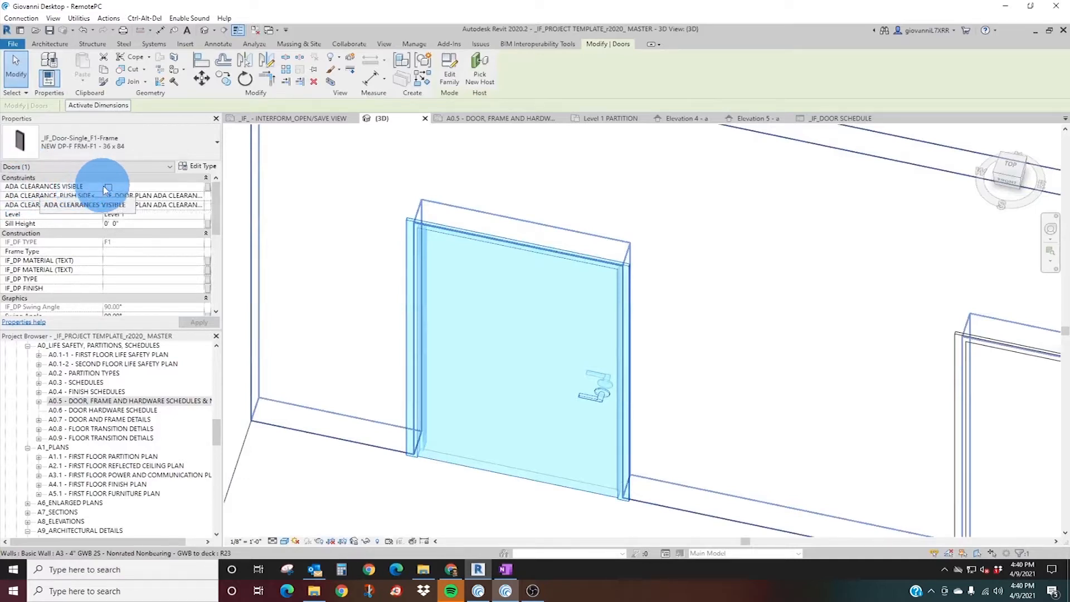
# Turn on the ADA clearances of door A190 in the Level 1 PARTITION plan and move its tag clear of the pull-side clearance.
pyautogui.click(601, 123)
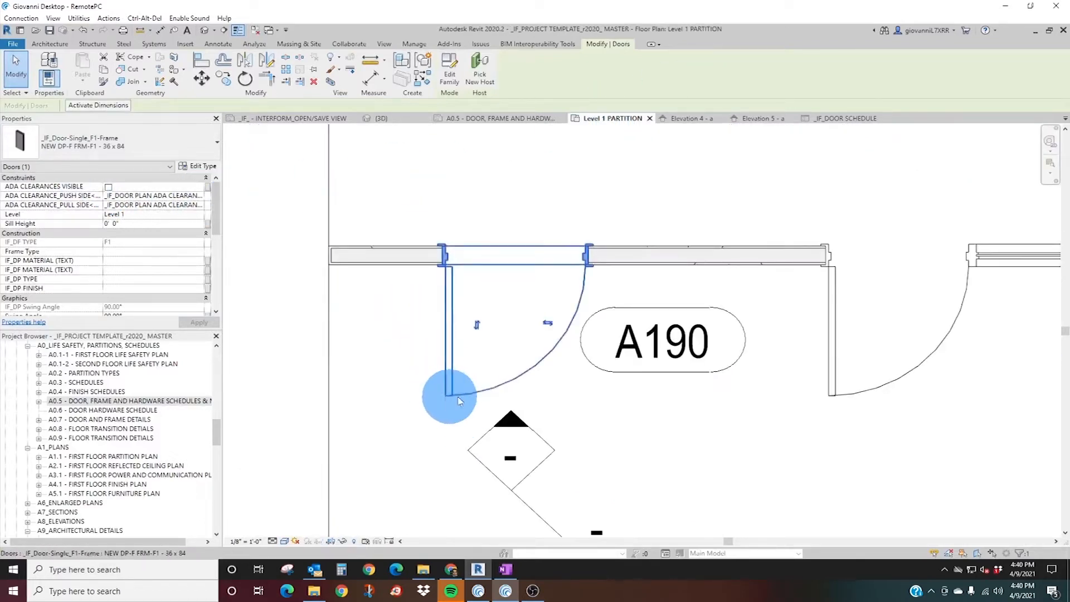
pyautogui.click(109, 190)
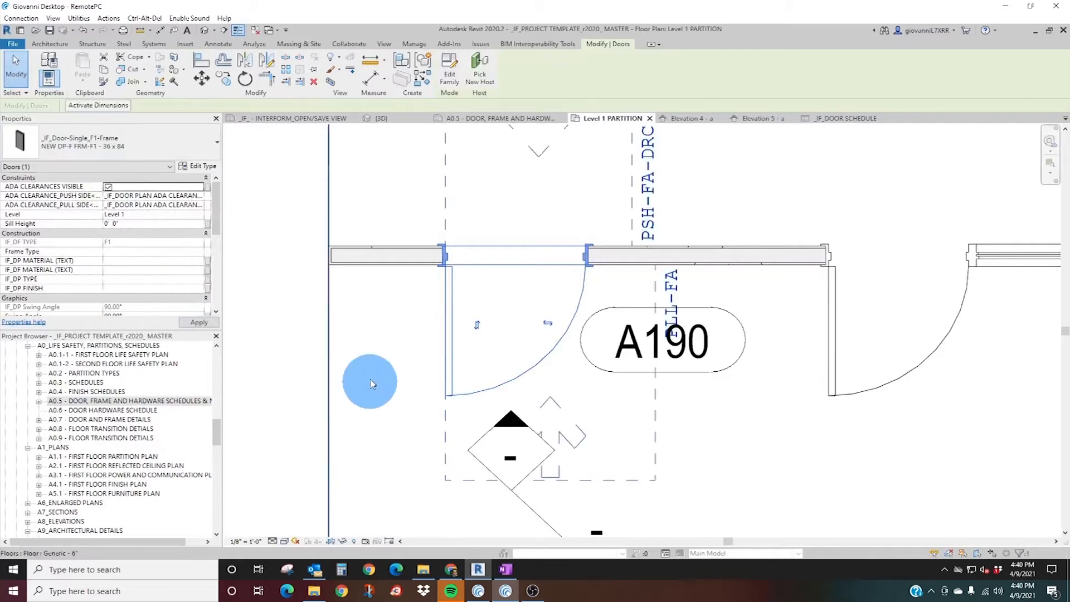
pyautogui.moveTo(501, 211); pyautogui.dragTo(470, 321, button='middle')
pyautogui.scroll(-2, 470, 320)
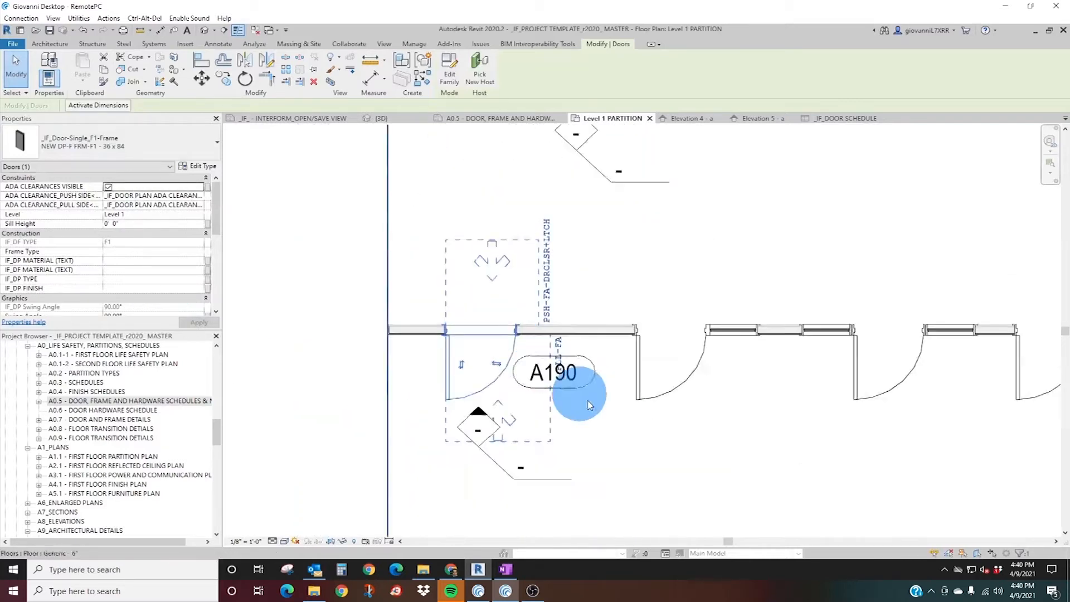
pyautogui.click(559, 390)
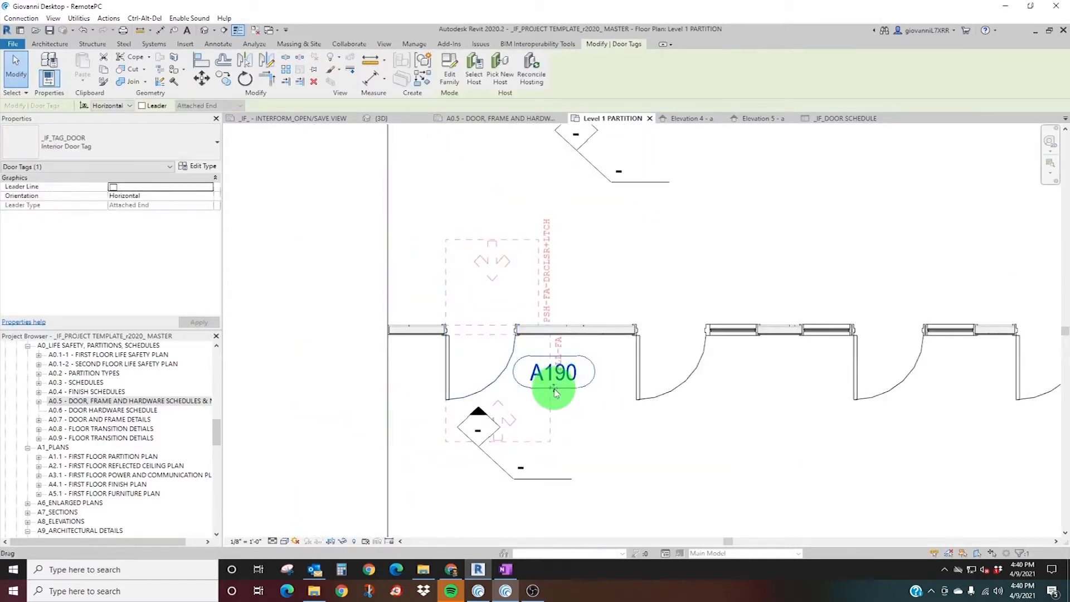
pyautogui.moveTo(556, 393); pyautogui.dragTo(602, 427)
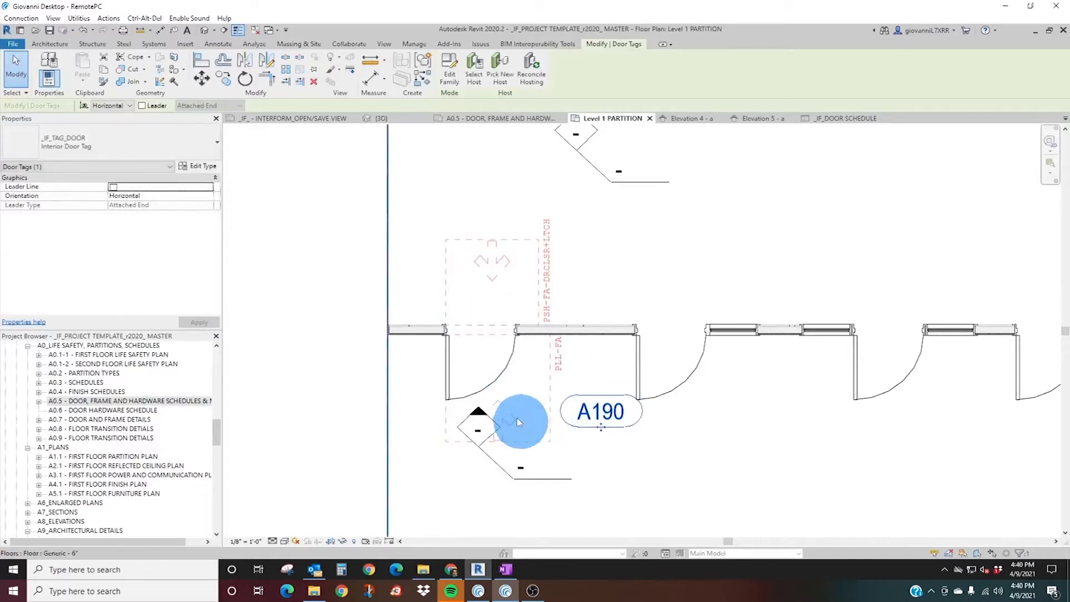
# Move the interior elevation marker below door A190 farther down, clear of the door's pull-side ADA clearance.
pyautogui.scroll(3, 500, 424)
pyautogui.click(469, 479)
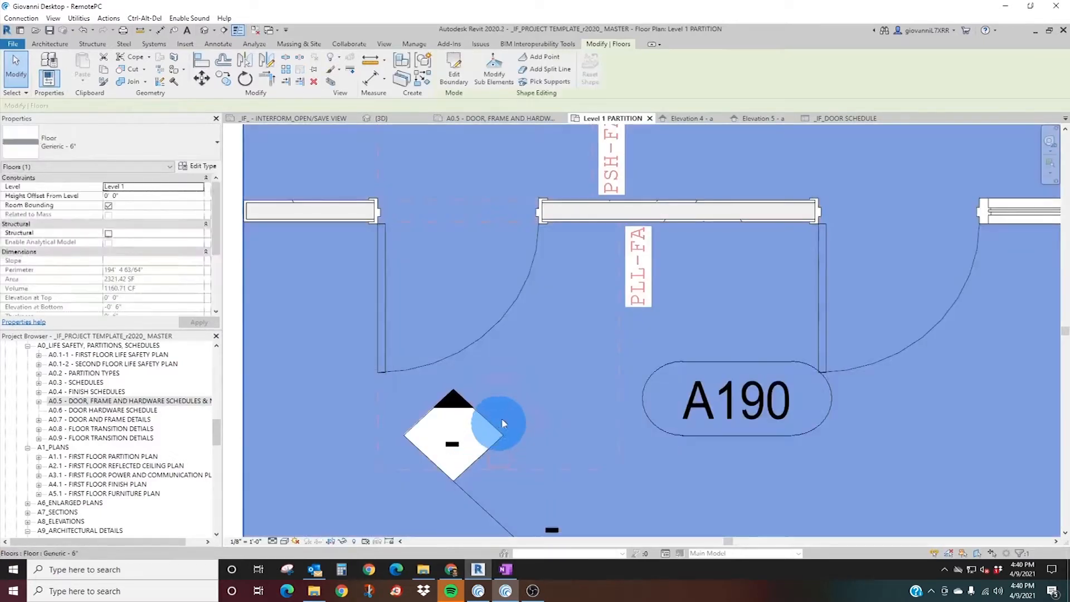
pyautogui.press('Escape')
pyautogui.click(459, 482)
pyautogui.press('Escape')
pyautogui.click(464, 495)
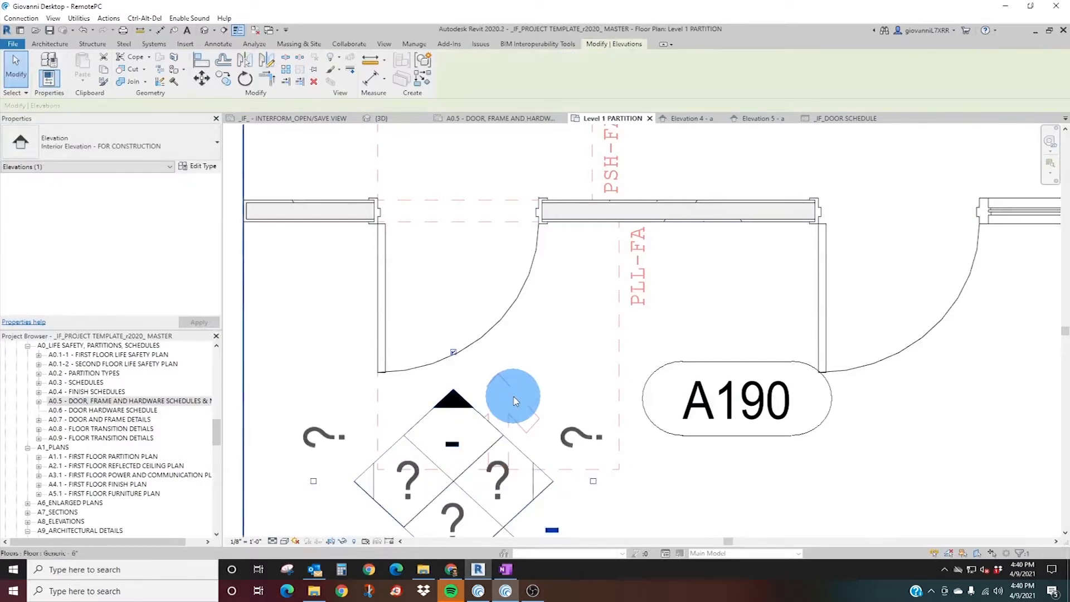
pyautogui.scroll(-4, 521, 387)
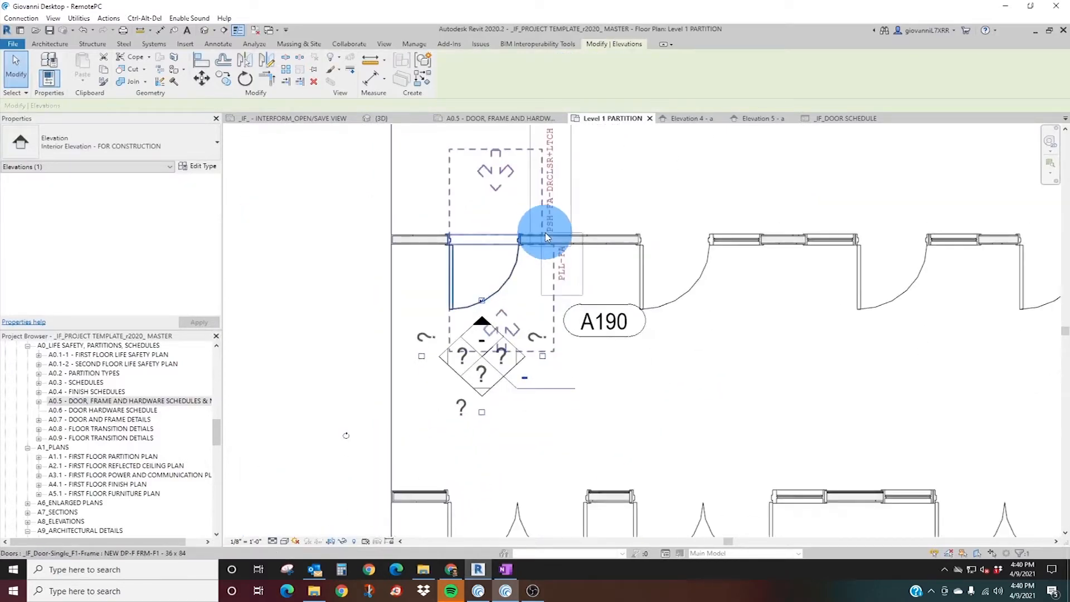
pyautogui.press('Down')
pyautogui.press('Down')
pyautogui.press('Down')
pyautogui.press('Down')
pyautogui.press('Down')
pyautogui.press('Down')
pyautogui.press('Down')
pyautogui.press('Down')
pyautogui.press('Down')
pyautogui.press('Down')
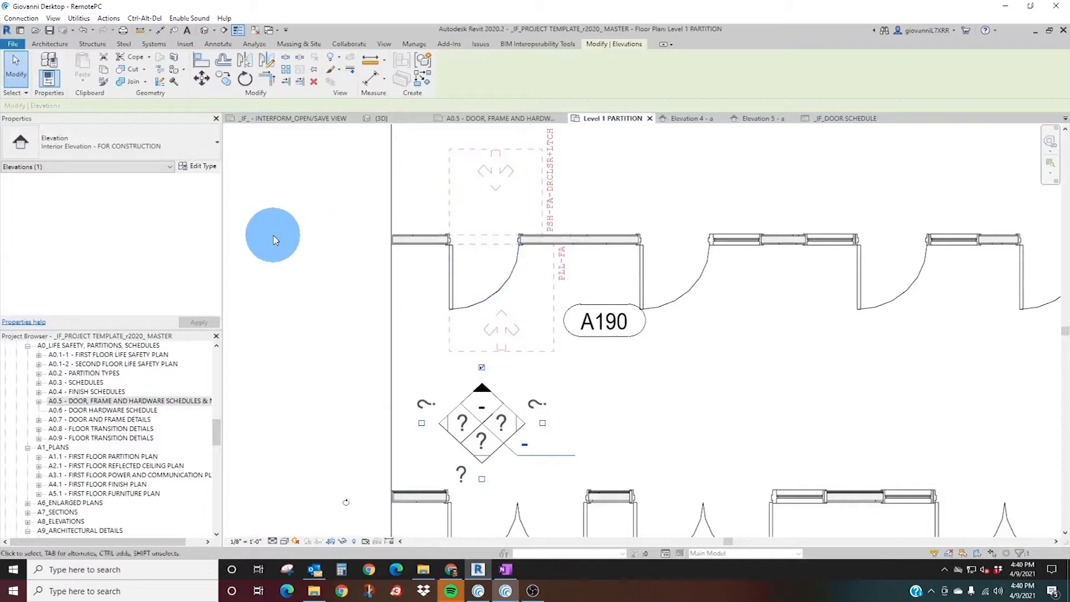
pyautogui.click(273, 236)
# Select door A190 in the plan and widen the parameter-name column of its properties.
pyautogui.scroll(2, 531, 229)
pyautogui.scroll(2, 531, 230)
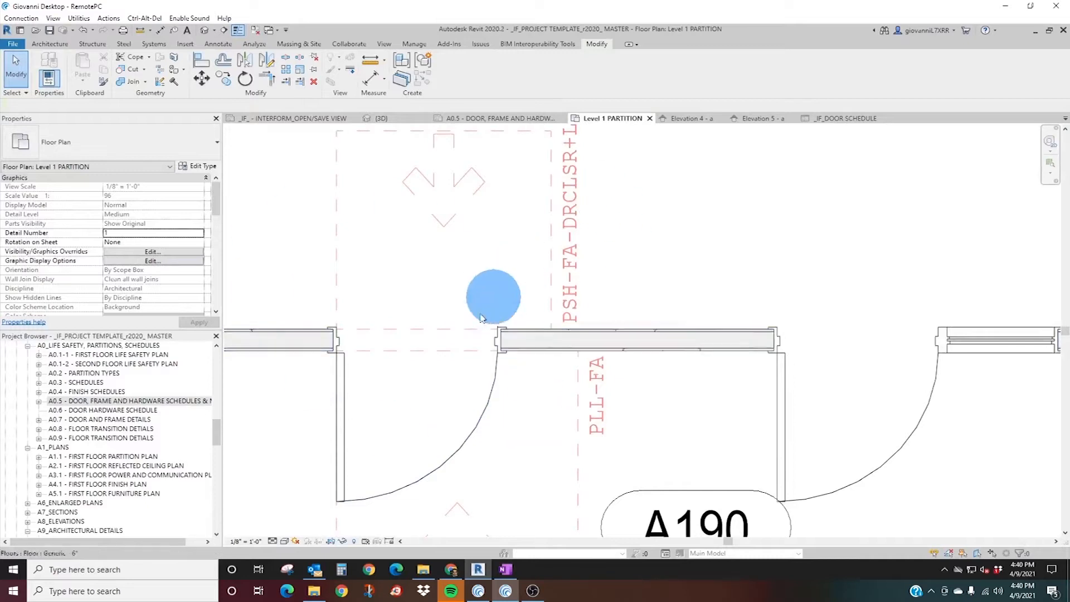
pyautogui.scroll(-2, 436, 320)
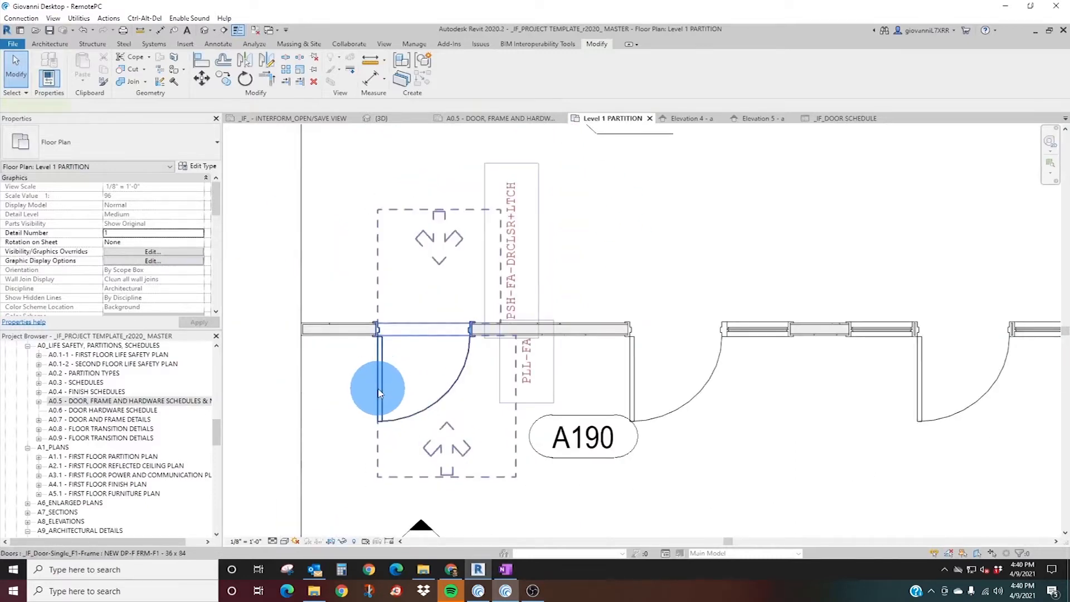
pyautogui.click(379, 394)
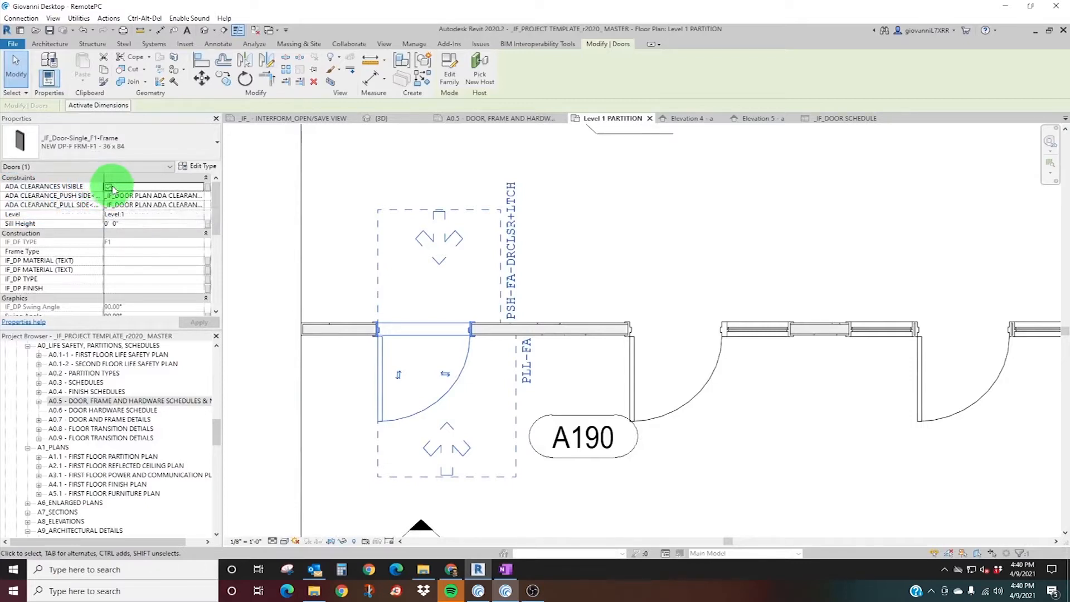
pyautogui.moveTo(133, 190); pyautogui.dragTo(133, 190)
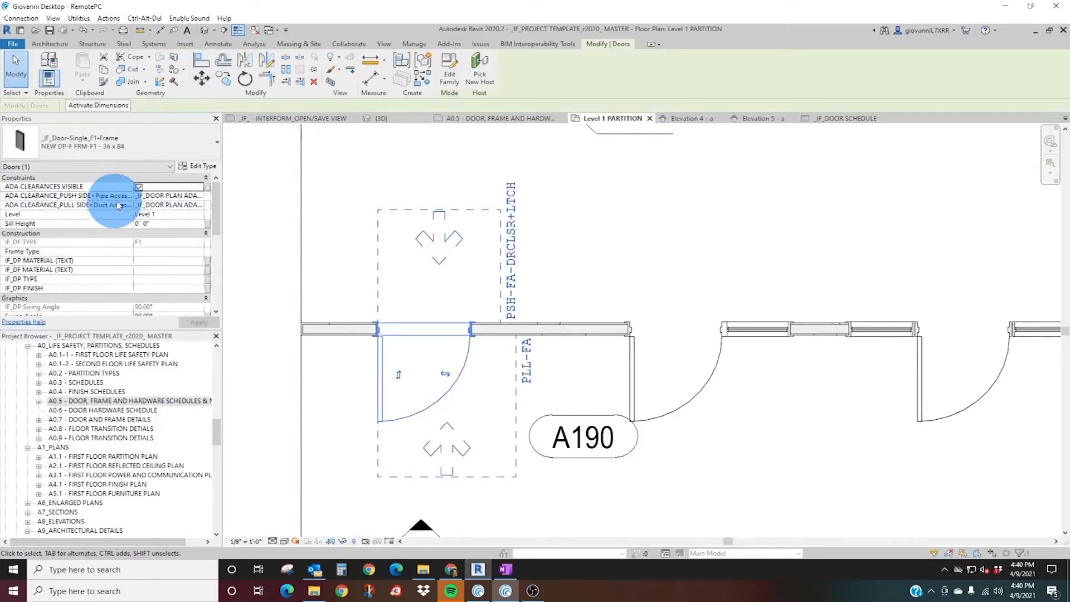
# Set door A190's push-side ADA clearance to PUSH_FRONT APPROACH_NO DOOR CLOSER.
pyautogui.click(202, 198)
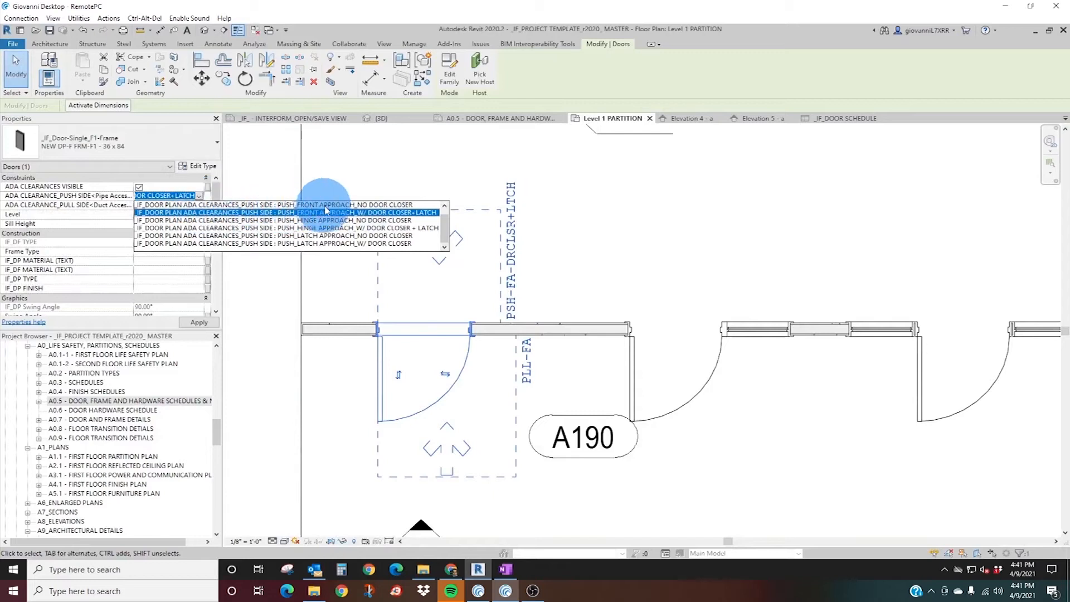
pyautogui.scroll(1, 306, 215)
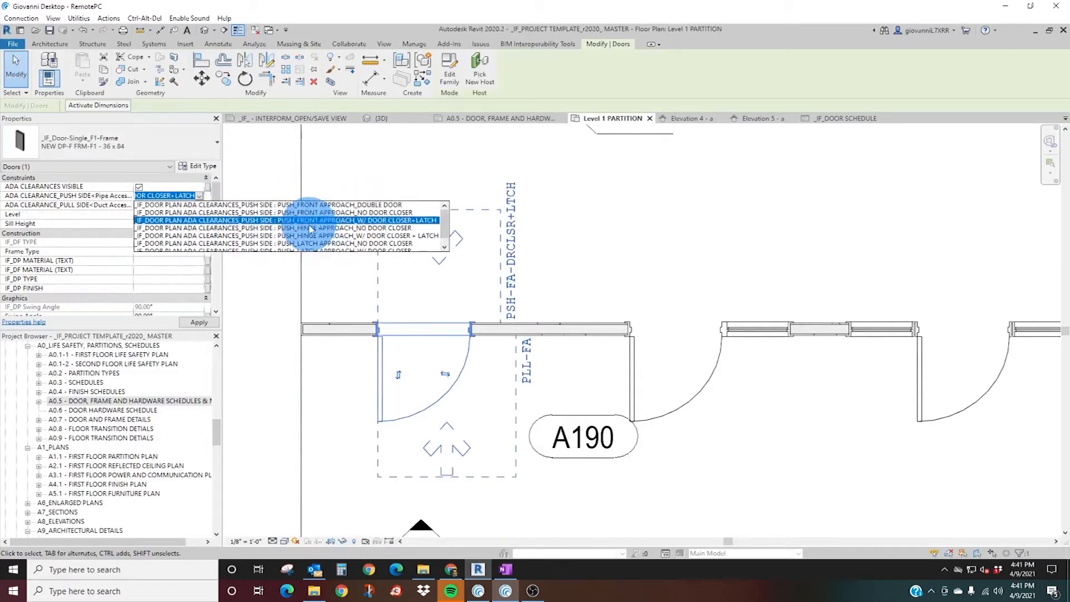
pyautogui.click(371, 214)
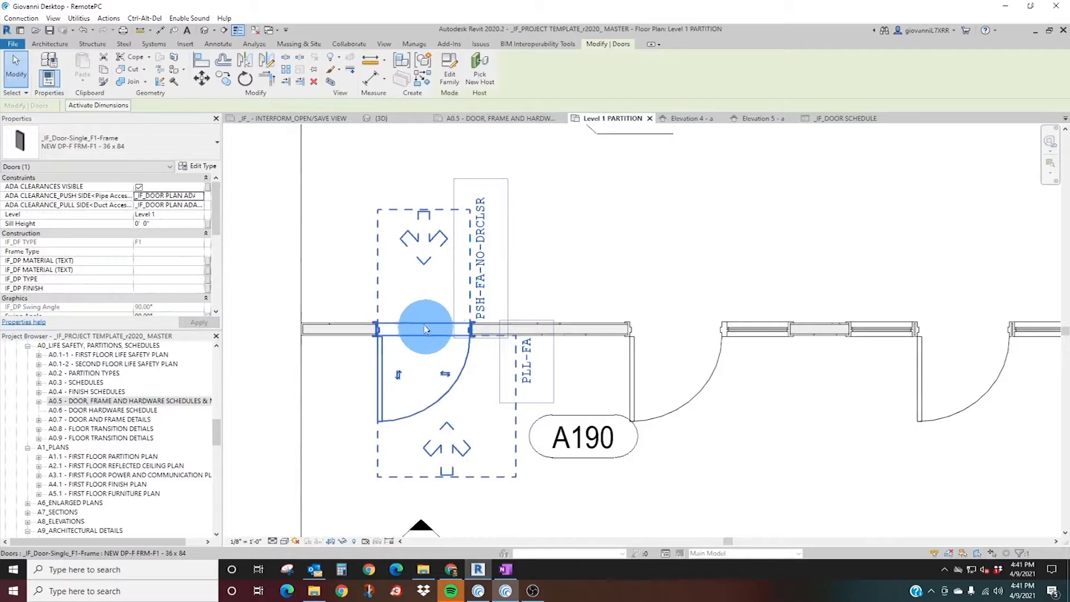
# Set door A190's push-side ADA clearance to PUSH_HINGE APPROACH_W/ DOOR CLOSER + LATCH.
pyautogui.scroll(2, 417, 310)
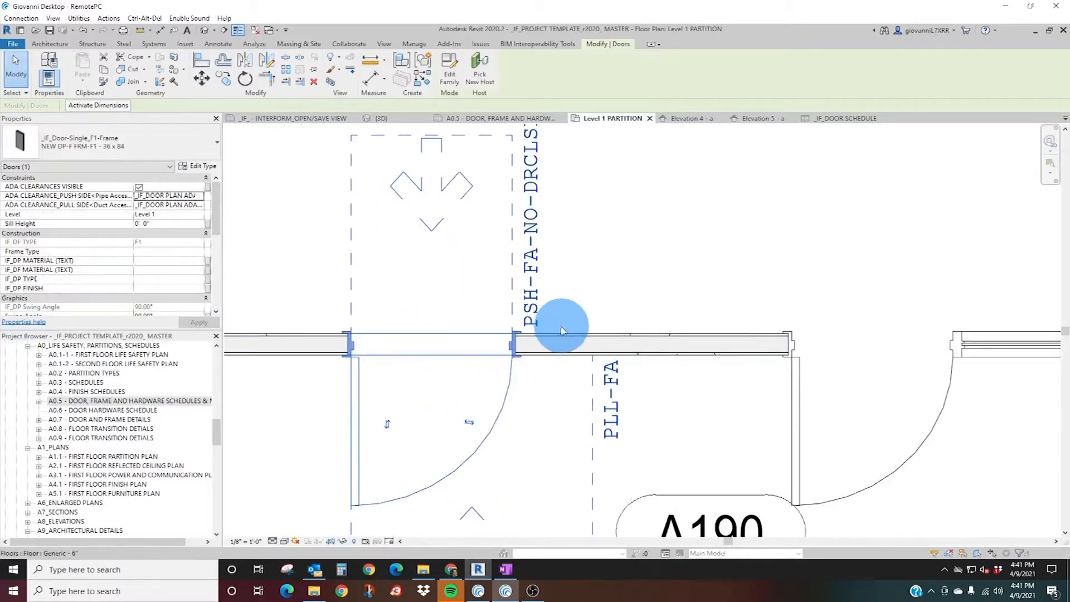
pyautogui.scroll(-2, 557, 324)
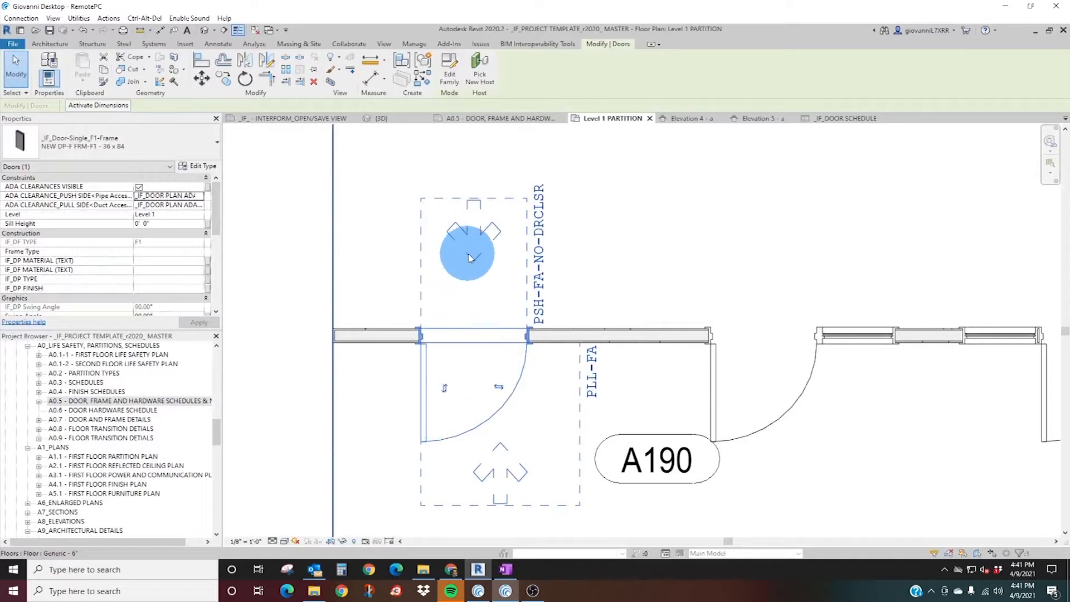
pyautogui.click(202, 197)
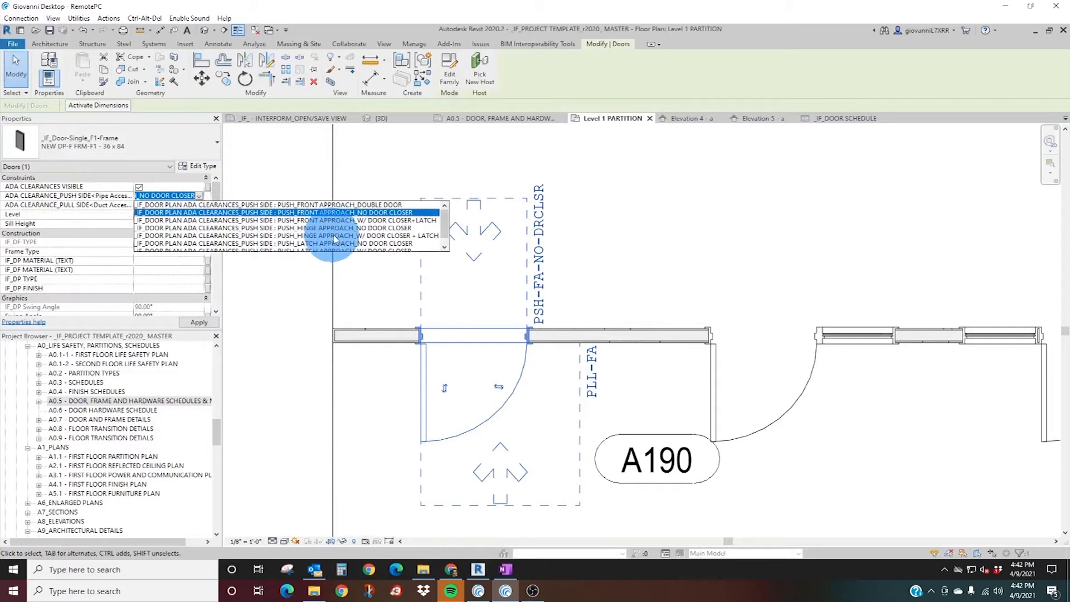
pyautogui.click(385, 237)
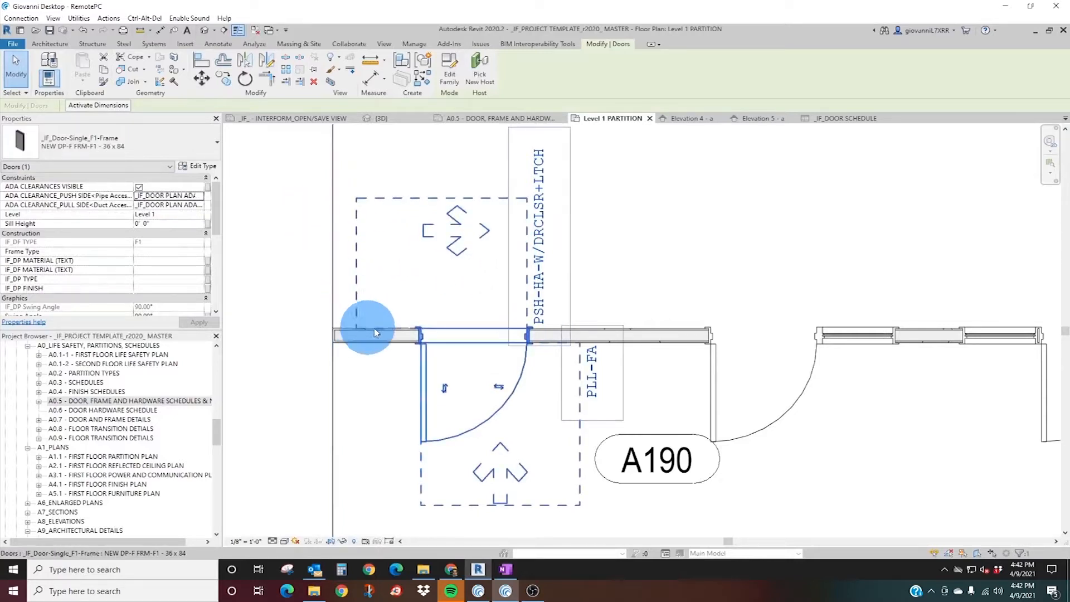
# Dimension the push-side clearance's extension past the hinge side of door A190 and its depth from the wall with aligned dimensions.
pyautogui.click(160, 30)
pyautogui.click(357, 253)
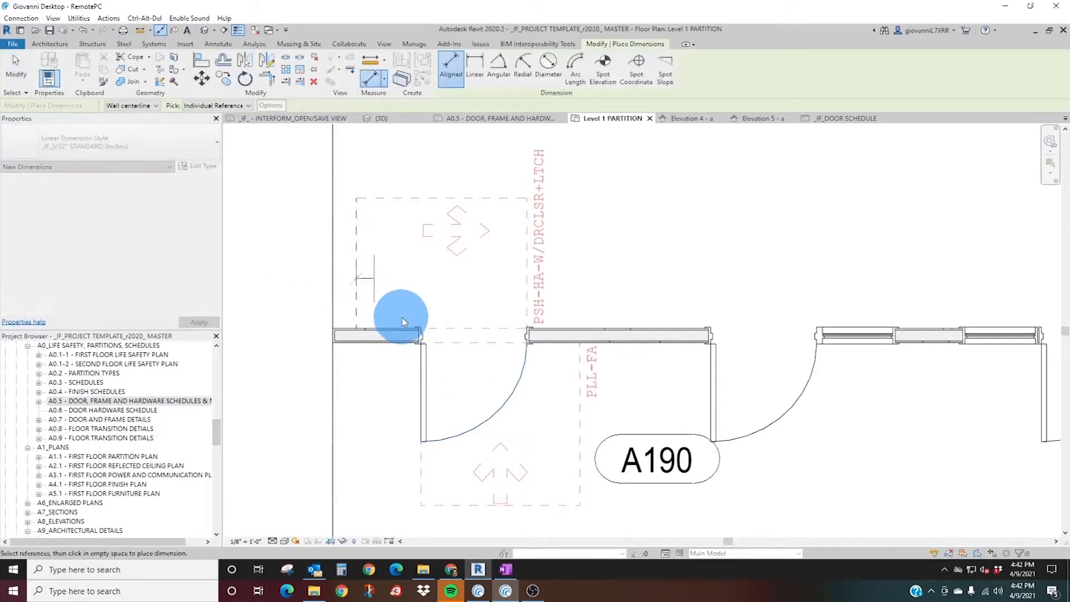
pyautogui.click(424, 329)
pyautogui.click(397, 273)
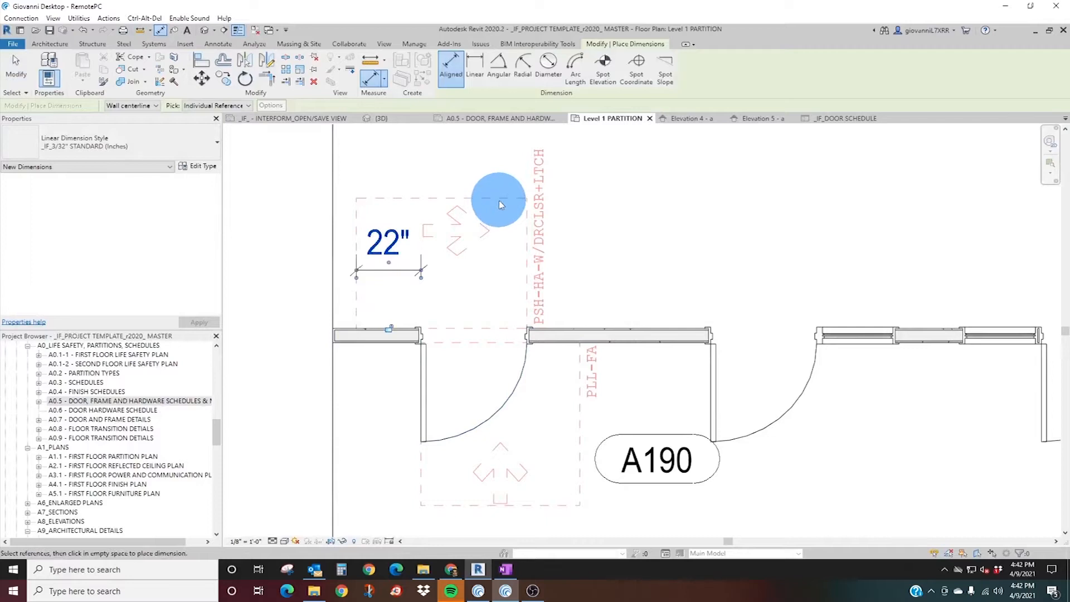
pyautogui.click(525, 265)
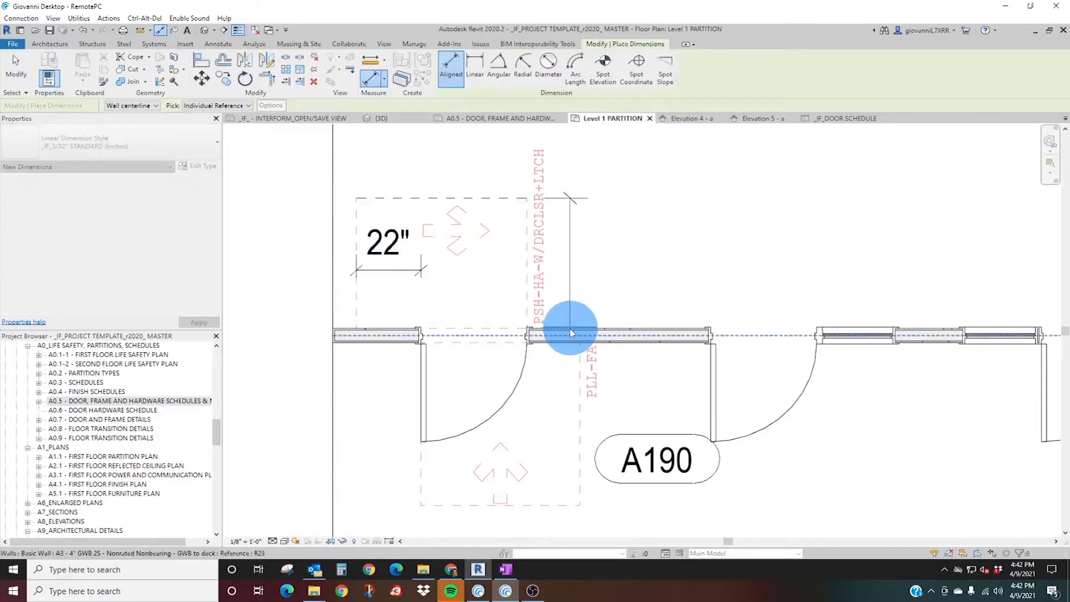
pyautogui.click(569, 334)
pyautogui.click(596, 270)
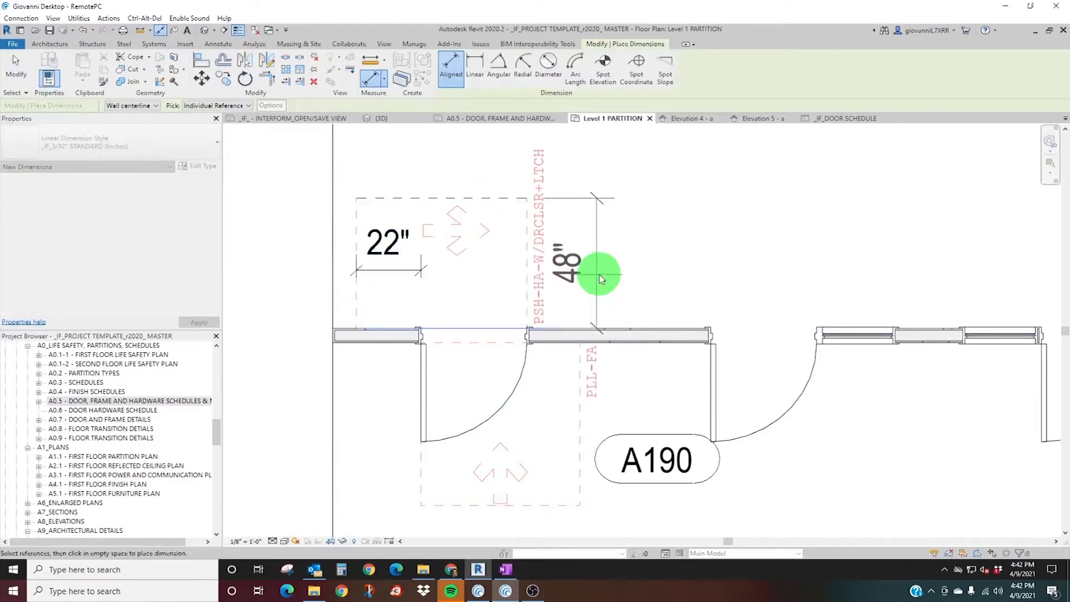
pyautogui.press('Escape')
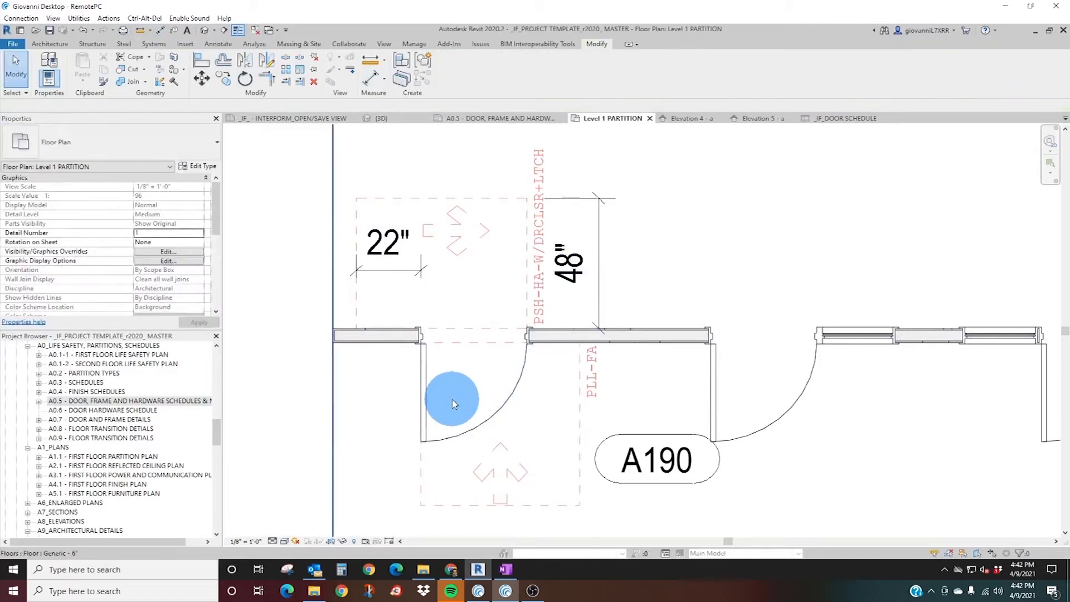
# Review door A190's push-side clearance options and set its pull-side ADA clearance to PULL_LATCH APPROACH_DOOR W/ CLOSER + LATCH.
pyautogui.click(427, 399)
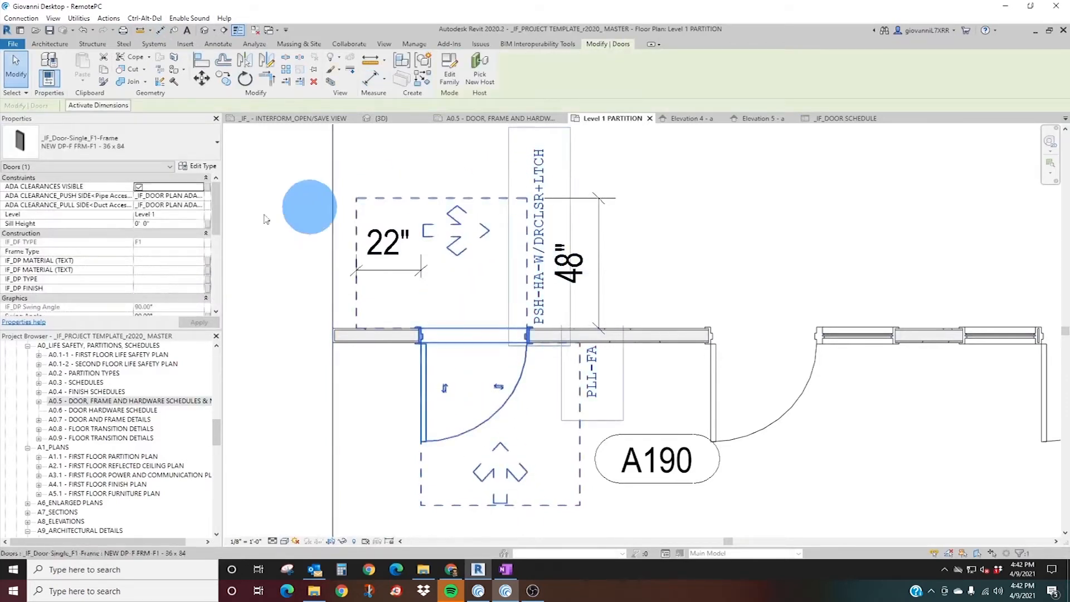
pyautogui.click(200, 198)
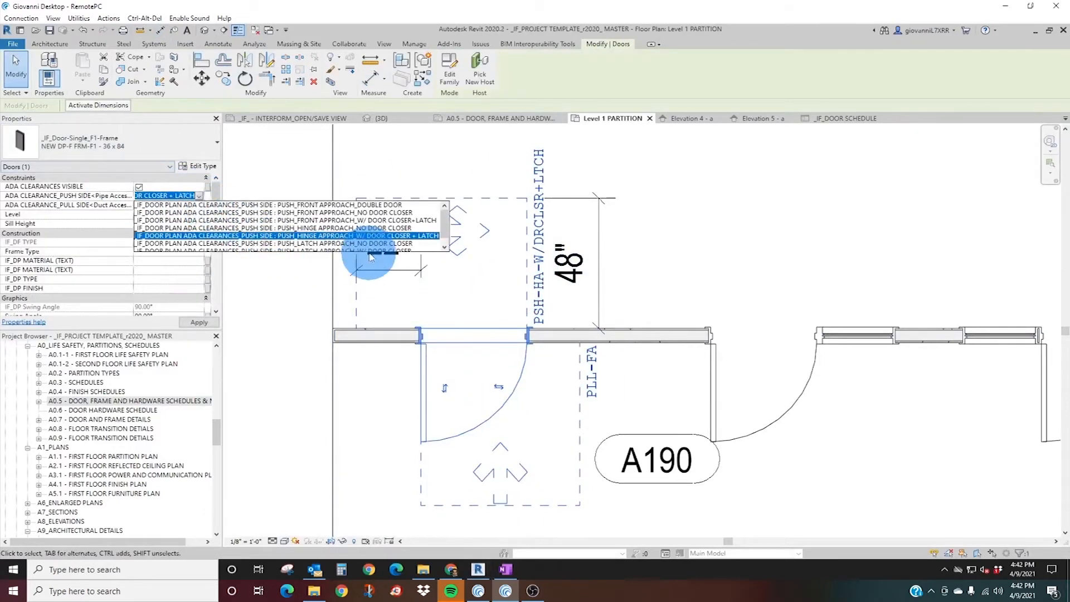
pyautogui.scroll(1, 334, 223)
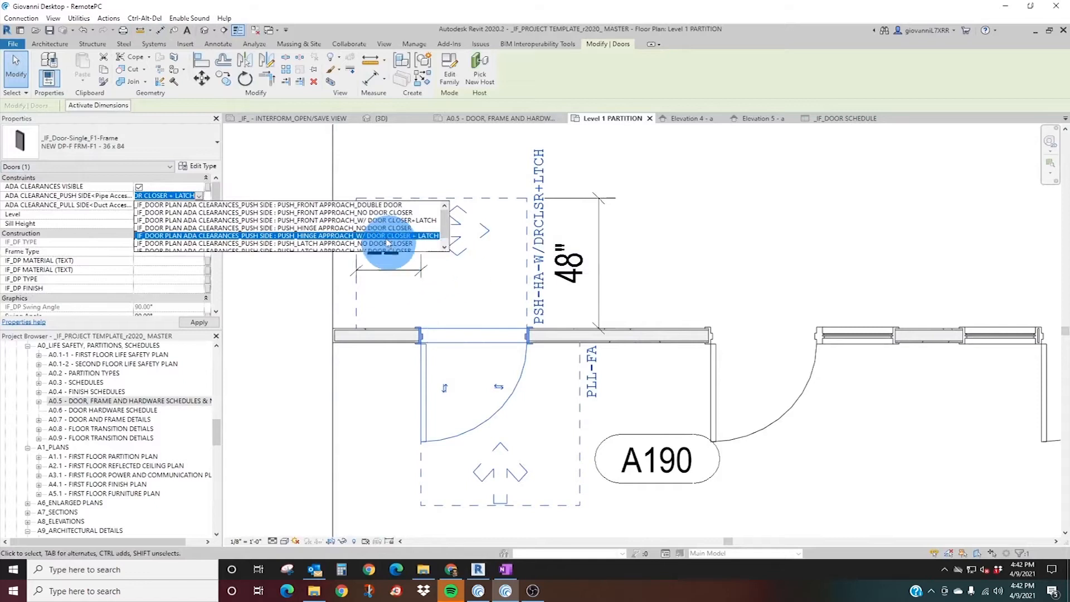
pyautogui.scroll(-1, 388, 248)
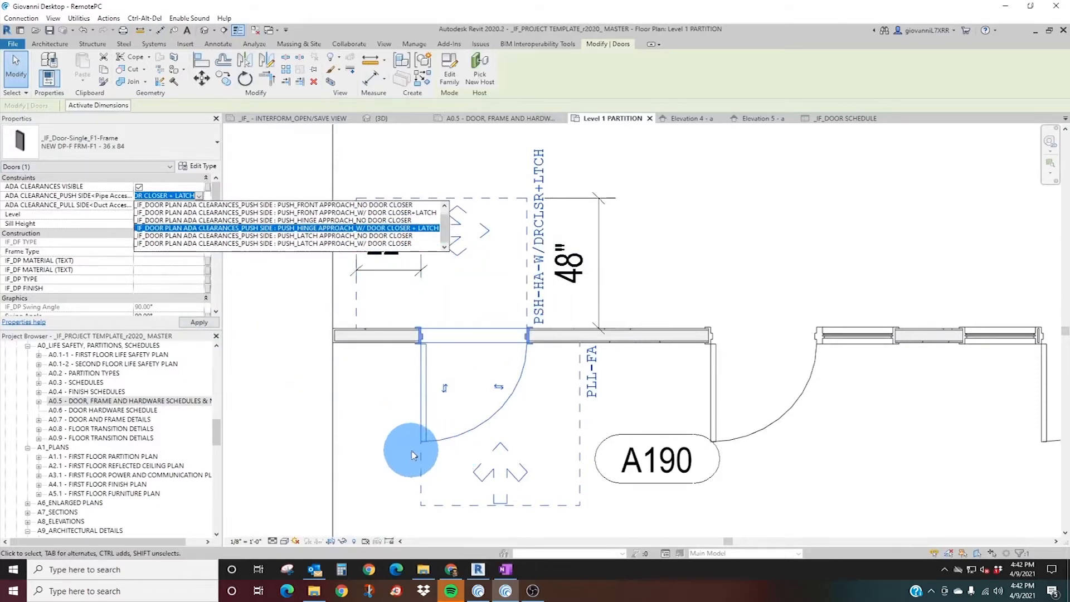
pyautogui.click(382, 424)
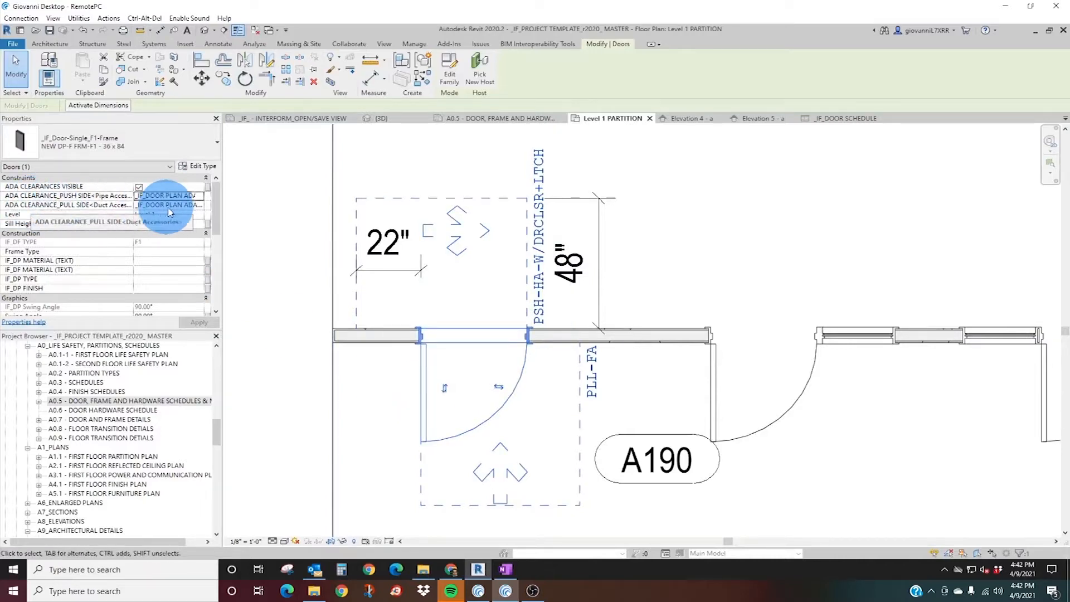
pyautogui.click(198, 206)
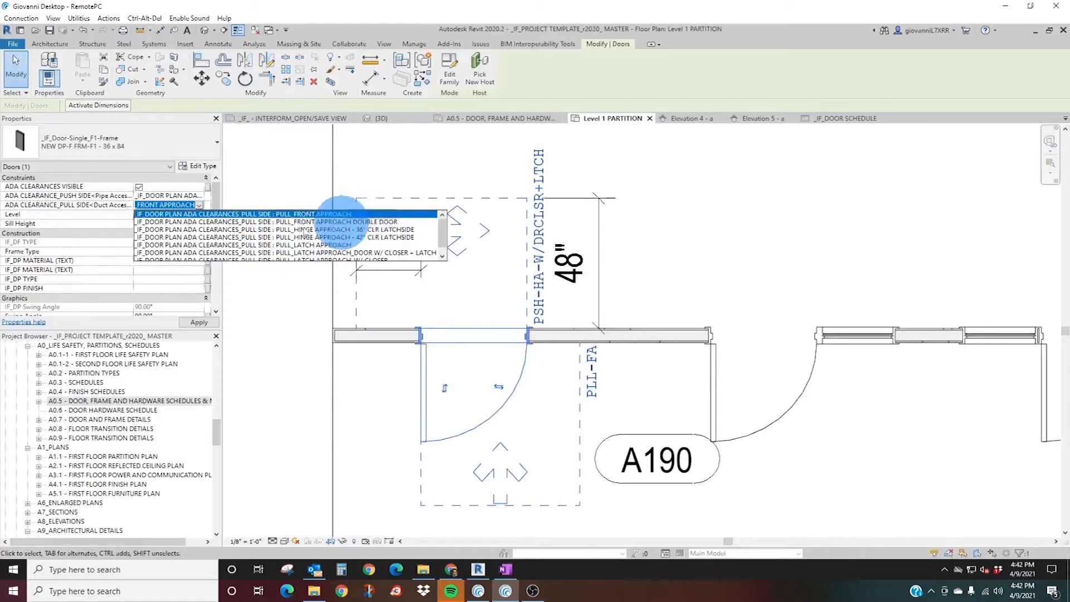
pyautogui.scroll(-1, 356, 234)
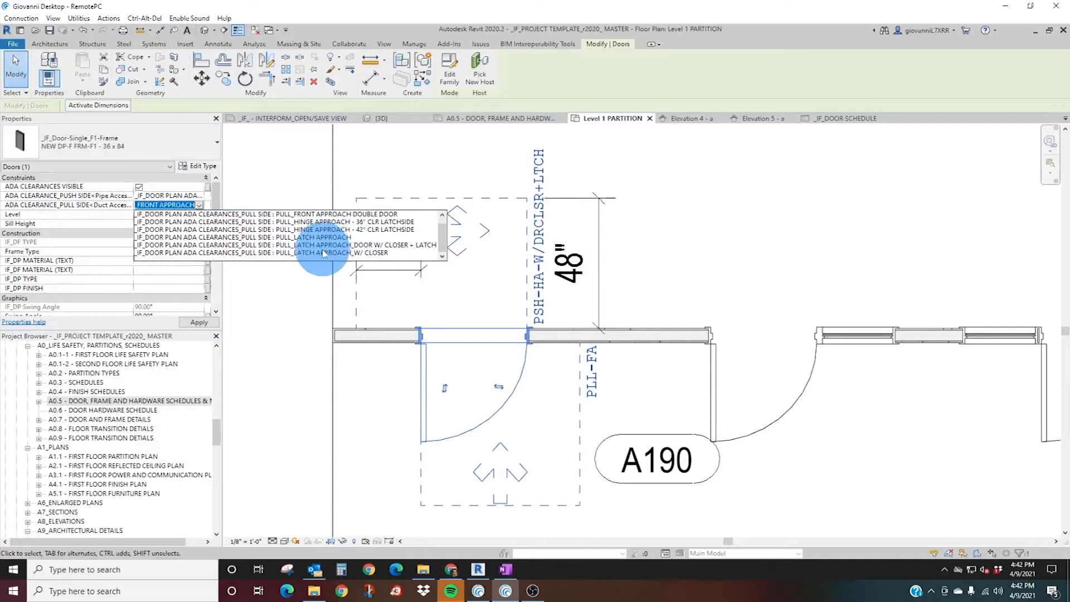
pyautogui.scroll(1, 284, 223)
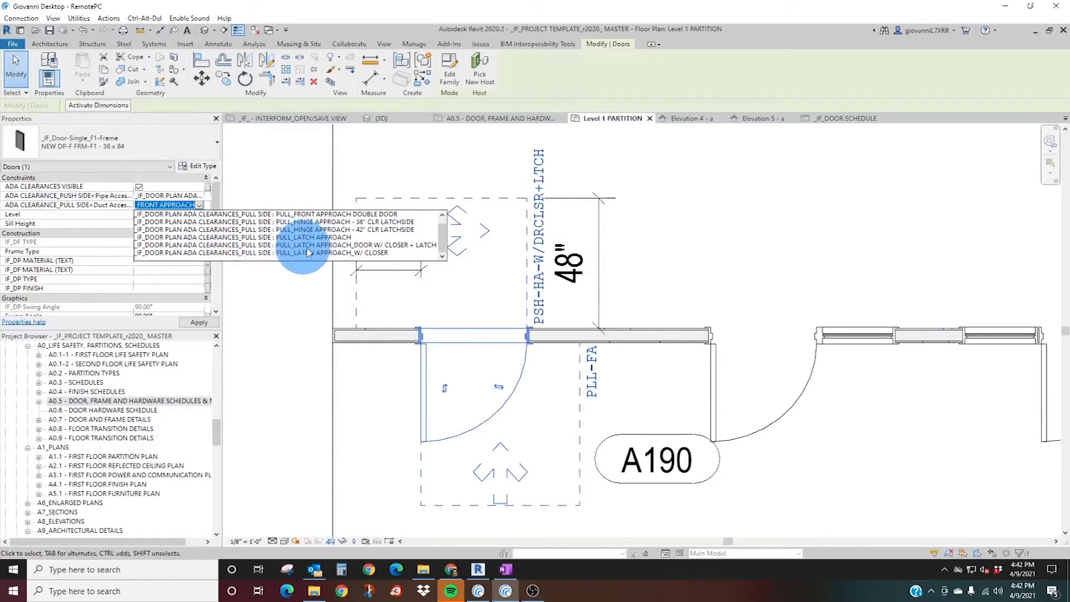
pyautogui.click(301, 251)
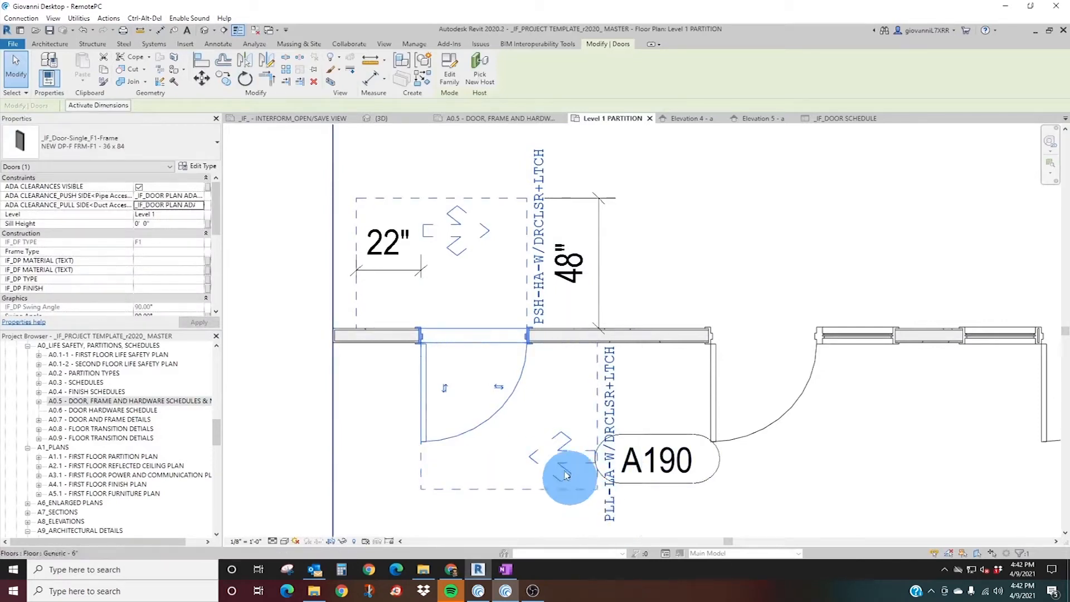
pyautogui.click(200, 205)
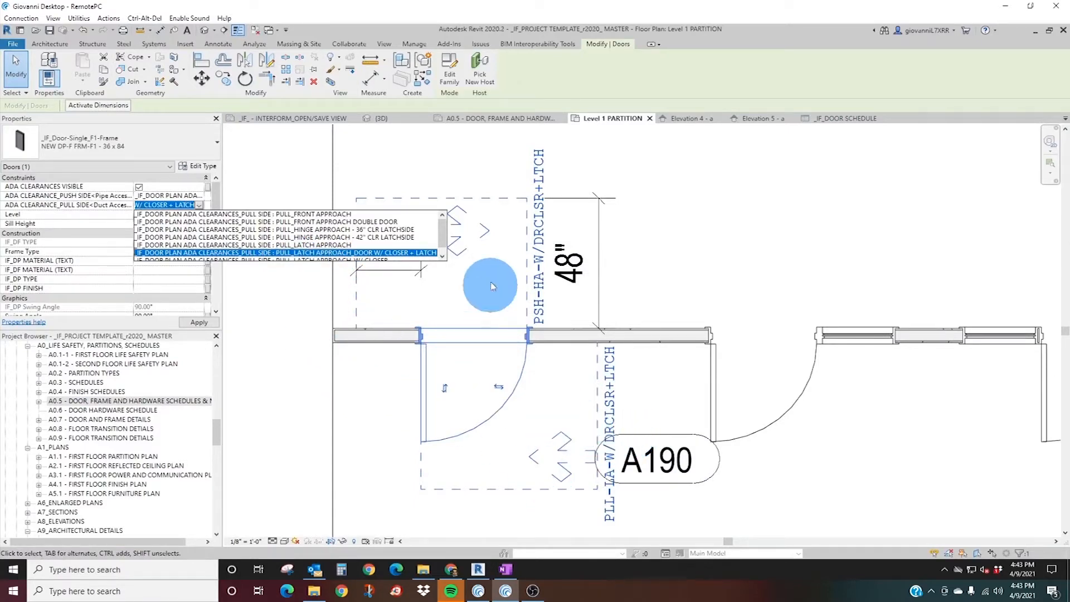
pyautogui.click(380, 420)
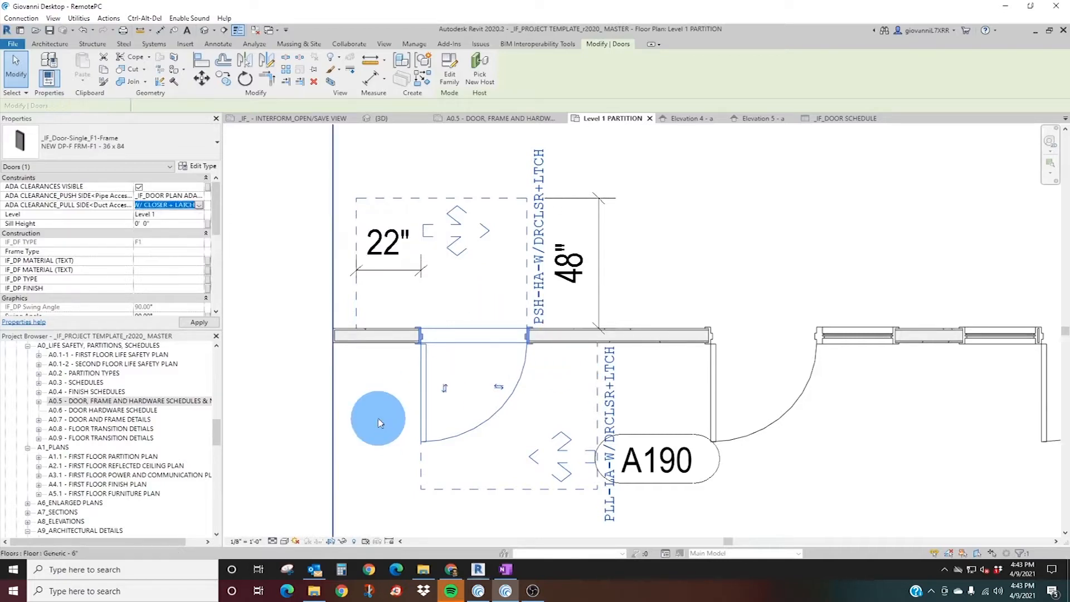
# Flip door A190's facing and swing hand to test how its ADA clearances follow, and restore the original orientation.
pyautogui.click(445, 390)
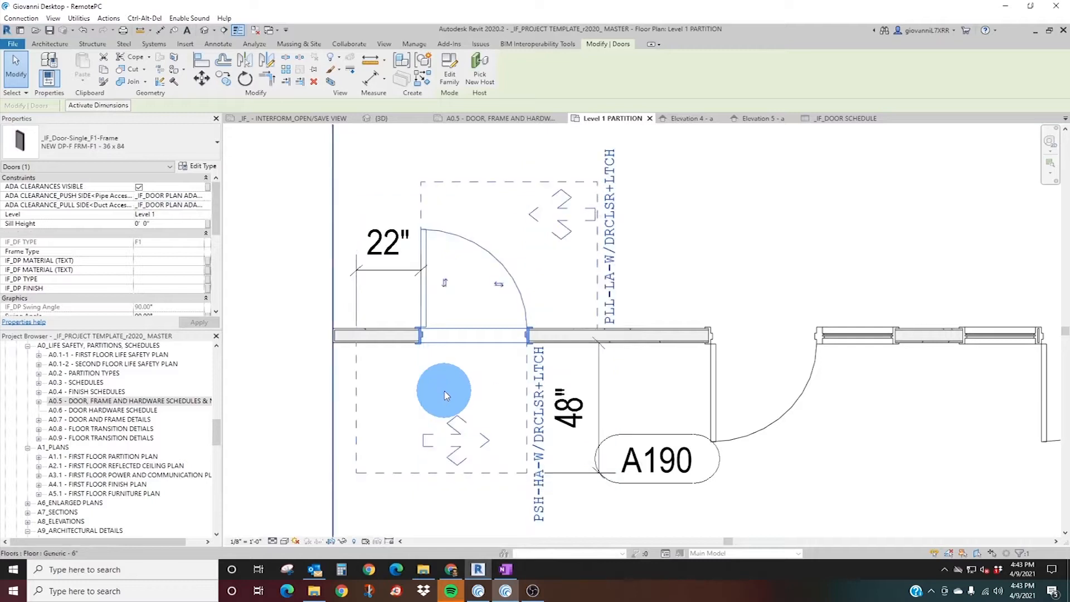
pyautogui.click(499, 286)
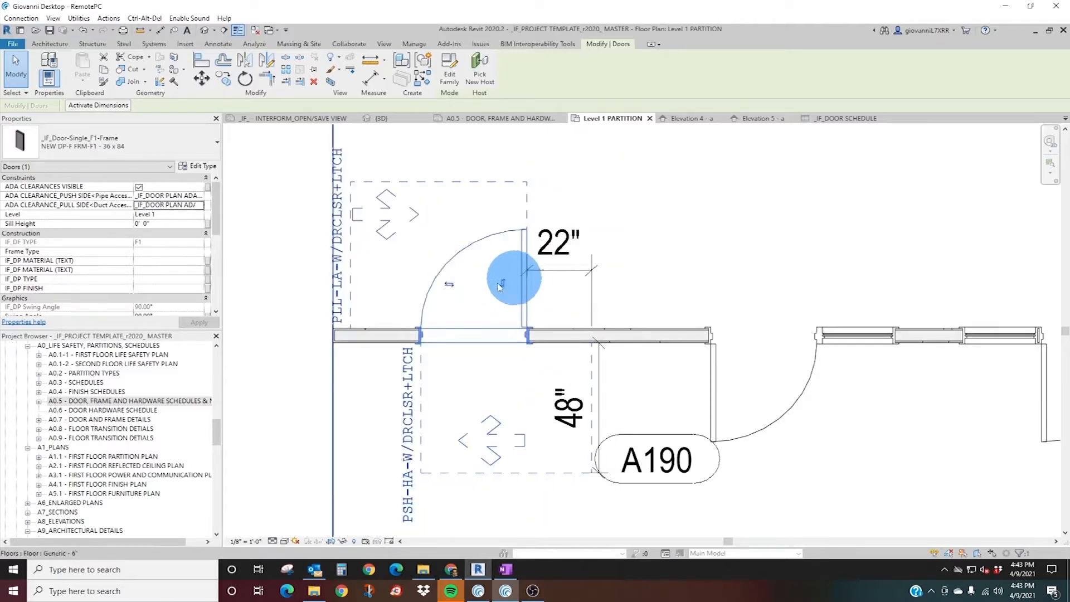
pyautogui.click(448, 287)
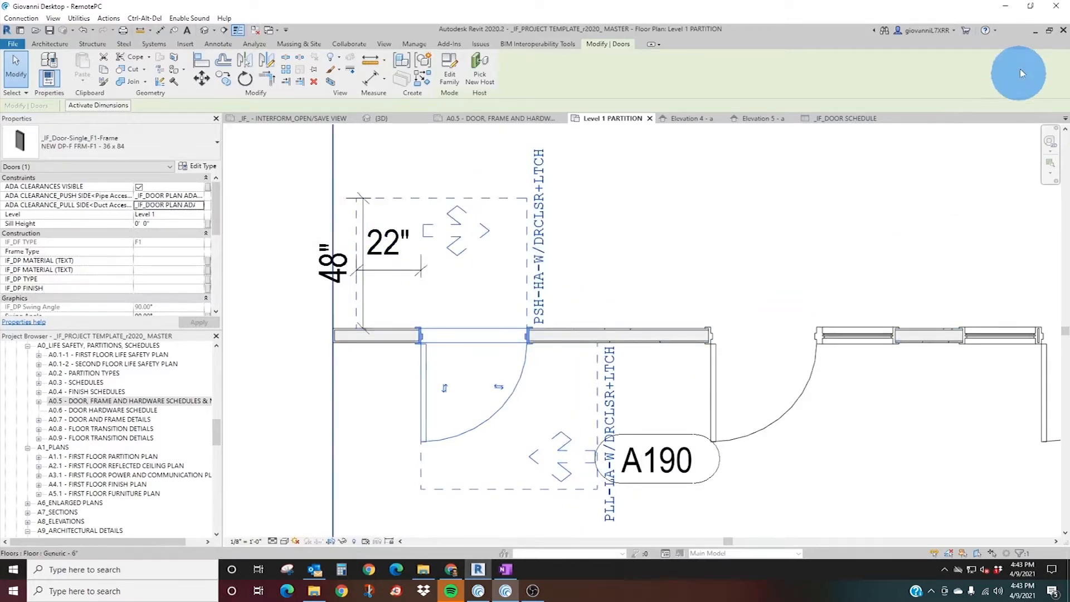
# Open the 2010ADAStandards PDF from the desktop and find Table 404.2.4.1 on maneuvering clearances at manual swinging doors.
pyautogui.click(1034, 31)
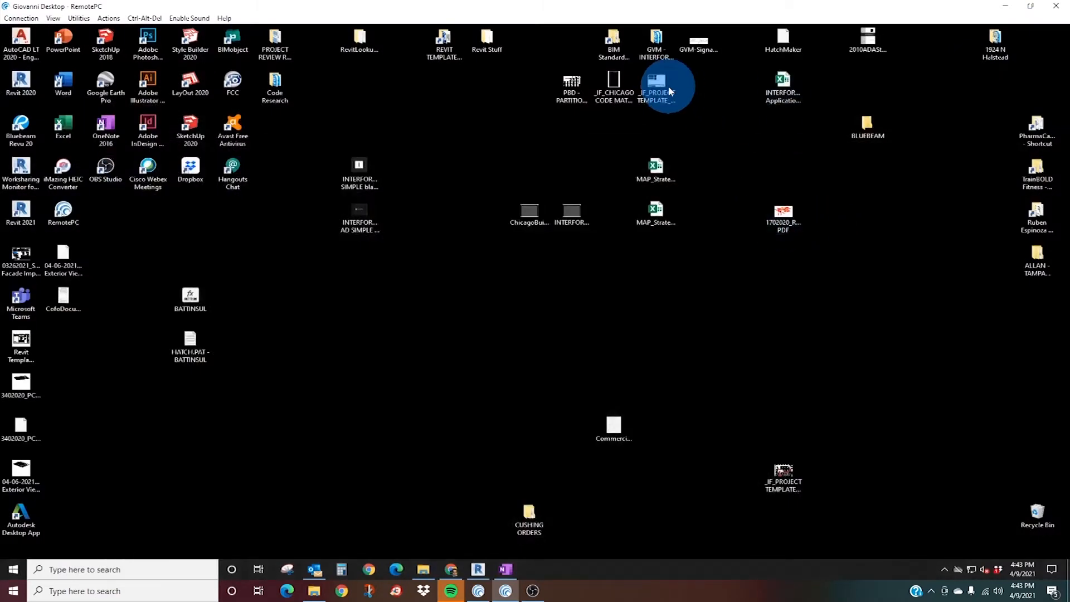
pyautogui.click(868, 42)
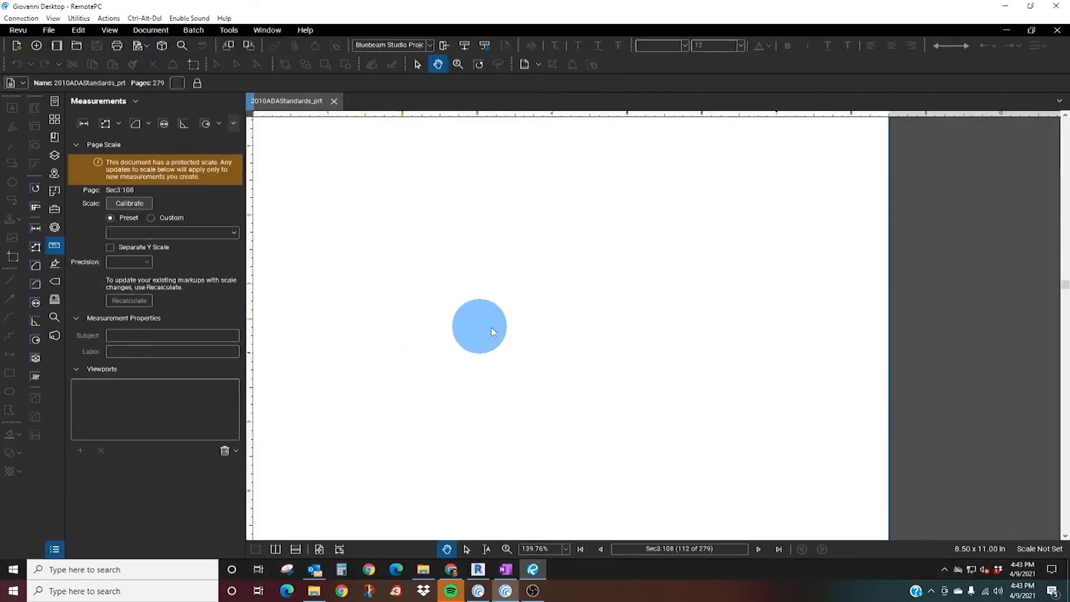
pyautogui.scroll(-20, 527, 352)
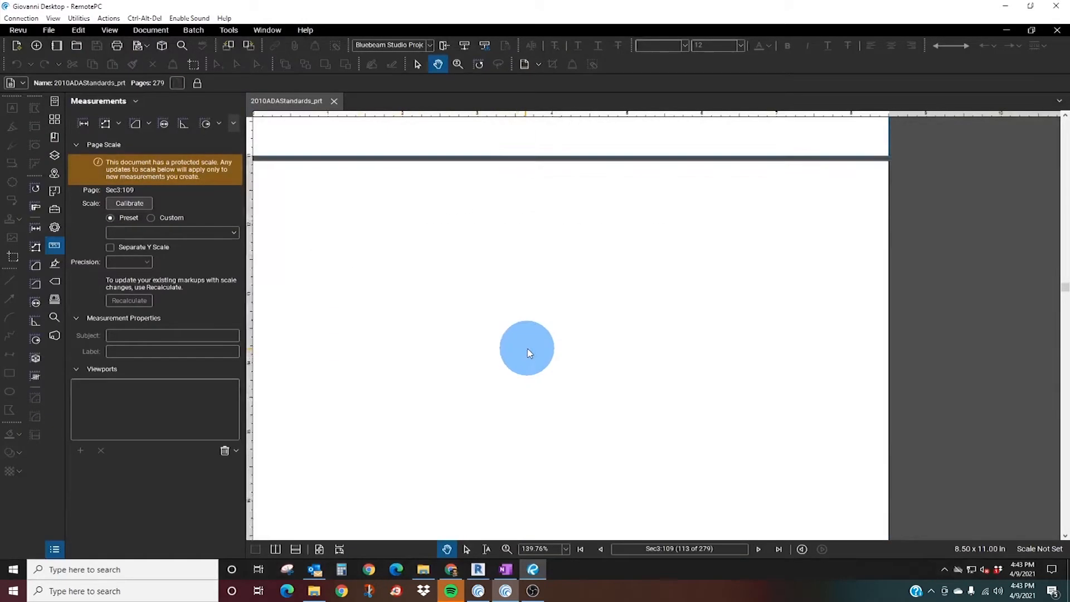
pyautogui.scroll(-20, 529, 352)
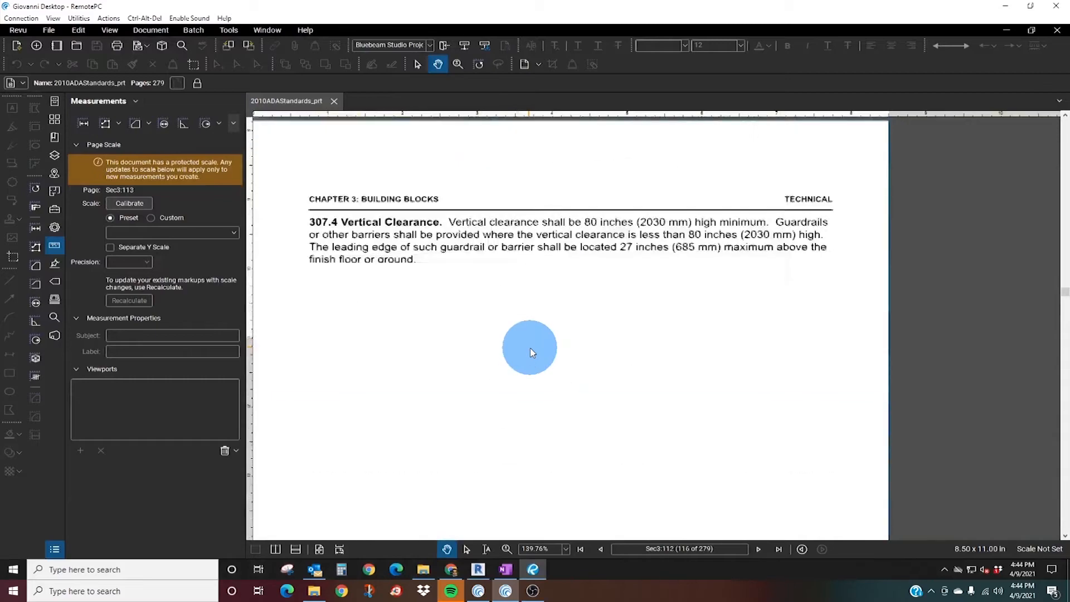
pyautogui.scroll(-20, 536, 350)
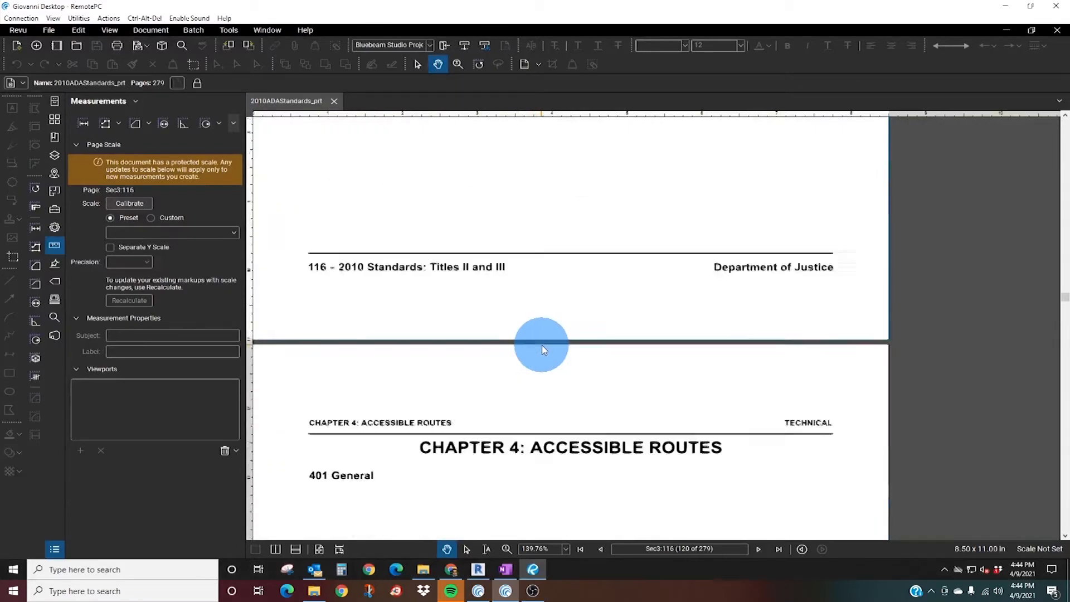
pyautogui.scroll(-20, 545, 349)
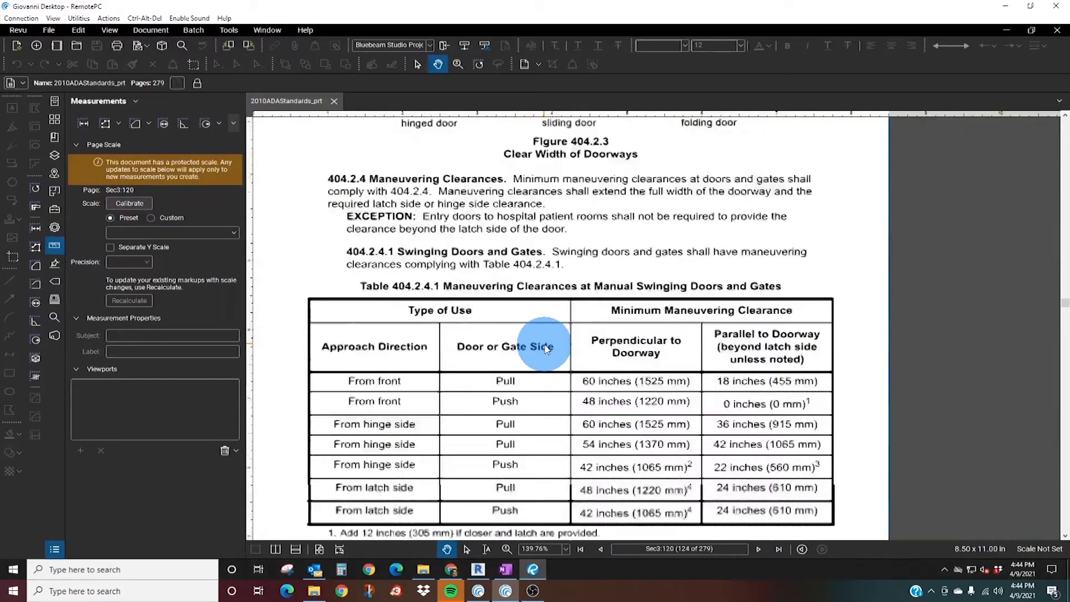
# Review Table 404.2.4.1 with its closer and latch footnotes and the approach diagrams of Figure 404.2.4.1.
pyautogui.scroll(-10, 545, 347)
pyautogui.scroll(12, 454, 286)
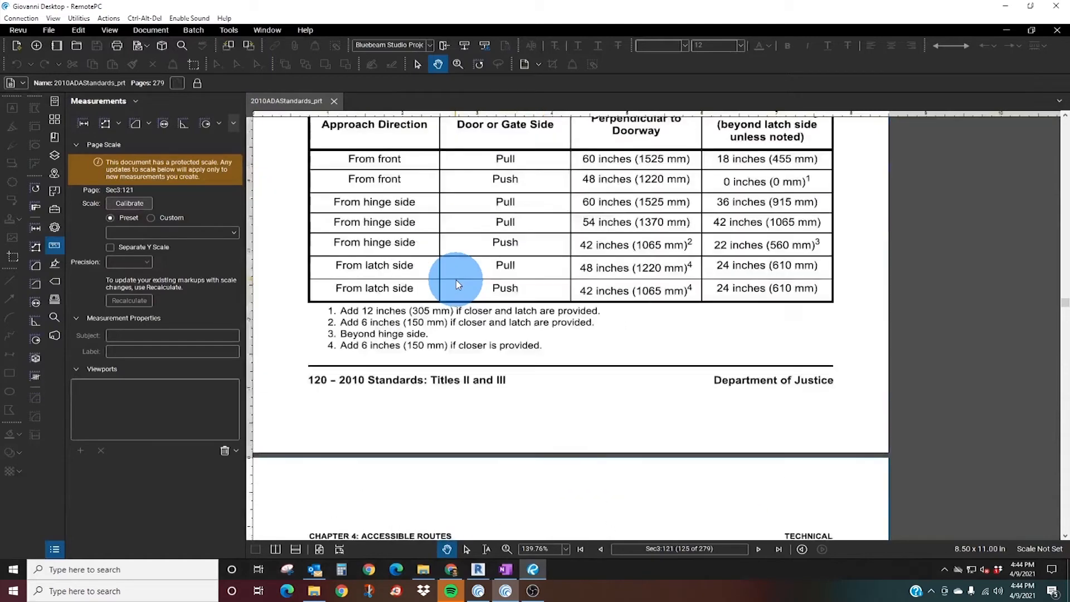
pyautogui.scroll(5, 457, 284)
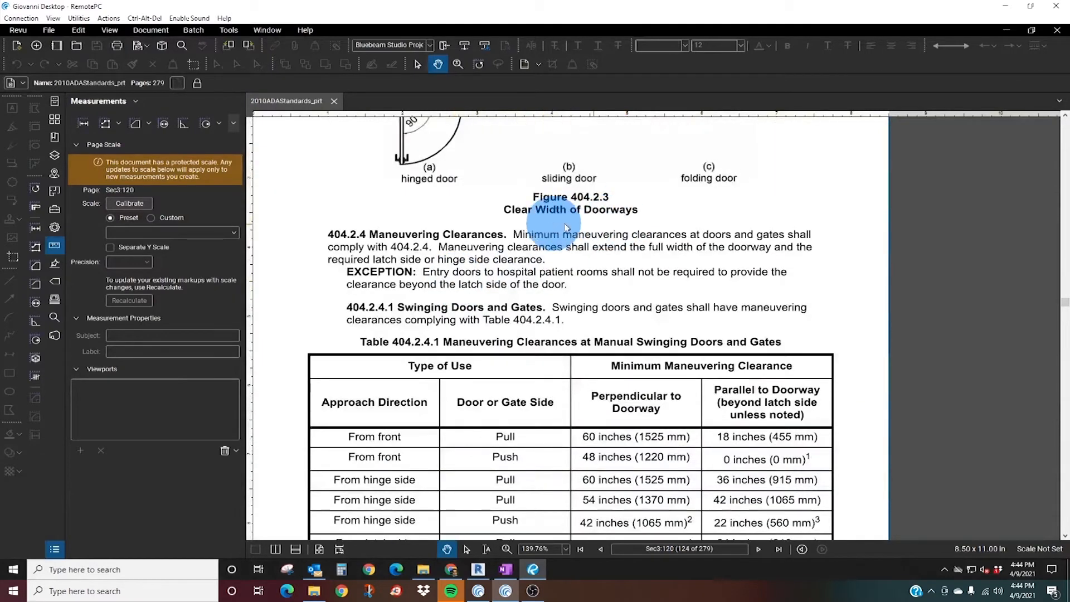
pyautogui.scroll(-12, 487, 373)
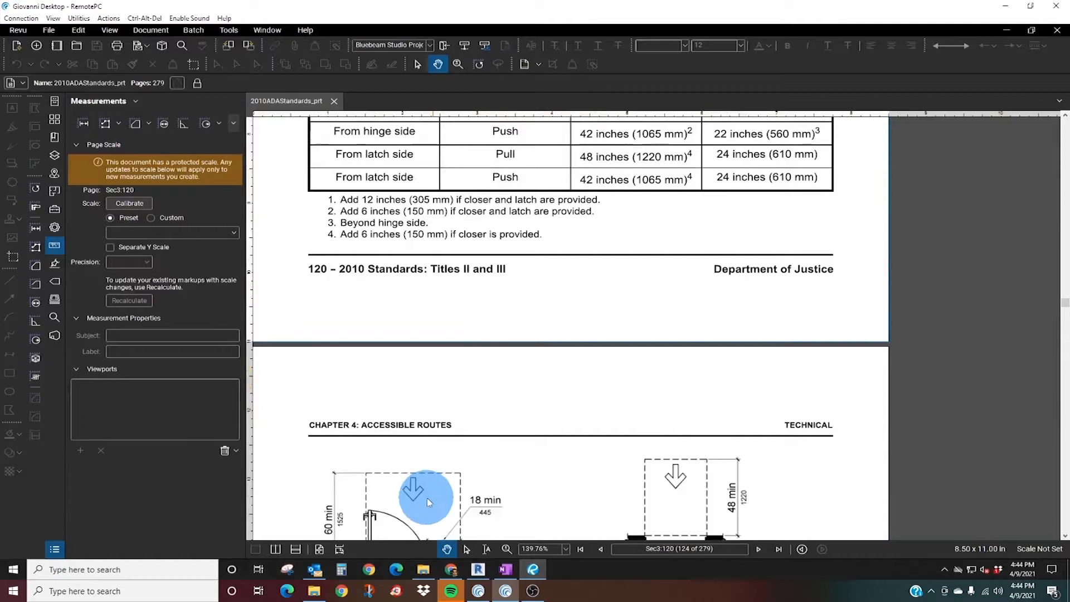
pyautogui.scroll(-3, 436, 490)
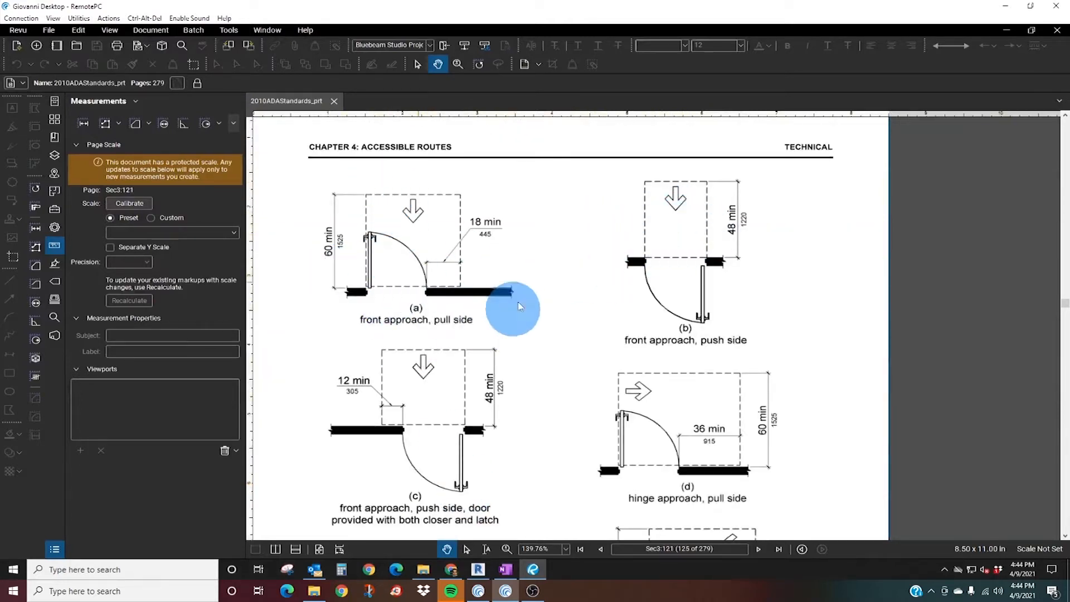
pyautogui.scroll(-2, 500, 383)
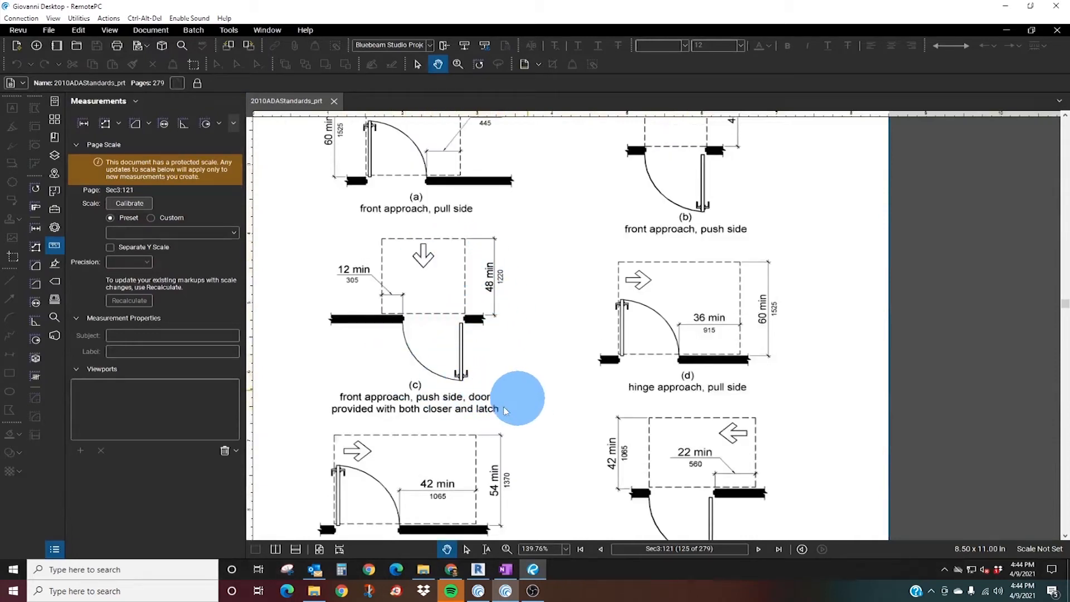
pyautogui.scroll(-2, 574, 404)
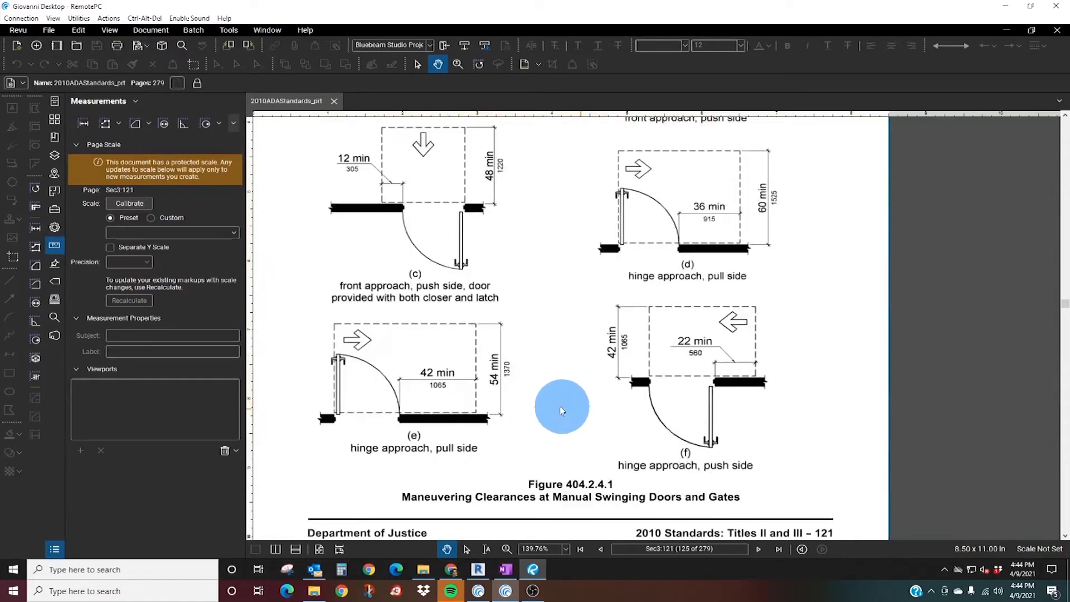
# Compare door A190's push-side clearance in Revit with the PDF's hinge approach, push side diagrams (f) and (g).
pyautogui.click(479, 569)
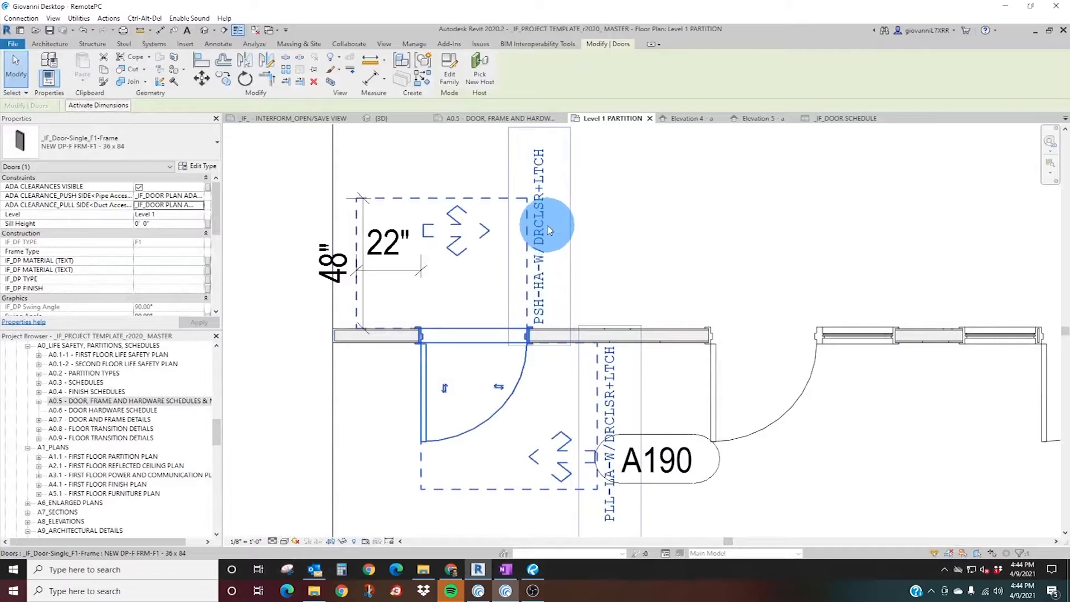
pyautogui.click(534, 568)
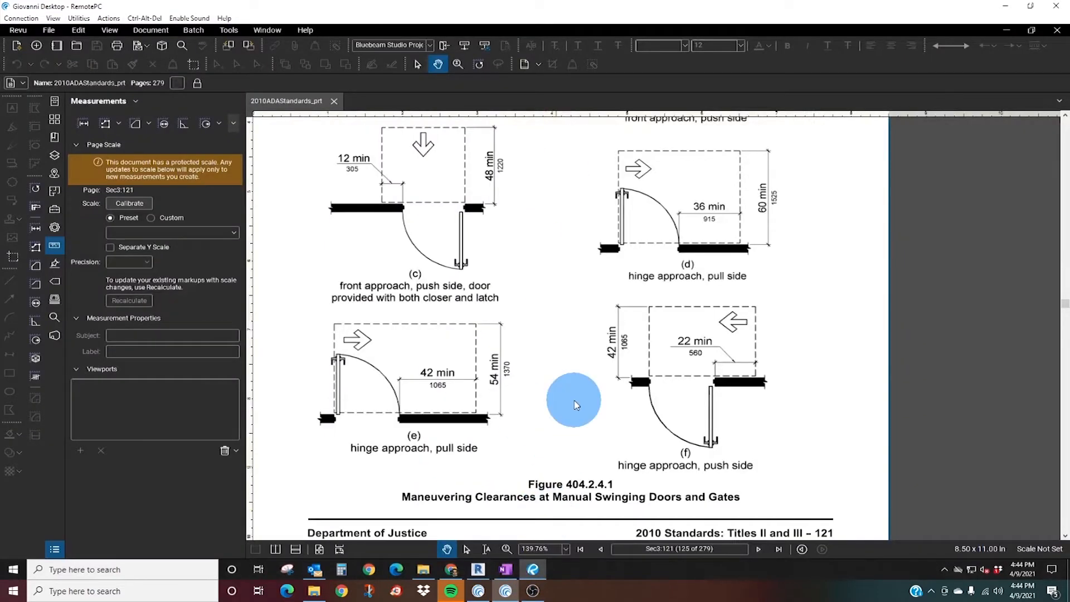
pyautogui.scroll(-3, 576, 405)
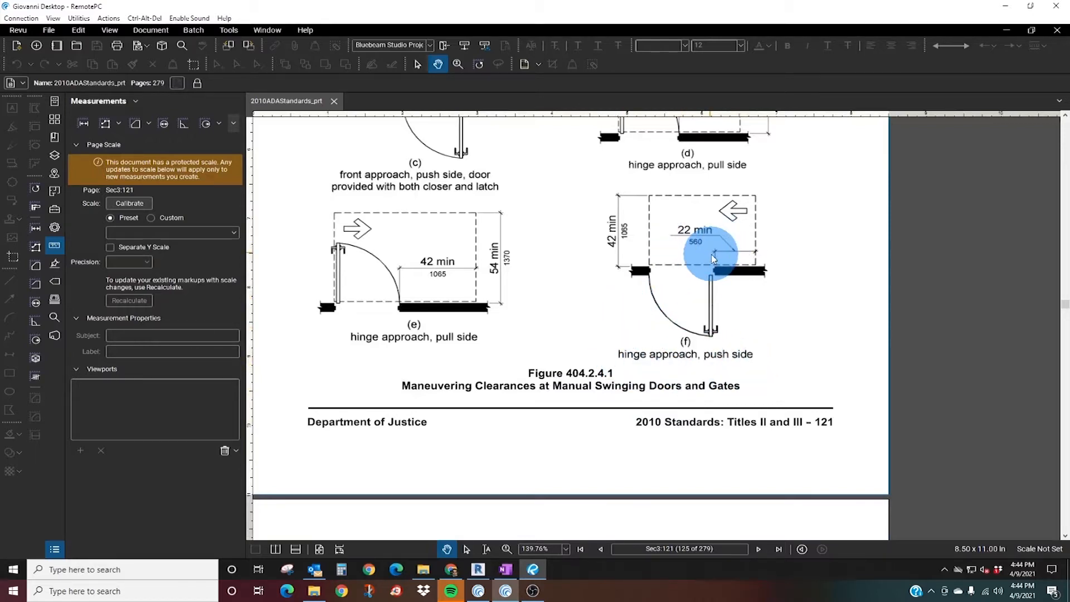
pyautogui.scroll(-5, 700, 330)
pyautogui.scroll(-1, 484, 435)
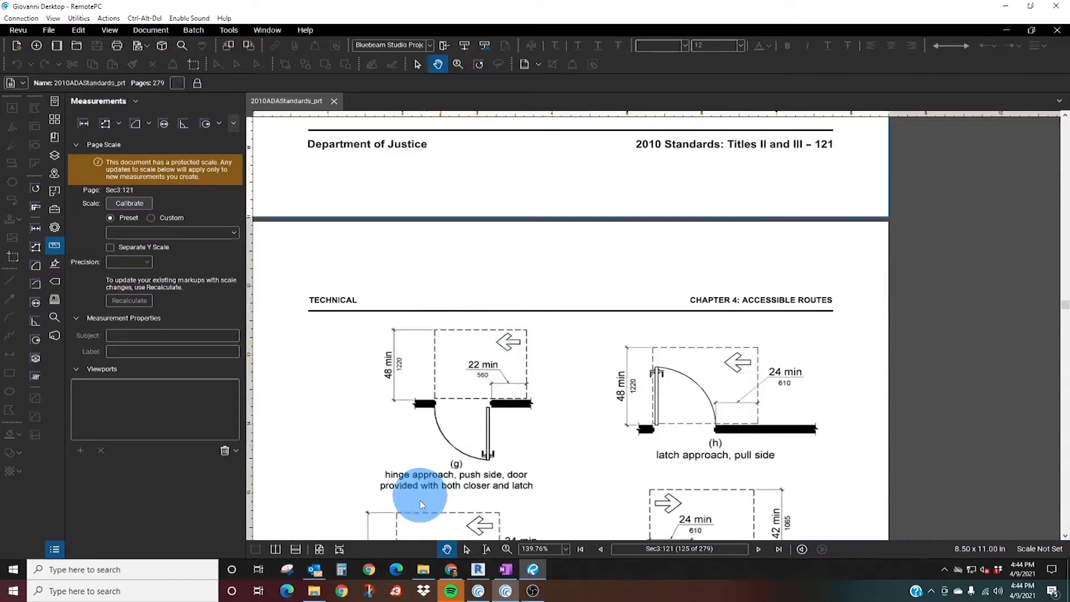
pyautogui.scroll(5, 641, 279)
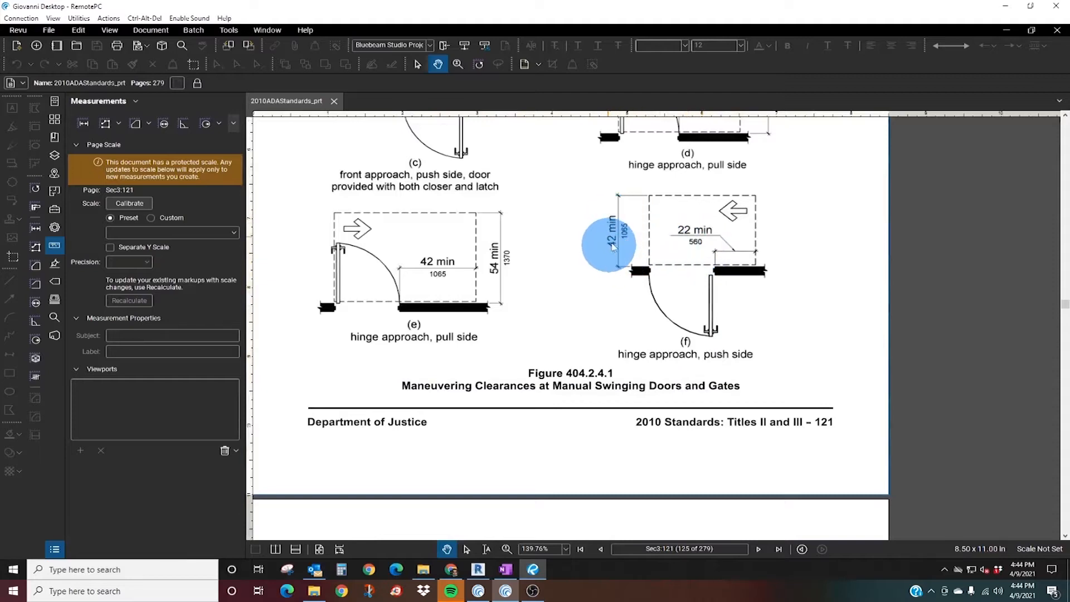
# Switch back to Revit and set door A190's push-side ADA clearance to PUSH_HINGE APPROACH_NO DOOR CLOSER.
pyautogui.click(479, 569)
pyautogui.click(454, 246)
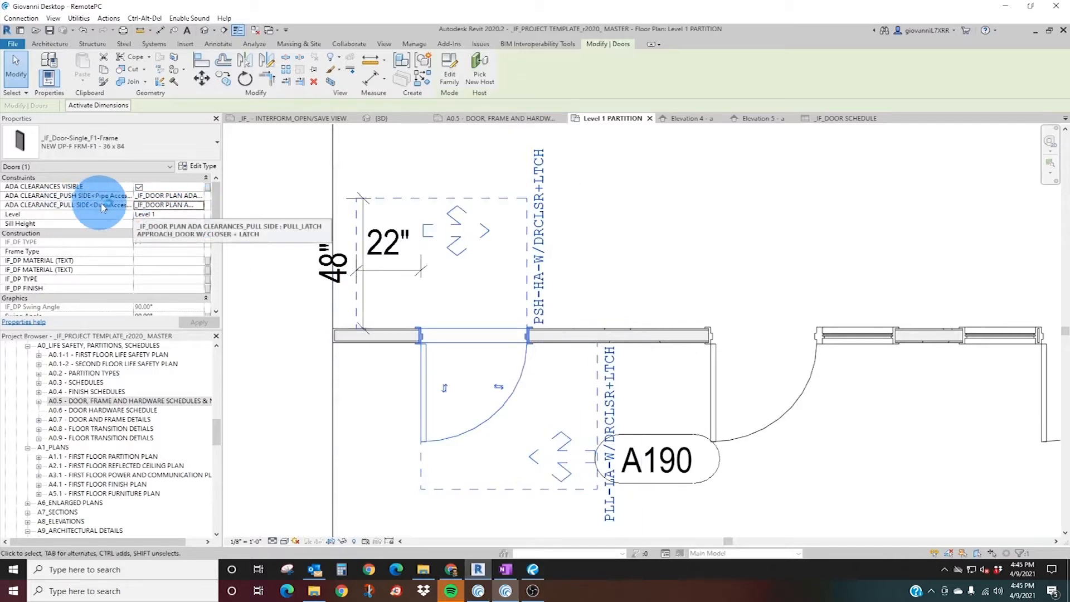
pyautogui.click(198, 200)
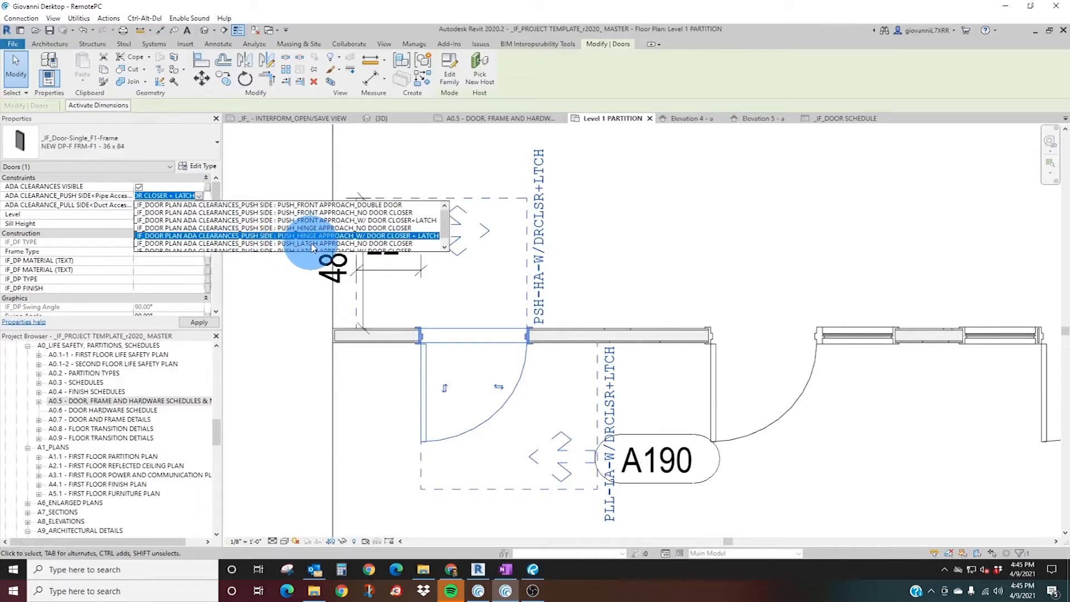
pyautogui.click(377, 229)
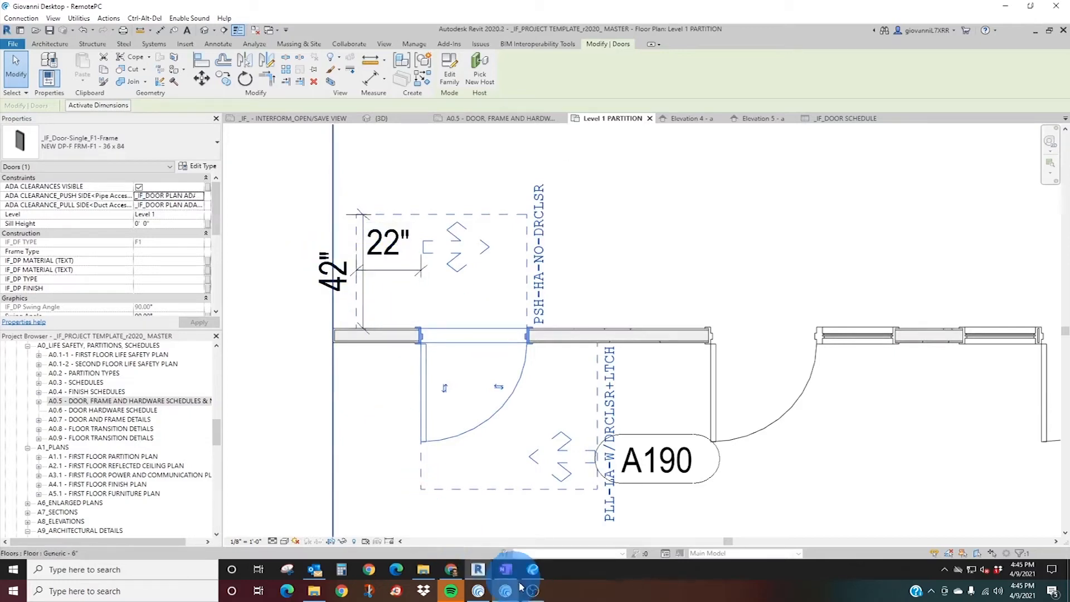
# Switch to the ADA standards PDF and check the hinge approach, push side diagrams without and with closer and latch.
pyautogui.click(533, 570)
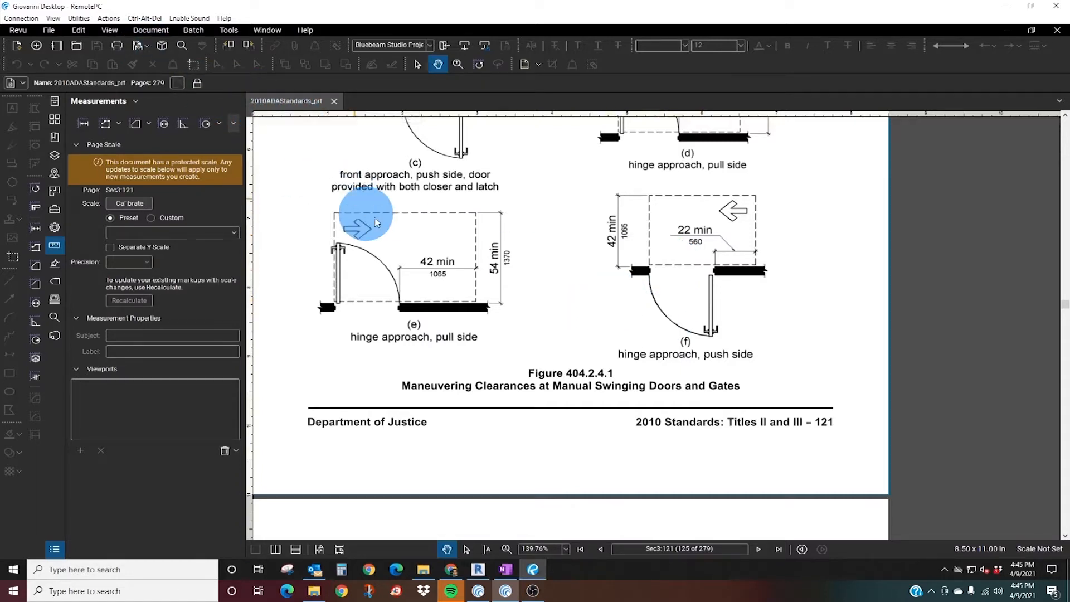
pyautogui.scroll(-3, 565, 268)
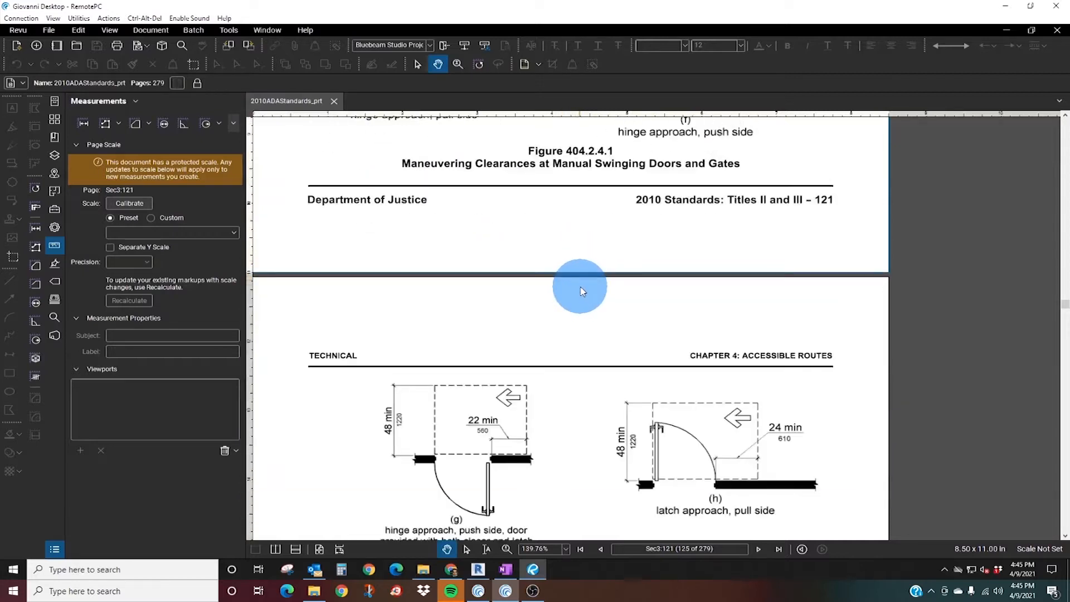
pyautogui.scroll(5, 585, 282)
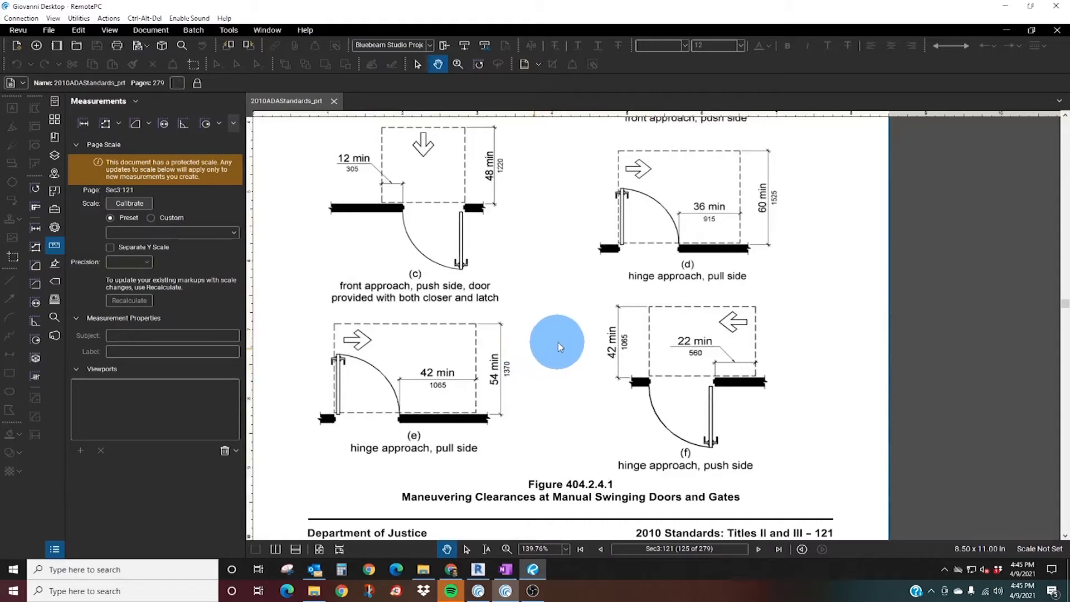
# Return to Revit and set door A190's push-side ADA clearance to PUSH_FRONT APPROACH_W/ DOOR CLOSER+LATCH.
pyautogui.click(1006, 31)
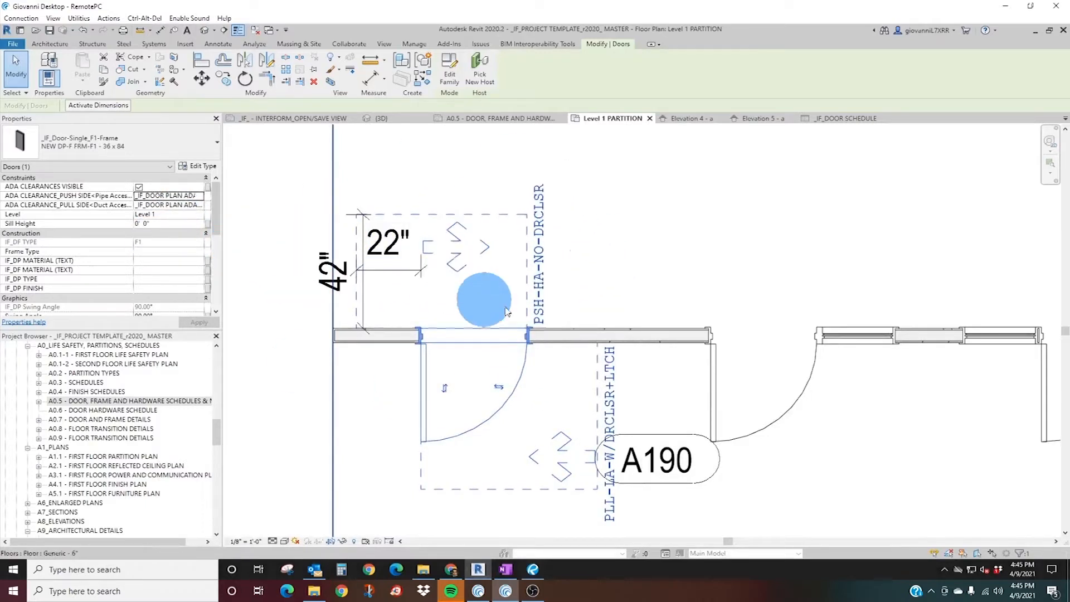
pyautogui.click(199, 196)
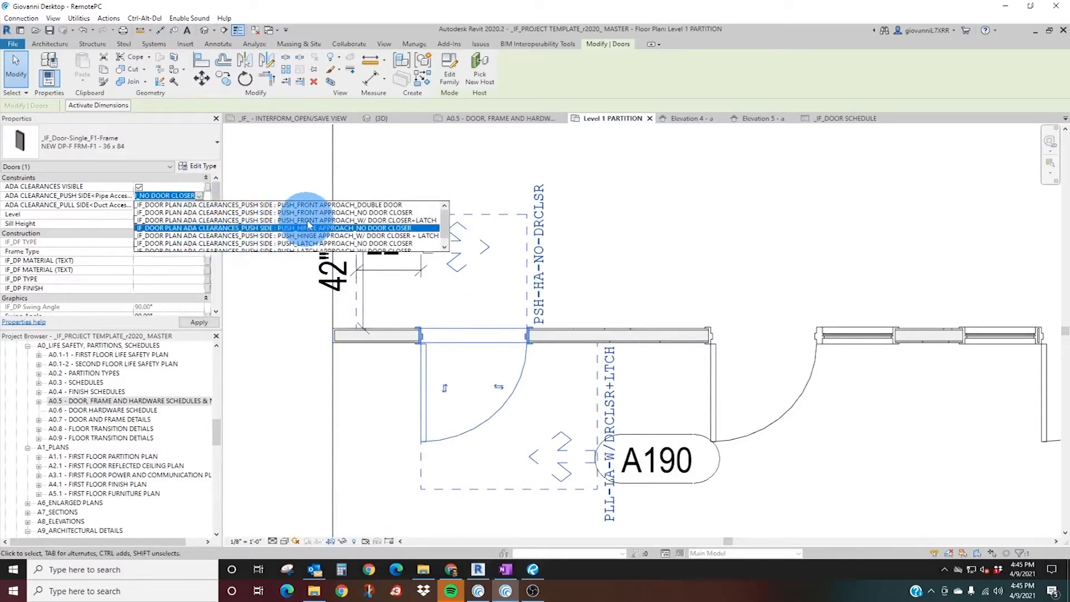
pyautogui.click(328, 220)
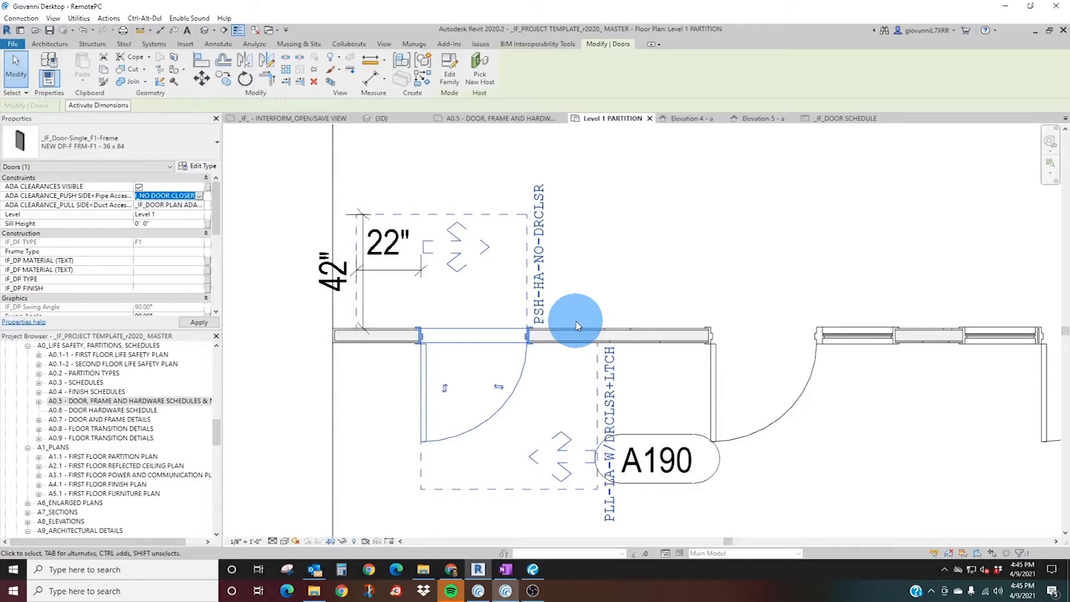
# Delete the two aligned dimensions beside door A190's push-side clearance.
pyautogui.click(408, 247)
pyautogui.click(355, 262)
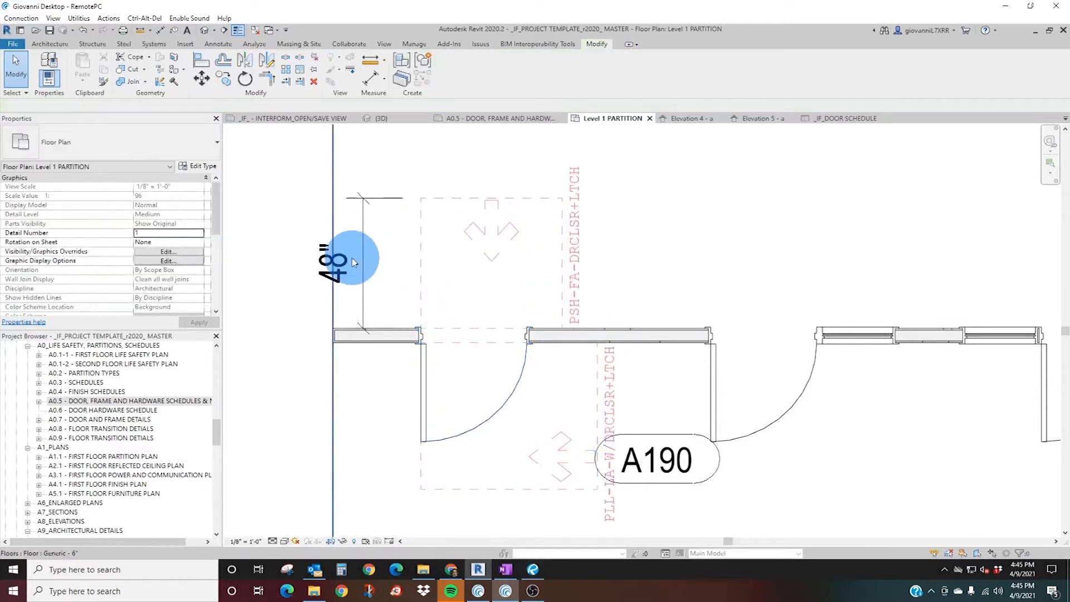
pyautogui.click(346, 273)
pyautogui.press('Delete')
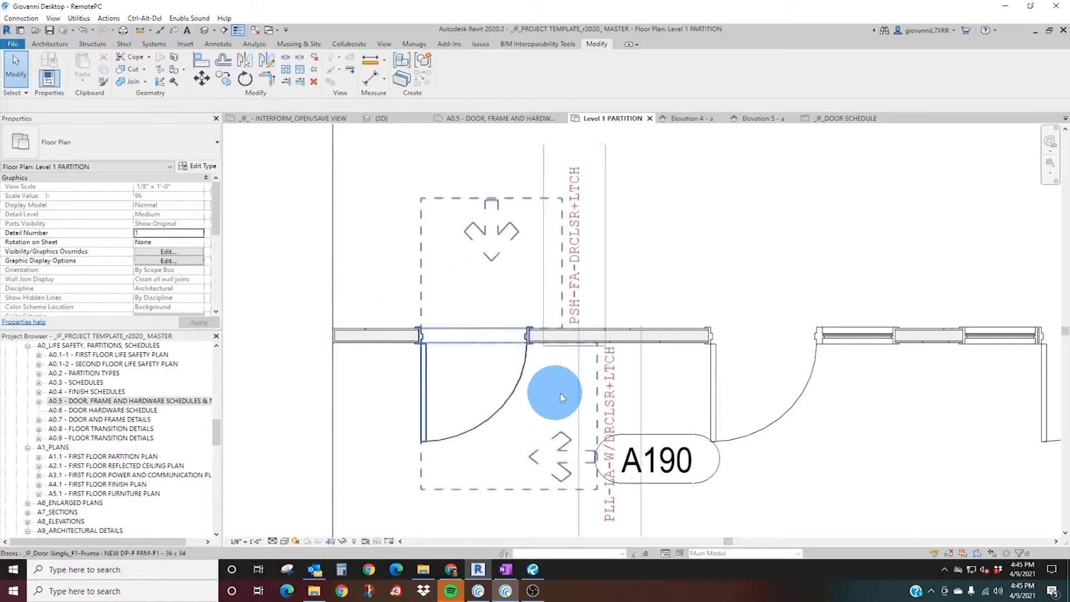
# Turn off ADA clearance visibility for door A190 and turn it on for the adjacent door with the single sidelite.
pyautogui.scroll(-3, 547, 351)
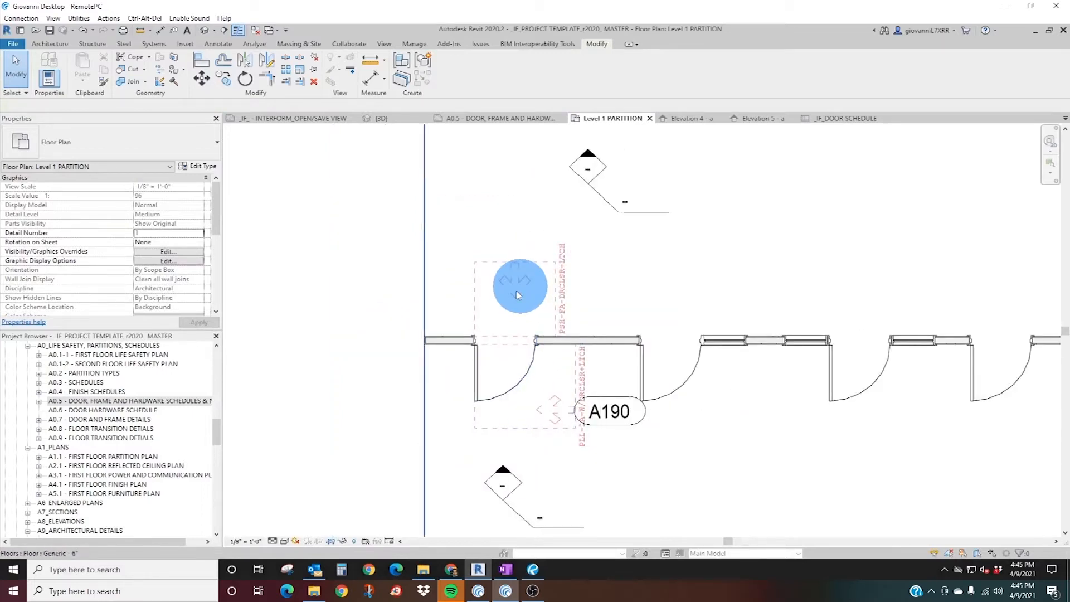
pyautogui.click(534, 392)
pyautogui.click(508, 296)
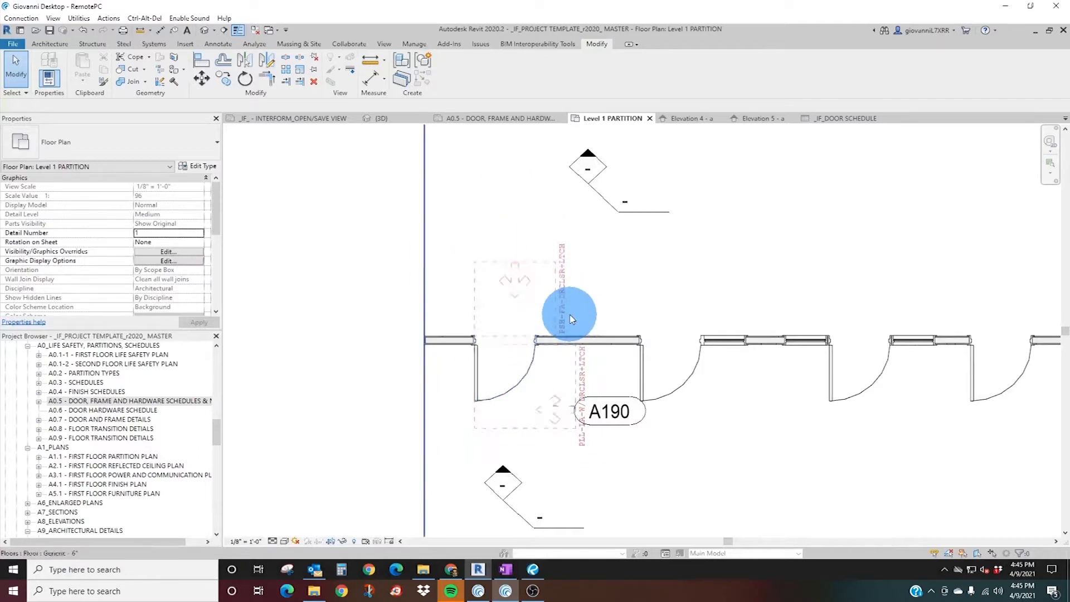
pyautogui.click(507, 292)
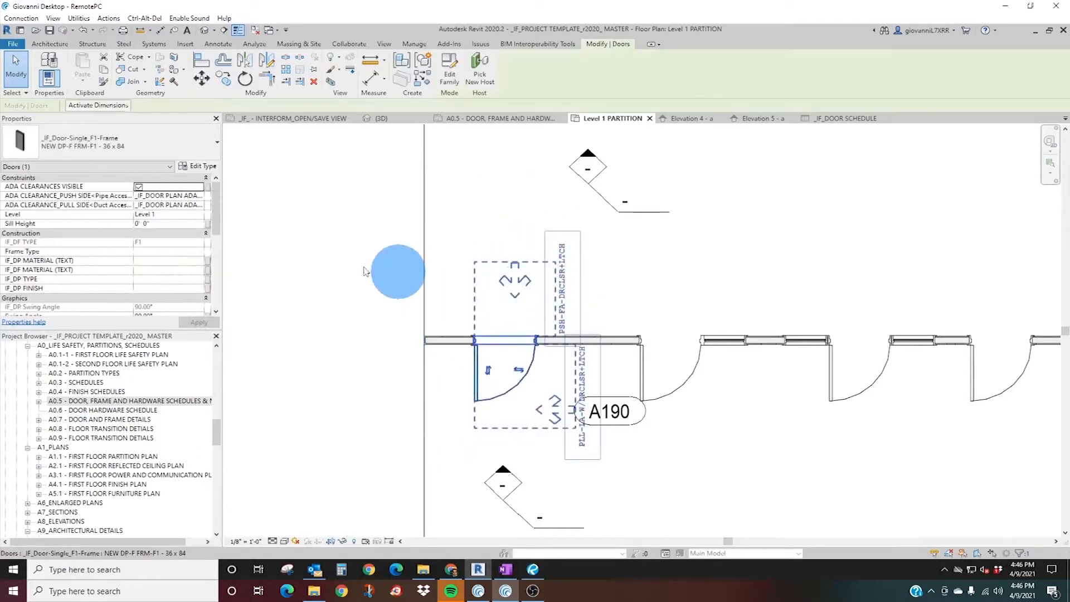
pyautogui.click(138, 188)
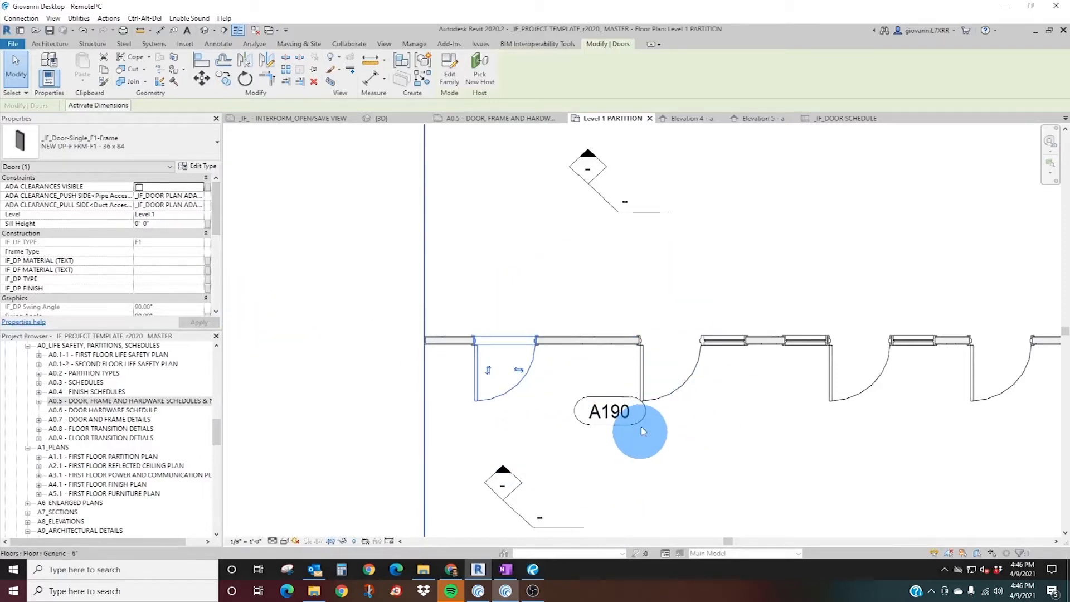
pyautogui.click(644, 377)
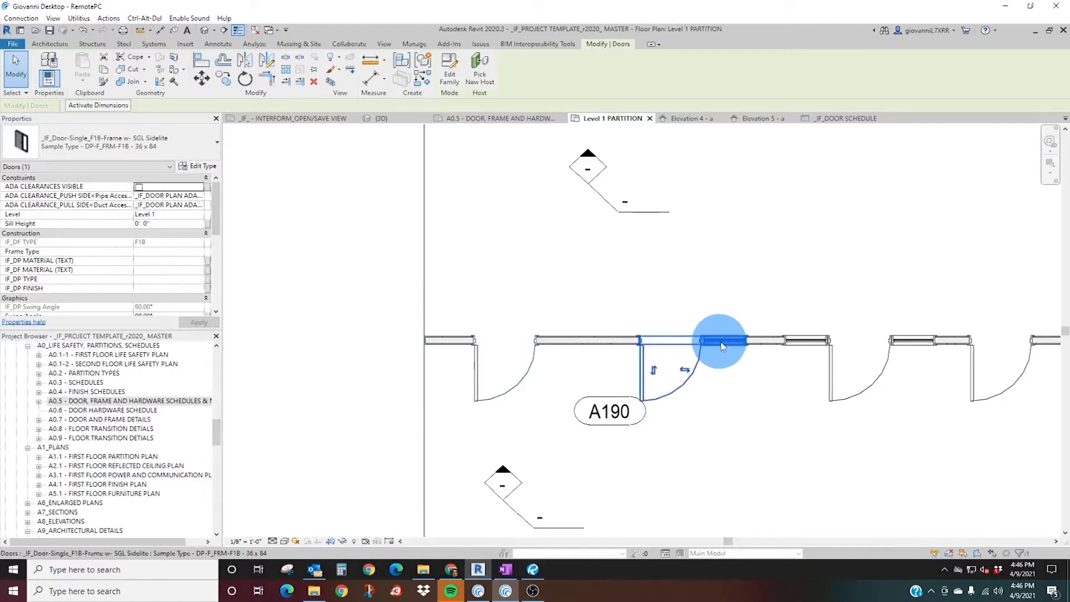
pyautogui.click(139, 188)
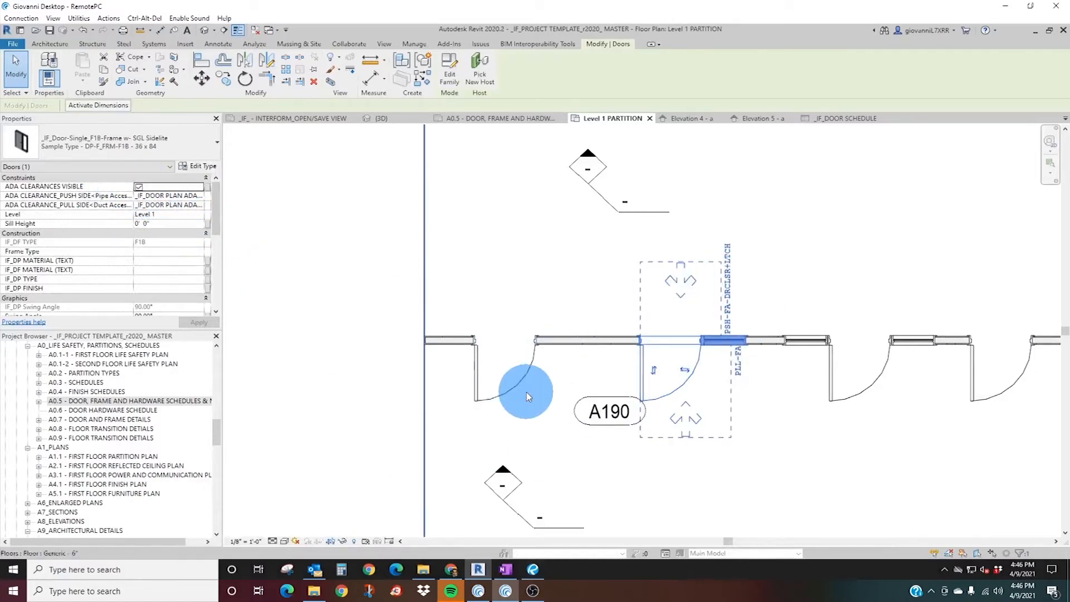
# Turn ADA clearance visibility on and back off for the first existing single door in the existing partition.
pyautogui.scroll(-2, 655, 371)
pyautogui.moveTo(557, 177); pyautogui.dragTo(556, 318, button='middle')
pyautogui.scroll(2, 556, 318)
pyautogui.click(567, 386)
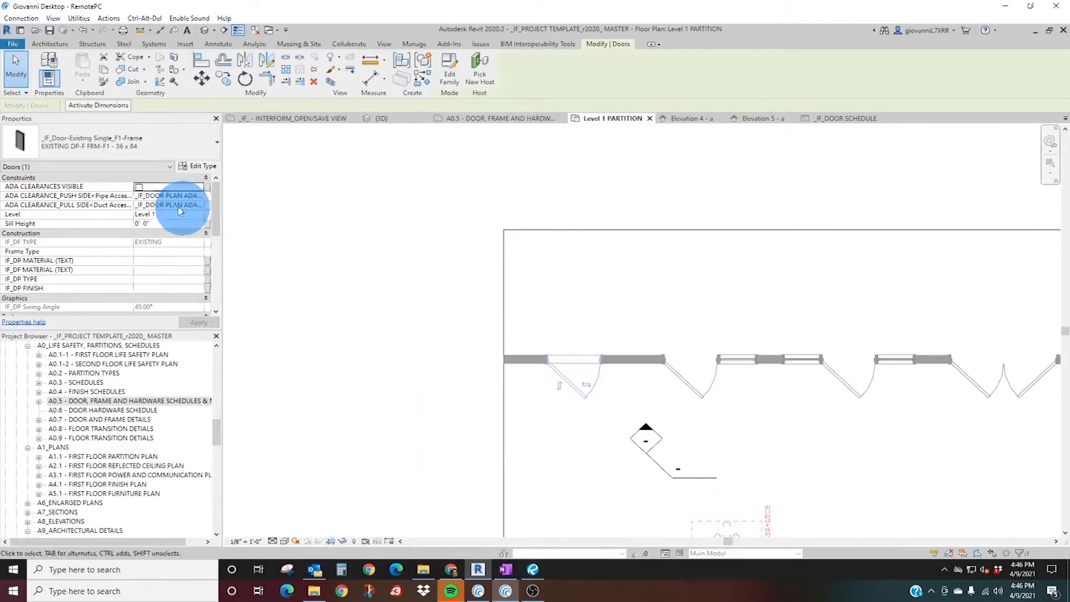
pyautogui.click(139, 187)
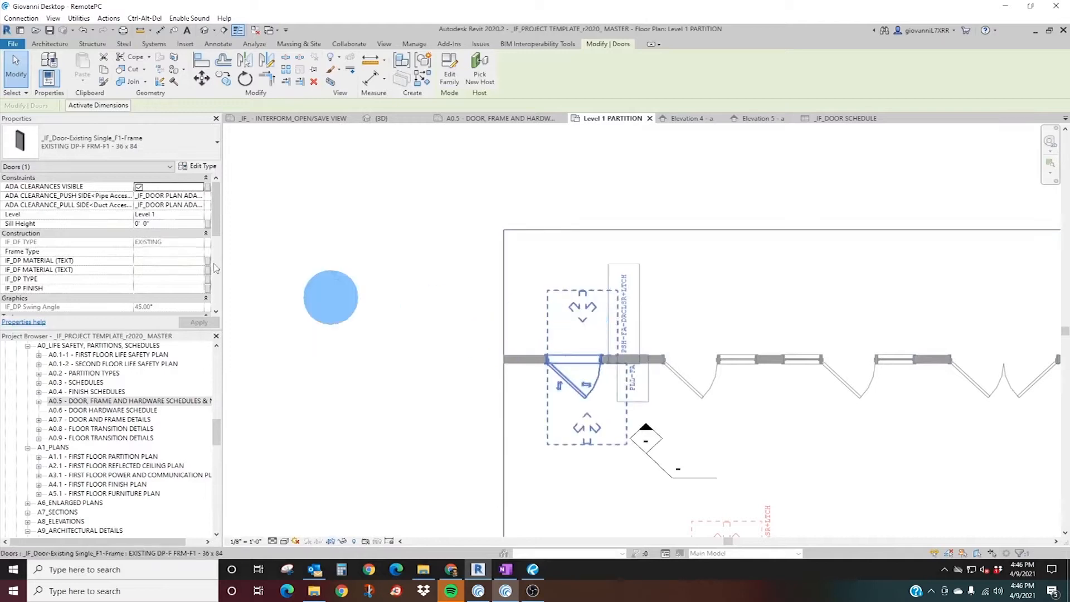
pyautogui.click(138, 187)
pyautogui.moveTo(518, 446); pyautogui.dragTo(368, 262, button='middle')
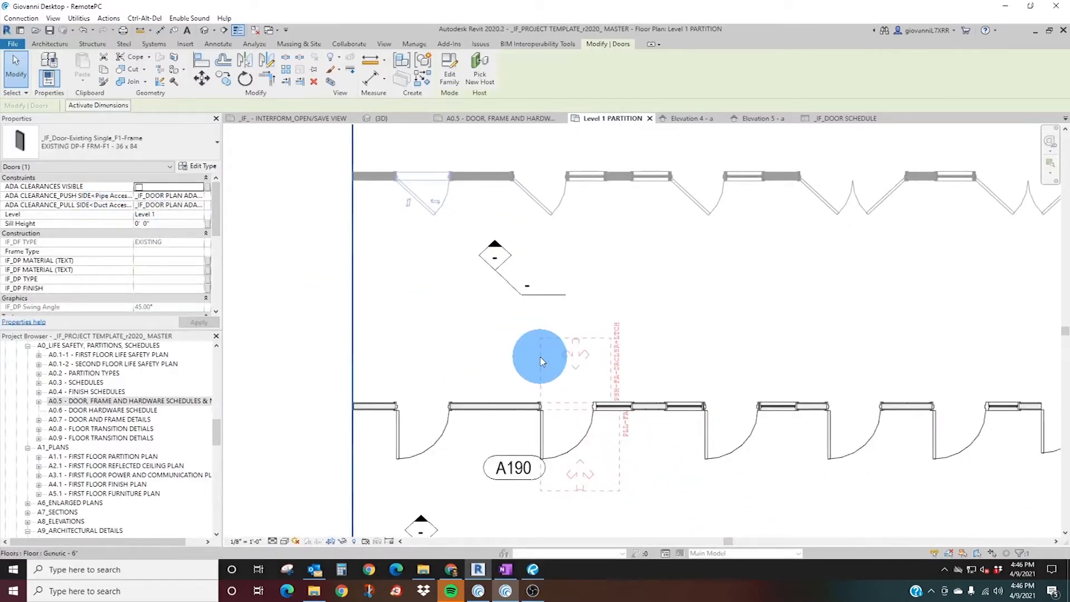
# Try a wider door opening in the type properties of the single-sidelite door beside tag A190.
pyautogui.click(434, 446)
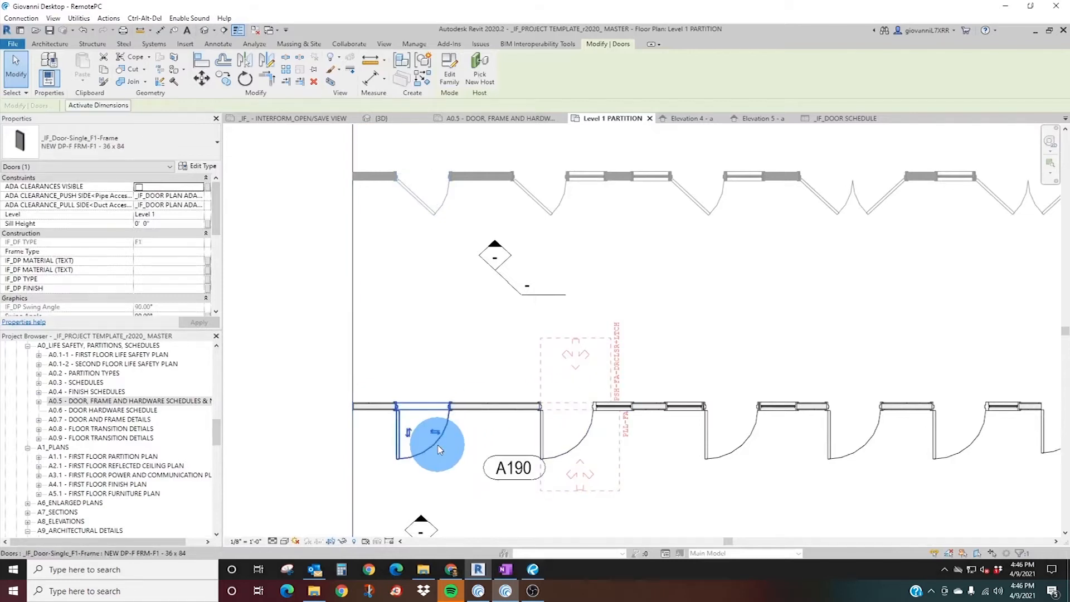
pyautogui.moveTo(373, 351); pyautogui.dragTo(413, 279, button='middle')
pyautogui.click(596, 381)
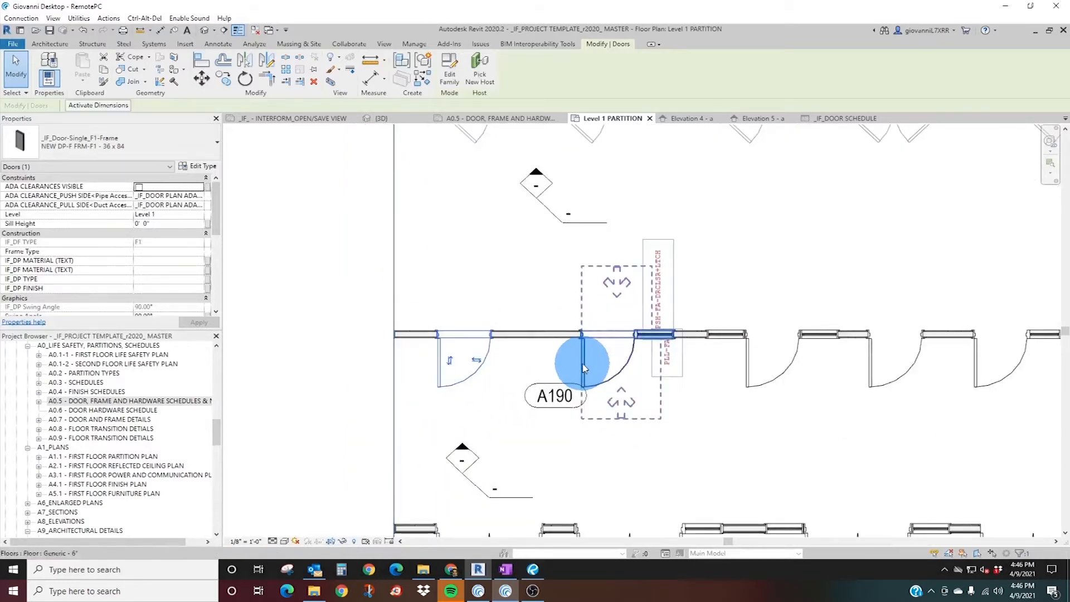
pyautogui.scroll(4, 604, 364)
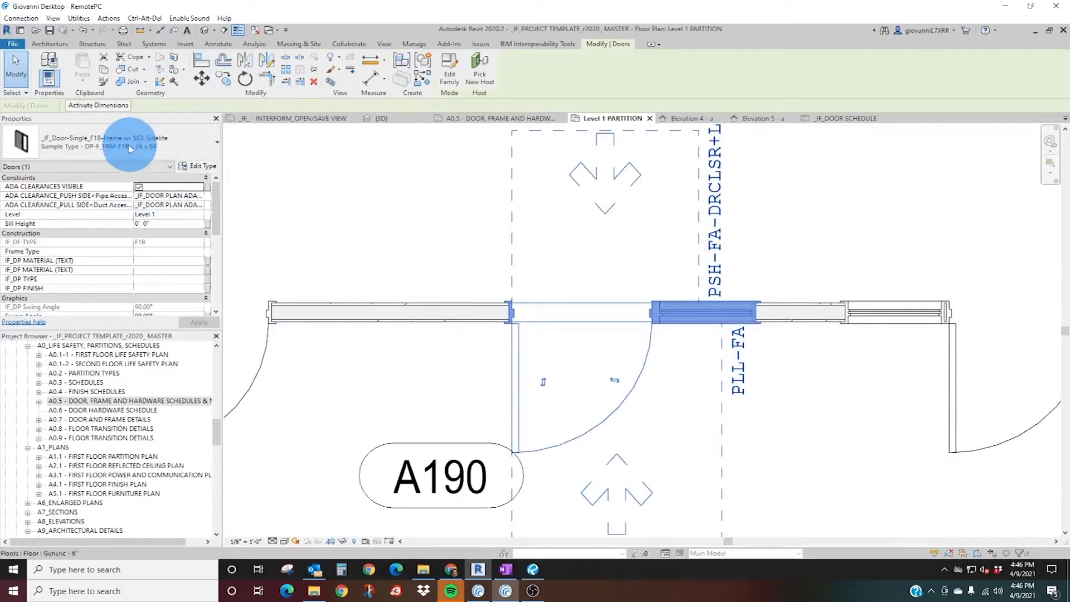
pyautogui.click(155, 146)
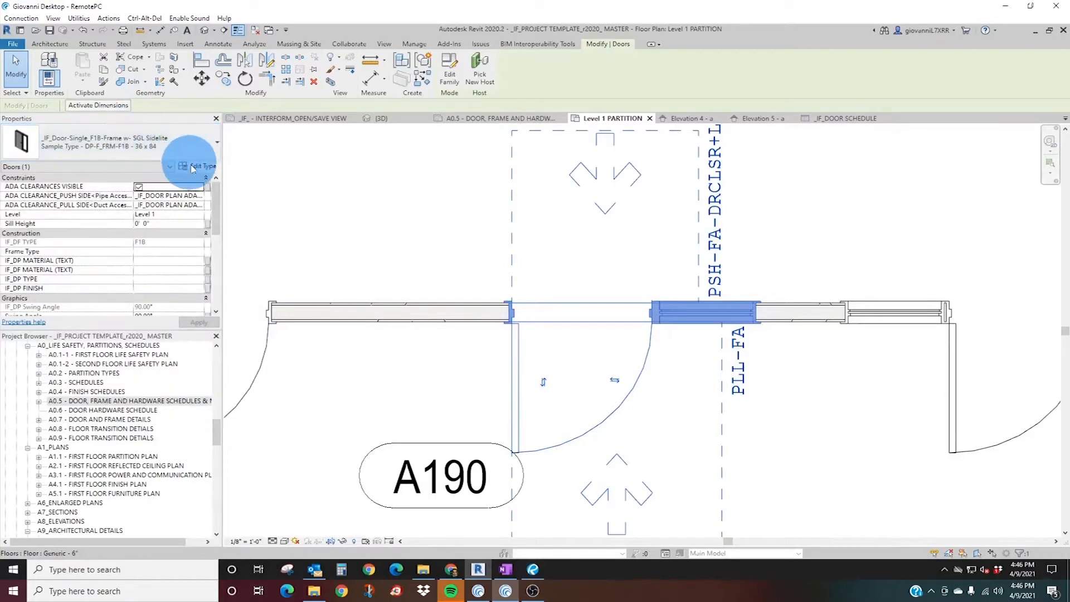
pyautogui.scroll(-1, 593, 354)
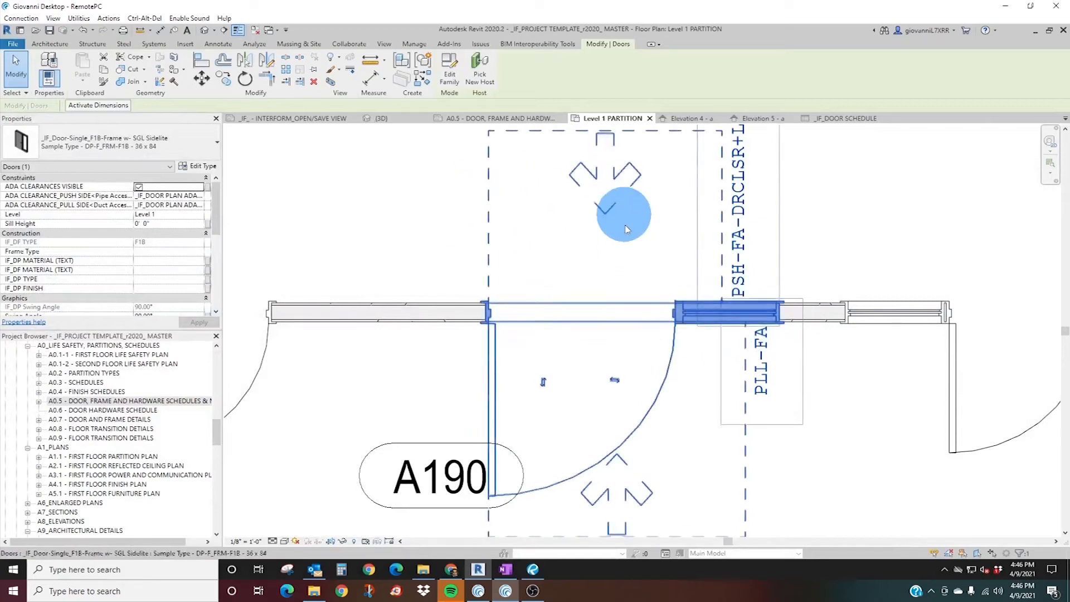
# Add an aligned dimension from the edge of the sidelite door's push-side clearance to its latch-side jamb.
pyautogui.click(160, 30)
pyautogui.click(713, 131)
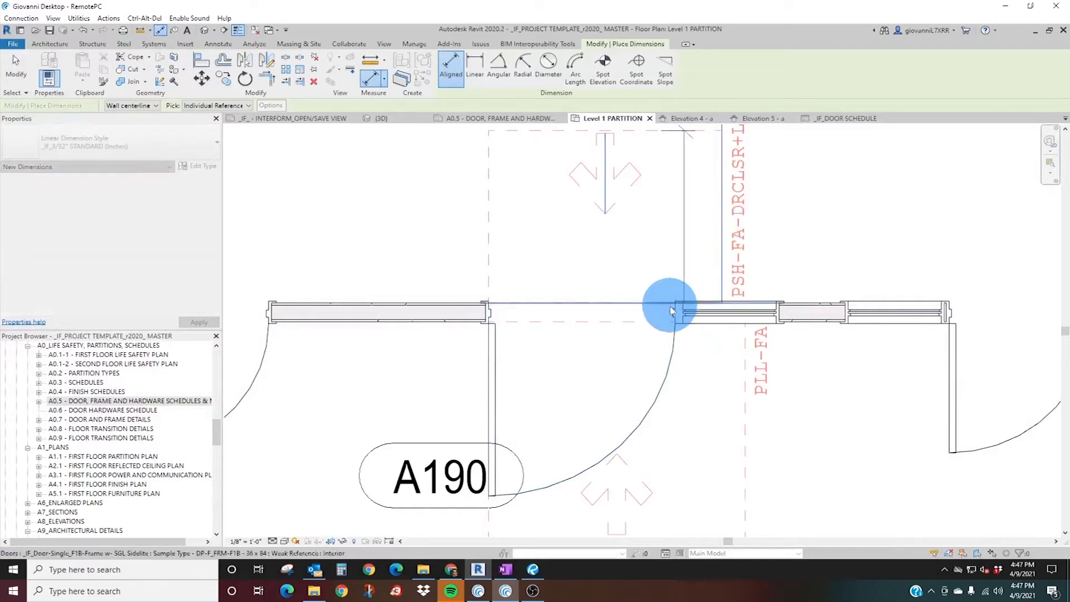
pyautogui.press('Escape')
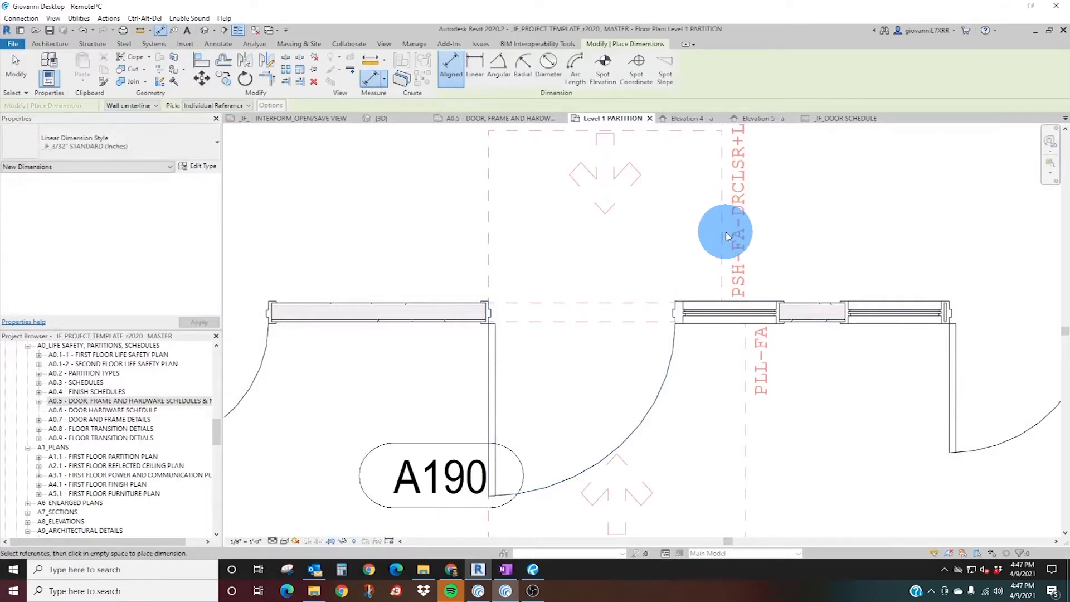
pyautogui.click(723, 264)
pyautogui.press('Escape')
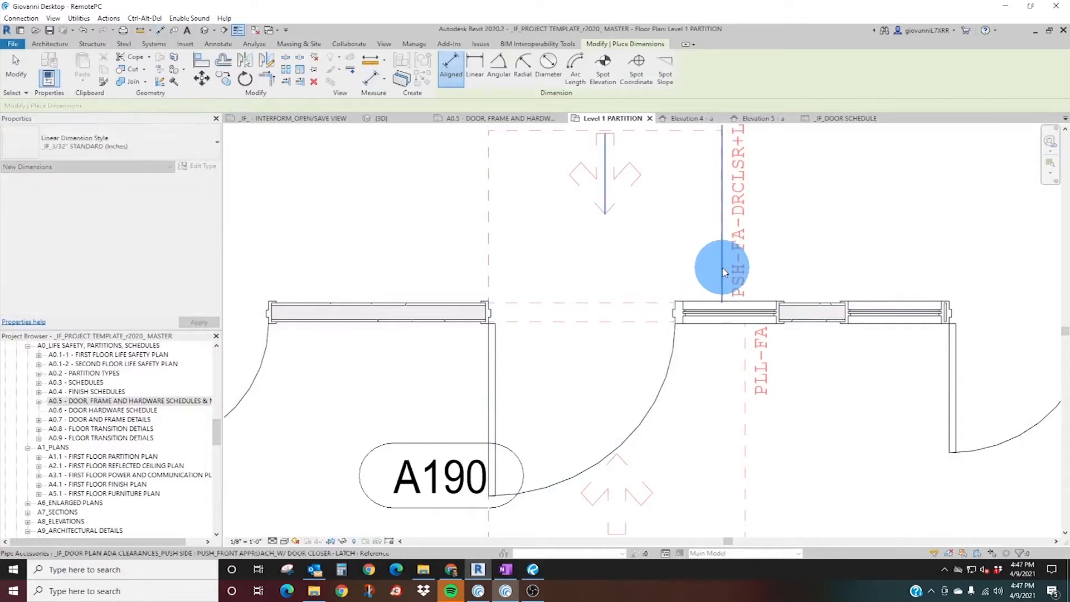
pyautogui.click(723, 271)
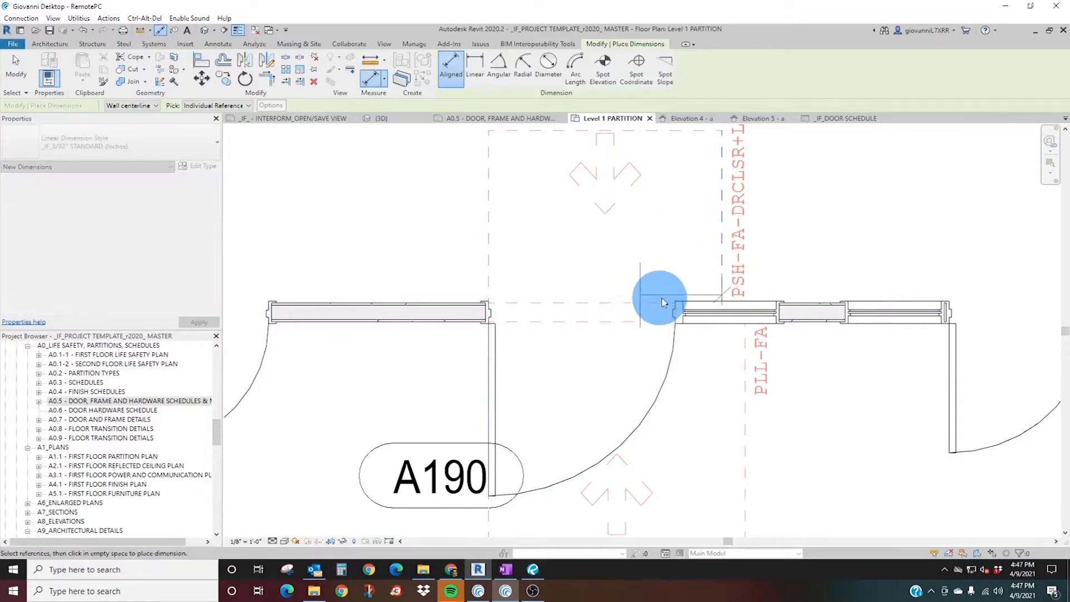
pyautogui.click(675, 306)
pyautogui.click(633, 241)
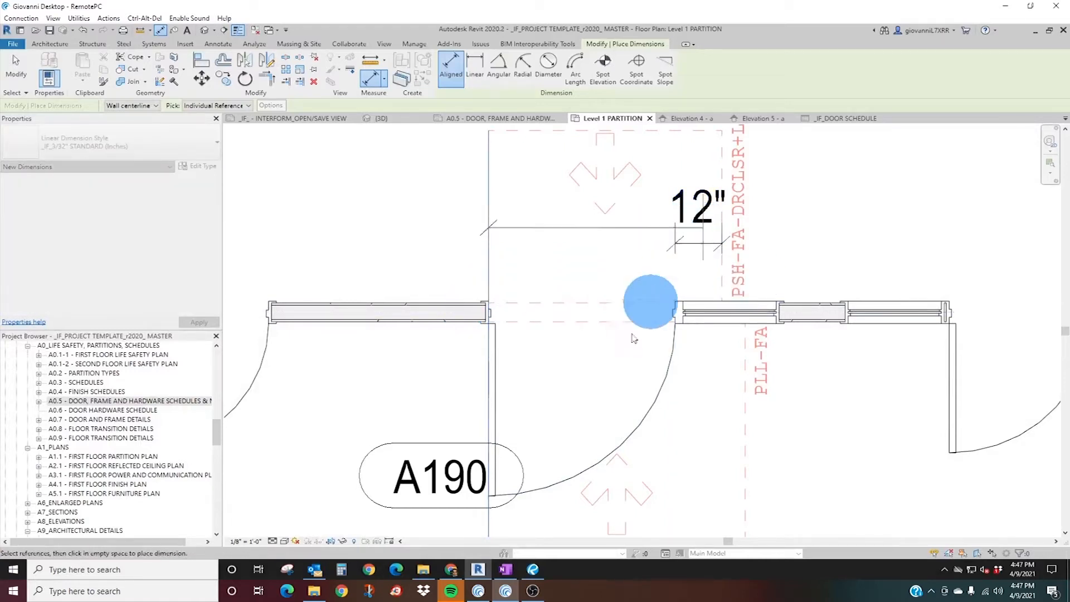
pyautogui.press('Escape')
pyautogui.press('Escape')
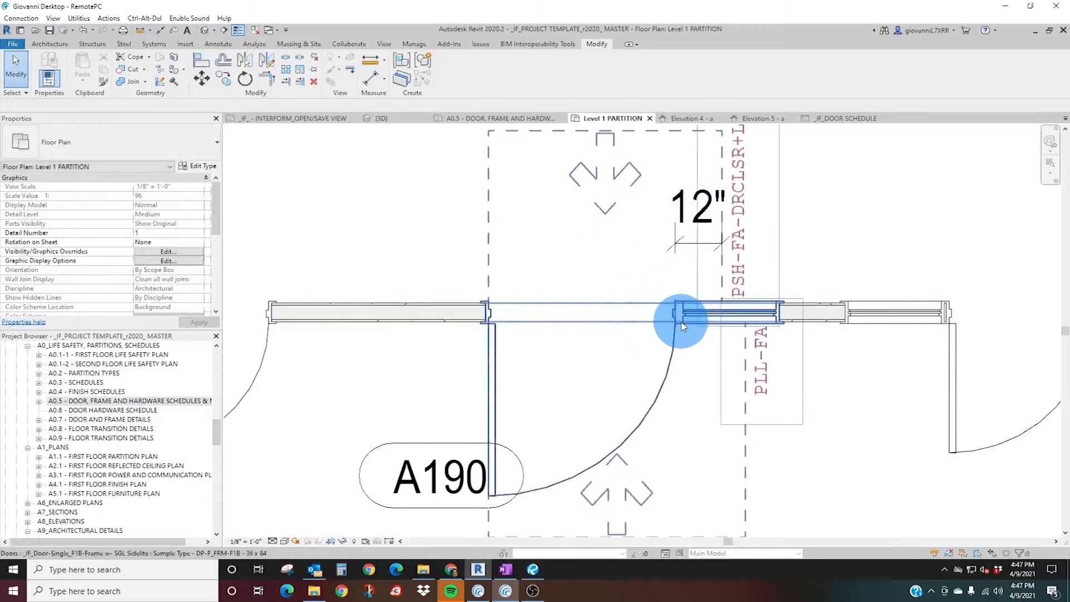
# Undo the clearance dimension and the sidelite door's width change.
pyautogui.click(682, 326)
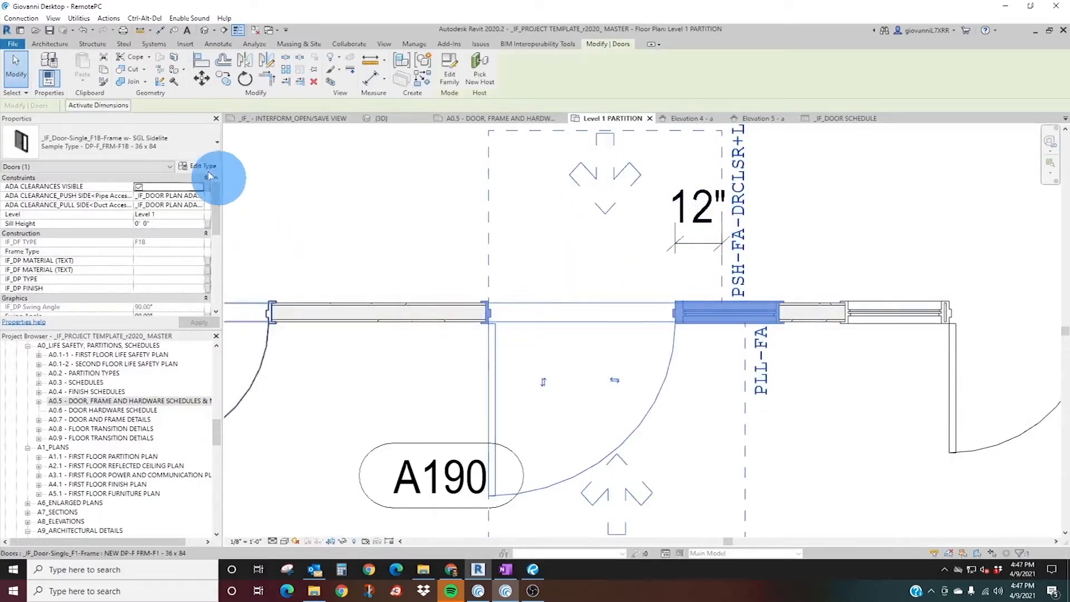
pyautogui.click(539, 279)
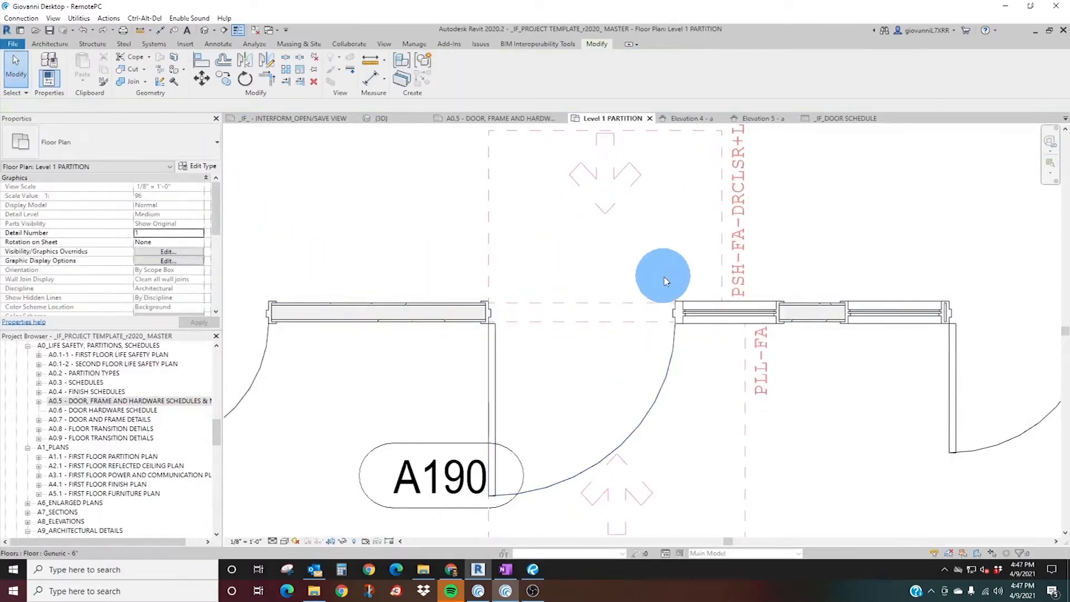
pyautogui.scroll(-4, 617, 312)
# Turn off ADA clearance visibility for the single-sidelite door beside tag A190.
pyautogui.click(600, 247)
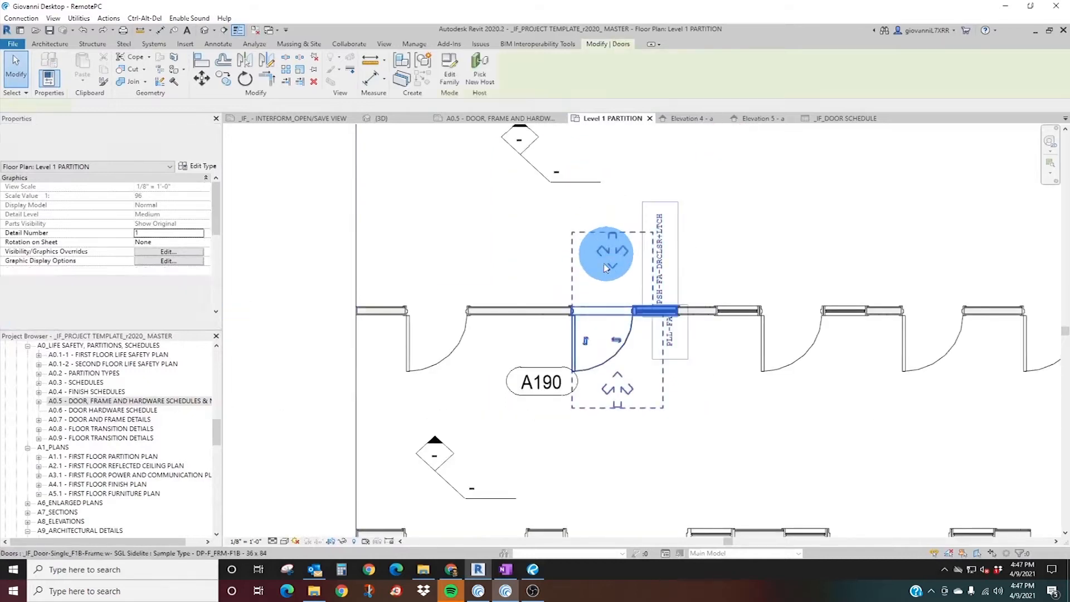
pyautogui.click(135, 204)
pyautogui.click(138, 187)
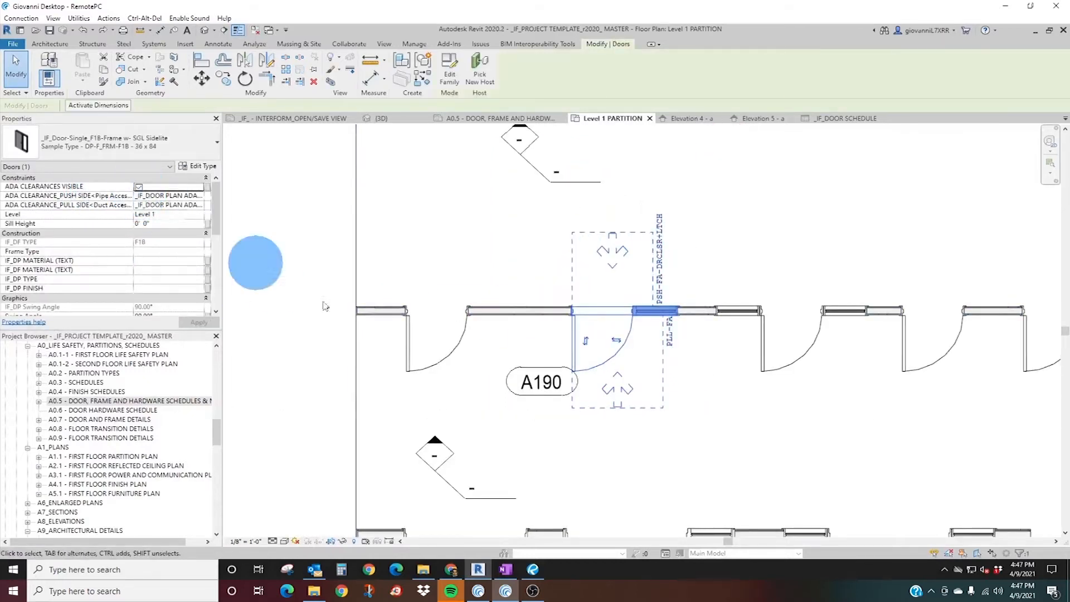
# Check the level choices for the first new F1 single door in plan, keeping Level 1.
pyautogui.click(413, 338)
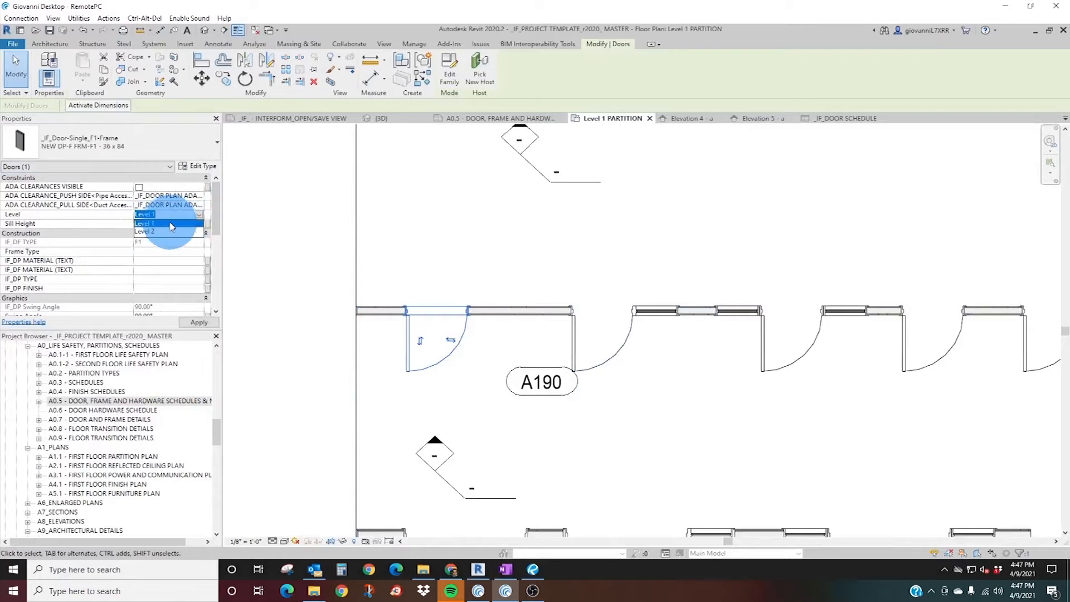
pyautogui.click(167, 223)
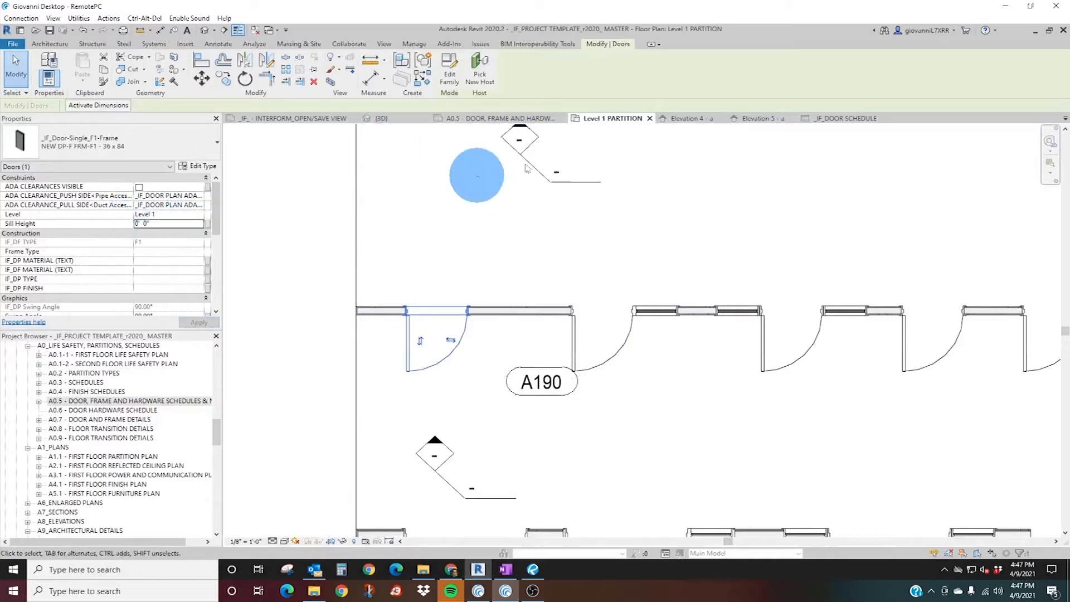
# Open Elevation 5 - a and try a sill height of 0' 6" on the F1 single door, restoring it to 0' 0".
pyautogui.click(433, 448)
pyautogui.press('Escape')
pyautogui.click(435, 444)
pyautogui.click(746, 121)
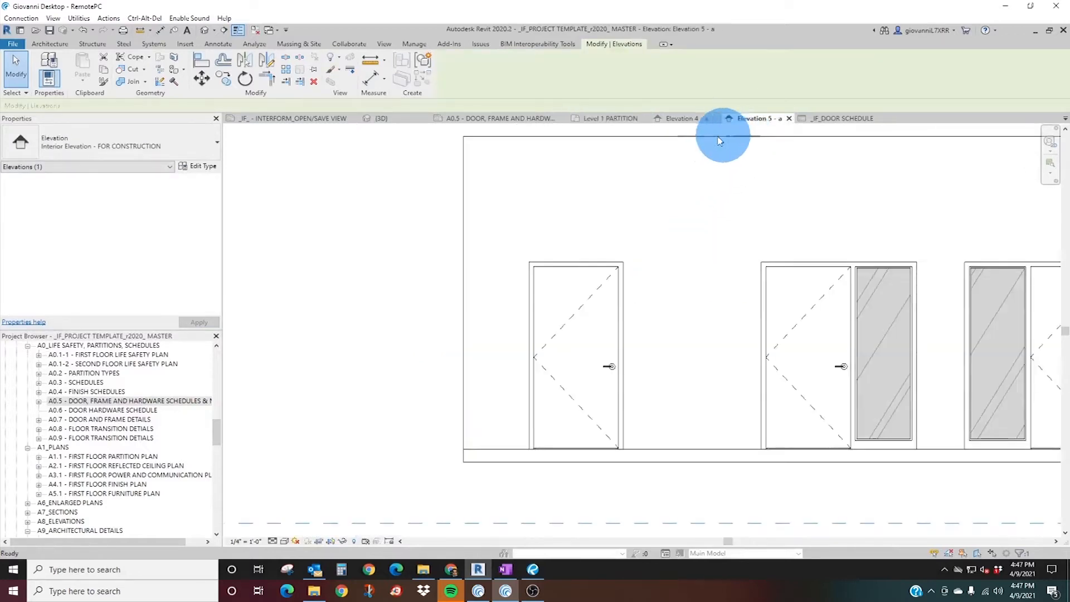
pyautogui.click(537, 352)
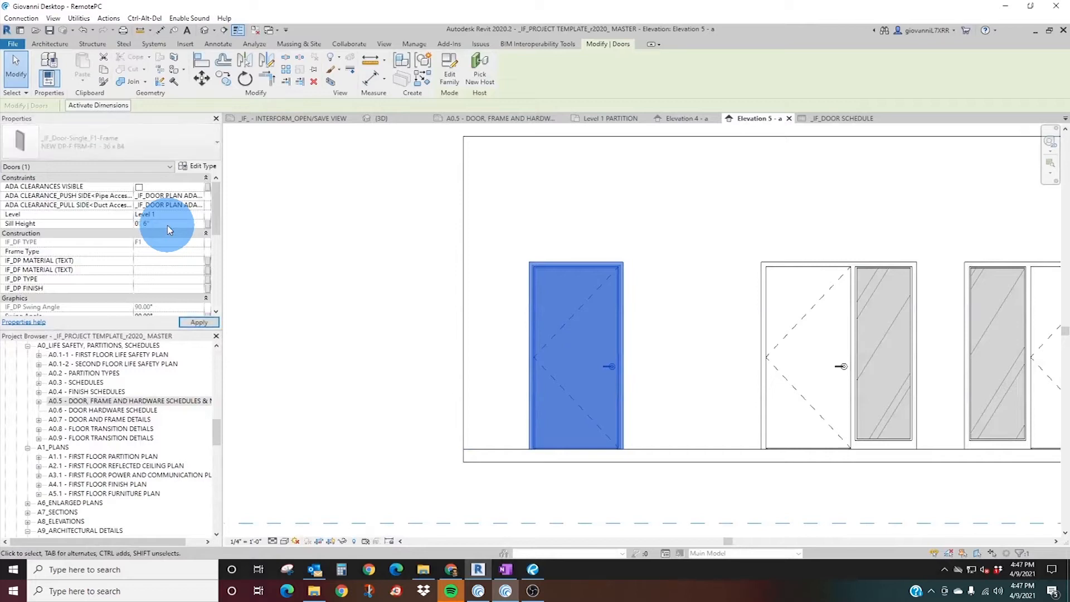
pyautogui.moveTo(580, 354); pyautogui.dragTo(598, 234)
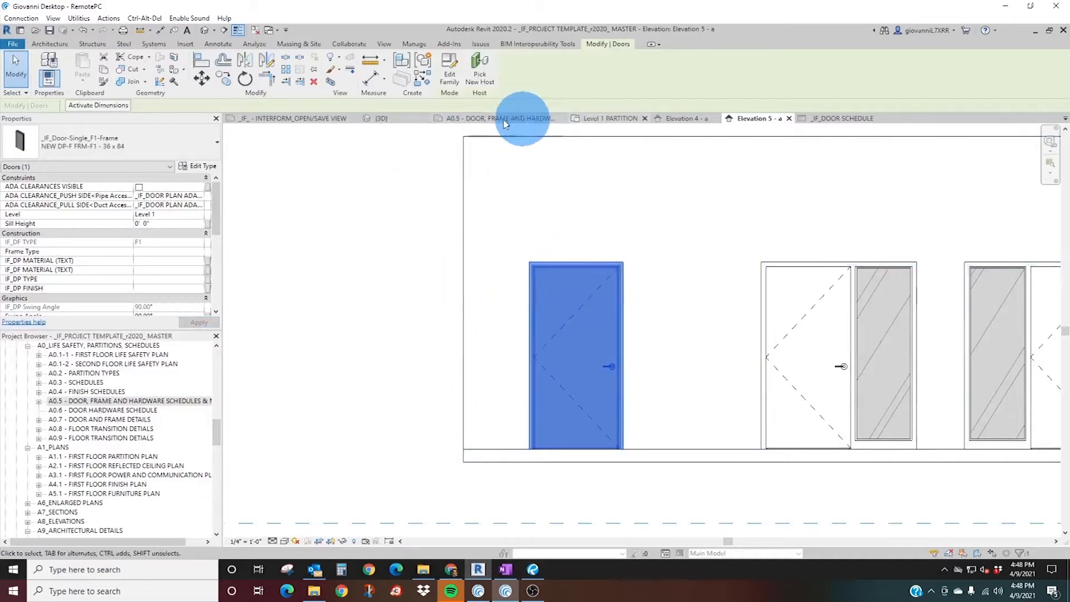
# Examine the door schedule on sheet A0.5 and the F1 single door's material, type and finish parameters in the Level 1 PARTITION plan.
pyautogui.click(477, 118)
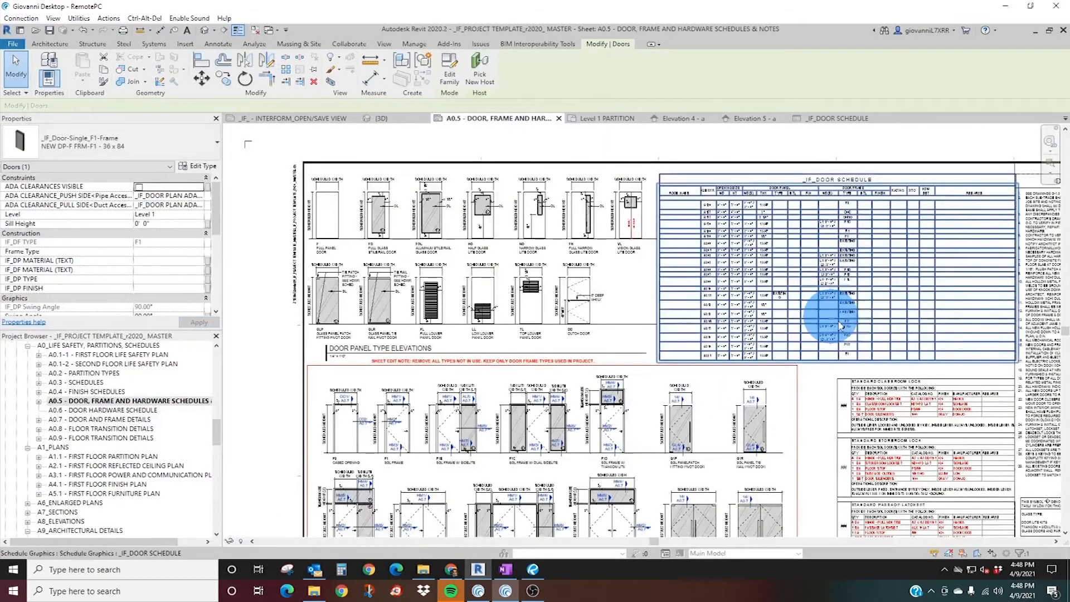
pyautogui.scroll(5, 886, 285)
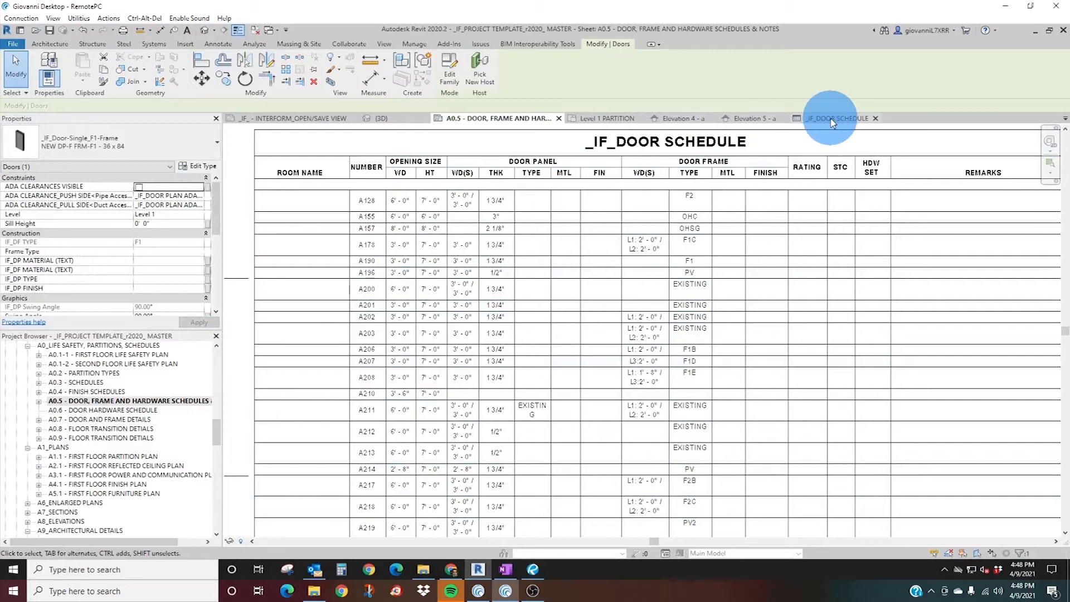
pyautogui.click(608, 118)
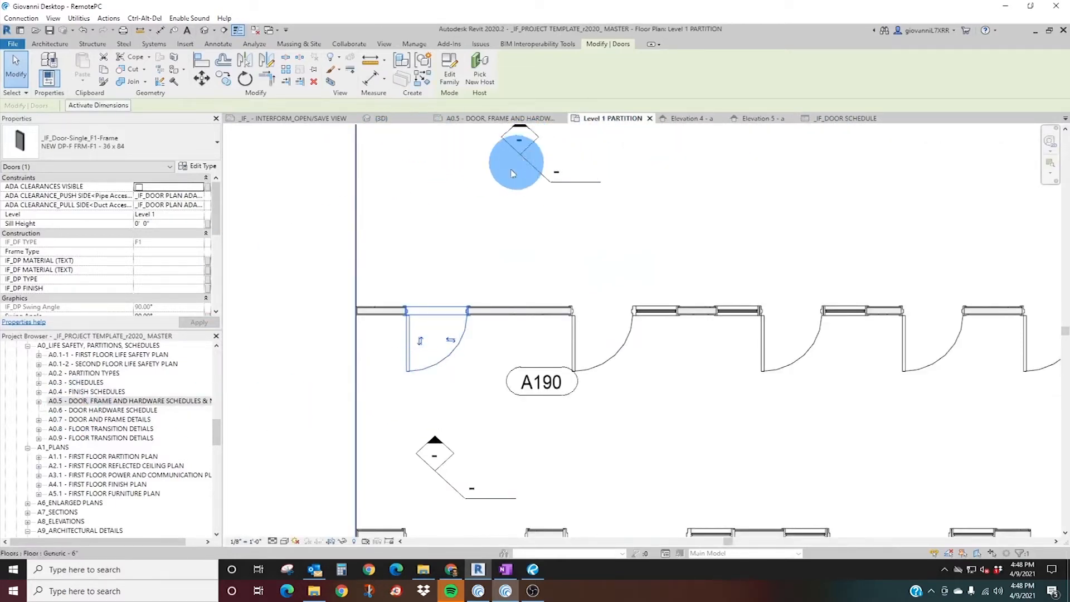
pyautogui.scroll(-1, 138, 260)
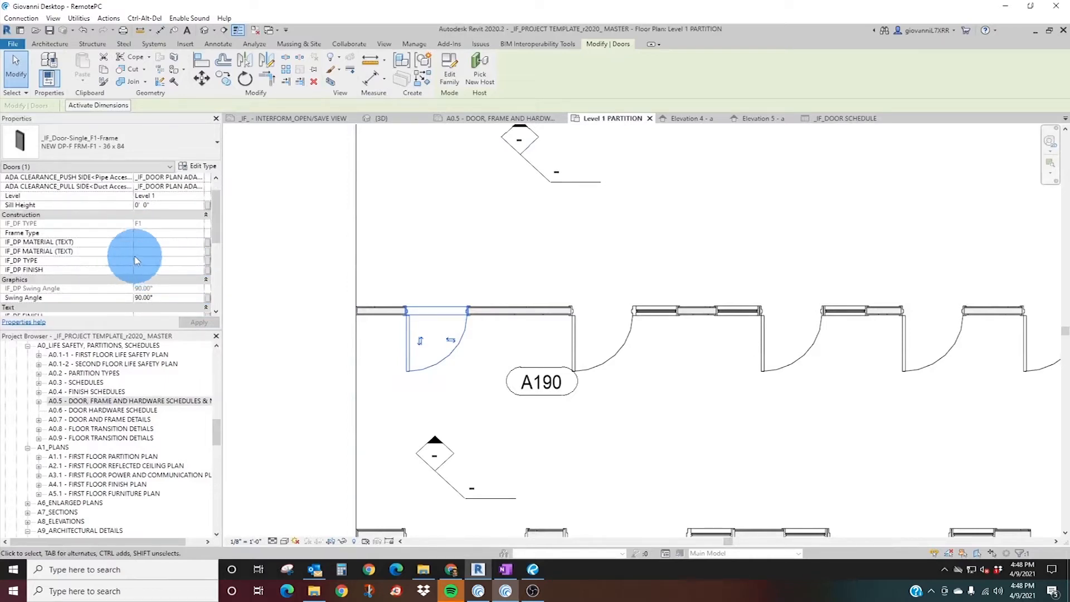
pyautogui.scroll(-1, 89, 259)
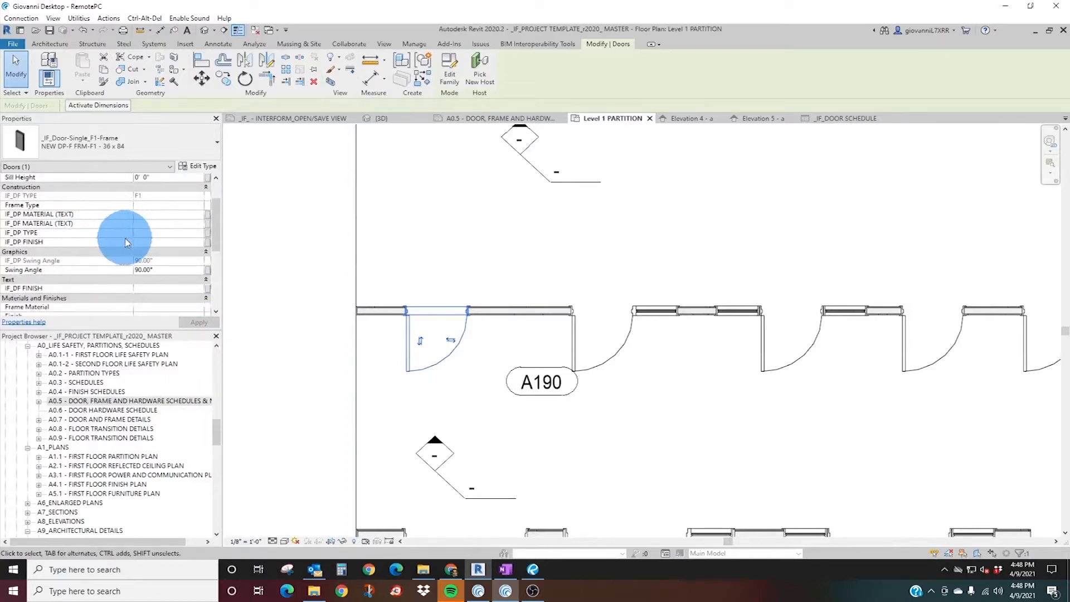
# Check the door panel and door frame columns of the schedule on sheet A0.5, and view the selected door in 3D.
pyautogui.click(487, 119)
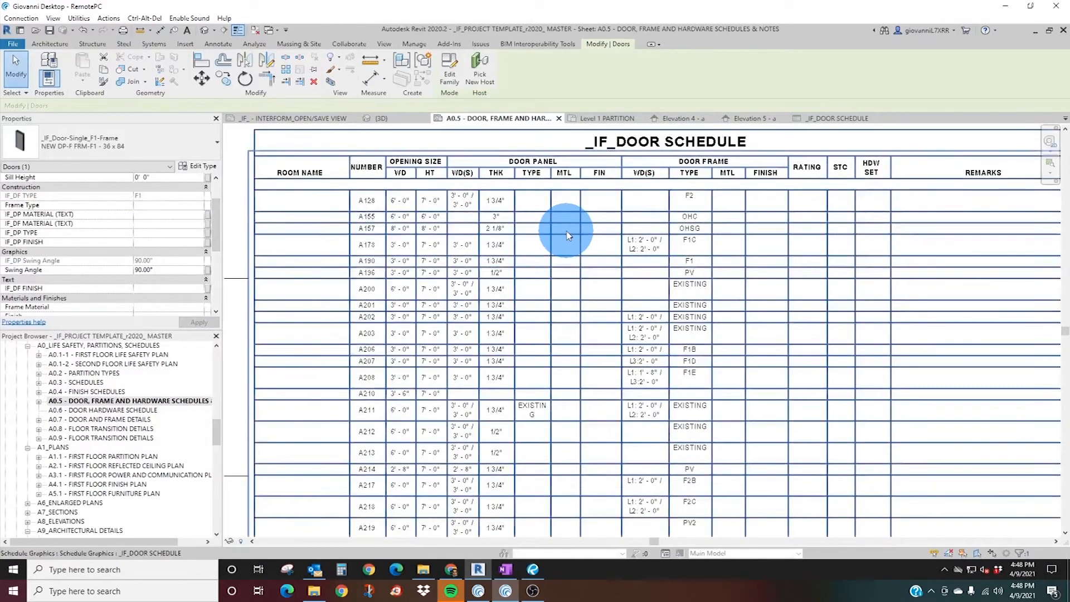
pyautogui.scroll(-3, 535, 249)
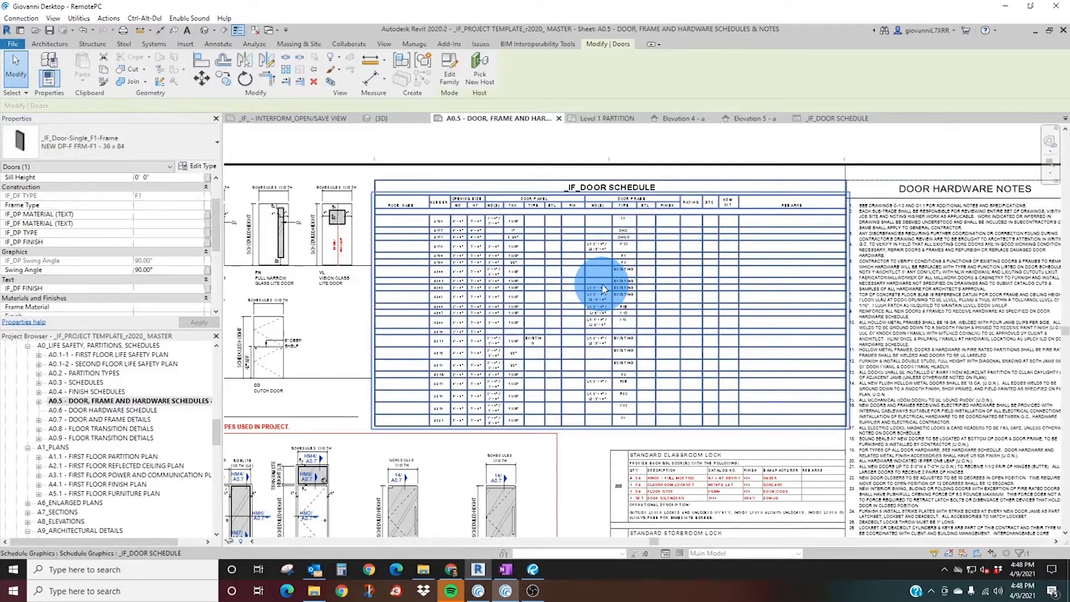
pyautogui.scroll(3, 535, 245)
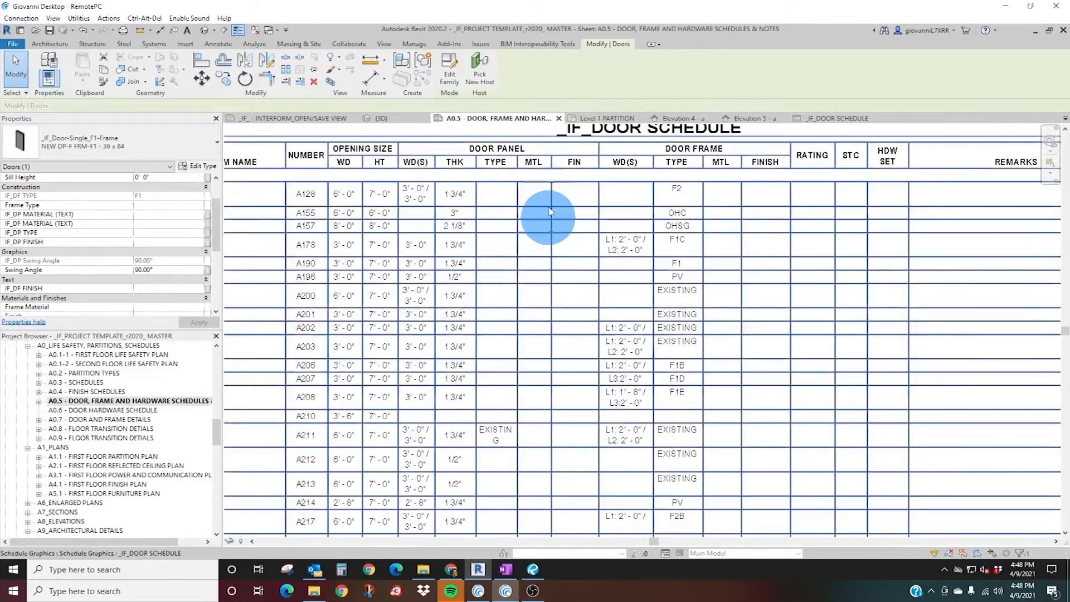
pyautogui.click(379, 118)
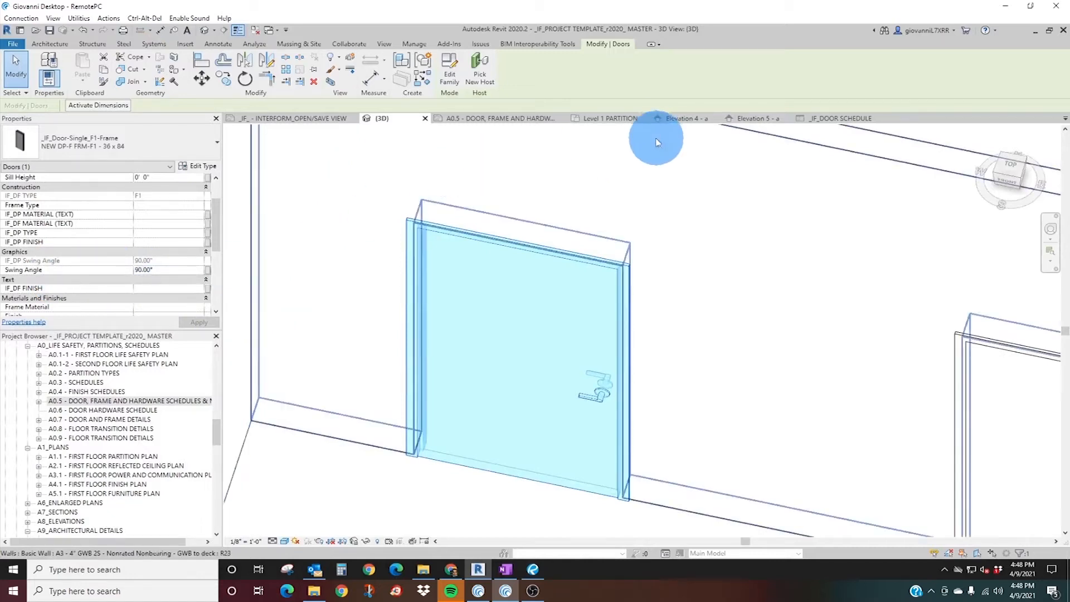
# In the Level 1 PARTITION plan, try a swing angle of 178° on the first new F1 single door.
pyautogui.click(607, 120)
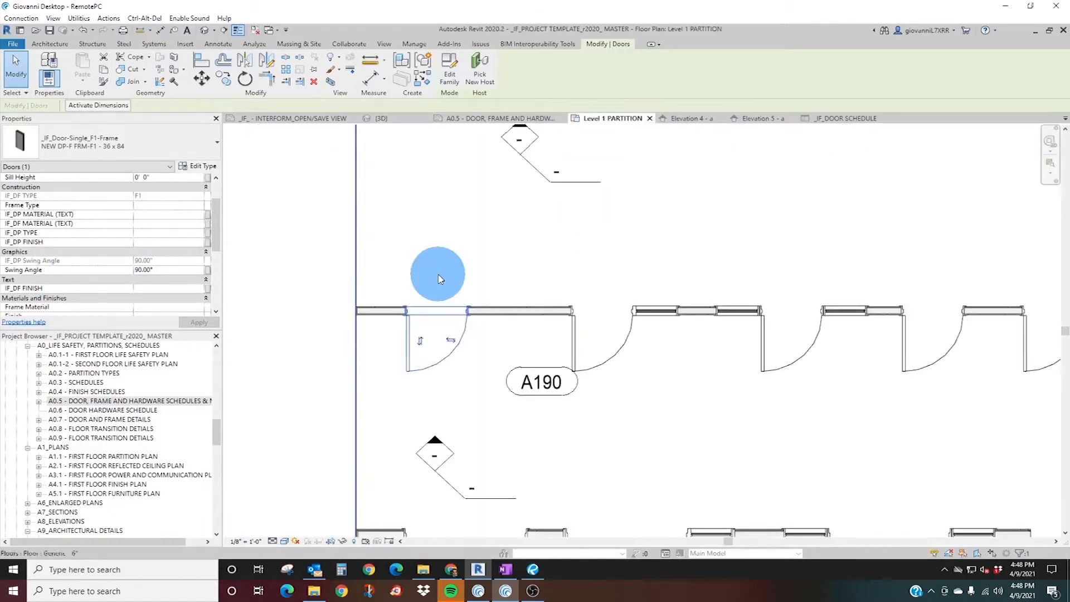
pyautogui.scroll(4, 462, 373)
pyautogui.moveTo(467, 393); pyautogui.dragTo(373, 437, button='middle')
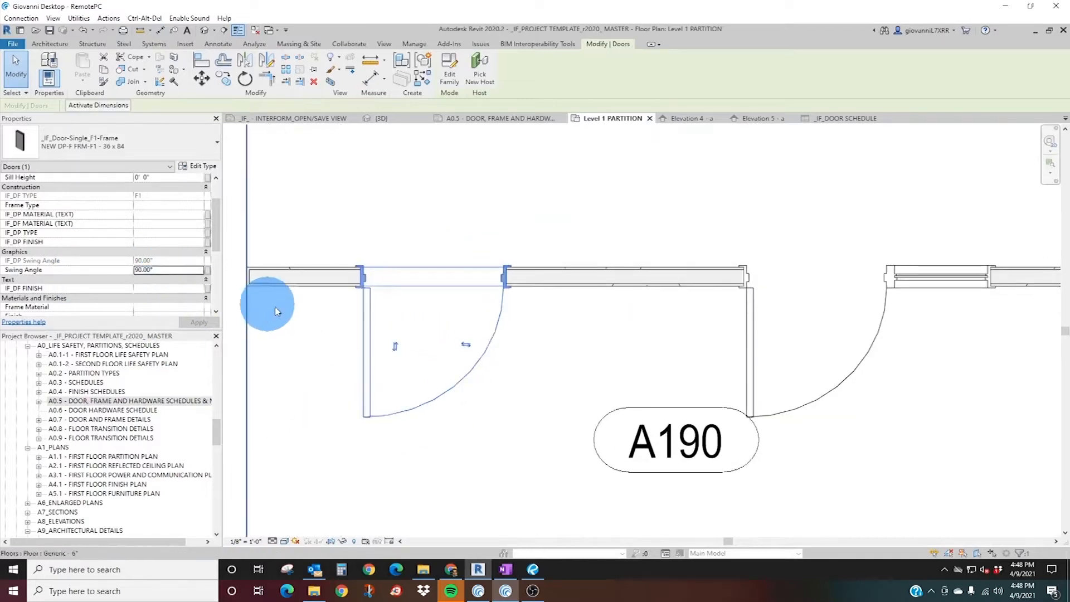
pyautogui.click(155, 271)
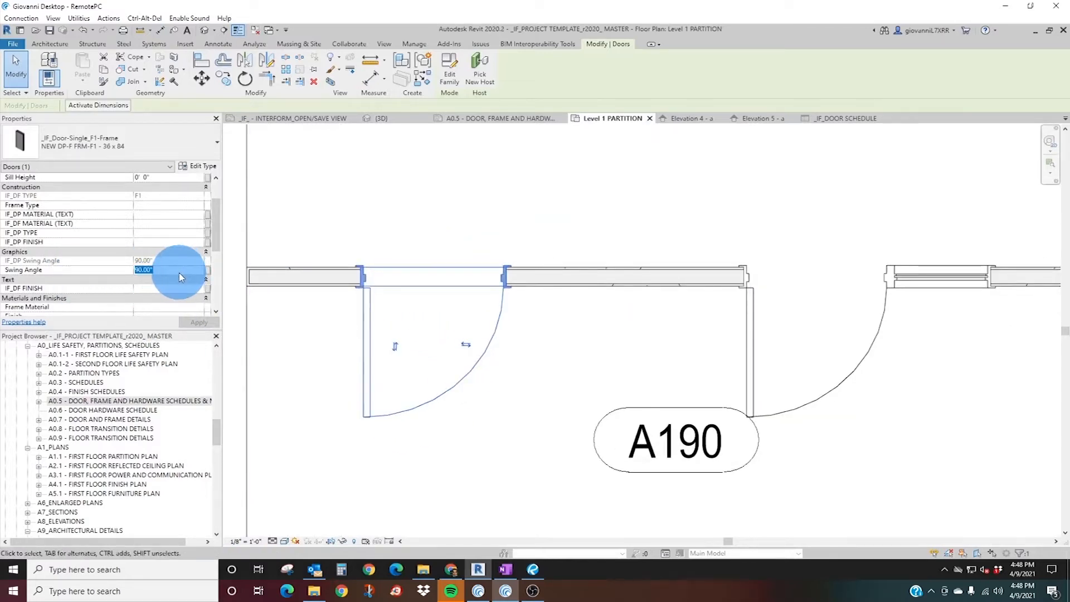
pyautogui.click(199, 325)
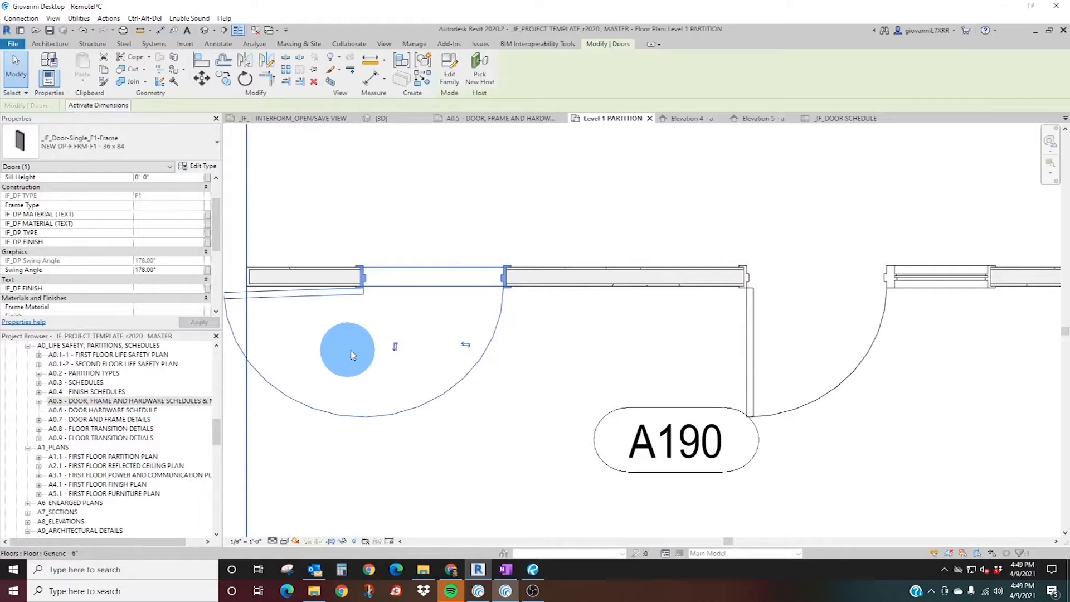
# Try a swing angle of 150° on the same F1 single door, restoring it to 90°.
pyautogui.moveTo(351, 351); pyautogui.dragTo(430, 352, button='middle')
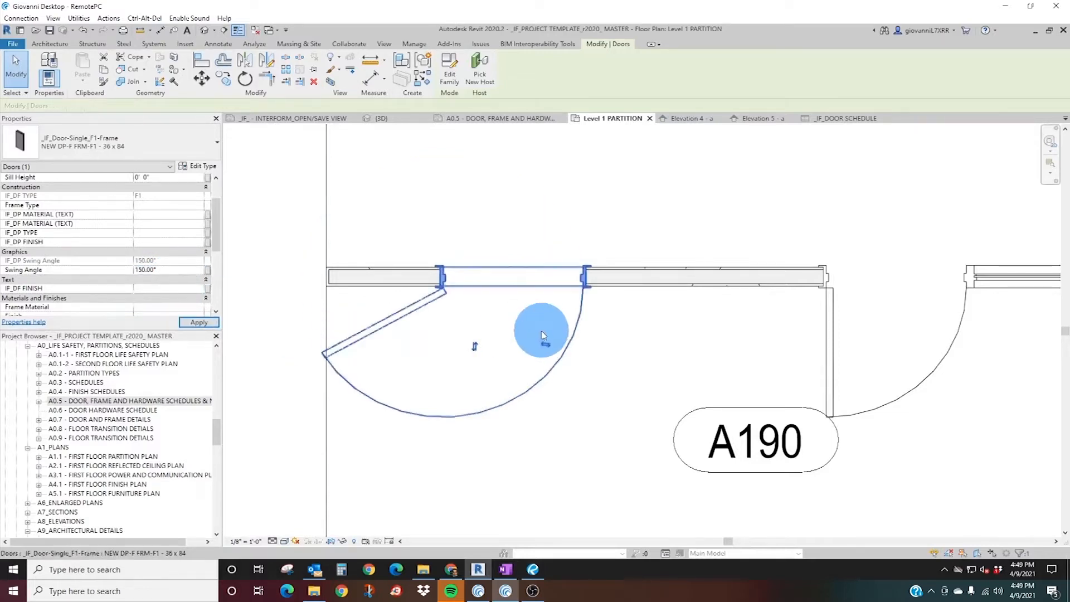
pyautogui.click(514, 386)
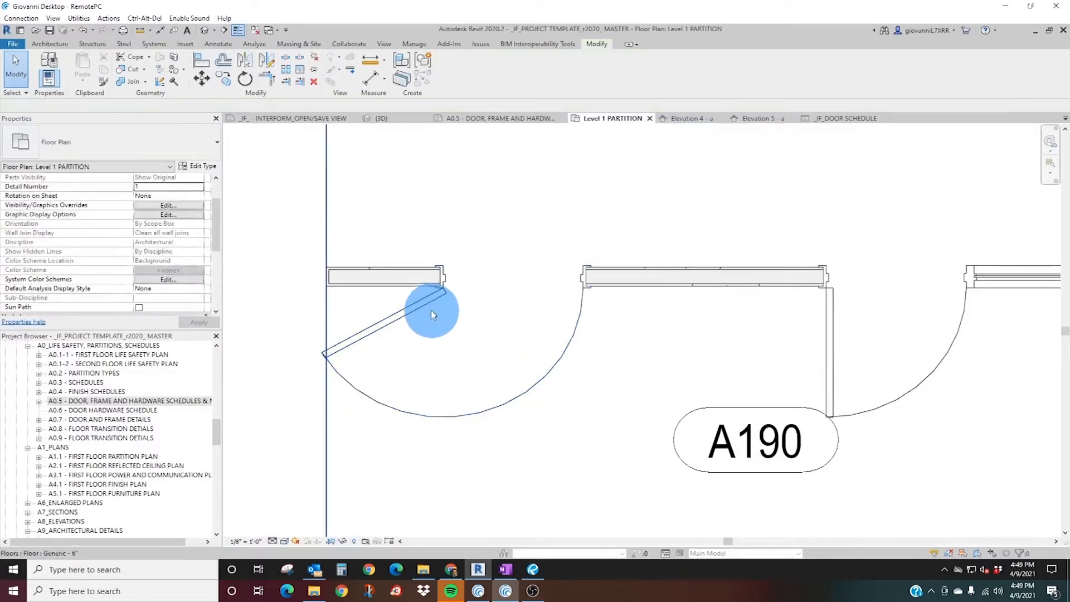
pyautogui.click(423, 302)
pyautogui.click(150, 307)
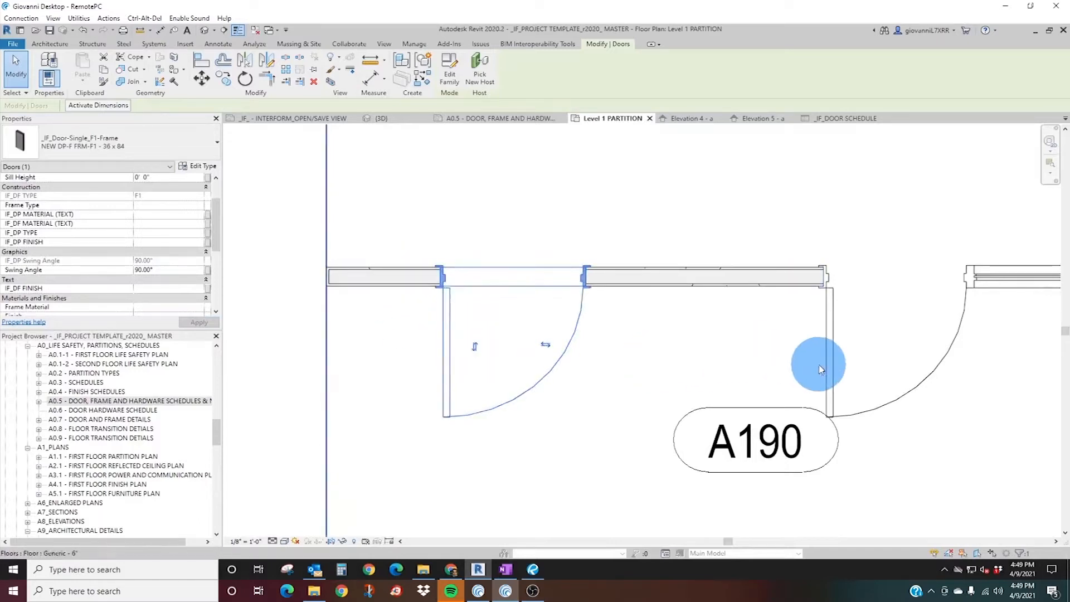
# Compare the swings of the new doors in the middle wall with those of the existing doors in the upper wall.
pyautogui.moveTo(819, 363); pyautogui.dragTo(590, 358, button='middle')
pyautogui.scroll(-2, 618, 360)
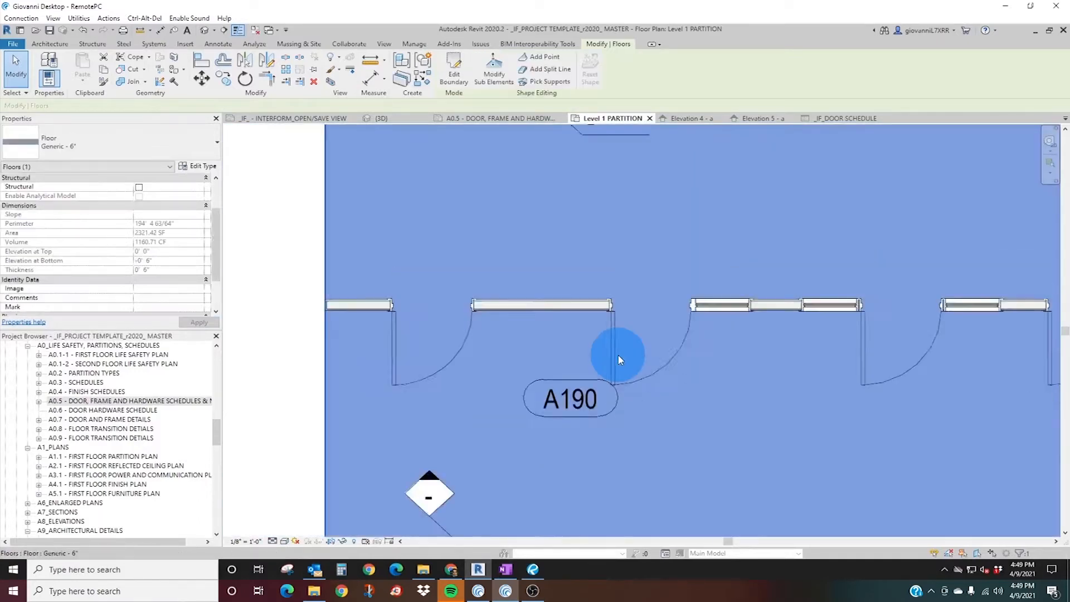
pyautogui.press('Escape')
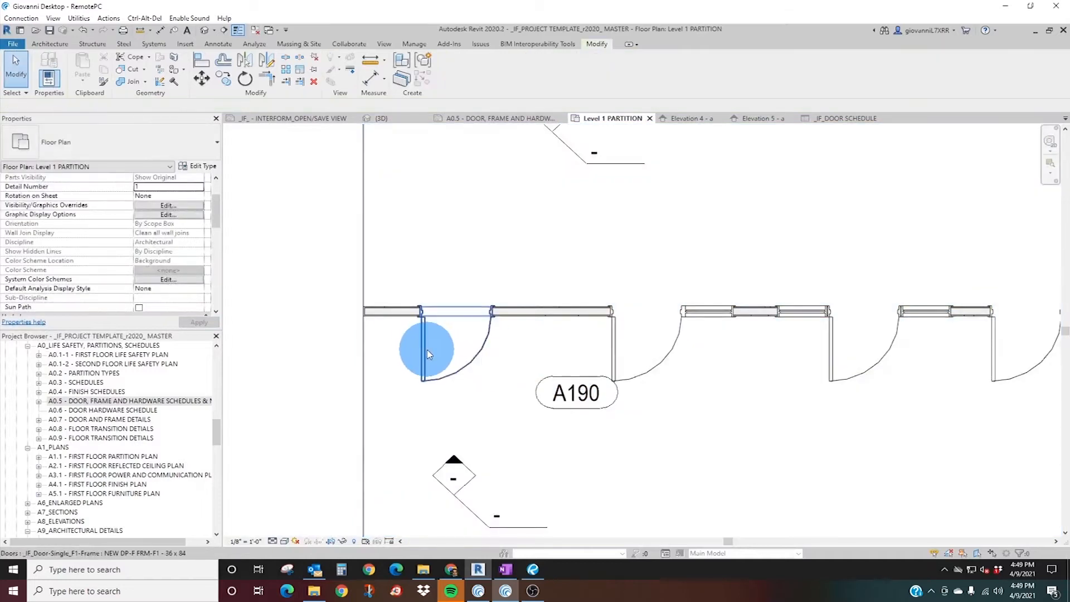
pyautogui.moveTo(779, 432); pyautogui.dragTo(478, 405, button='middle')
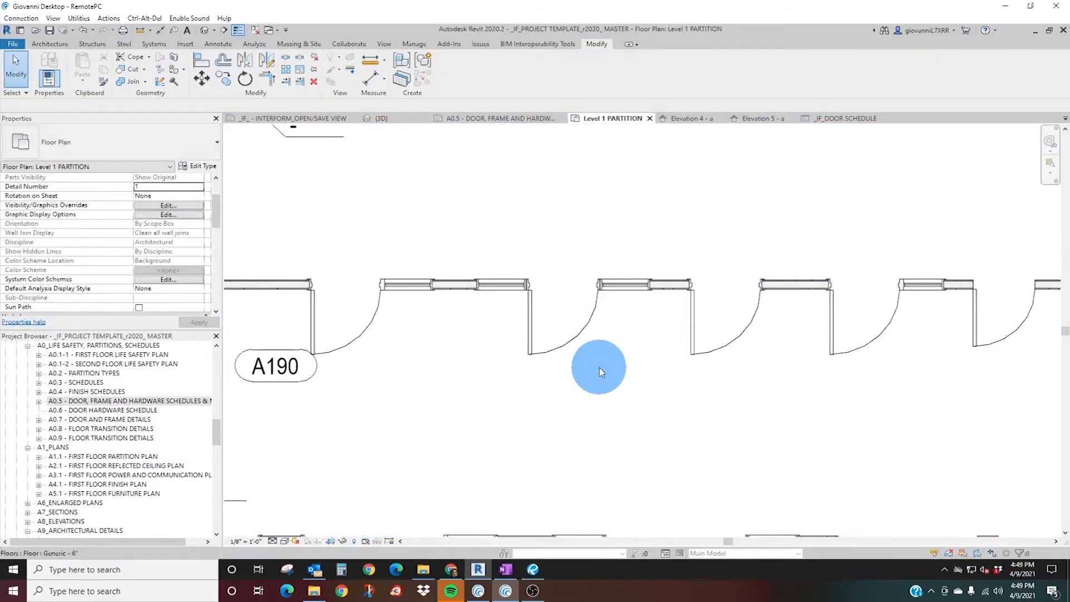
pyautogui.scroll(-2, 357, 338)
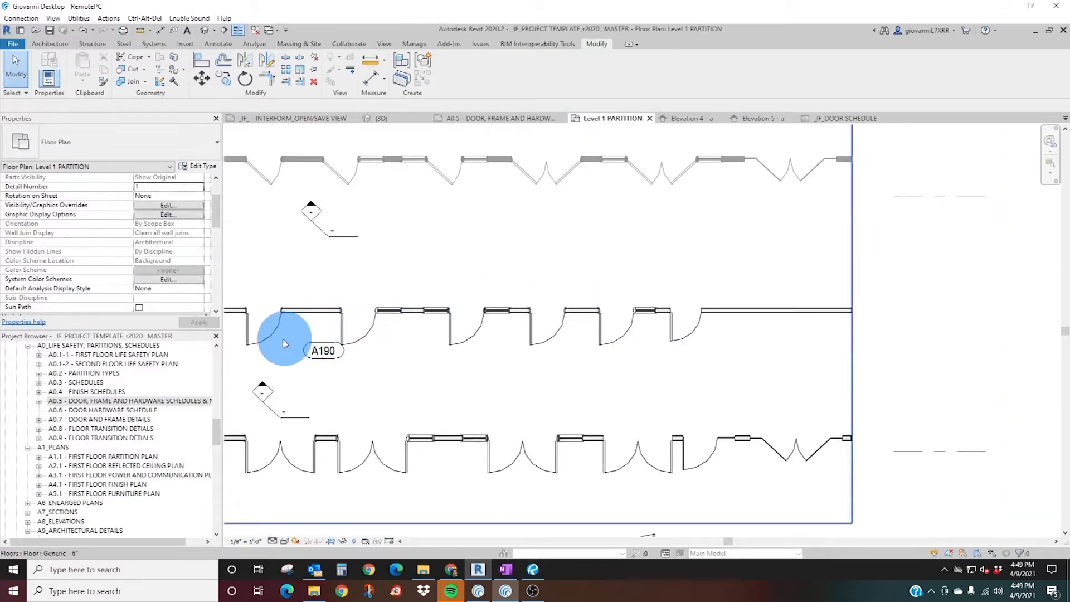
pyautogui.moveTo(255, 265); pyautogui.dragTo(370, 377, button='middle')
pyautogui.scroll(3, 367, 350)
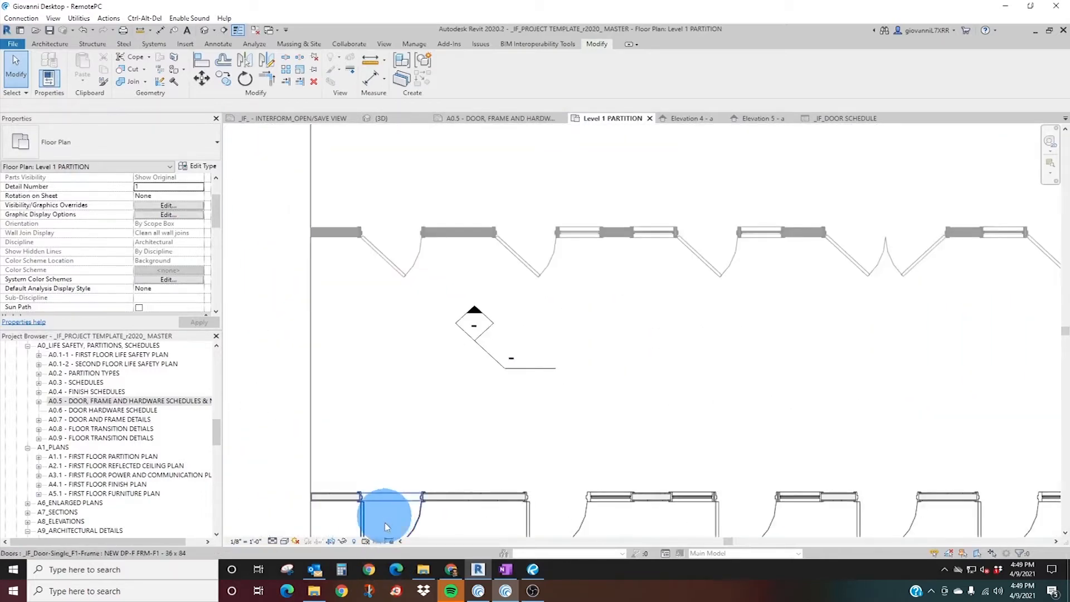
# Select the first existing F1 single door in the upper wall and examine its instance parameters, including swing angle, finishes and mark.
pyautogui.click(405, 273)
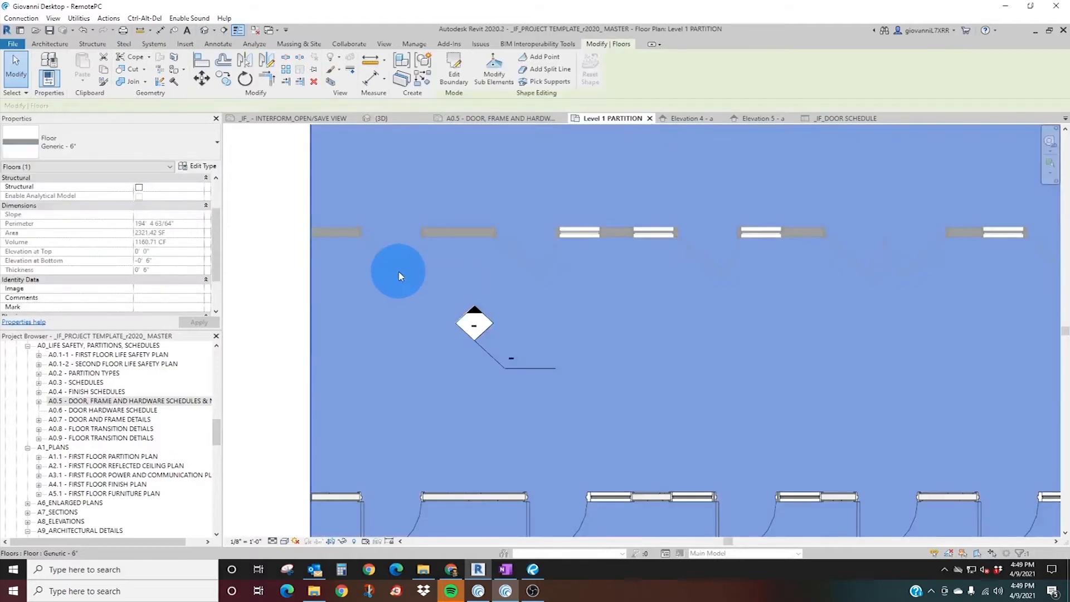
pyautogui.click(383, 252)
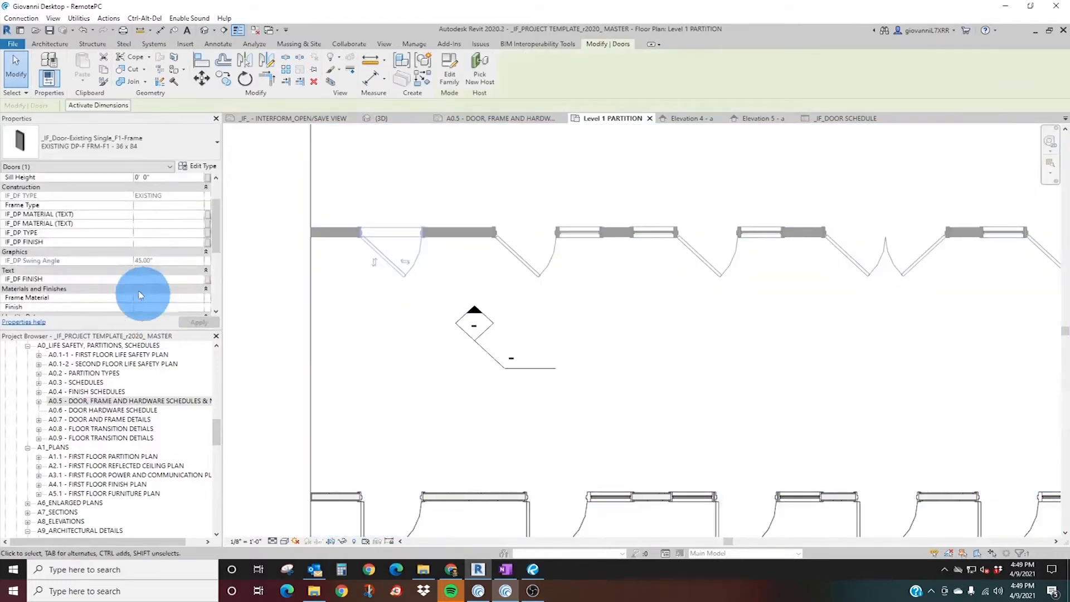
pyautogui.scroll(2, 116, 270)
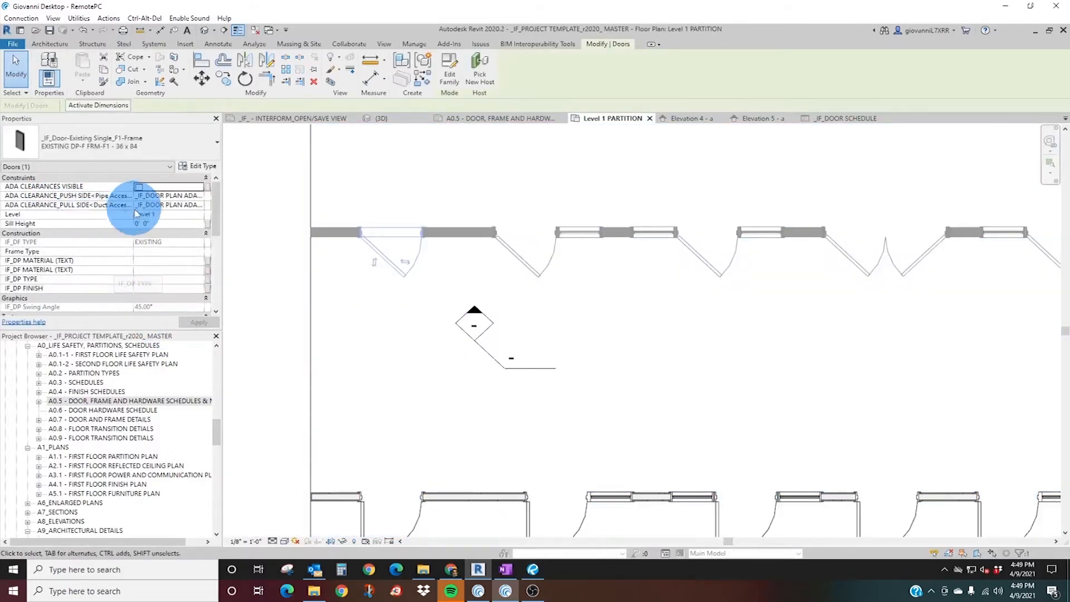
pyautogui.scroll(-2, 146, 270)
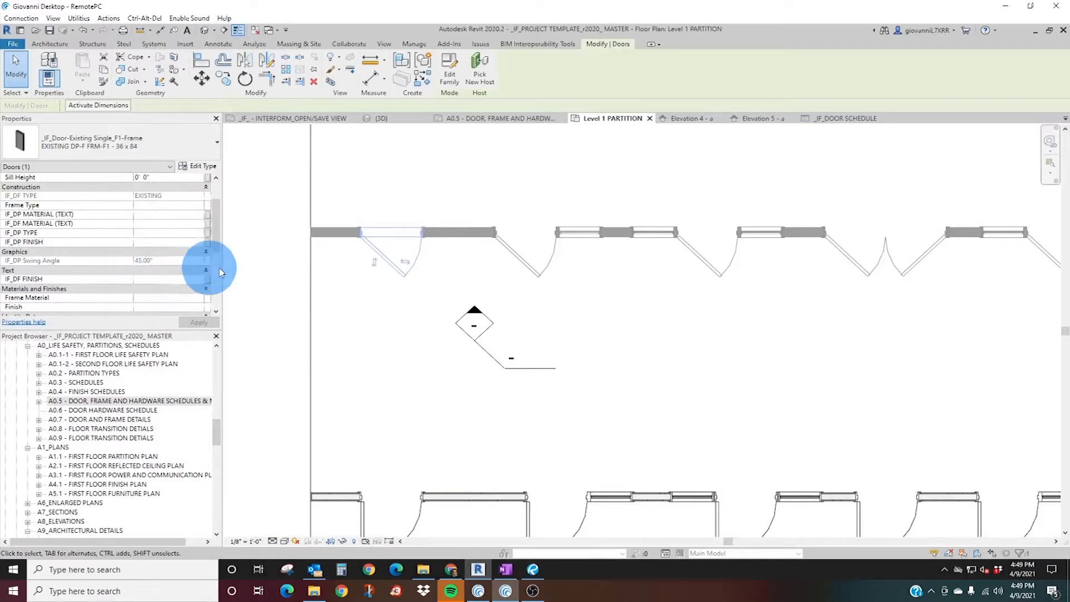
pyautogui.scroll(-3, 111, 239)
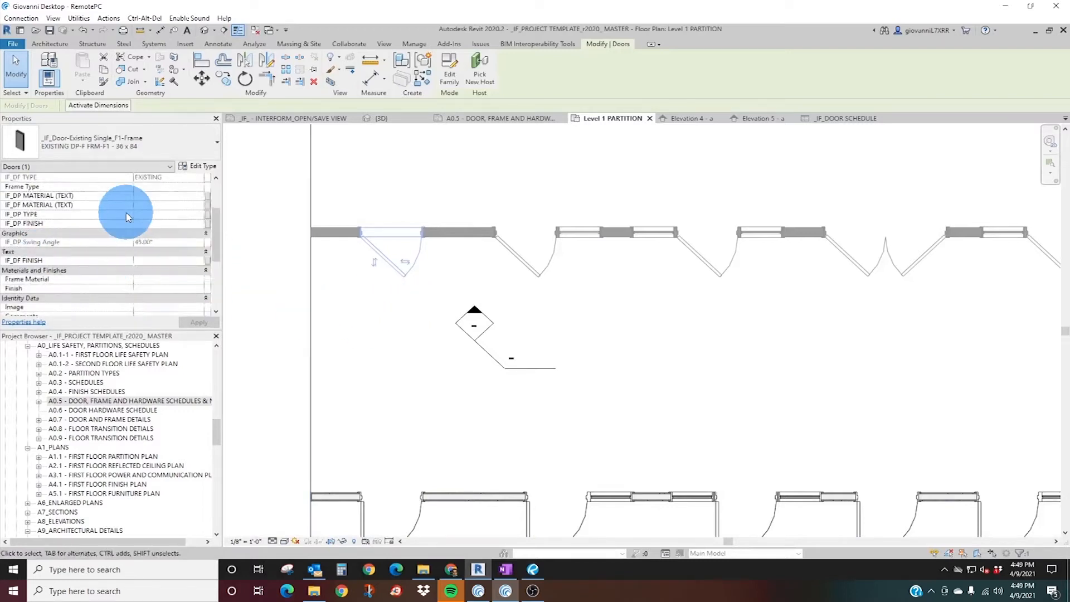
pyautogui.scroll(-3, 178, 270)
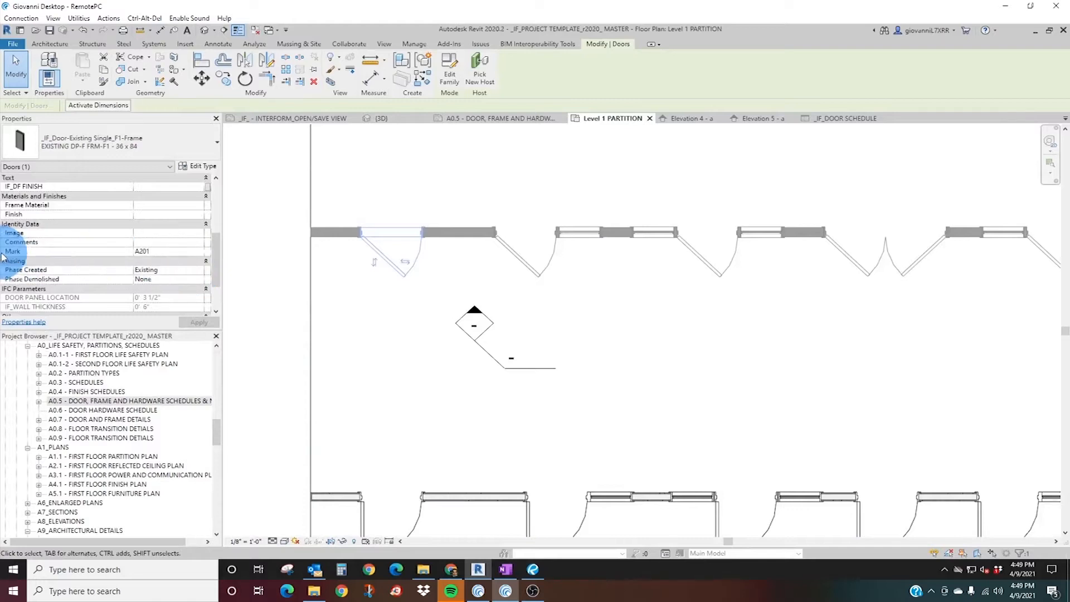
pyautogui.click(161, 256)
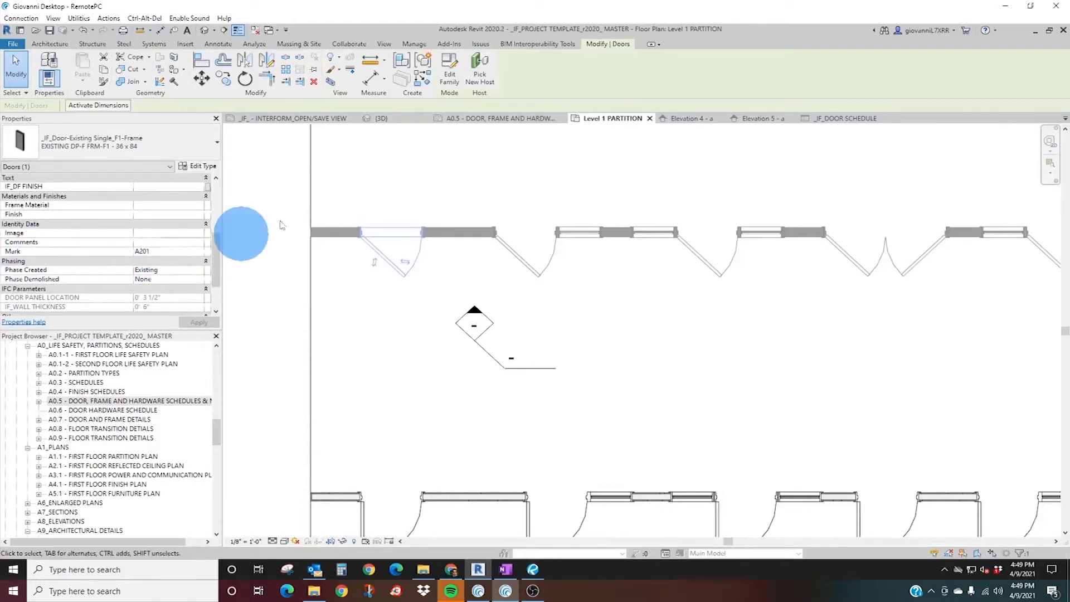
# Check the frame type of door A201 in _IF_DOOR SCHEDULE and view the schedule on sheet A0.5.
pyautogui.click(834, 119)
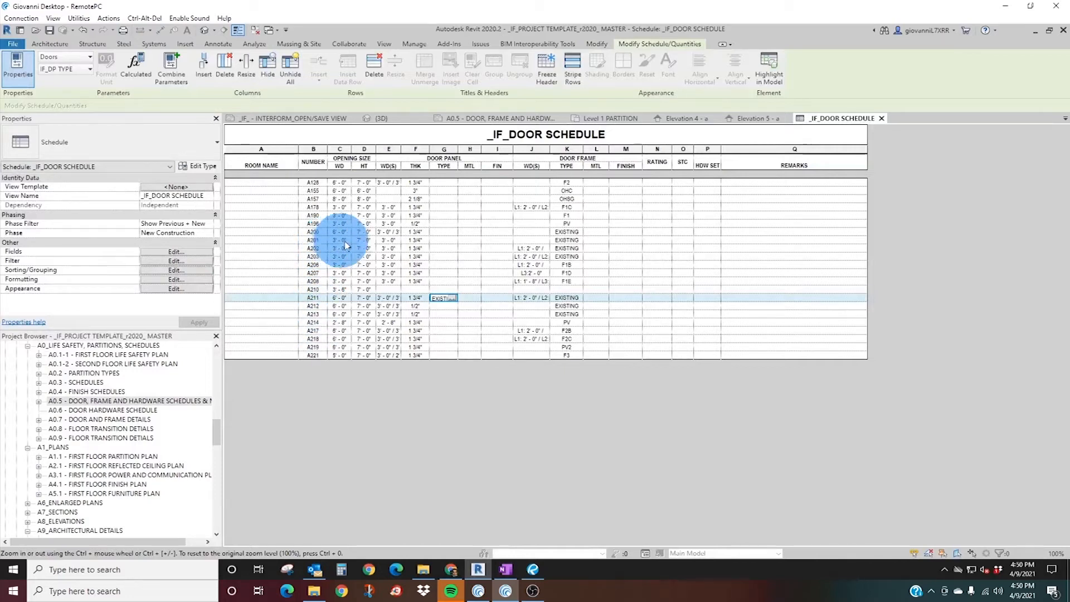
pyautogui.click(569, 243)
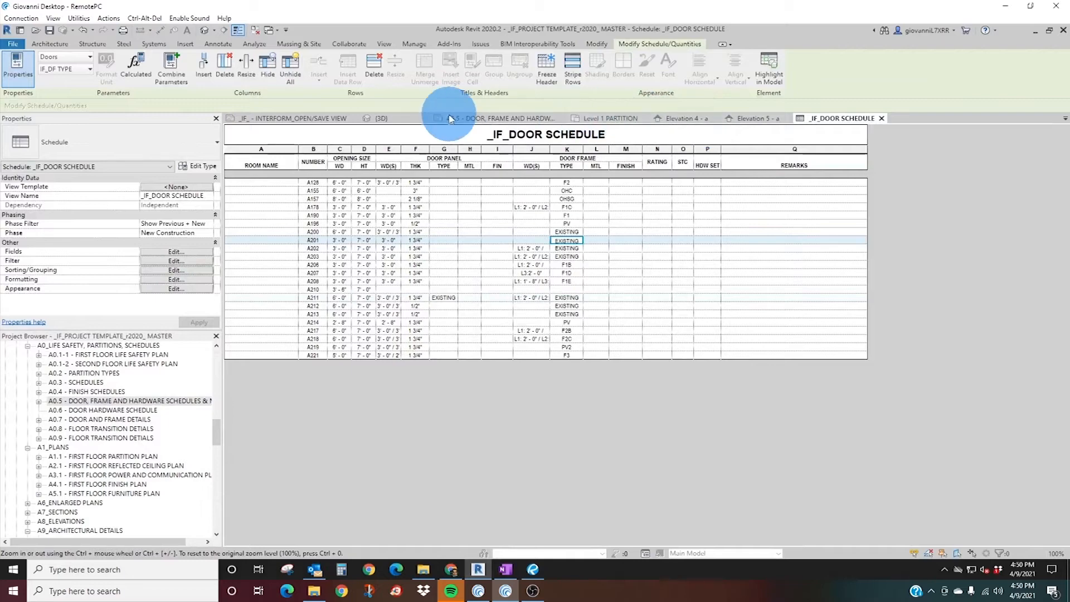
pyautogui.click(507, 118)
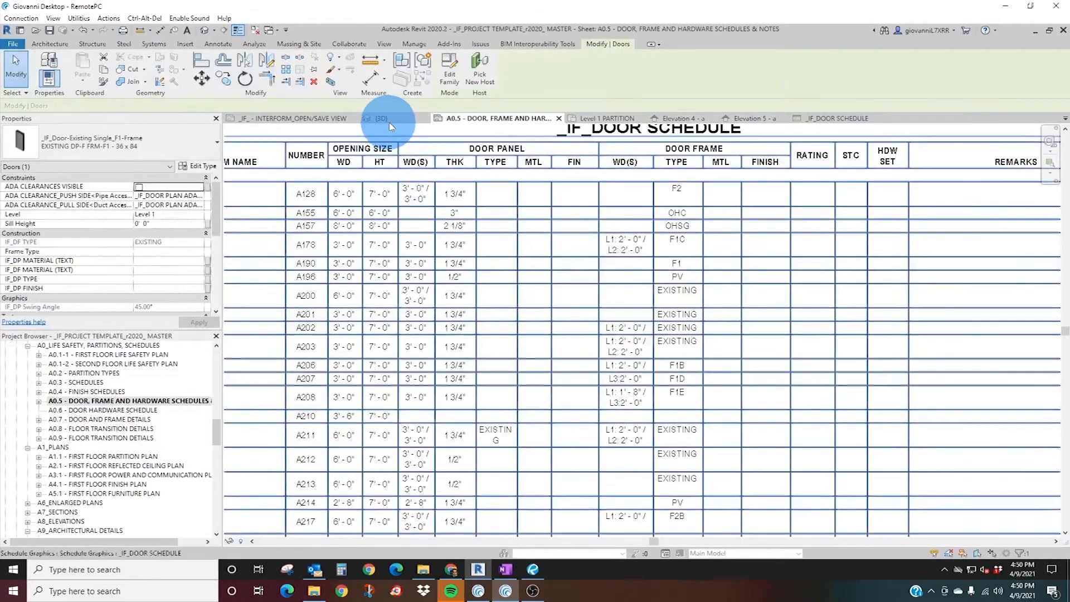
# Select the first new F1 single door in the 3D view and examine all its instance parameters.
pyautogui.click(382, 119)
pyautogui.scroll(-3, 459, 249)
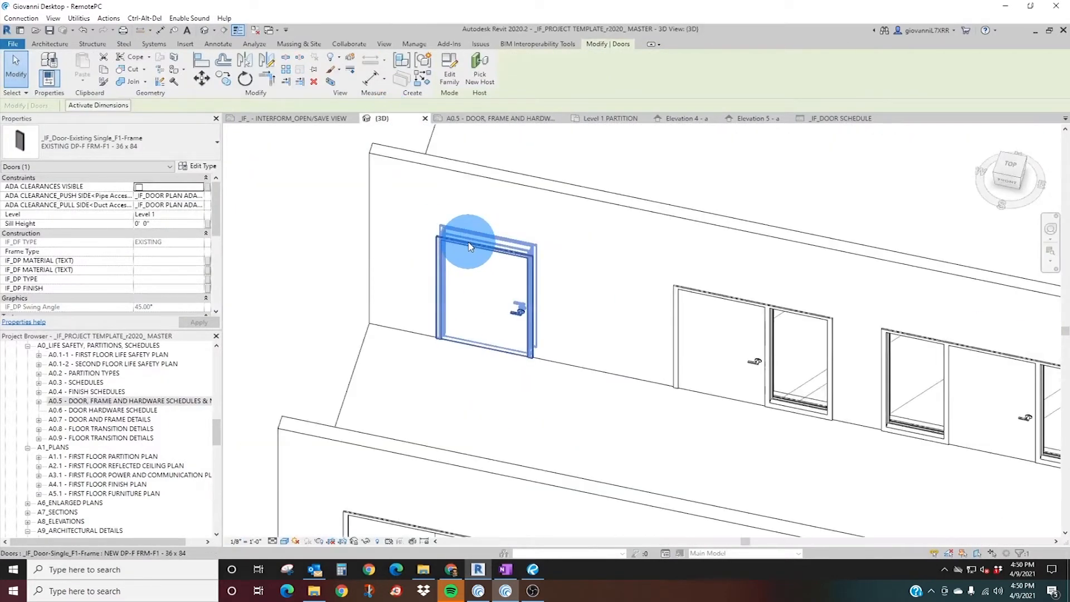
pyautogui.click(468, 243)
pyautogui.scroll(-5, 146, 237)
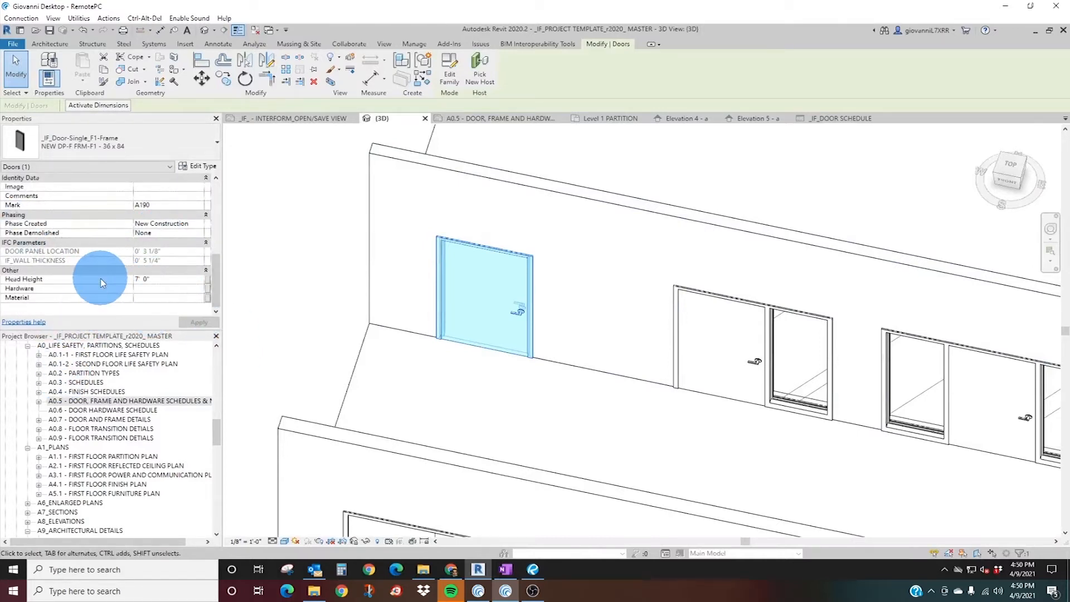
pyautogui.scroll(5, 99, 252)
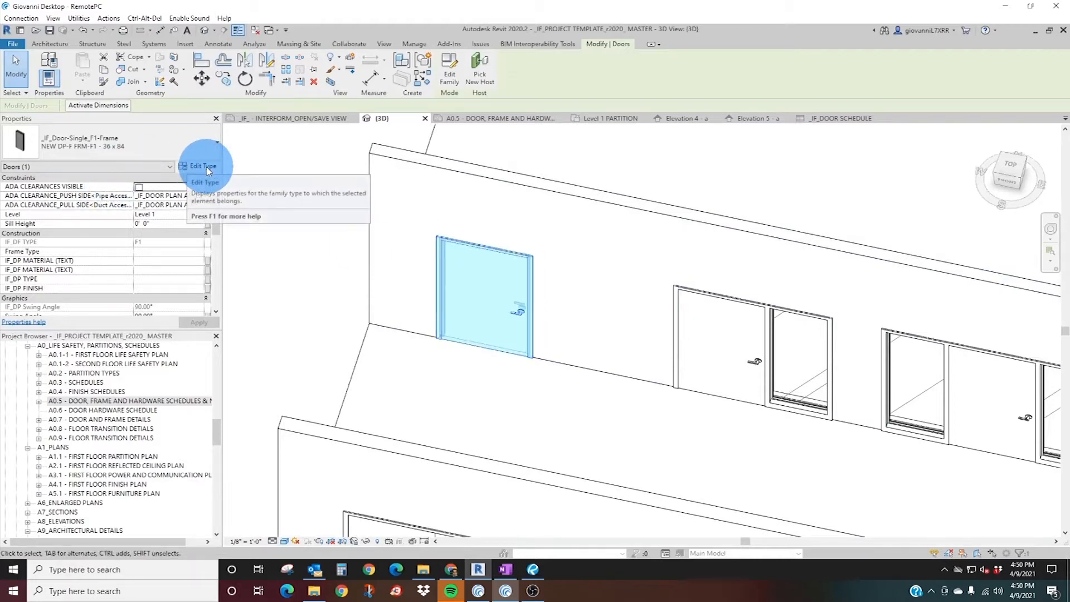
# Place another NEW DP-F FRM-F1 - 36 x 84 door near the far end of the same wall using Create Similar.
pyautogui.scroll(-3, 491, 293)
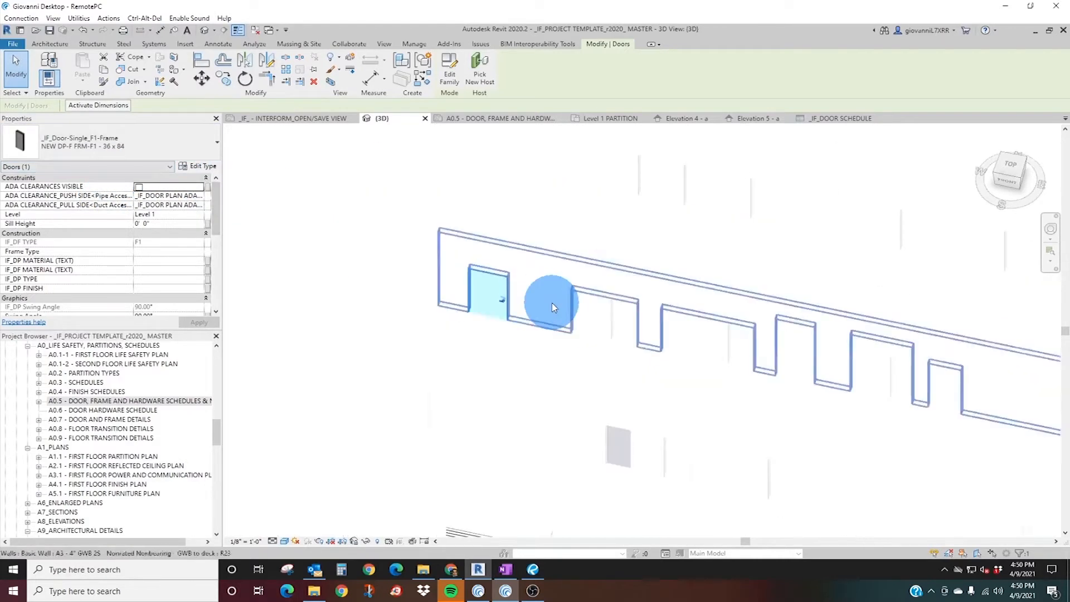
pyautogui.moveTo(536, 283); pyautogui.dragTo(416, 306, button='middle')
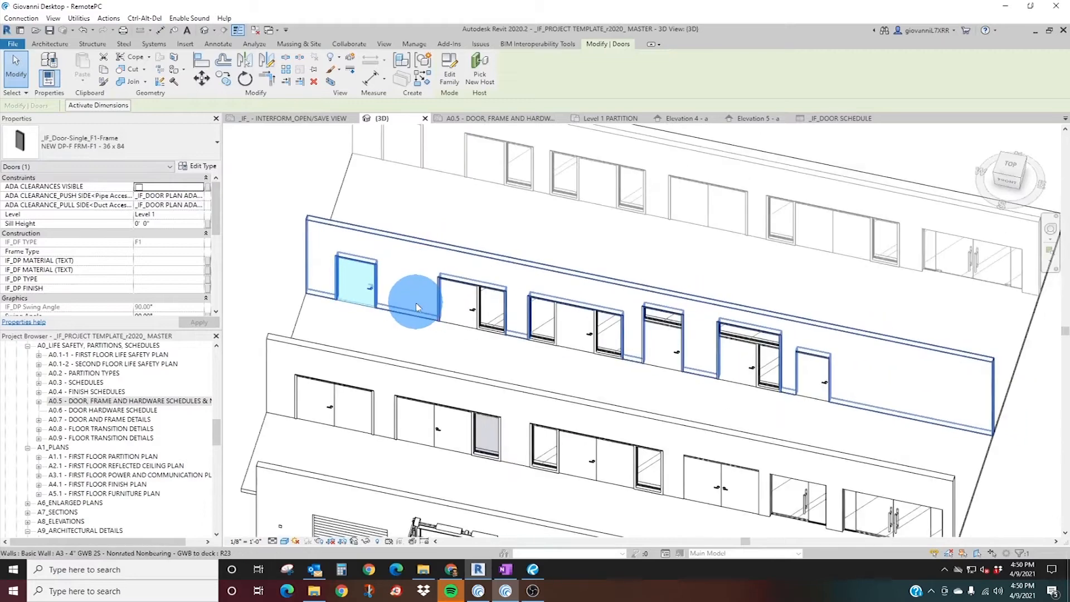
pyautogui.rightClick(372, 295)
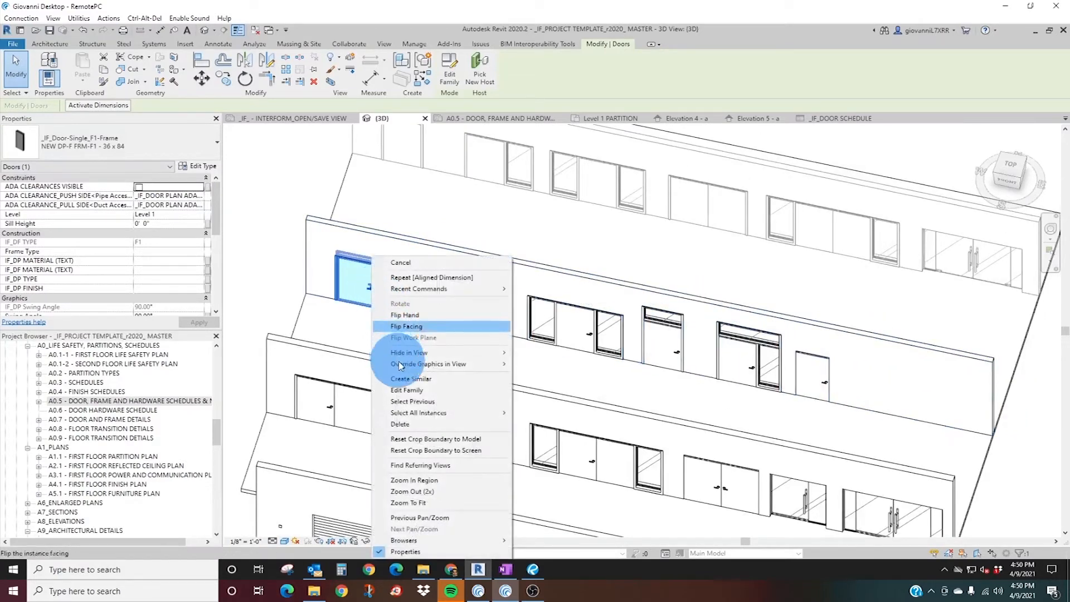
pyautogui.click(411, 380)
pyautogui.click(880, 392)
pyautogui.press('Escape')
# Select all instances of the new F1 single door type, starting from the added door.
pyautogui.click(859, 394)
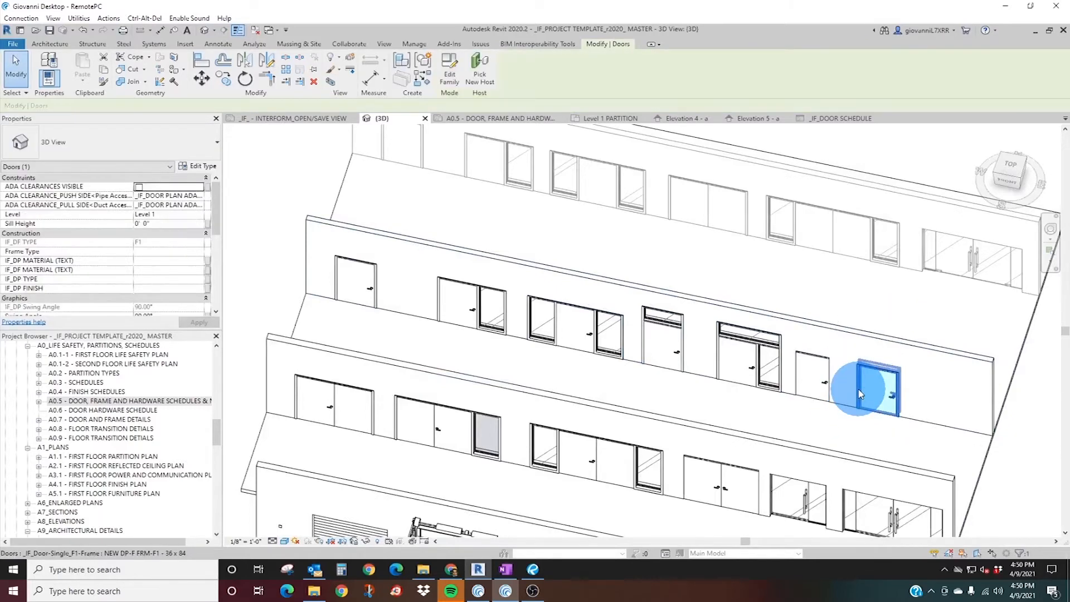
pyautogui.rightClick(860, 394)
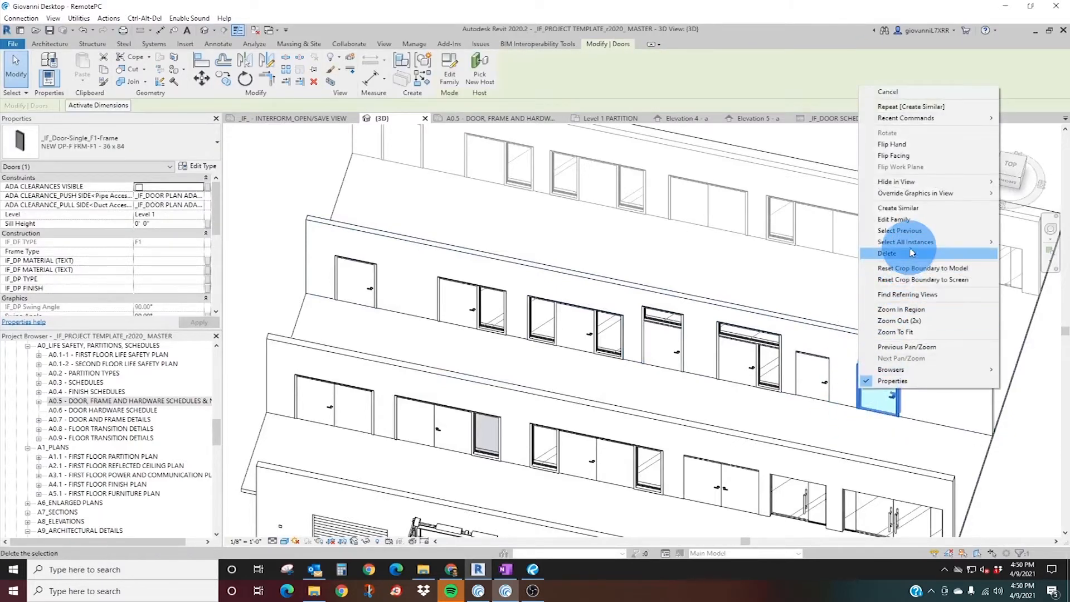
pyautogui.moveTo(910, 245)
pyautogui.click(805, 245)
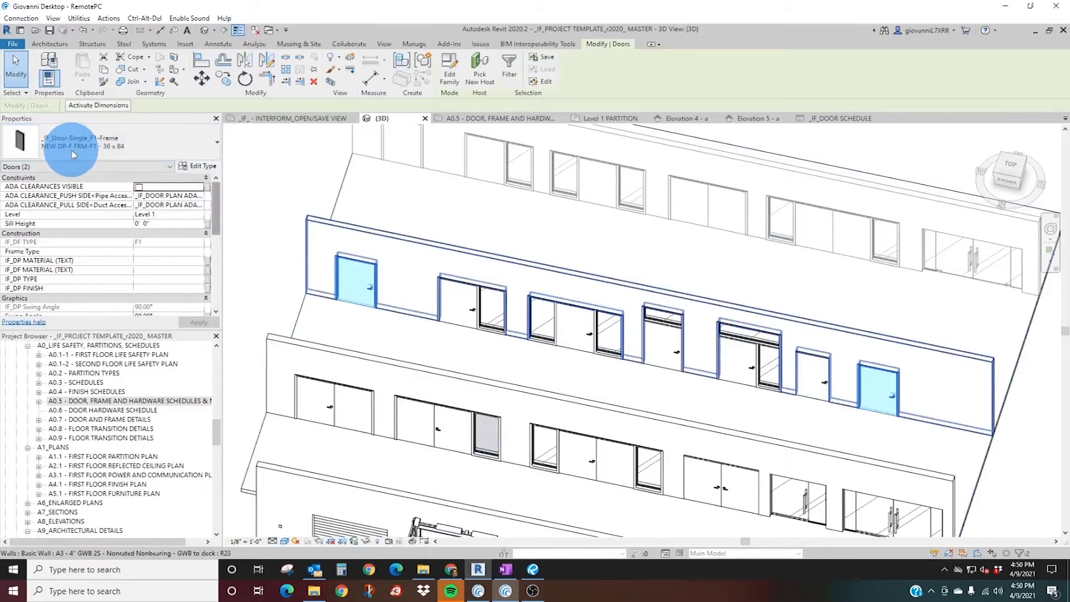
# Examine the shared type properties of the two selected NEW DP-F FRM-F1 - 36 x 84 doors without changing anything.
pyautogui.click(198, 167)
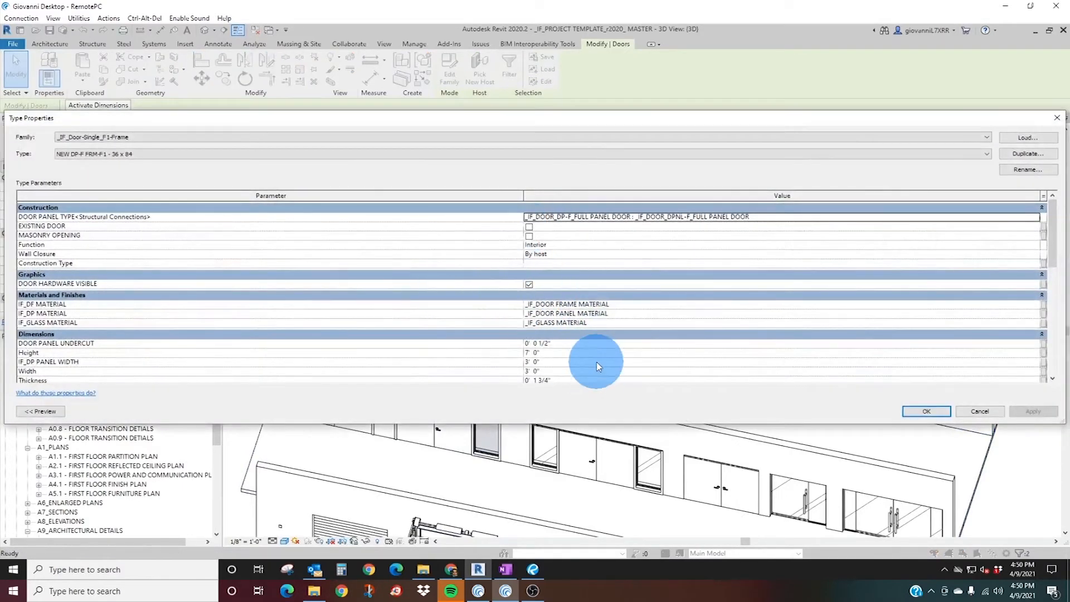
pyautogui.click(982, 412)
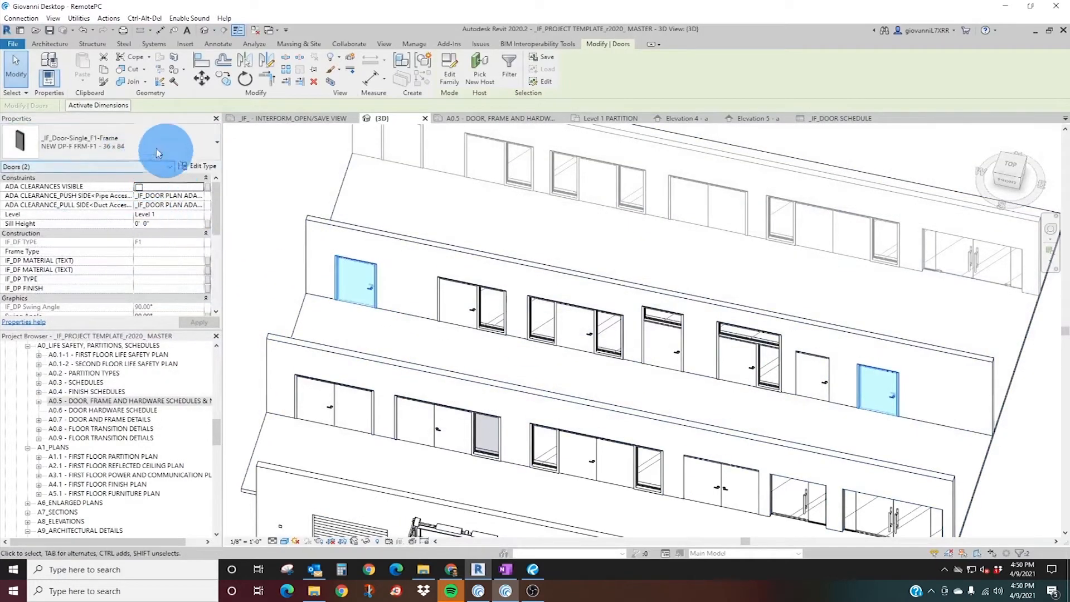
pyautogui.click(138, 150)
pyautogui.click(146, 143)
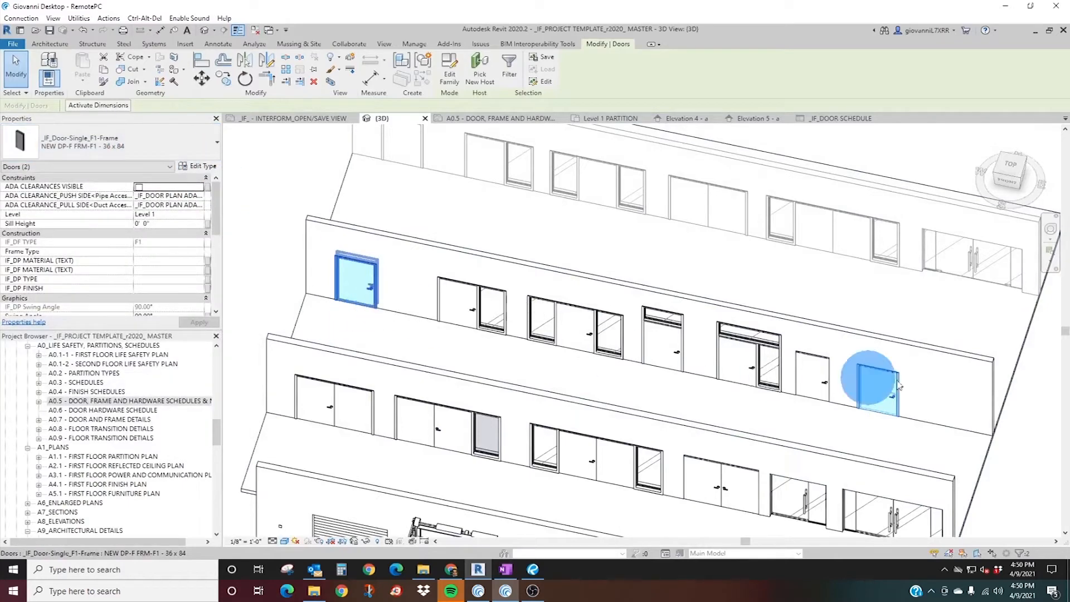
pyautogui.click(203, 166)
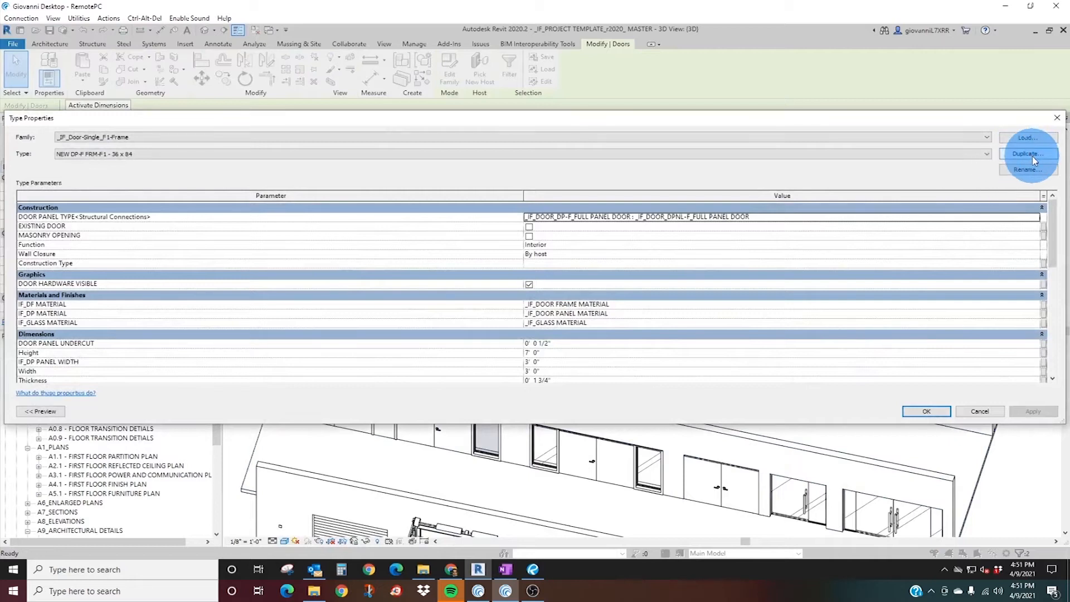
pyautogui.click(77, 157)
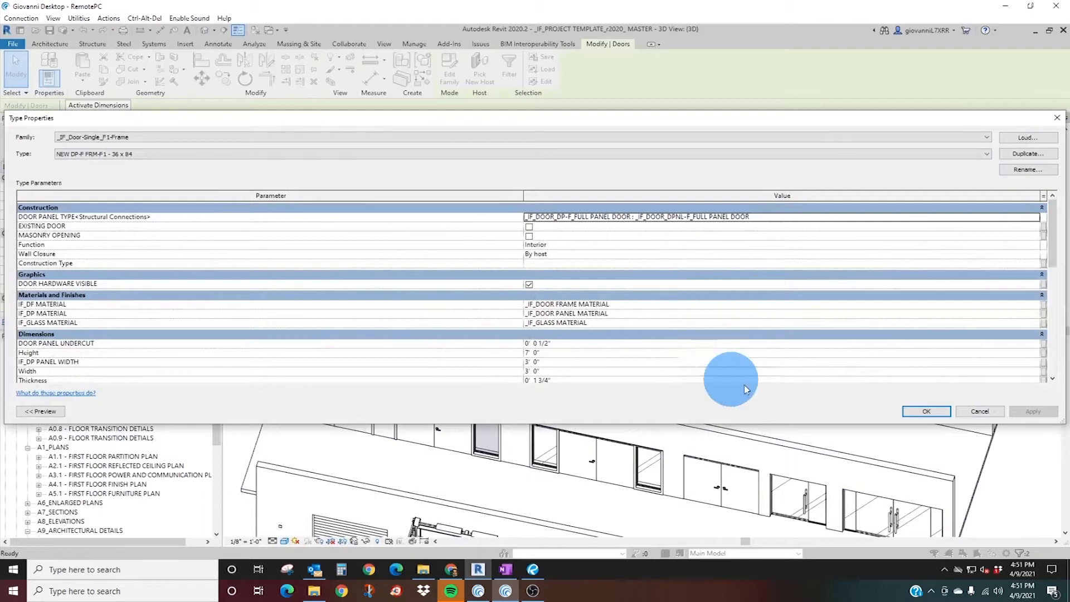
pyautogui.click(980, 412)
# Select only the first new F1 single door and look at its type properties together with the 3D preview.
pyautogui.scroll(8, 348, 306)
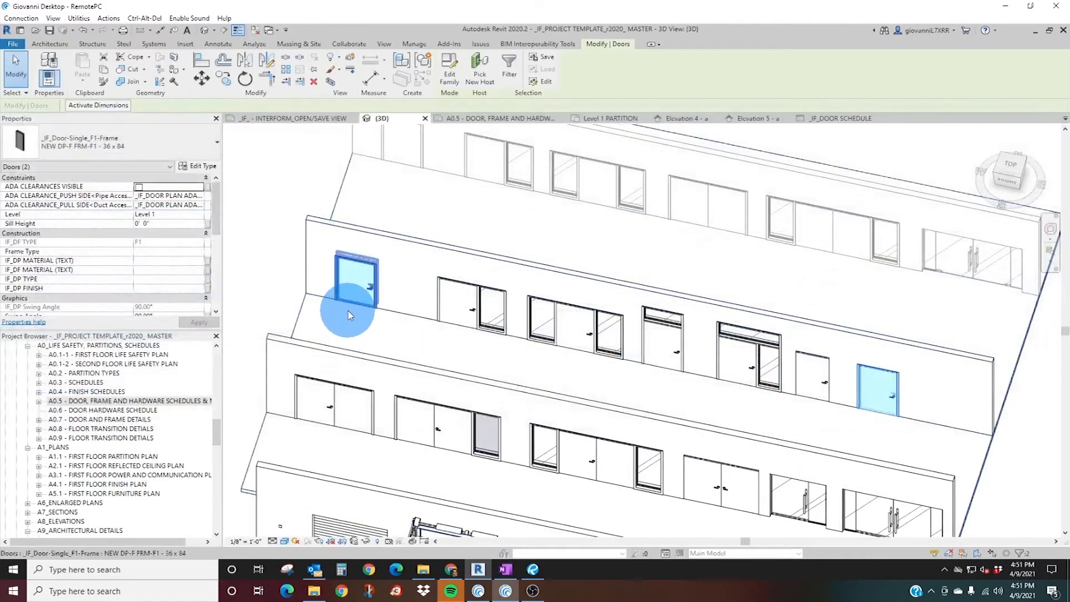
pyautogui.press('Escape')
pyautogui.click(534, 364)
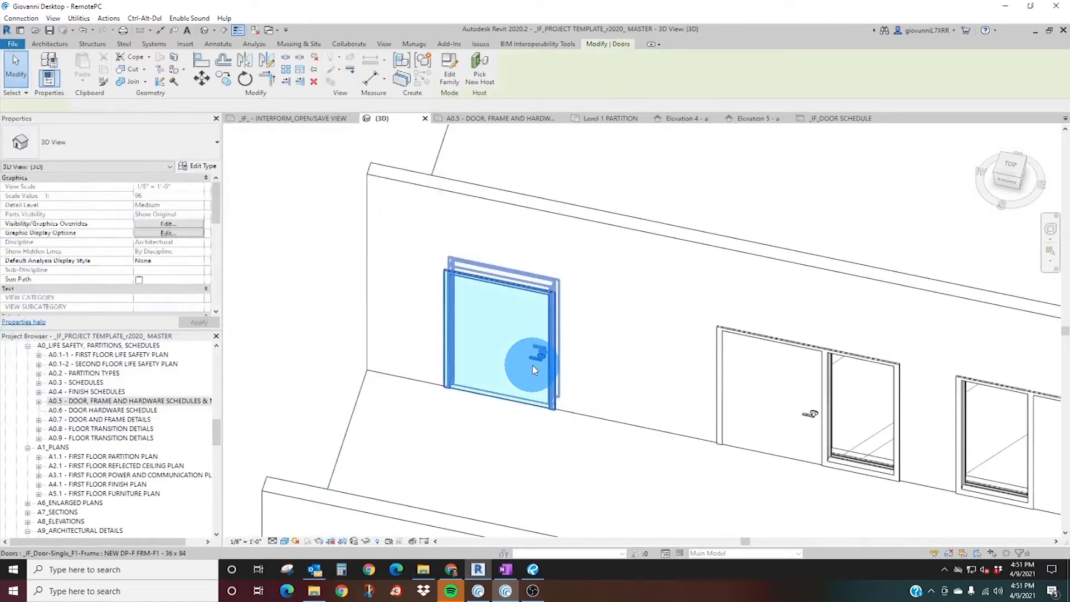
pyautogui.scroll(4, 533, 364)
pyautogui.scroll(-4, 413, 346)
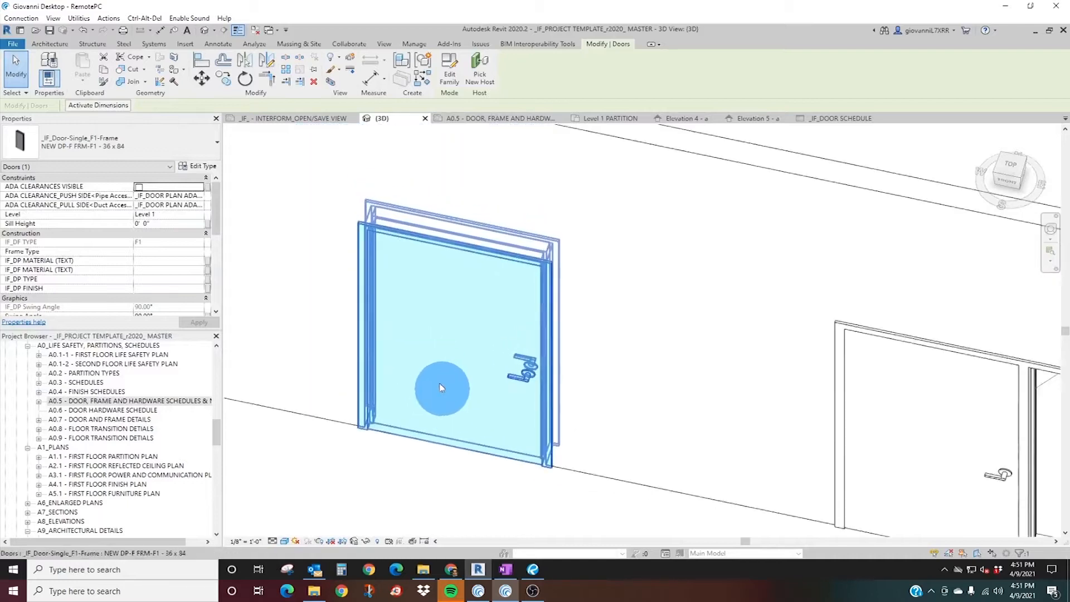
pyautogui.scroll(5, 437, 387)
pyautogui.moveTo(480, 425); pyautogui.dragTo(476, 389, button='middle')
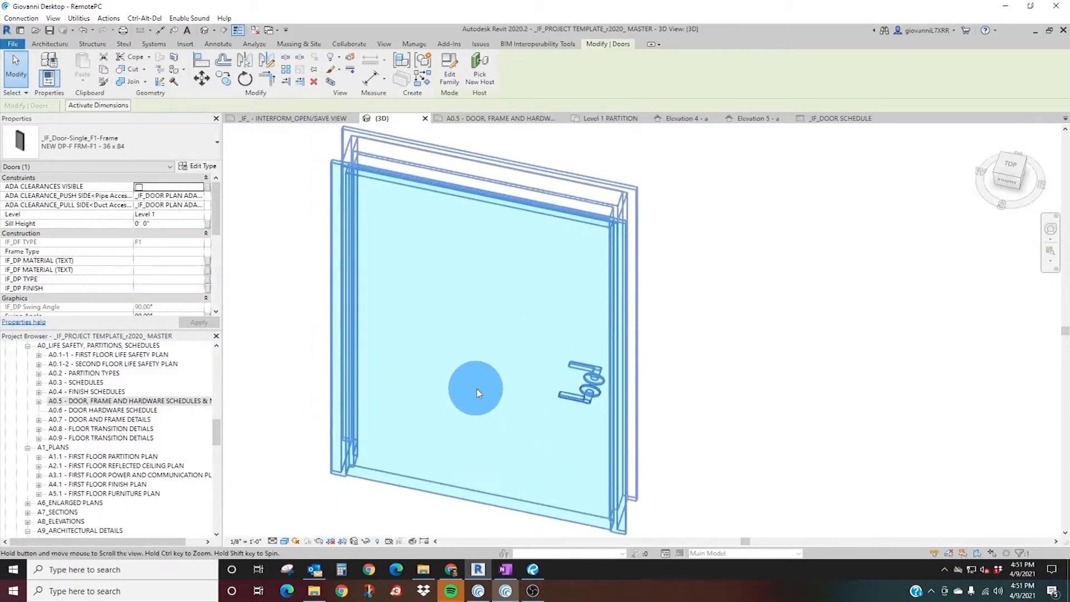
pyautogui.click(198, 167)
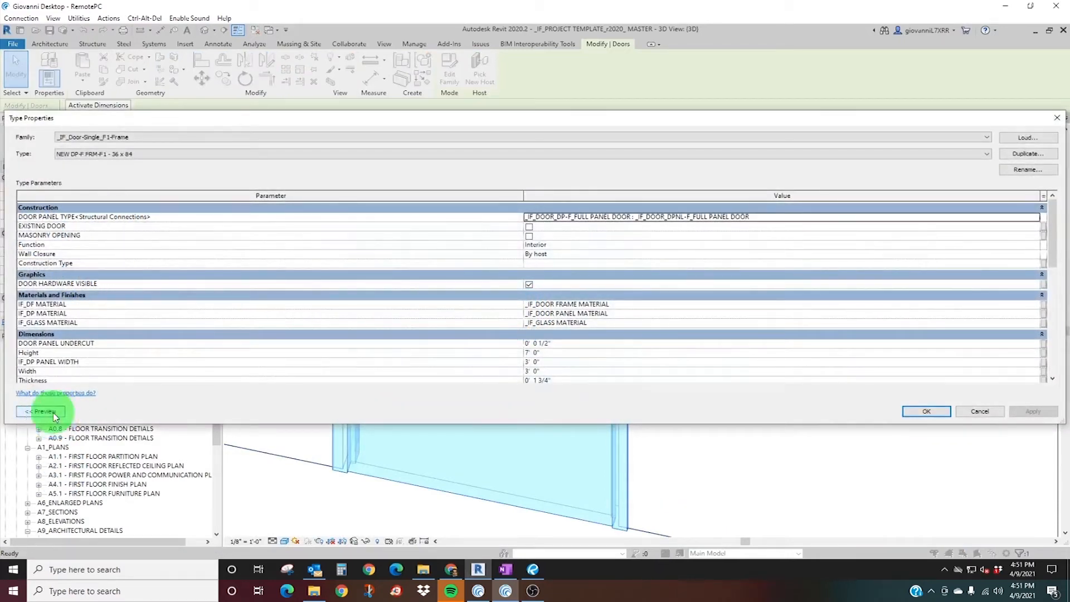
pyautogui.click(55, 415)
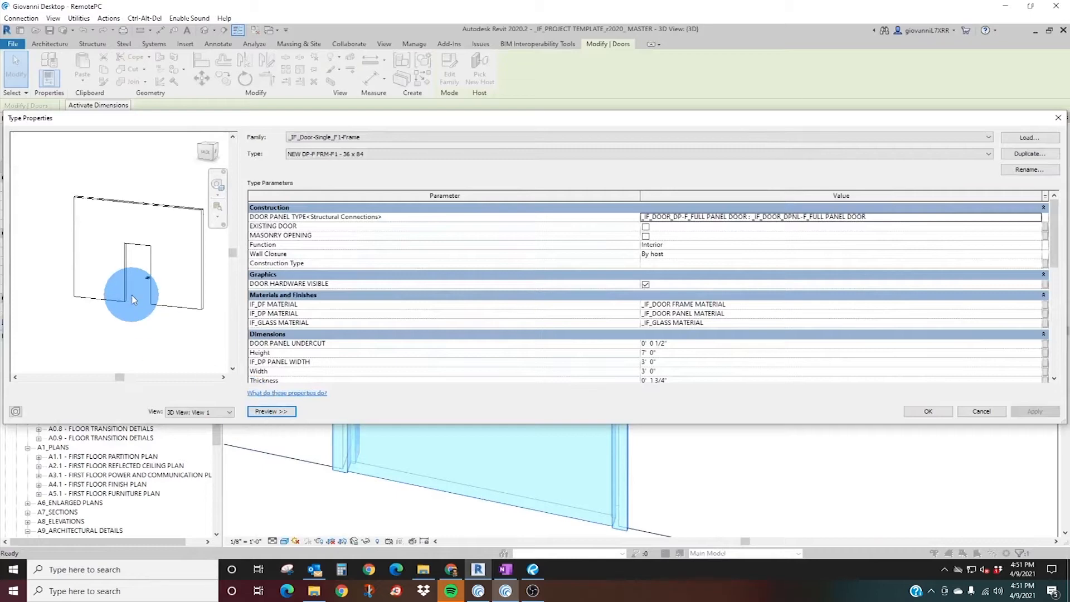
pyautogui.click(263, 413)
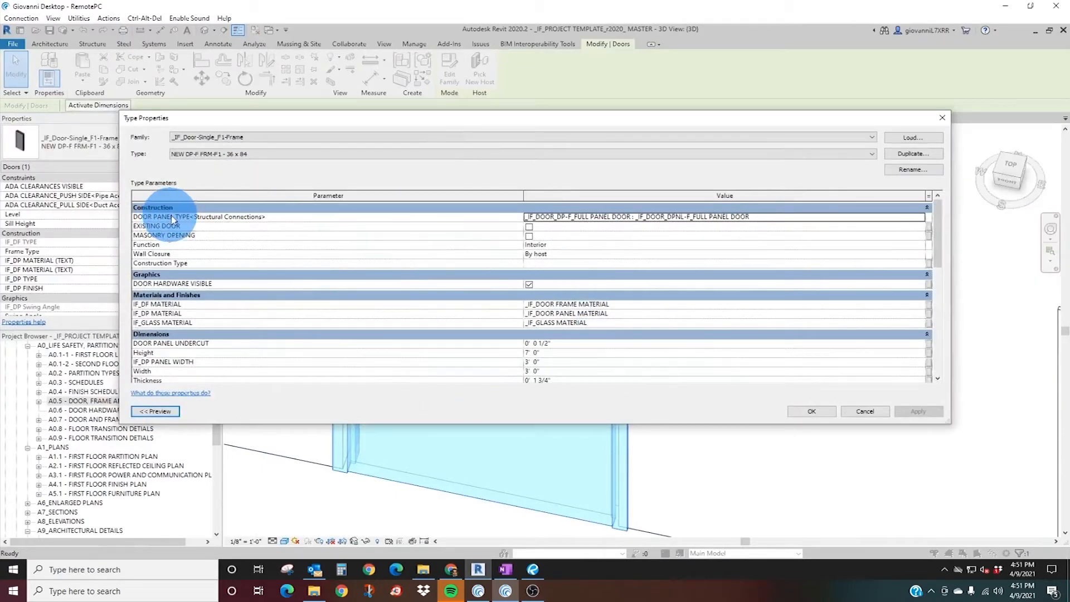
# Choose _IF_DOOR_DPNL-FG_FULL GLASS PANEL DOOR : N as the door panel type in the type properties.
pyautogui.moveTo(354, 118); pyautogui.dragTo(696, 93)
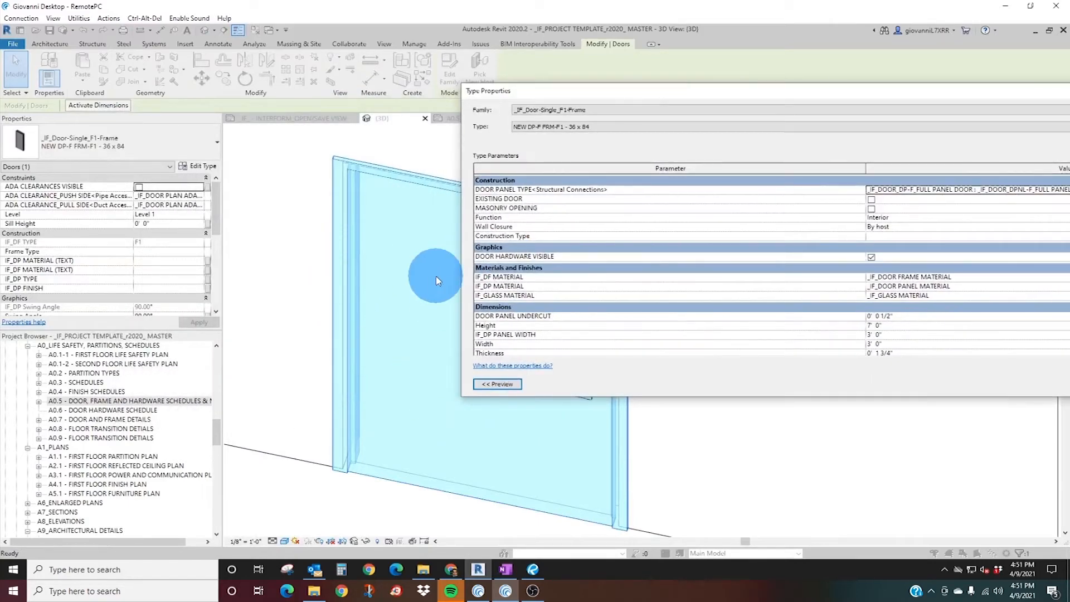
pyautogui.moveTo(802, 100); pyautogui.dragTo(605, 113)
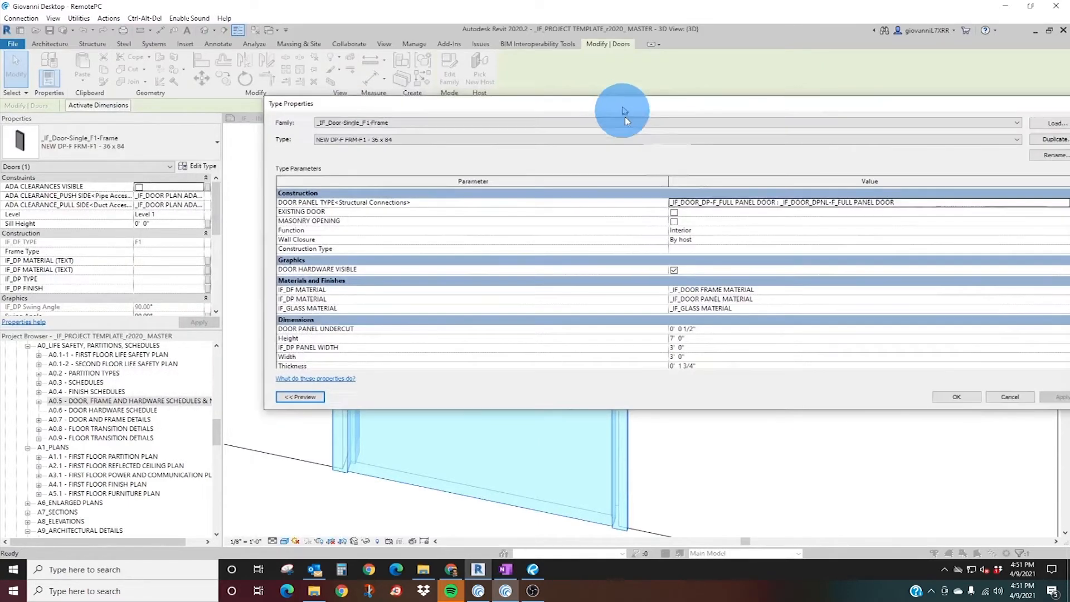
pyautogui.click(904, 206)
pyautogui.click(1061, 208)
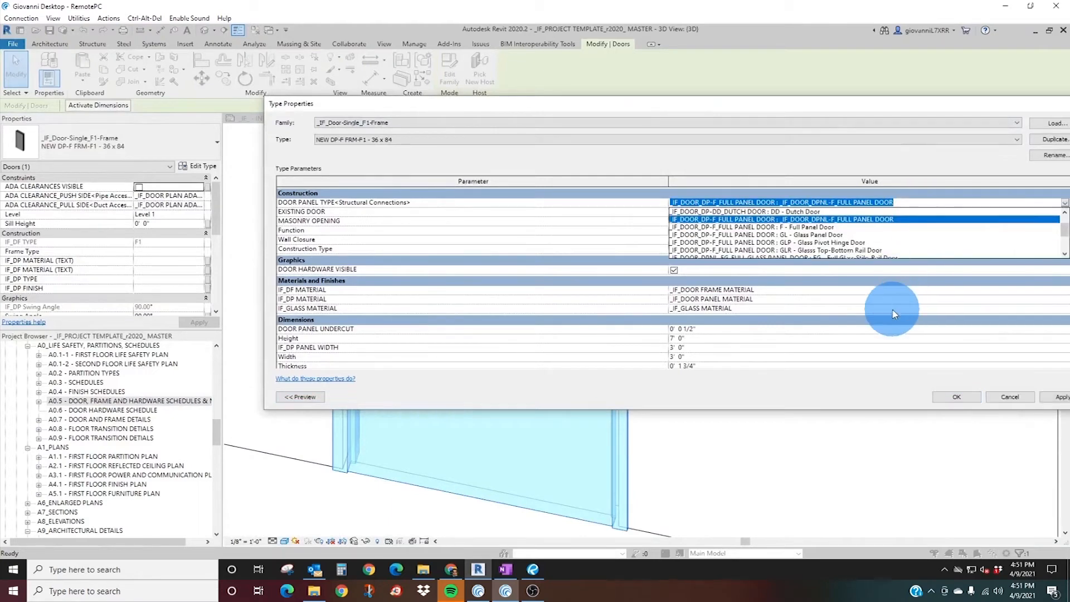
pyautogui.scroll(-1, 854, 252)
pyautogui.scroll(-1, 872, 249)
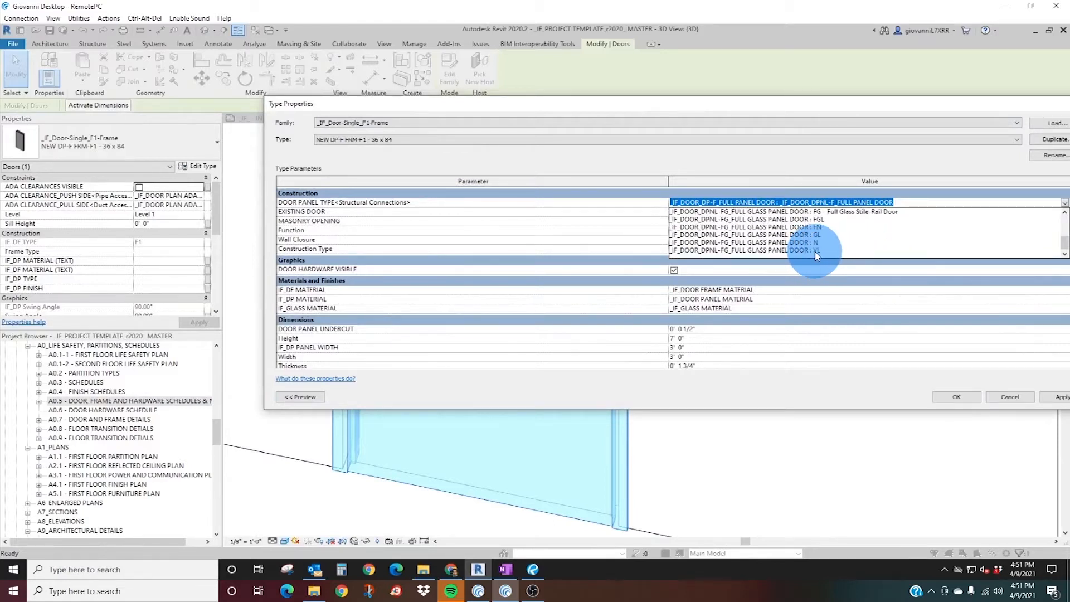
pyautogui.click(815, 245)
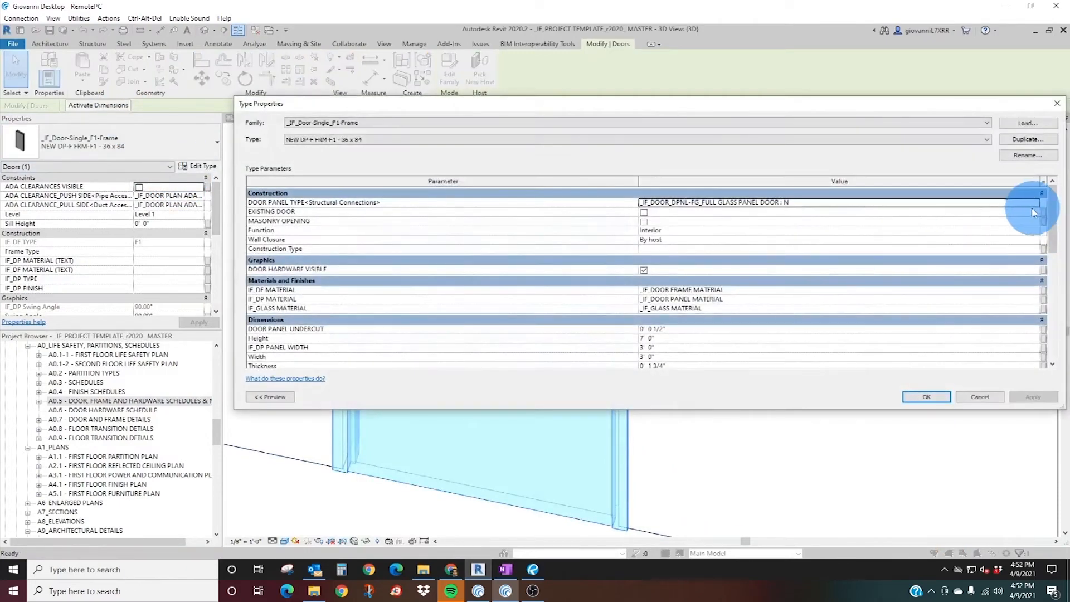
# Apply _IF_DOOR_DP-DD_DUTCH DOOR : DD - Dutch Door as the door panel type and inspect the door in 3D.
pyautogui.click(1038, 208)
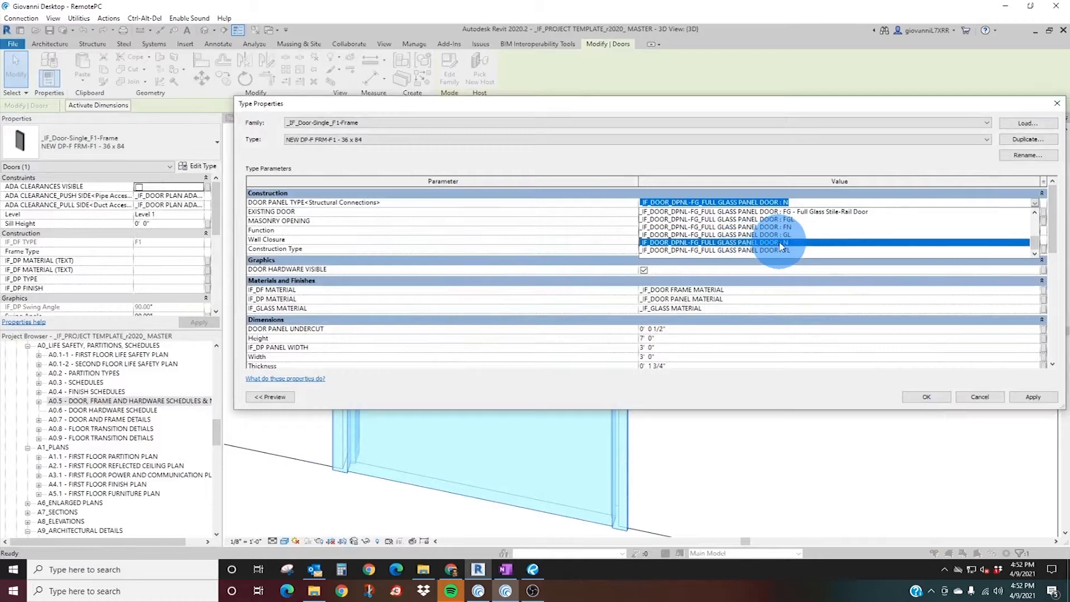
pyautogui.scroll(5, 780, 243)
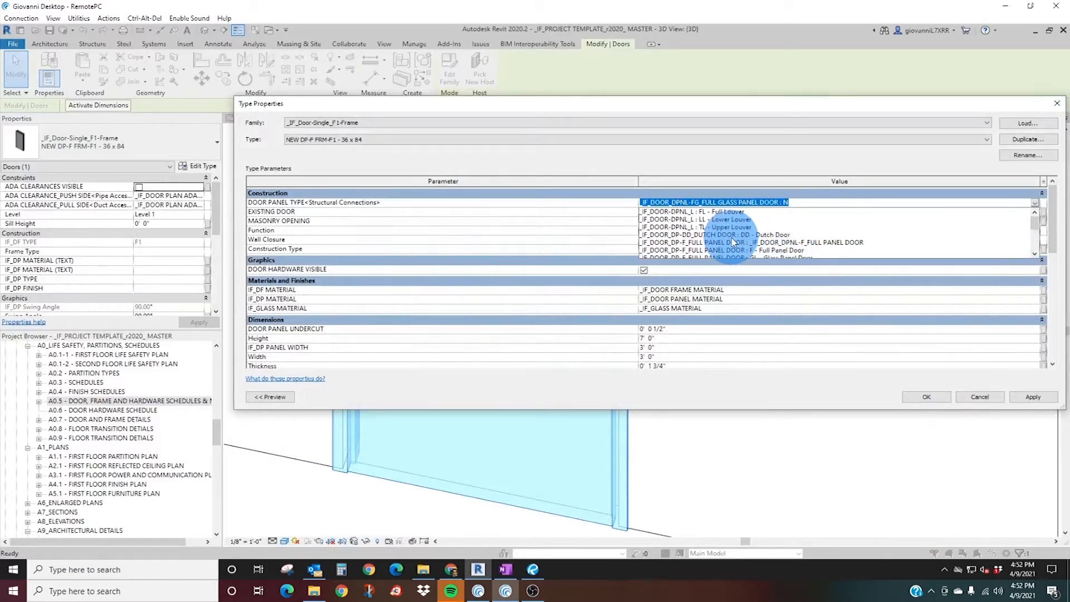
pyautogui.click(734, 237)
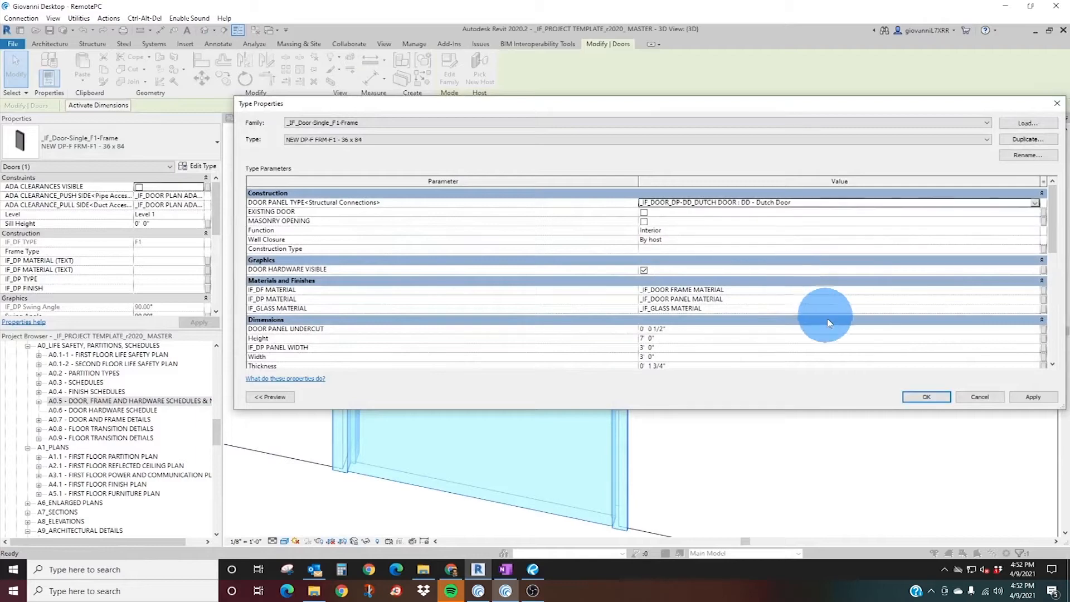
pyautogui.click(925, 399)
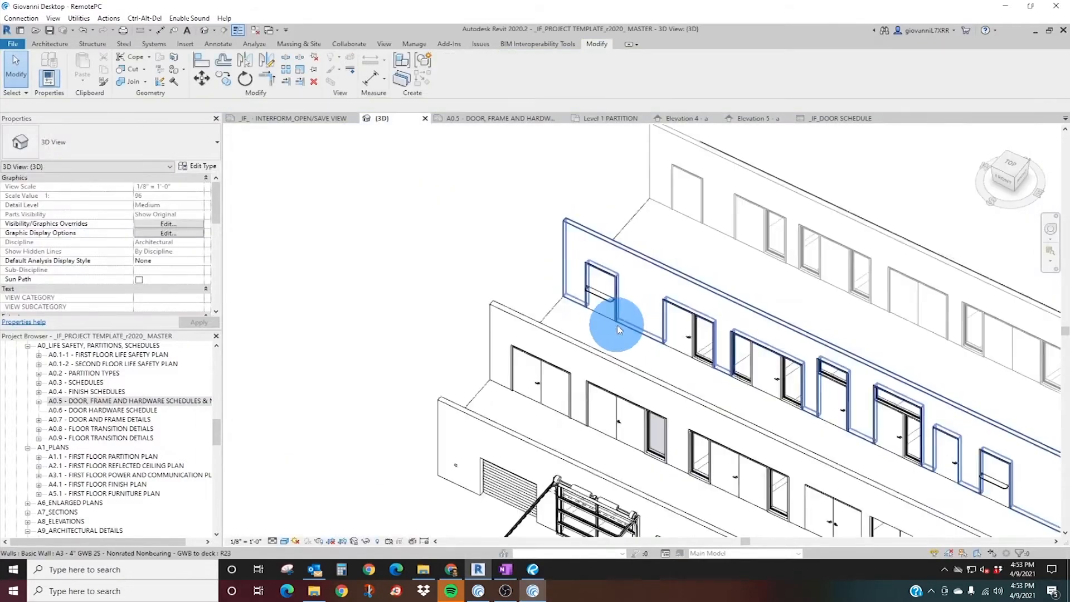
pyautogui.scroll(5, 617, 323)
pyautogui.click(535, 248)
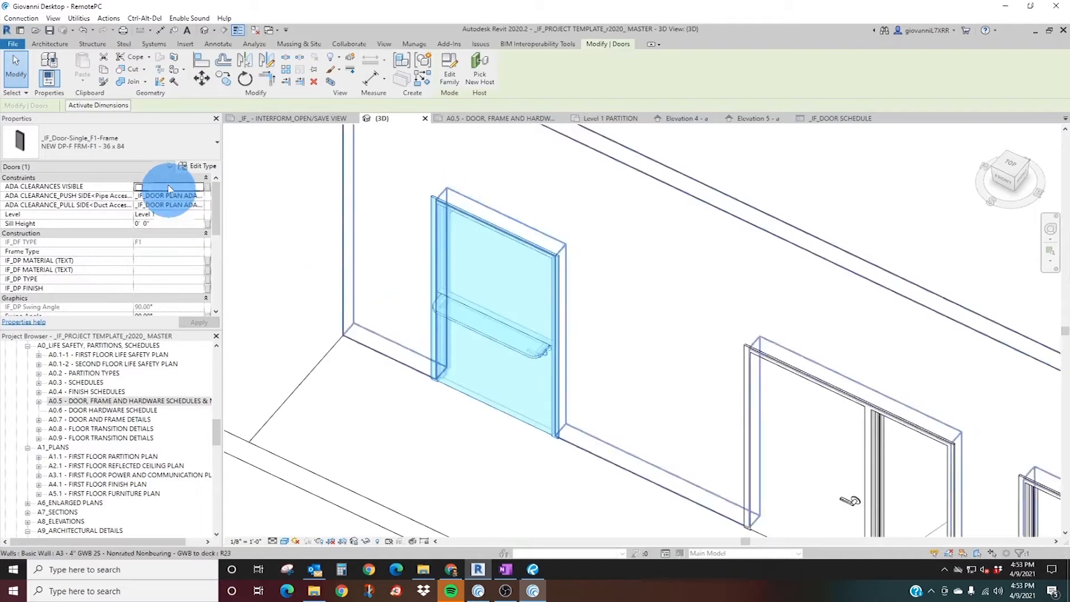
pyautogui.click(180, 166)
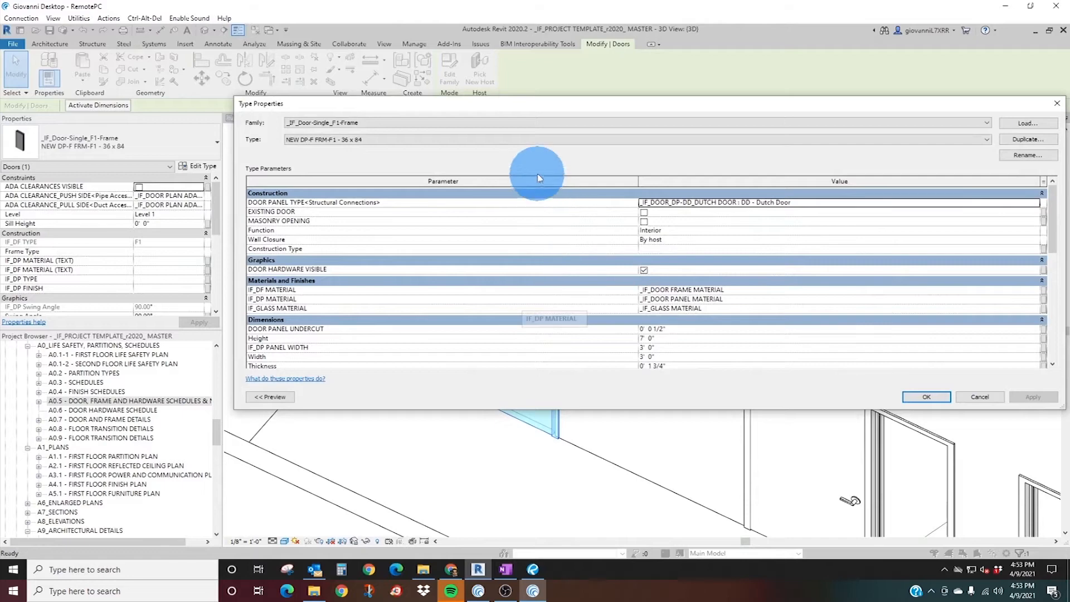
pyautogui.moveTo(529, 114); pyautogui.dragTo(792, 86)
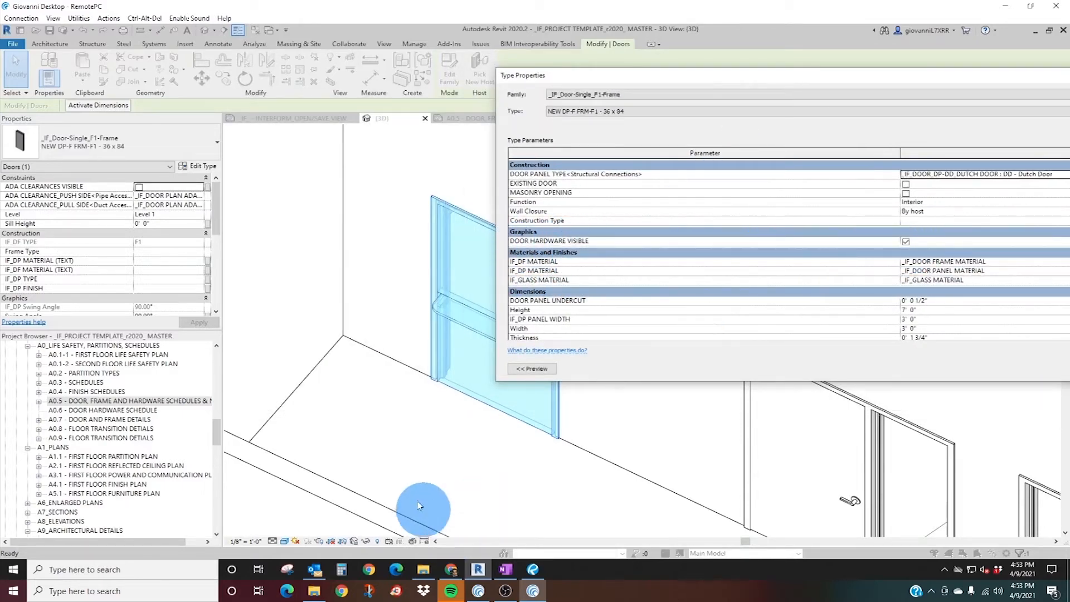
pyautogui.moveTo(955, 74); pyautogui.dragTo(735, 70)
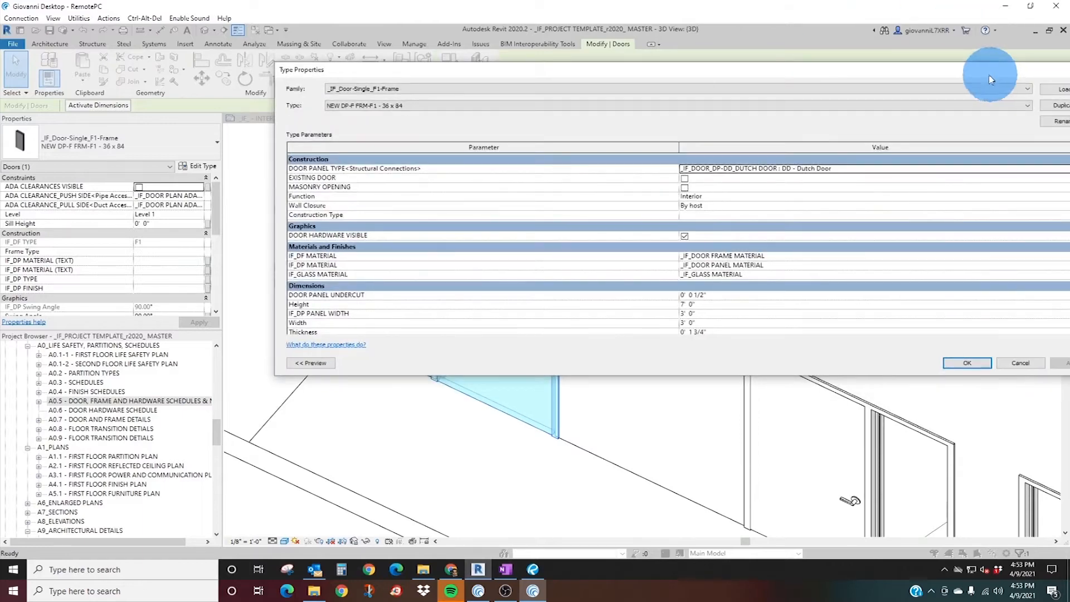
pyautogui.click(990, 69)
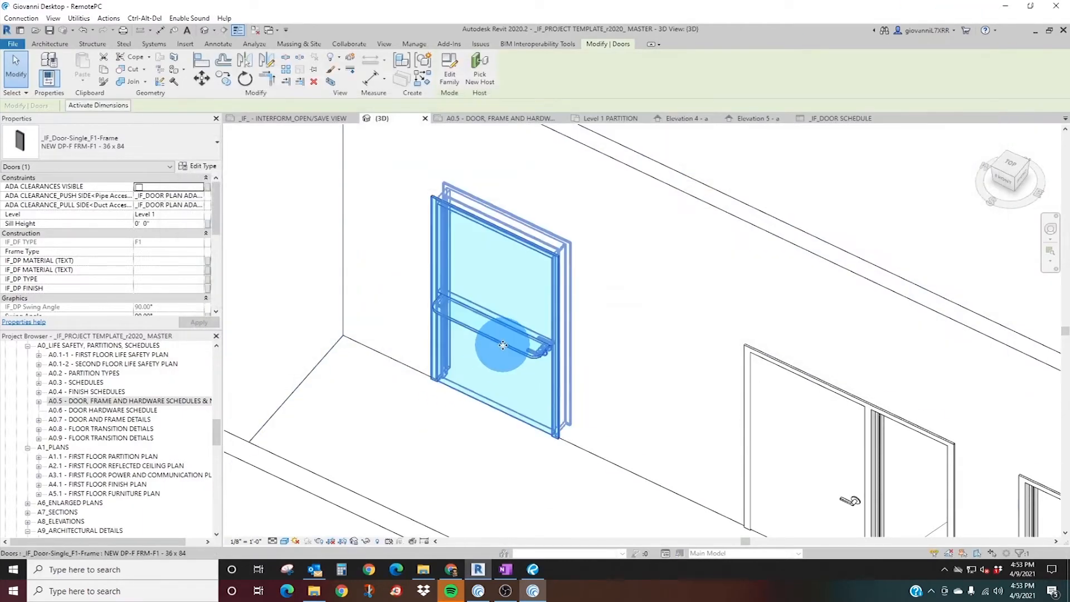
# Set the F1 single door type's door panel type to _IF_DOOR_DP-F_FULL PANEL DOOR : F - Full Panel Door.
pyautogui.click(202, 166)
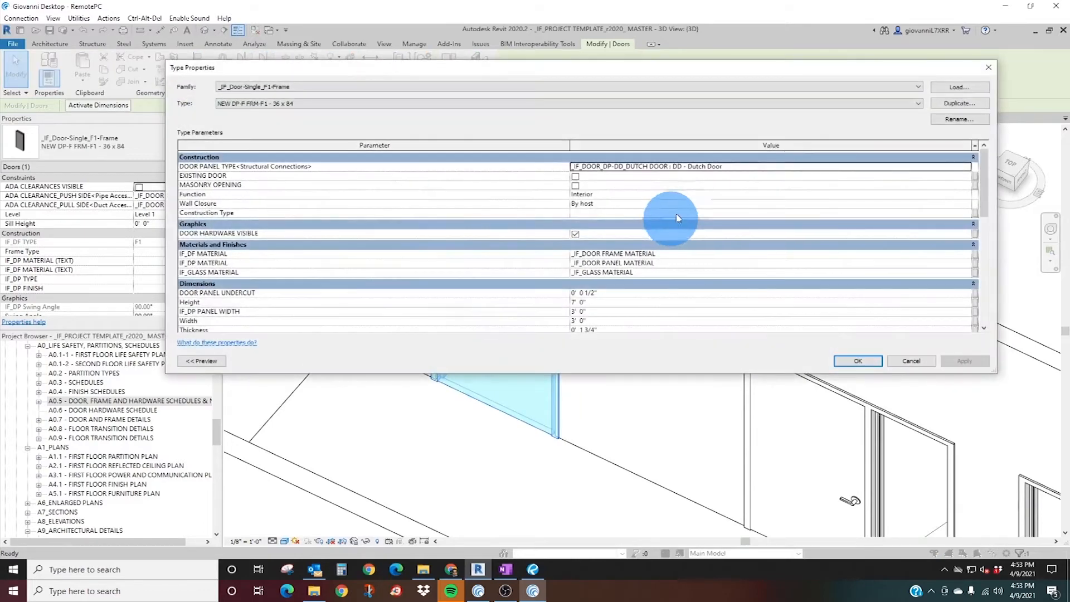
pyautogui.click(966, 166)
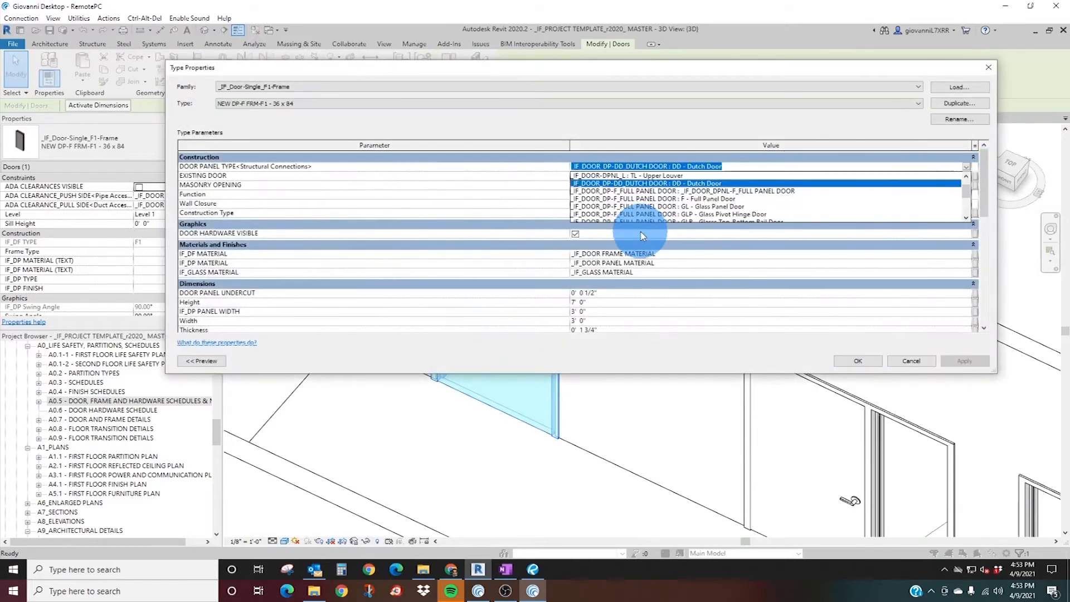
pyautogui.click(703, 200)
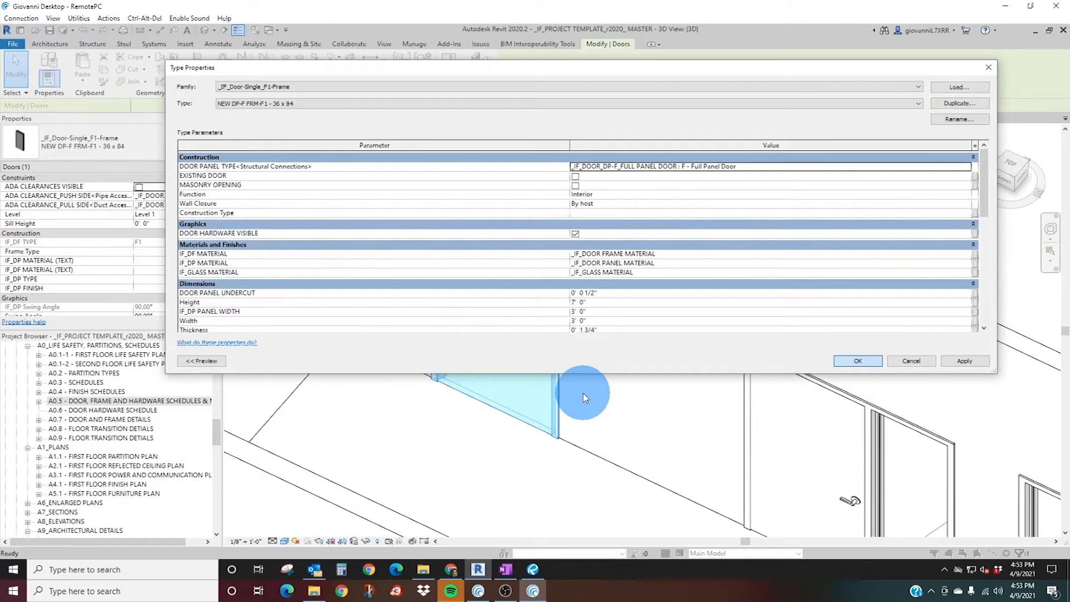
pyautogui.press('Return')
pyautogui.click(468, 413)
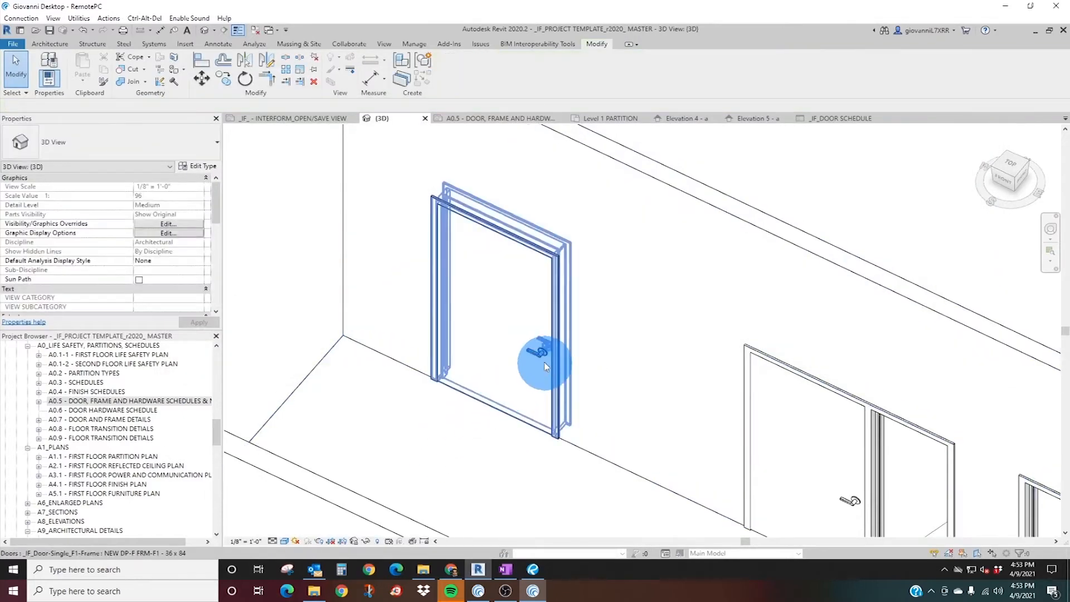
# Turn off DOOR HARDWARE VISIBLE in the type properties of the first new F1 single door.
pyautogui.scroll(3, 546, 368)
pyautogui.click(554, 386)
pyautogui.scroll(-3, 554, 352)
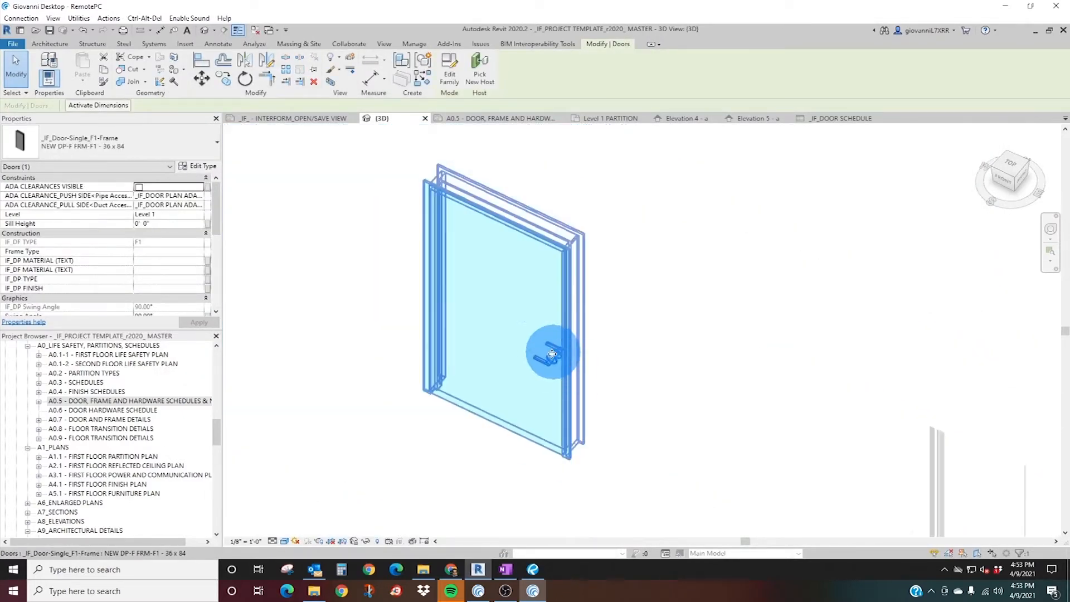
pyautogui.click(187, 167)
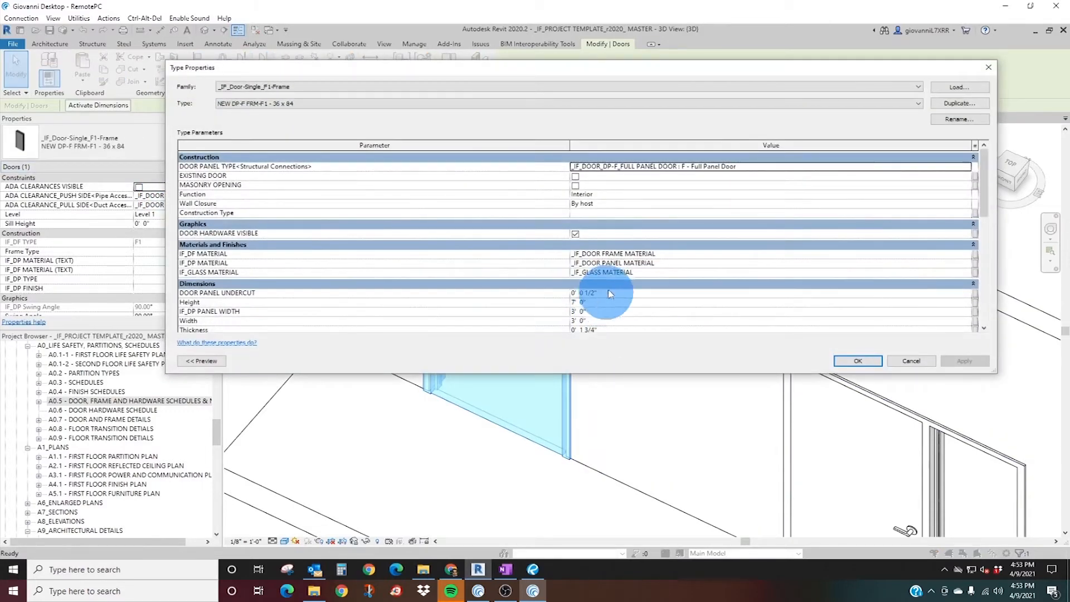
pyautogui.scroll(-3, 633, 256)
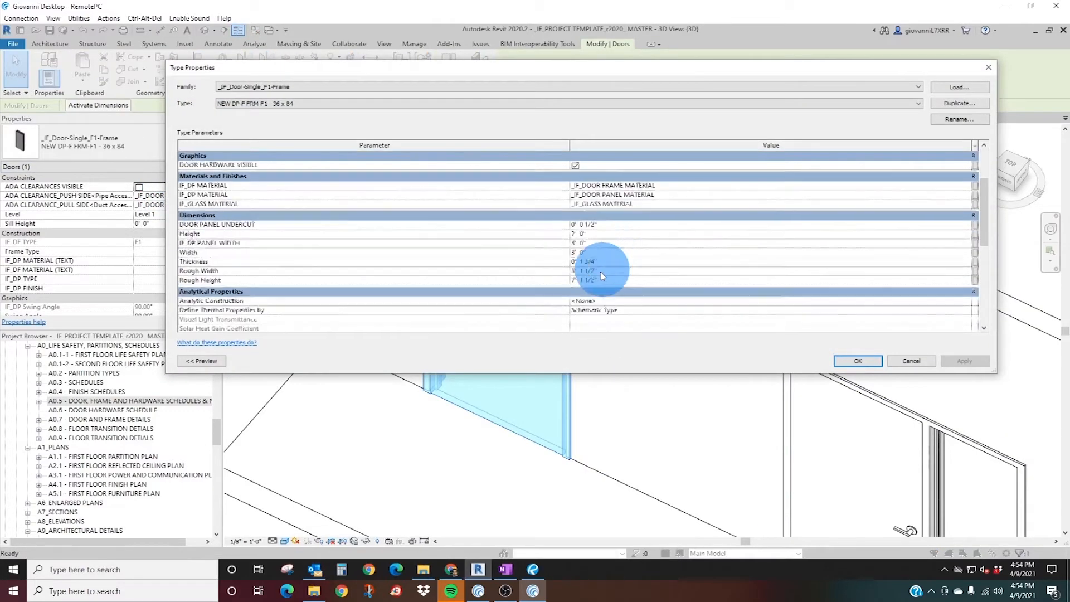
pyautogui.scroll(3, 612, 271)
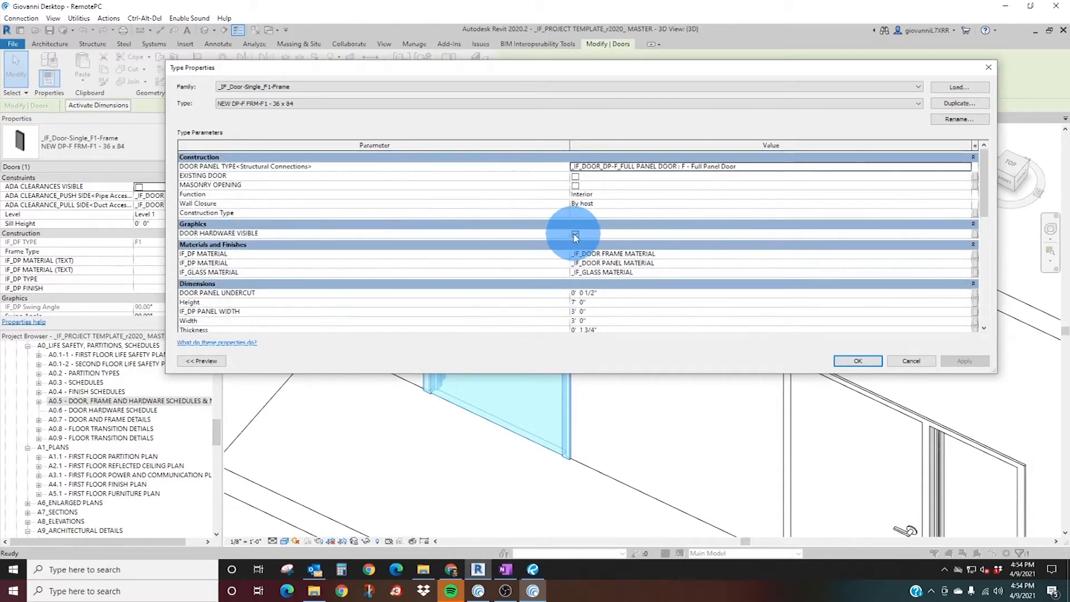
pyautogui.click(576, 234)
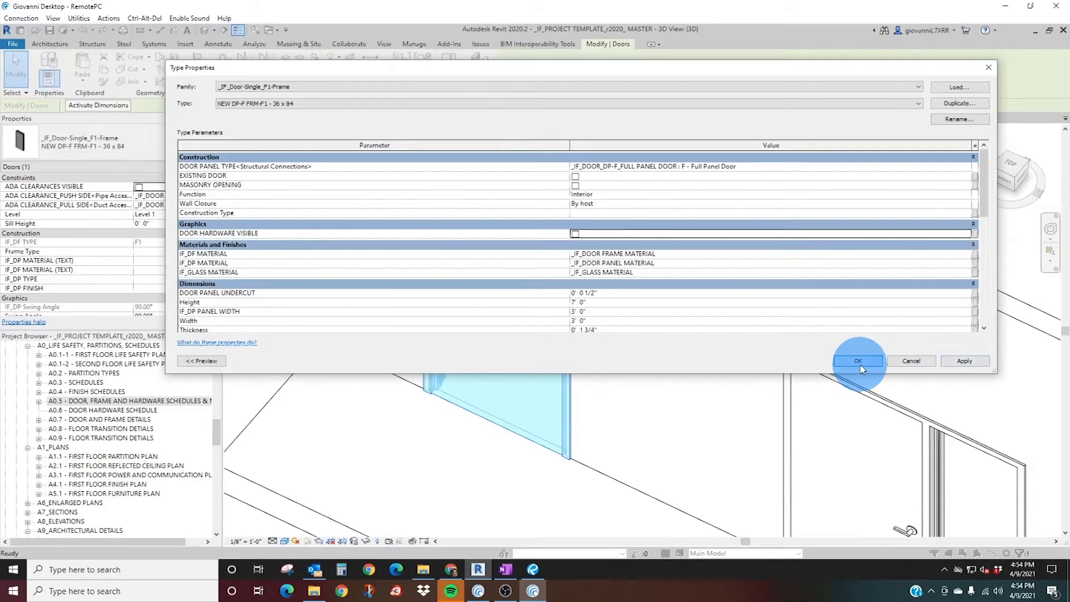
pyautogui.click(858, 362)
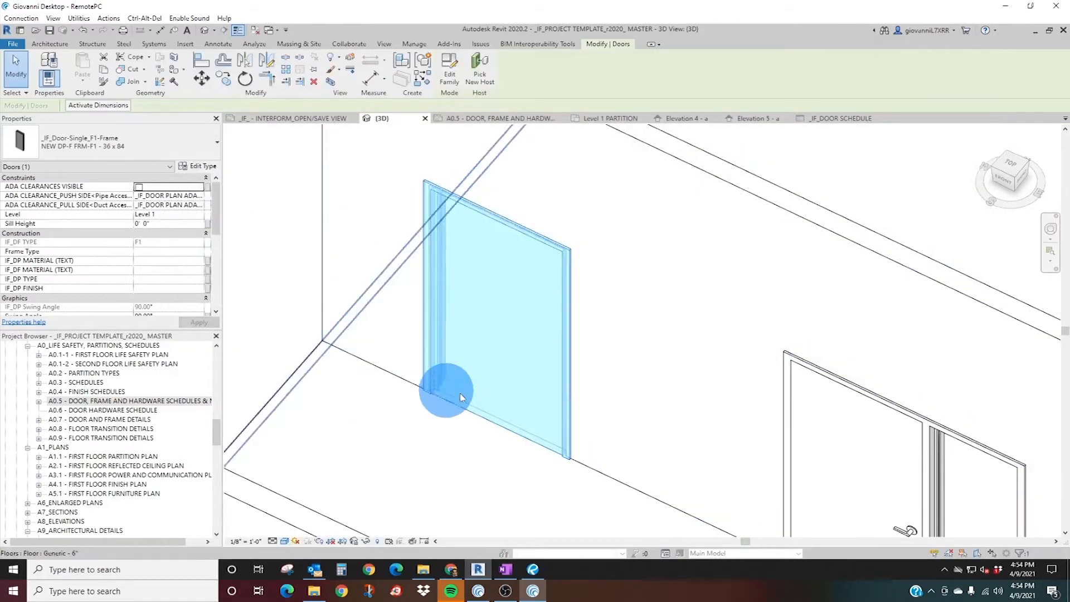
# Examine the material, finish and dimension parameters in the F1 single door's type properties.
pyautogui.moveTo(460, 397); pyautogui.dragTo(504, 407)
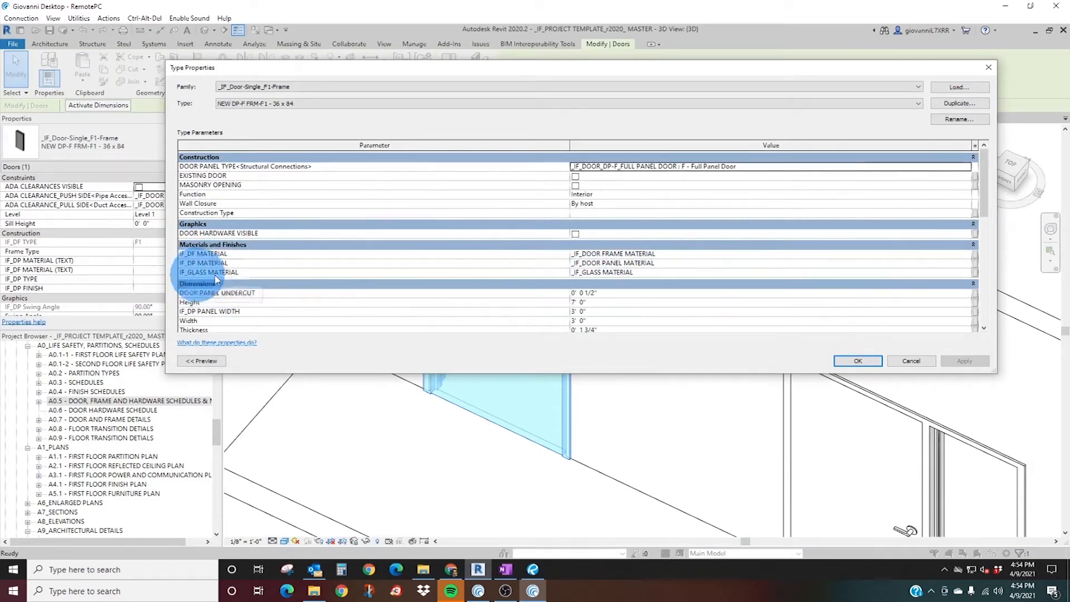
pyautogui.moveTo(573, 71); pyautogui.dragTo(700, 83)
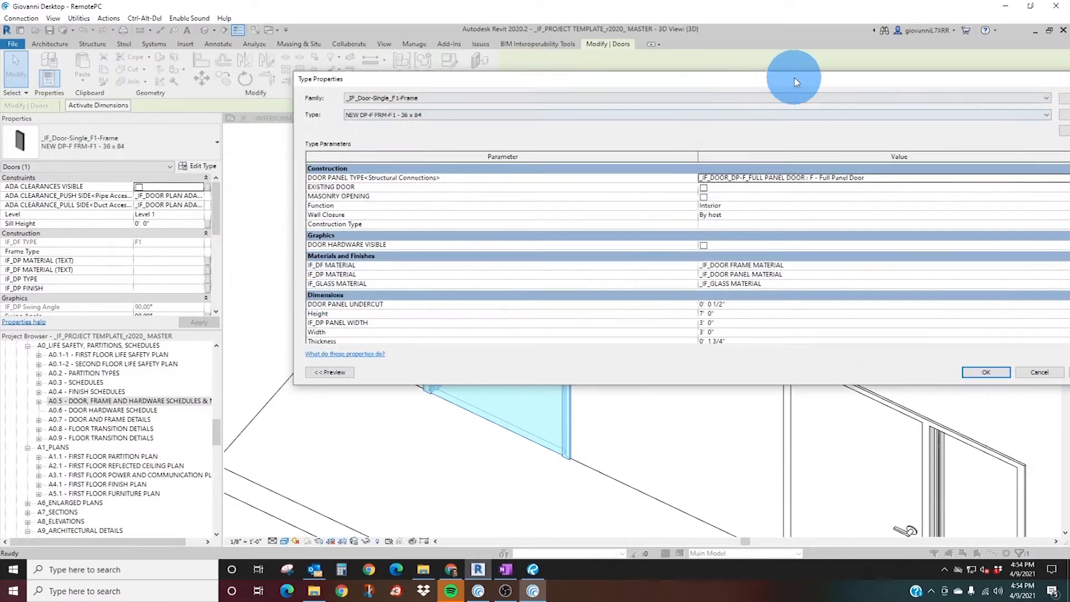
pyautogui.moveTo(790, 84); pyautogui.dragTo(628, 84)
pyautogui.click(951, 79)
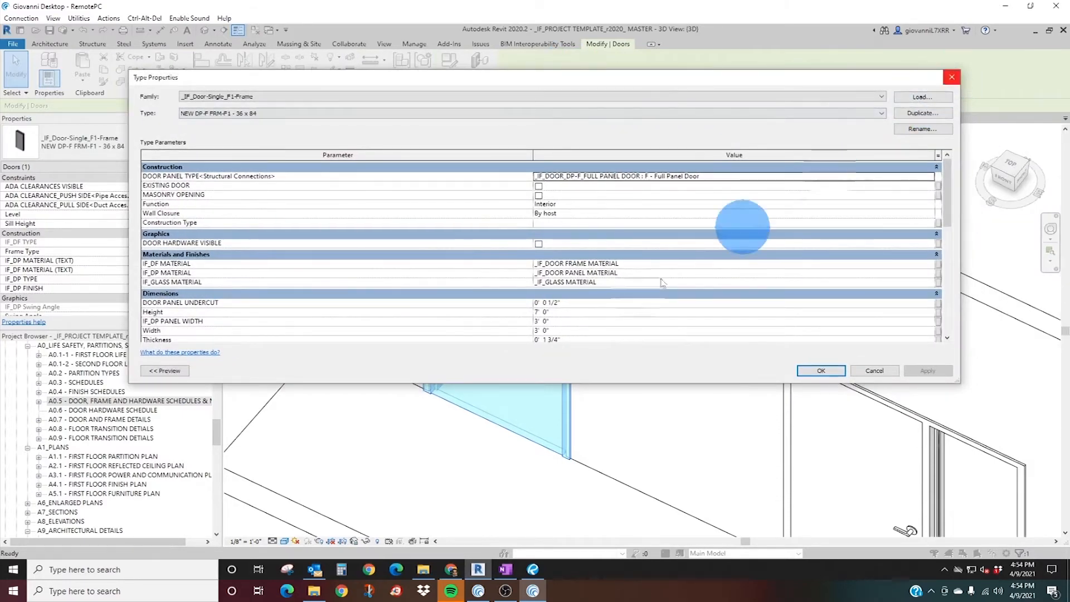
pyautogui.moveTo(585, 363); pyautogui.dragTo(530, 133)
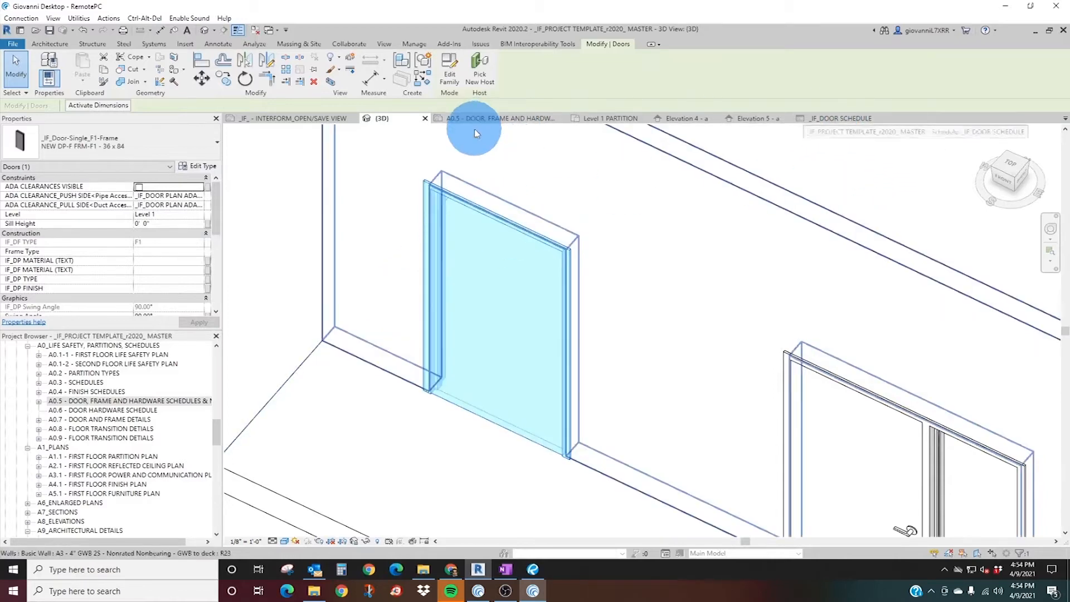
# Set the F1 single door type's DOOR PANEL UNDERCUT to 2" and inspect the gap beneath the panel in 3D.
pyautogui.click(200, 166)
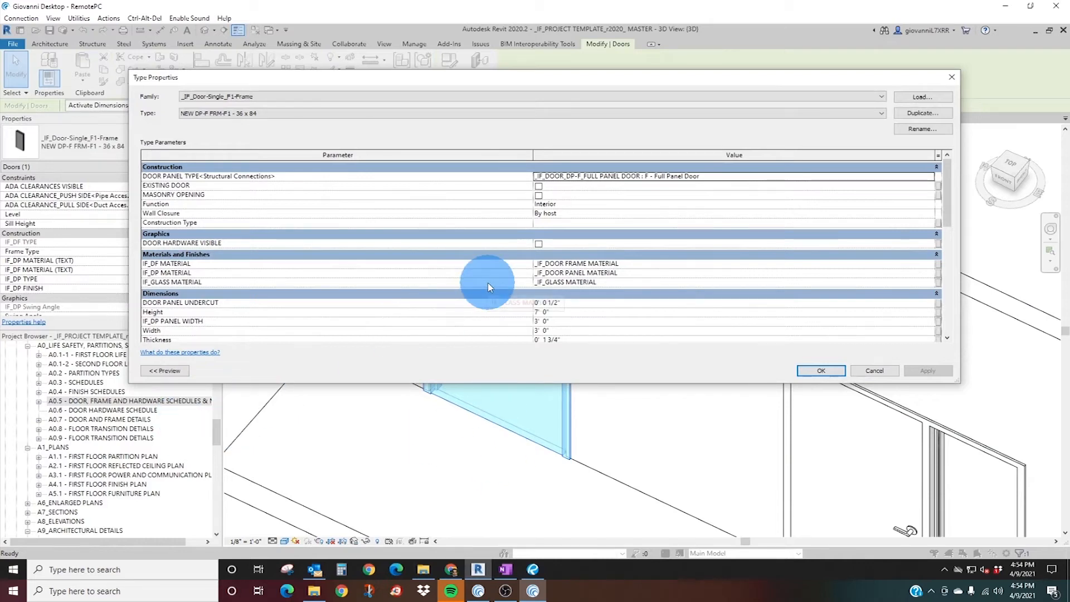
pyautogui.scroll(-1, 488, 287)
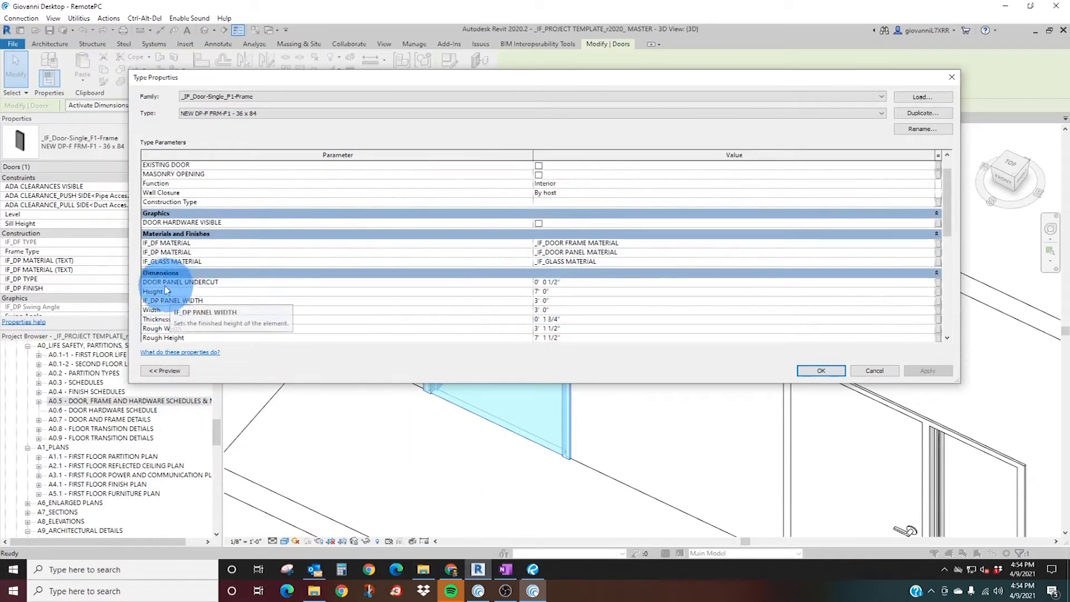
pyautogui.click(587, 288)
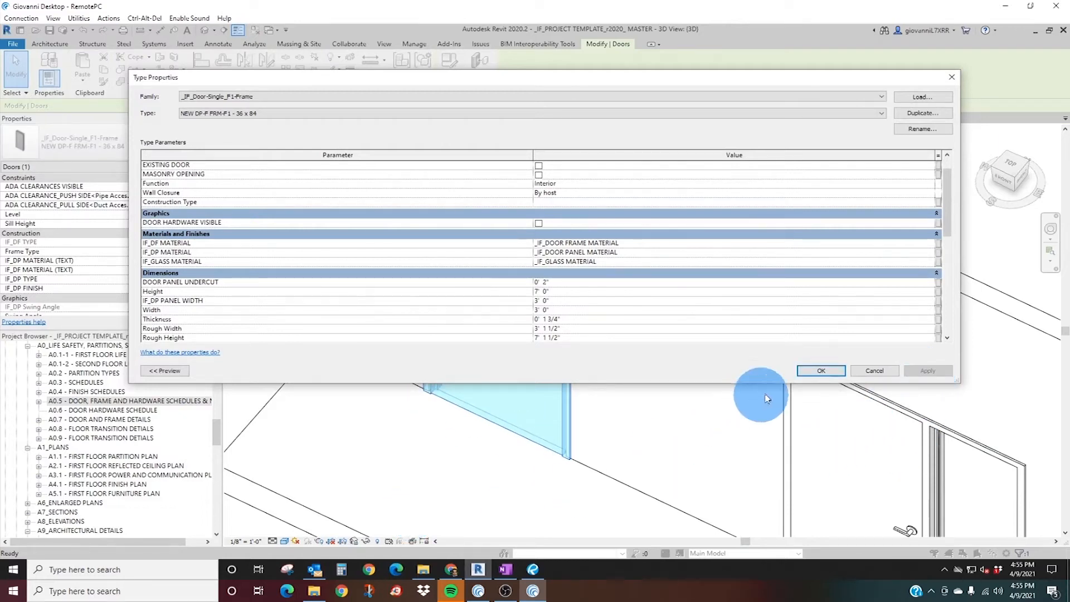
pyautogui.click(821, 372)
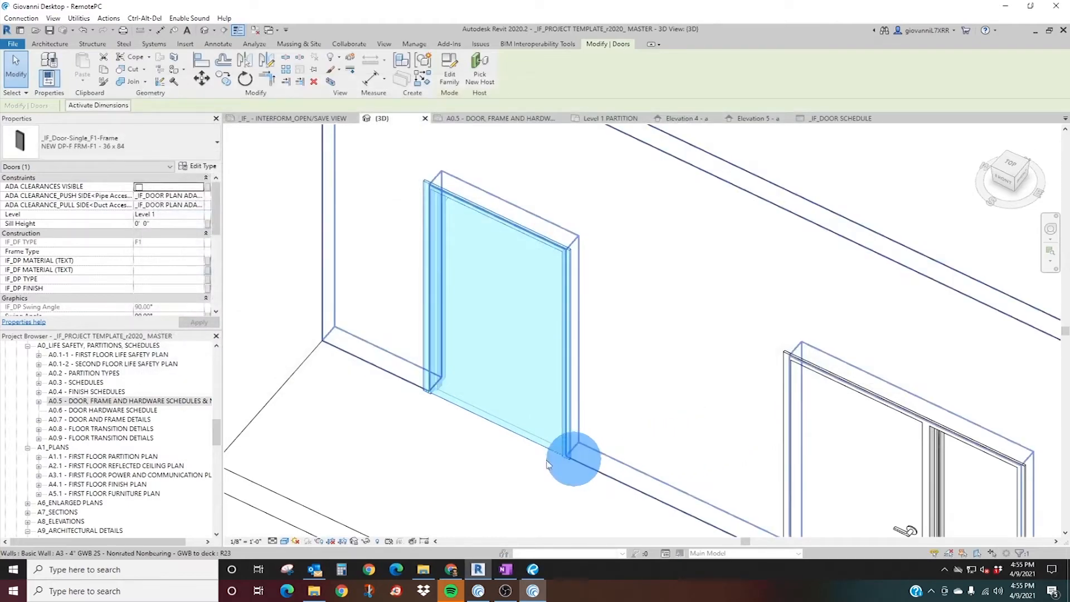
pyautogui.scroll(-3, 441, 384)
pyautogui.scroll(1, 449, 366)
pyautogui.scroll(-1, 468, 423)
pyautogui.scroll(4, 462, 406)
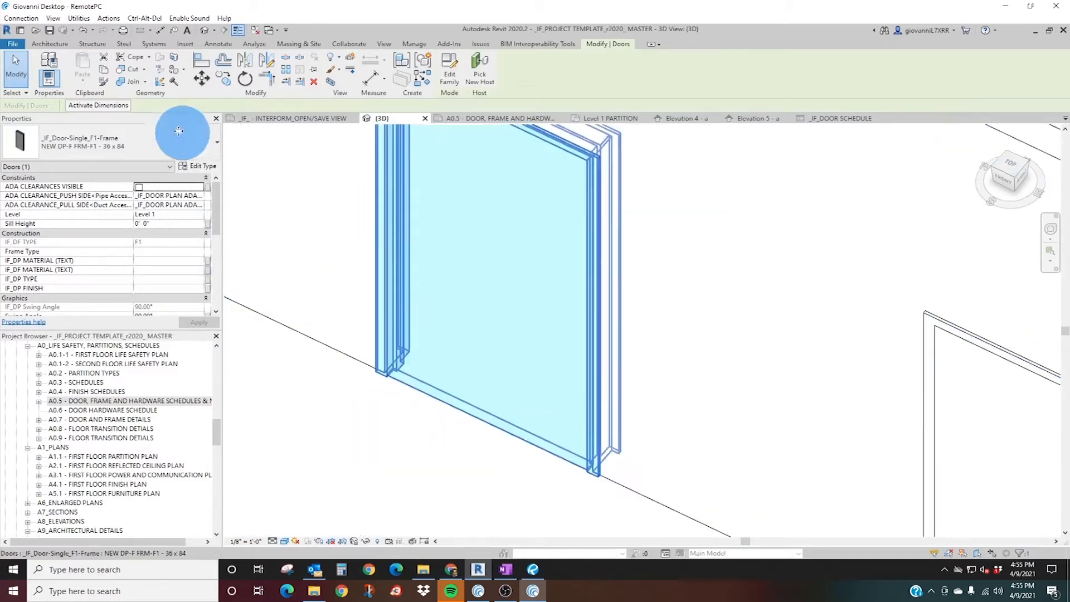
# Set the F1 single door type's DOOR PANEL UNDERCUT to 1/2", Height to 9' 0" and Width to 5' 0".
pyautogui.click(194, 170)
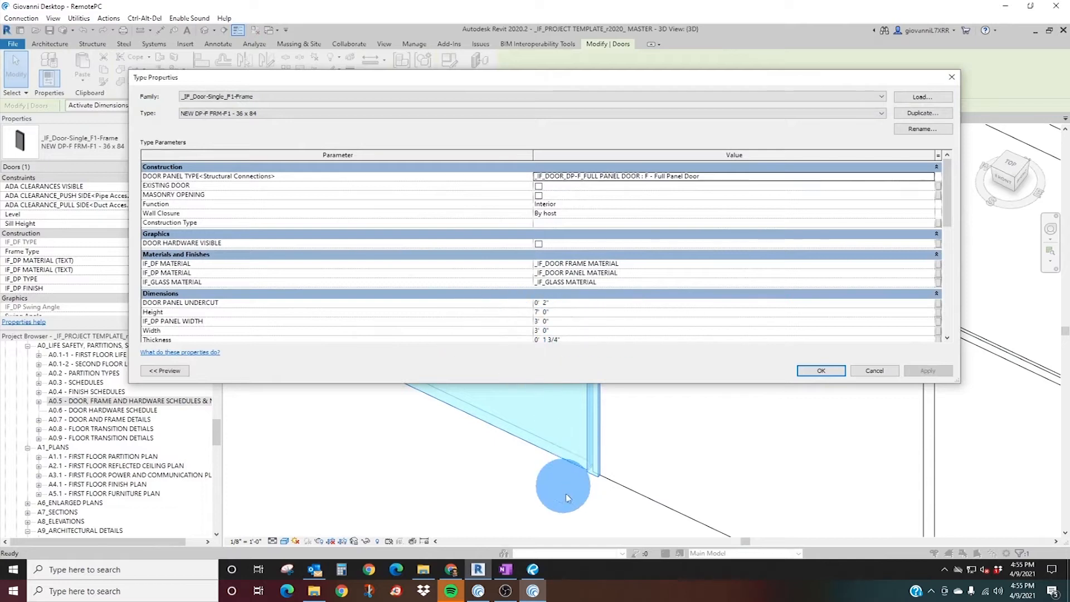
pyautogui.click(617, 305)
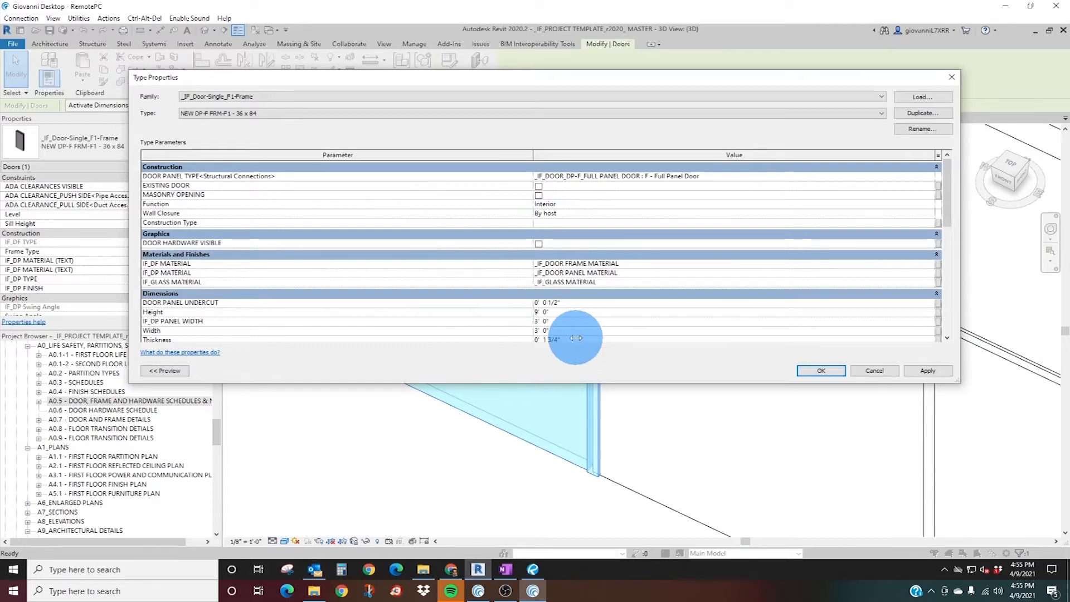
pyautogui.click(578, 334)
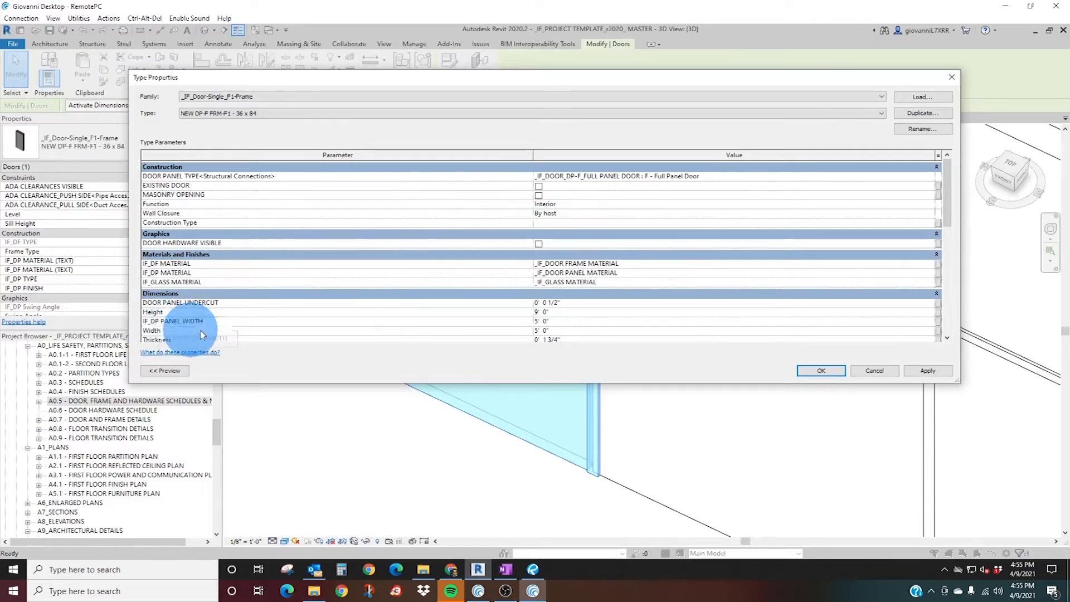
pyautogui.click(562, 323)
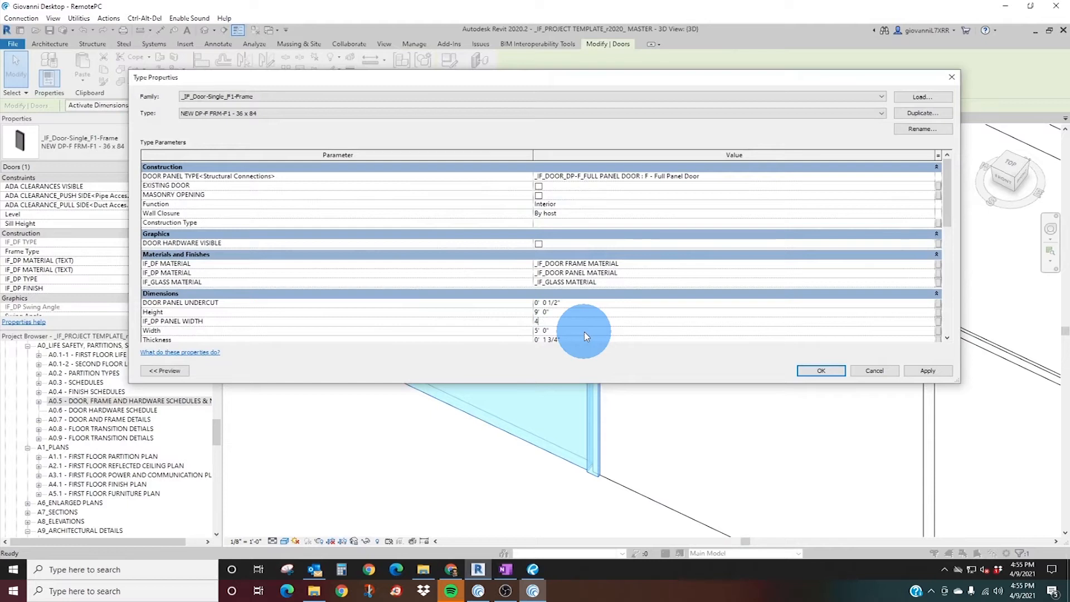
pyautogui.click(575, 331)
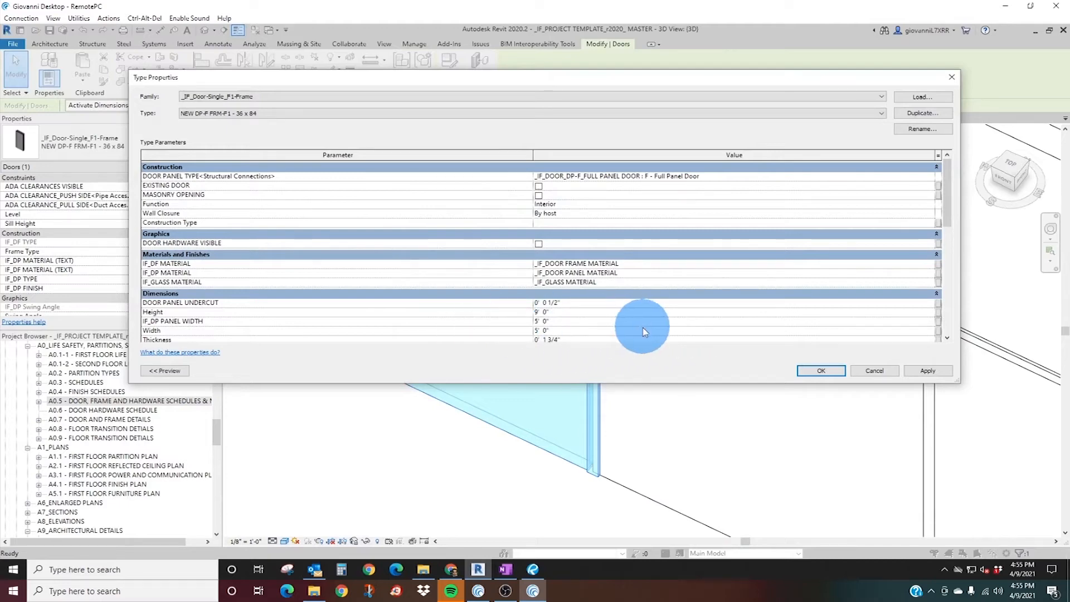
pyautogui.scroll(-2, 641, 329)
pyautogui.click(927, 371)
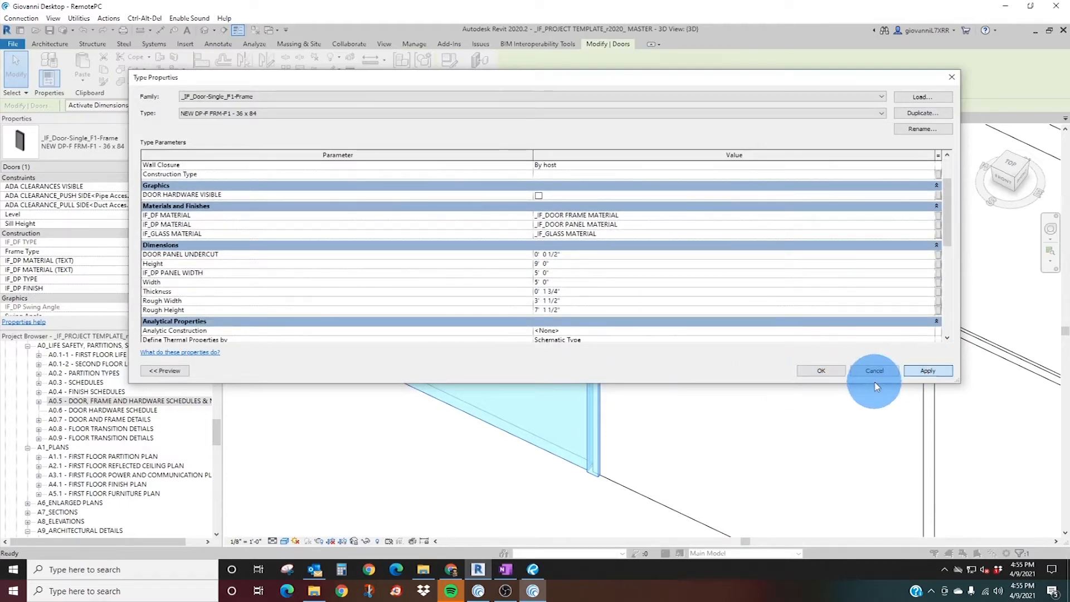
pyautogui.click(822, 371)
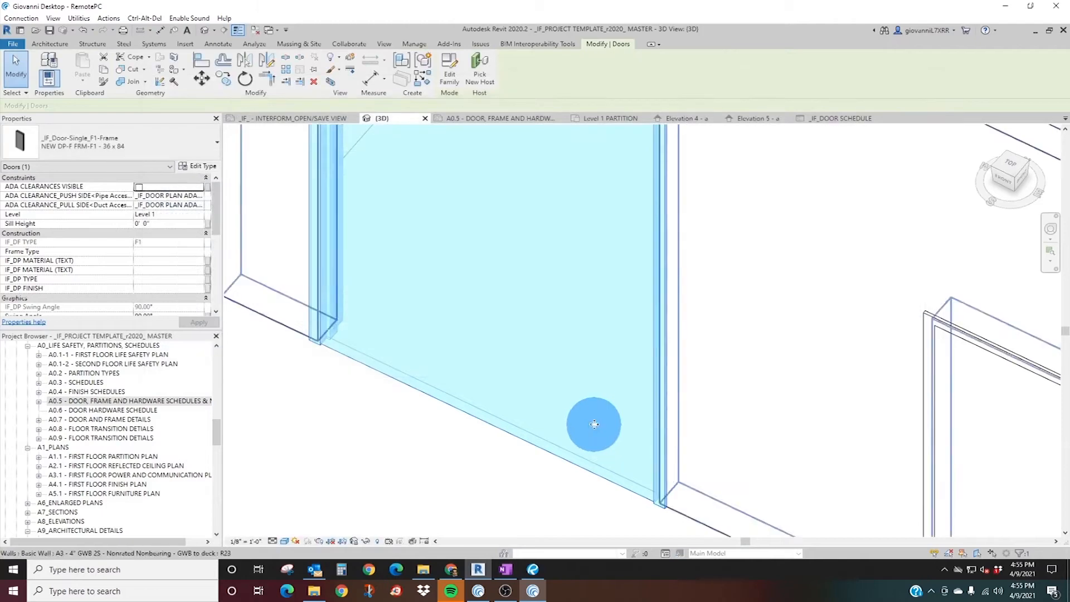
pyautogui.scroll(-5, 594, 415)
pyautogui.keyDown('shift'); pyautogui.moveTo(559, 380); pyautogui.dragTo(629, 137, button='middle'); pyautogui.keyUp('shift')
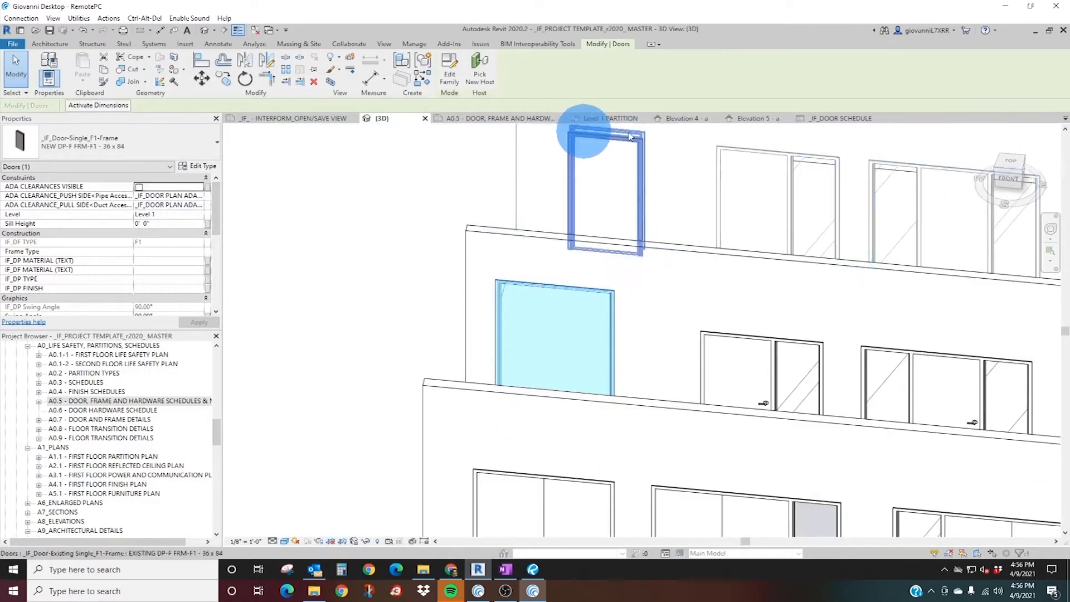
# Open _IF_DOOR SCHEDULE and examine the opening width and panel width of door A190.
pyautogui.click(842, 118)
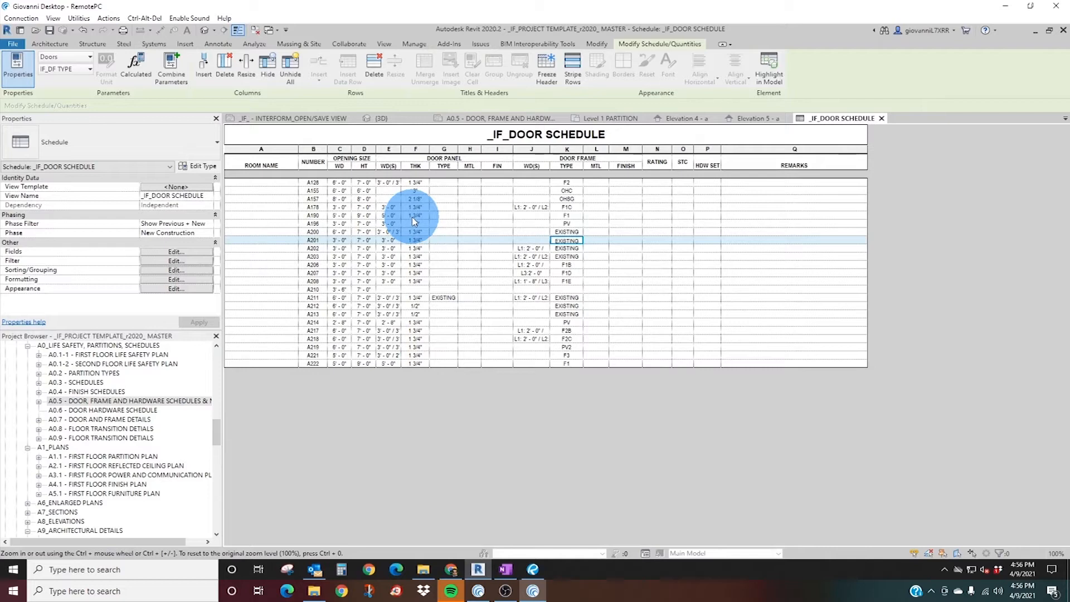
pyautogui.click(390, 217)
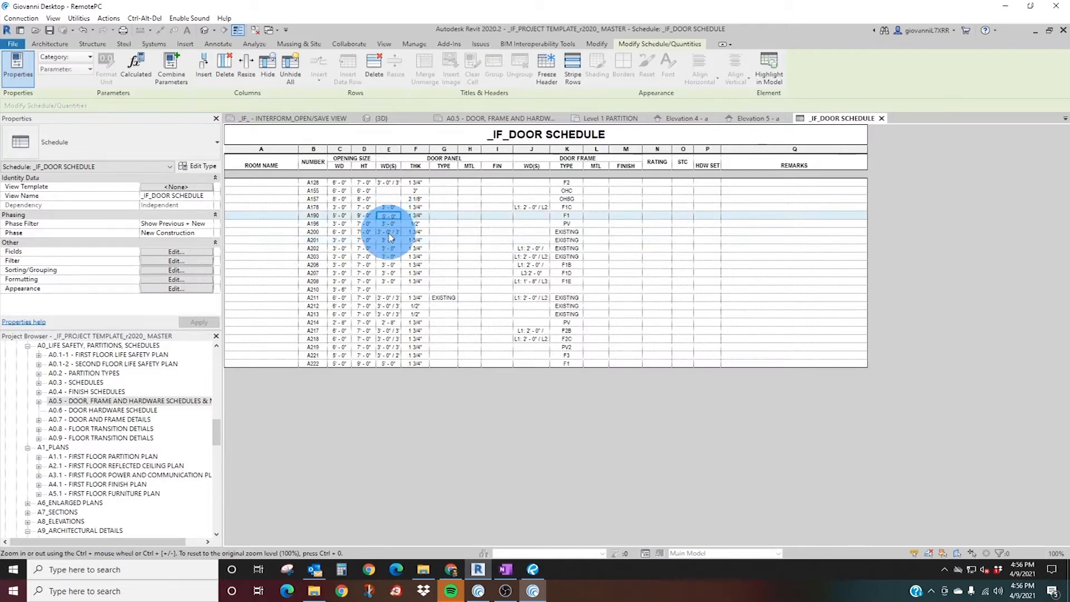
pyautogui.click(339, 216)
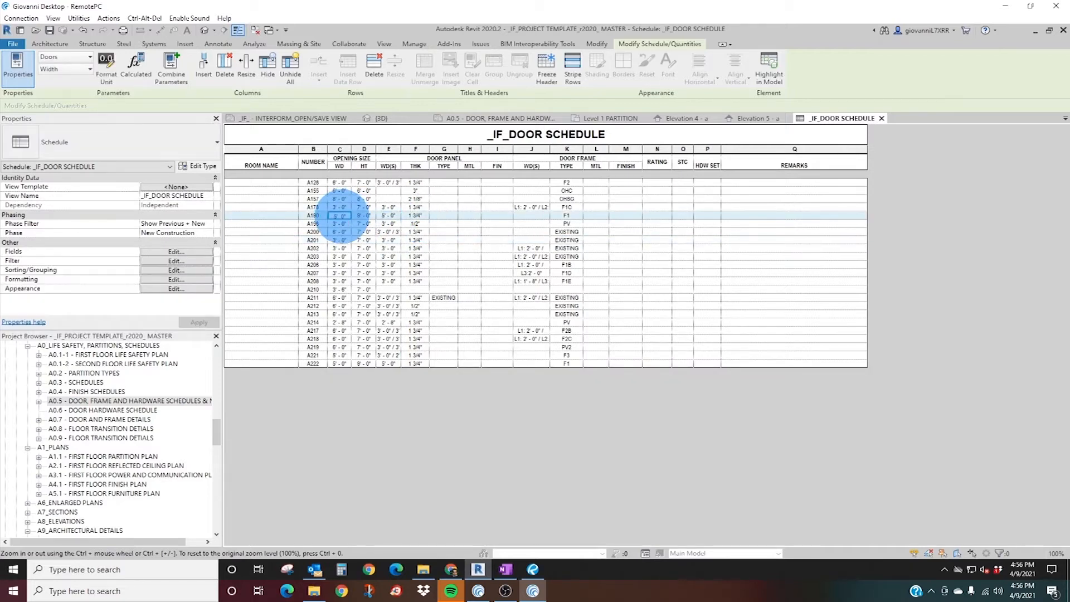
pyautogui.click(339, 216)
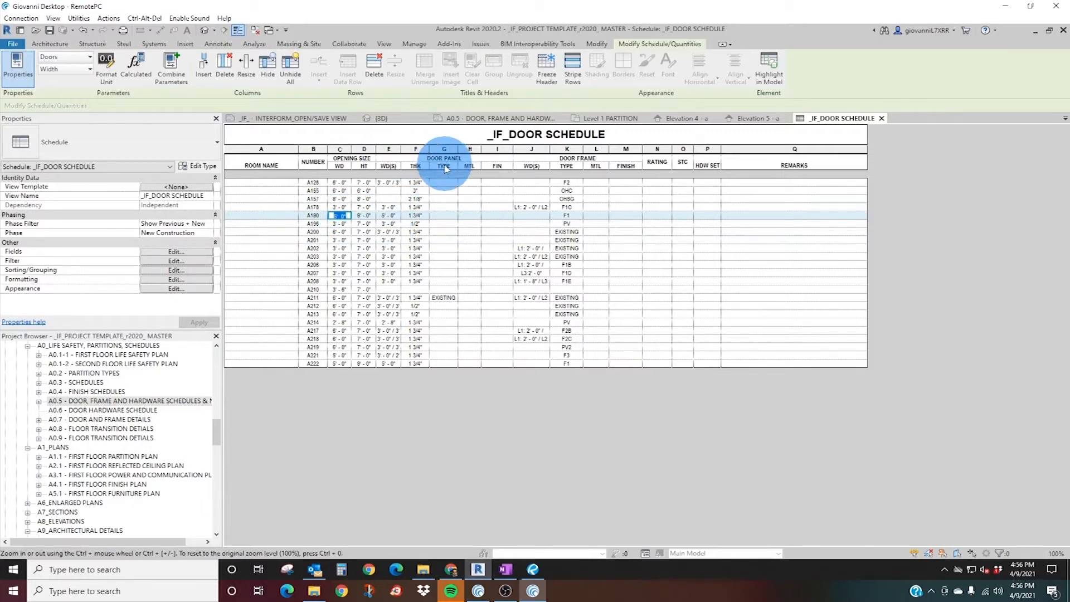
pyautogui.click(366, 216)
pyautogui.write('80')
pyautogui.press('Return')
pyautogui.click(606, 316)
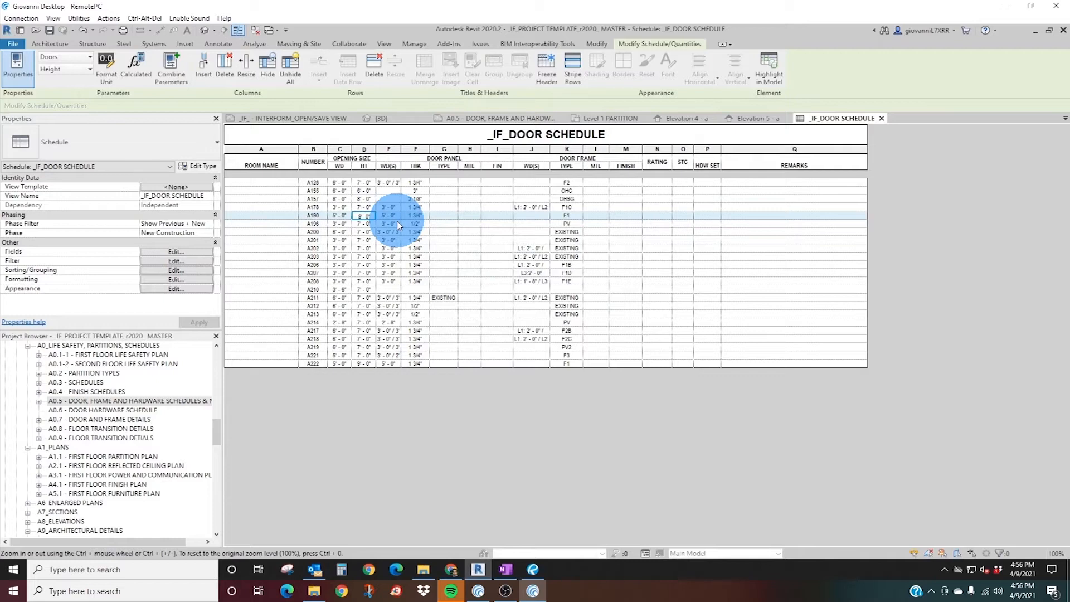
# Set door A190's opening height to 8' in the schedule and apply it to all elements of its type.
pyautogui.click(364, 215)
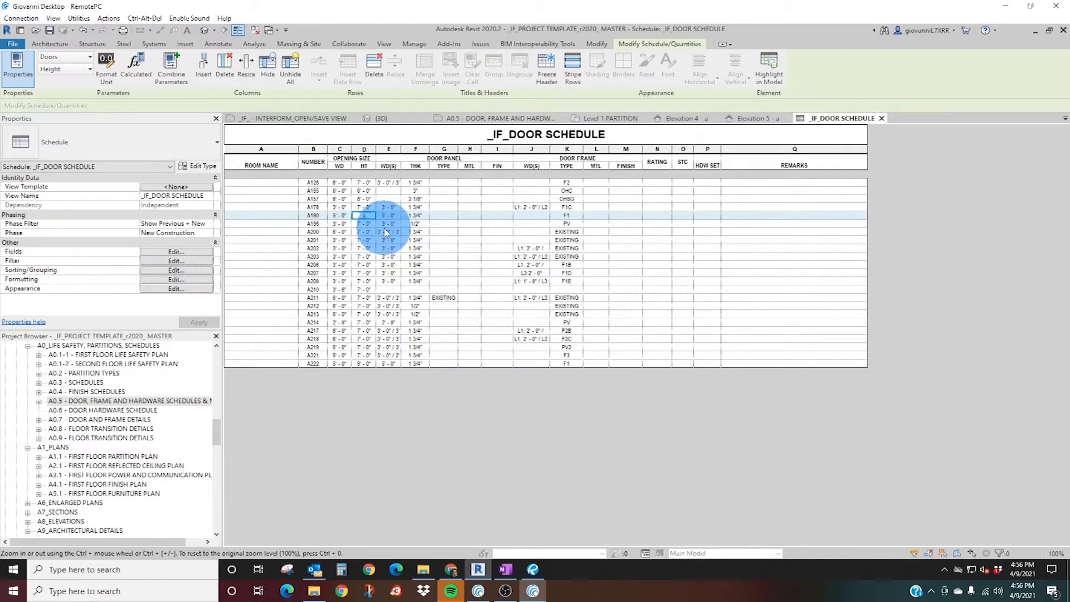
pyautogui.write('8')
pyautogui.press('Return')
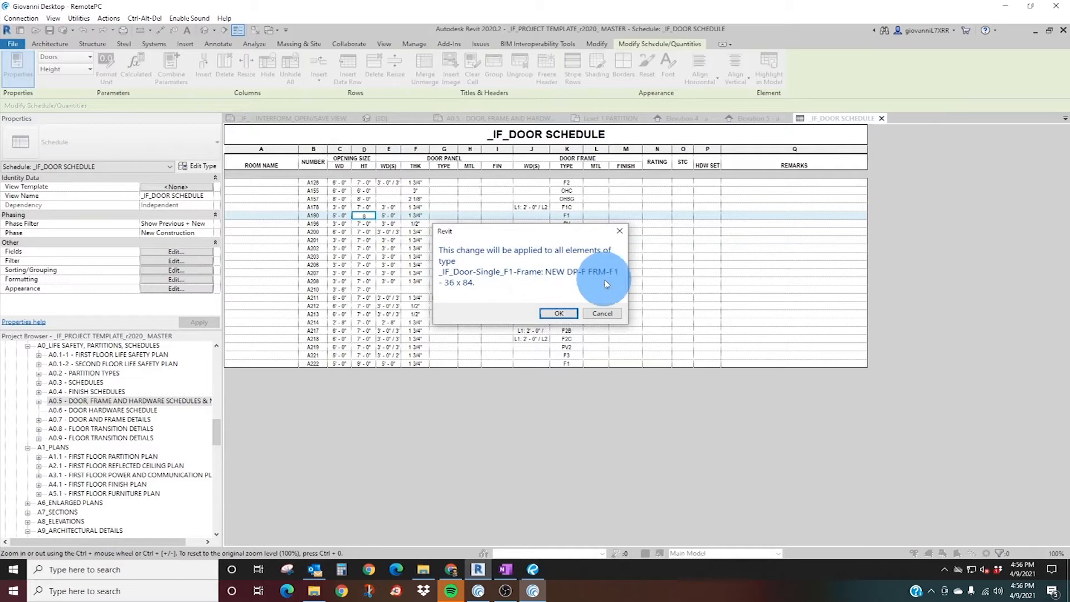
pyautogui.click(564, 316)
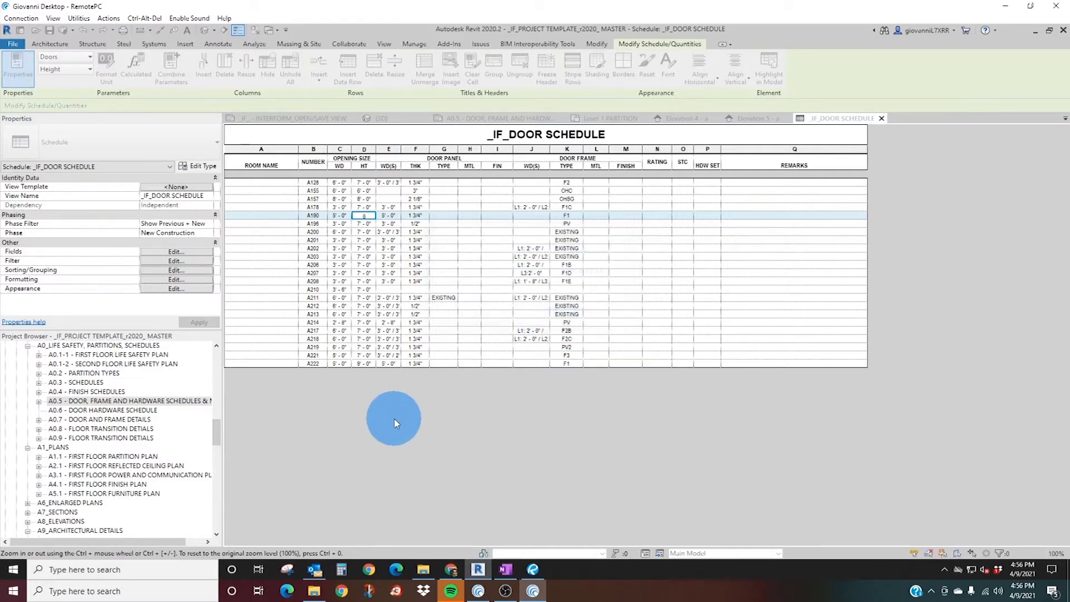
# Set door A190's opening width to 3' - 0" in the schedule and apply it to all elements of its type.
pyautogui.click(344, 216)
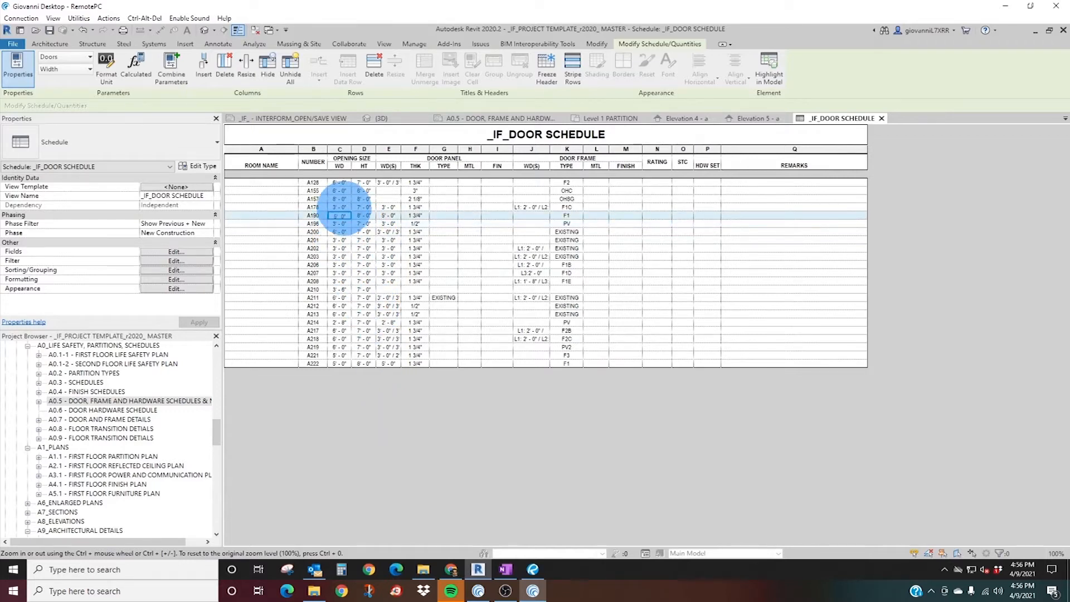
pyautogui.moveTo(347, 216); pyautogui.dragTo(312, 216)
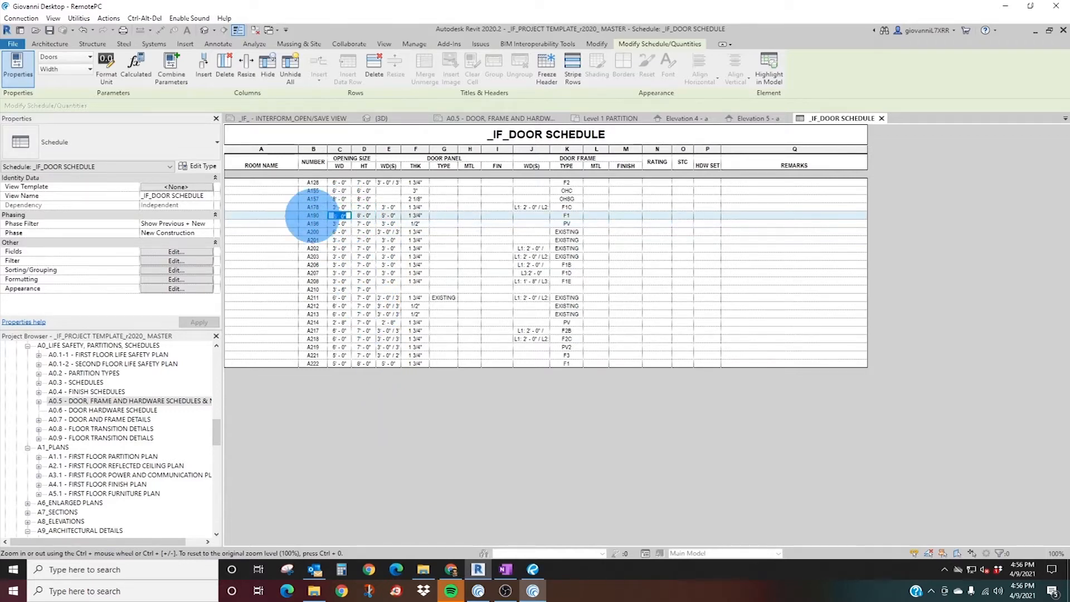
pyautogui.press('Return')
pyautogui.click(542, 314)
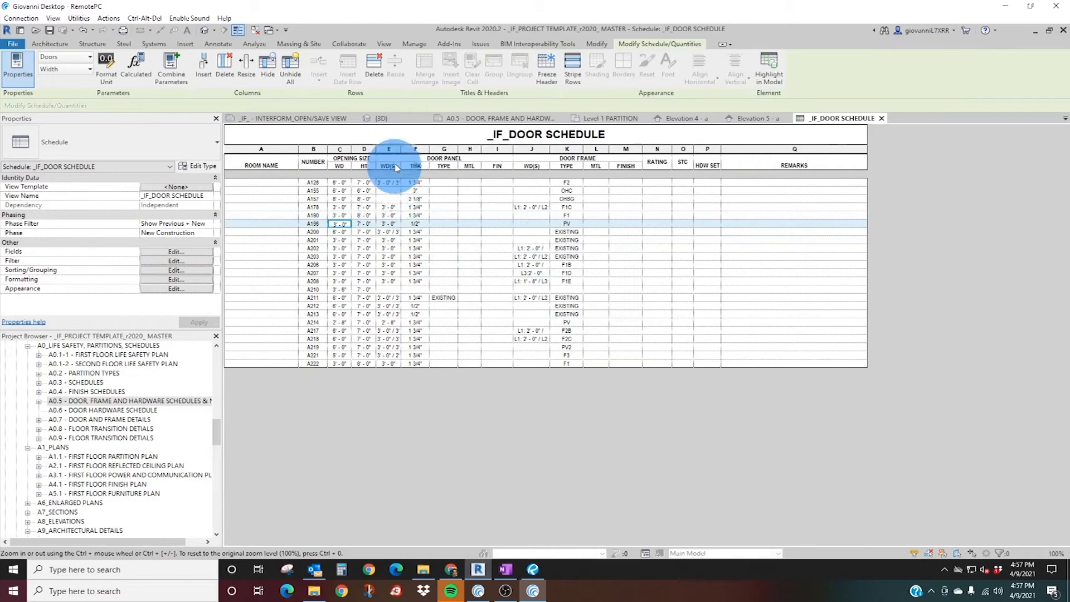
# Inspect the resized F1 single door in the 3D view and select it.
pyautogui.click(383, 119)
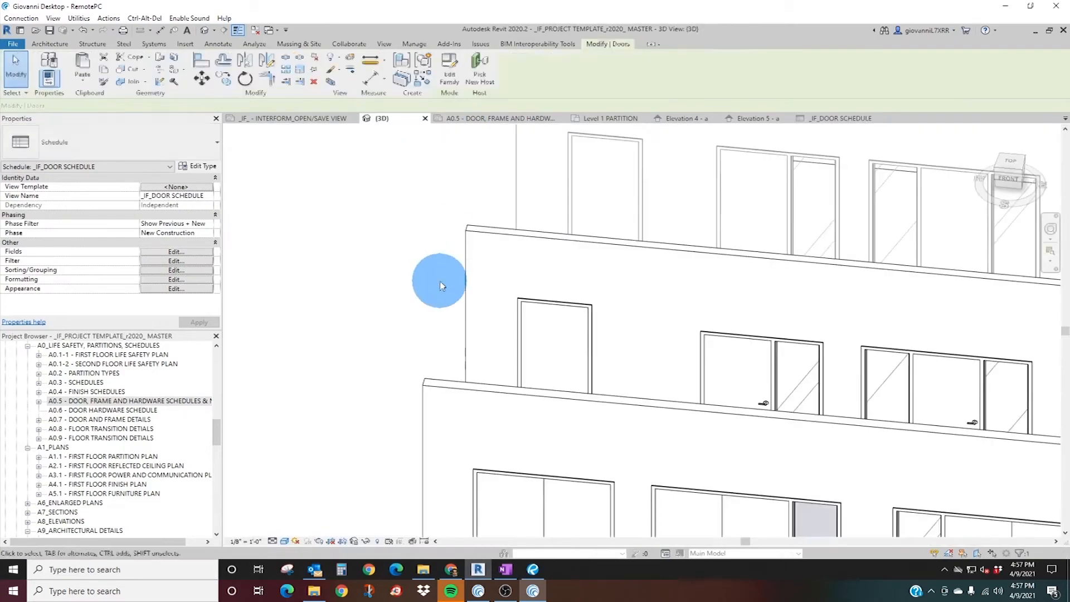
pyautogui.scroll(-2, 473, 263)
pyautogui.scroll(2, 547, 351)
pyautogui.scroll(3, 550, 324)
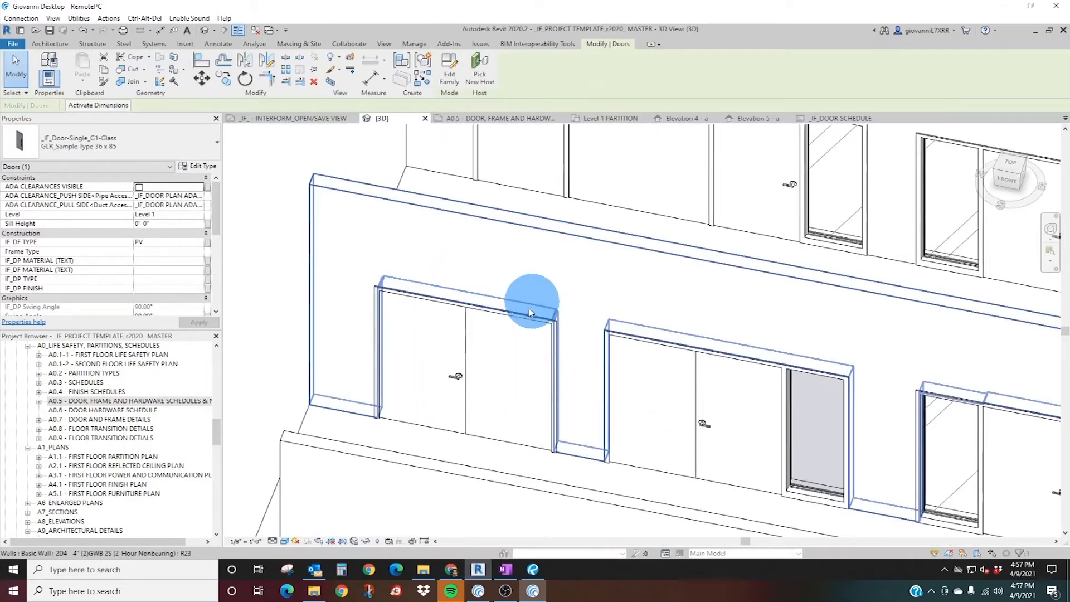
pyautogui.scroll(2, 486, 333)
pyautogui.click(496, 330)
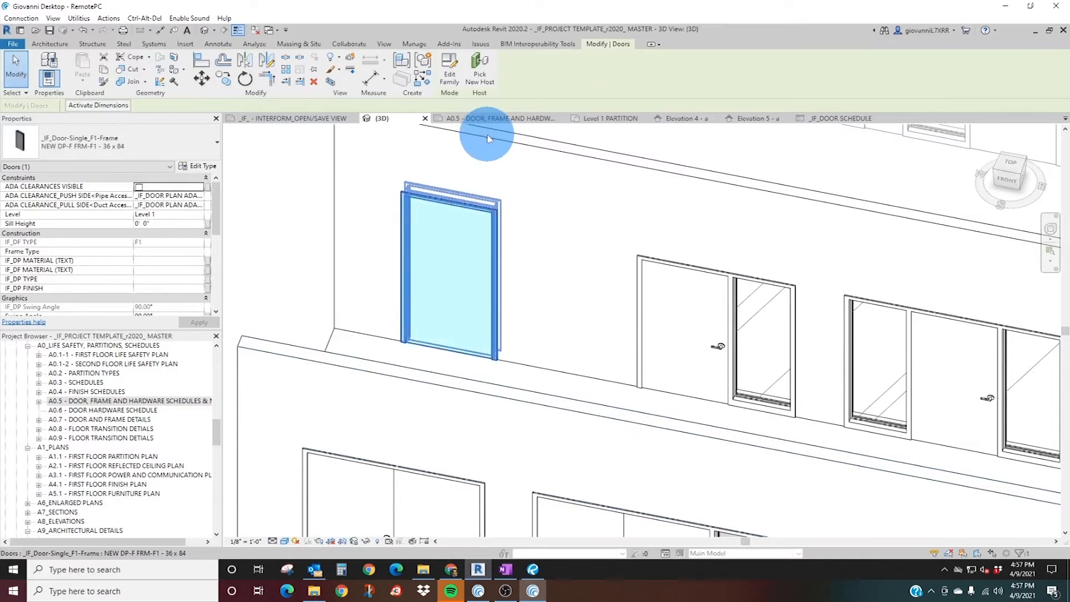
# In the Level 1 PARTITION plan, move the A190 door tag onto its door swing and select the tag's host door.
pyautogui.click(625, 120)
pyautogui.moveTo(454, 382); pyautogui.dragTo(466, 408, button='middle')
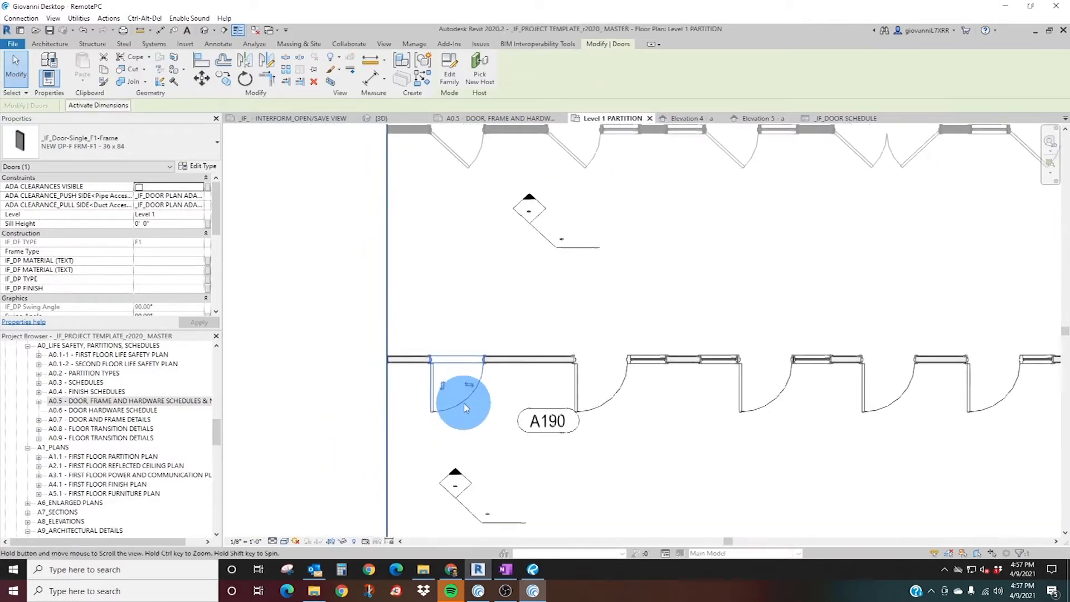
pyautogui.click(537, 436)
pyautogui.moveTo(543, 436); pyautogui.dragTo(463, 410)
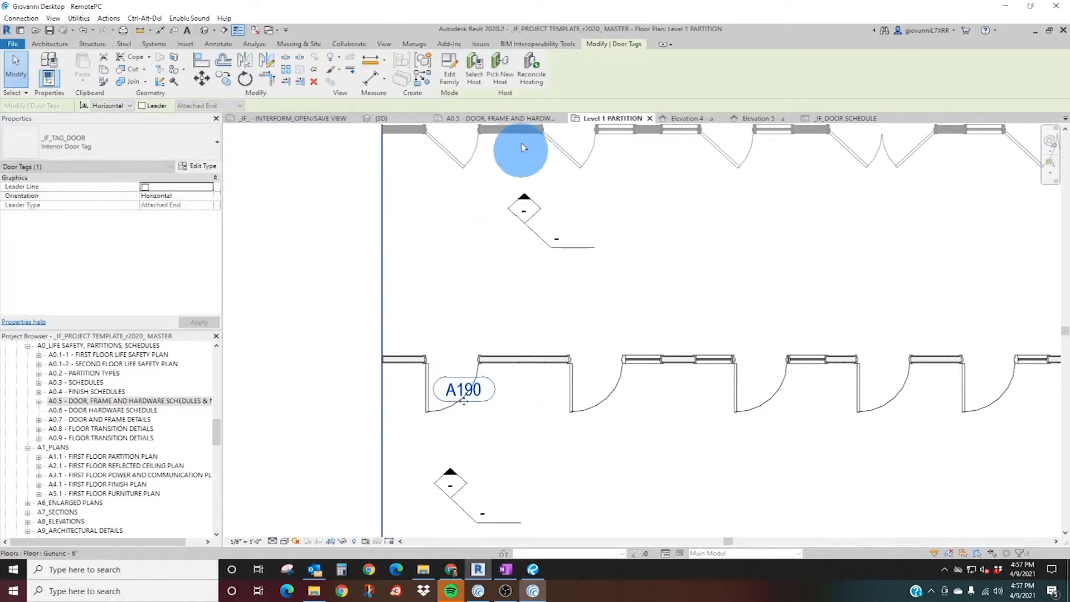
pyautogui.click(474, 73)
pyautogui.scroll(4, 438, 389)
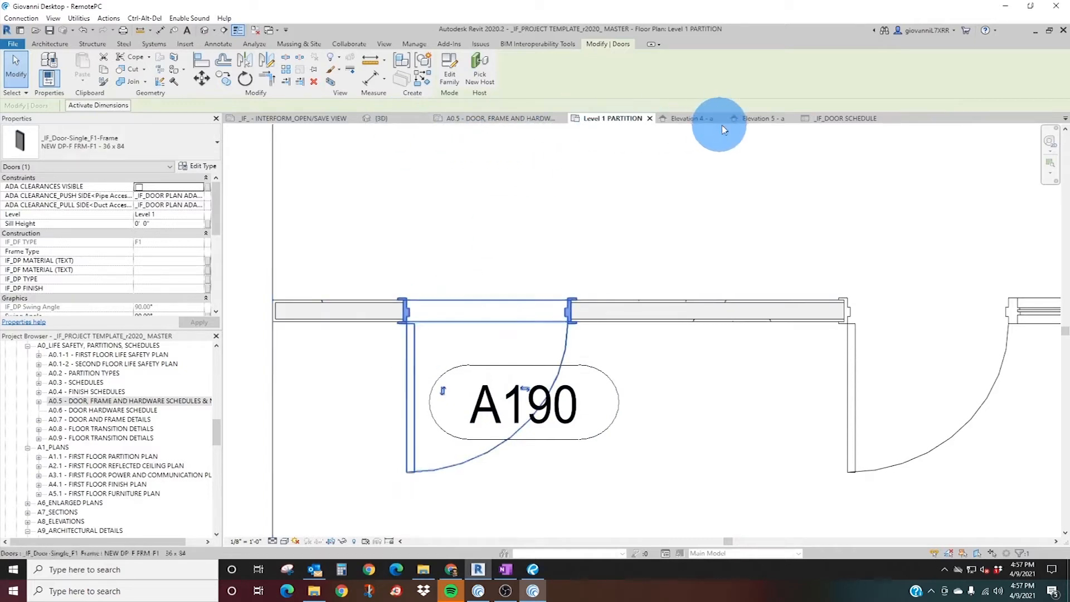
# Set door A190's panel thickness to 3" in the door schedule and apply it to all elements of its type.
pyautogui.click(831, 118)
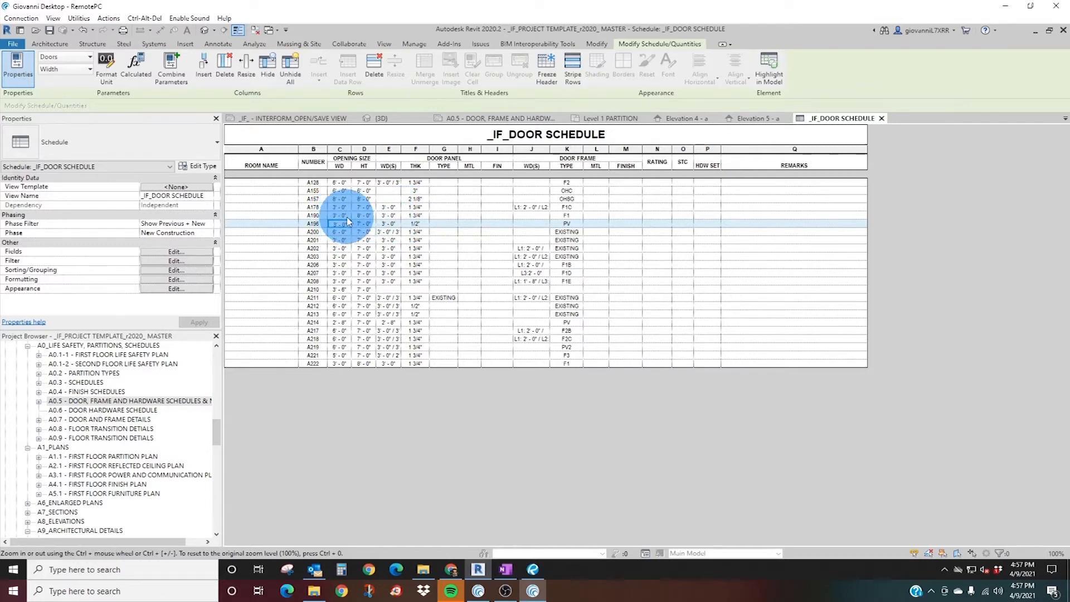
pyautogui.click(419, 215)
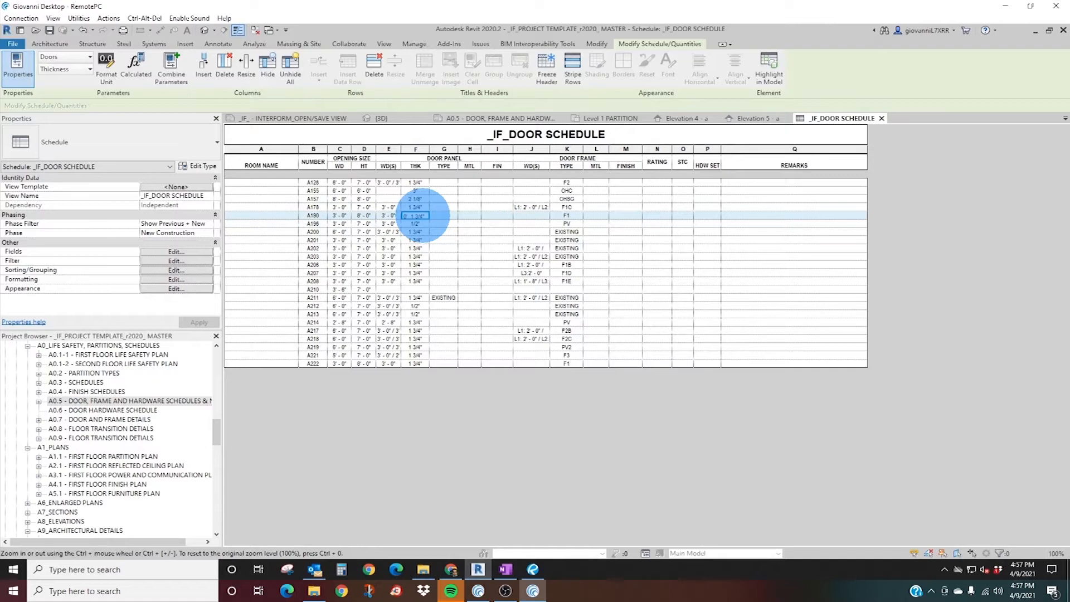
pyautogui.moveTo(426, 216); pyautogui.dragTo(395, 216)
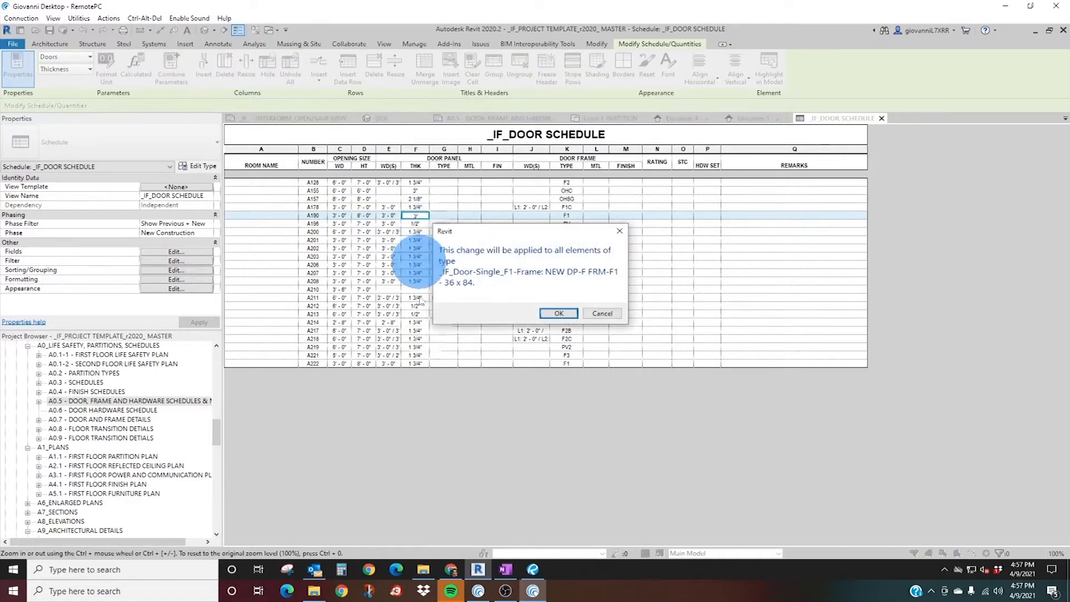
pyautogui.click(558, 313)
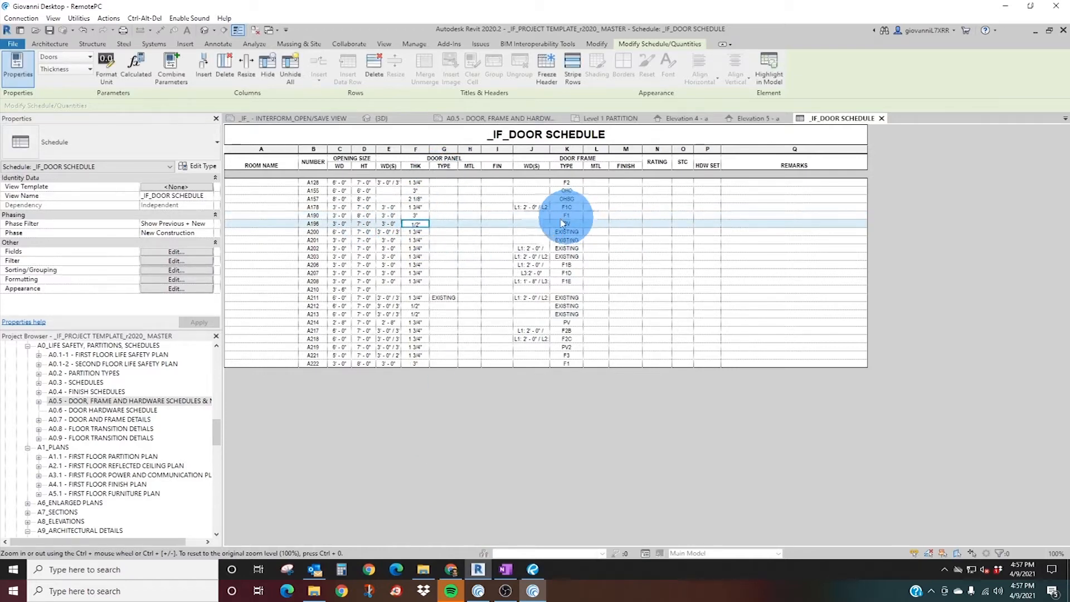
# In the Level 1 PARTITION plan, try to dimension the thickness of door A190's panel.
pyautogui.click(606, 118)
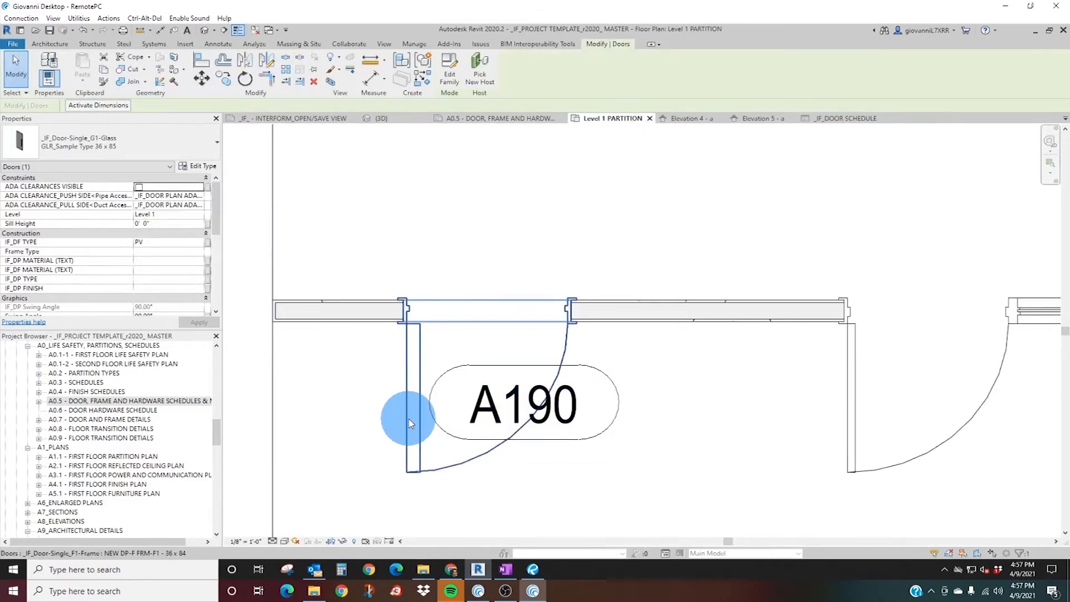
pyautogui.scroll(3, 410, 412)
pyautogui.scroll(-2, 387, 354)
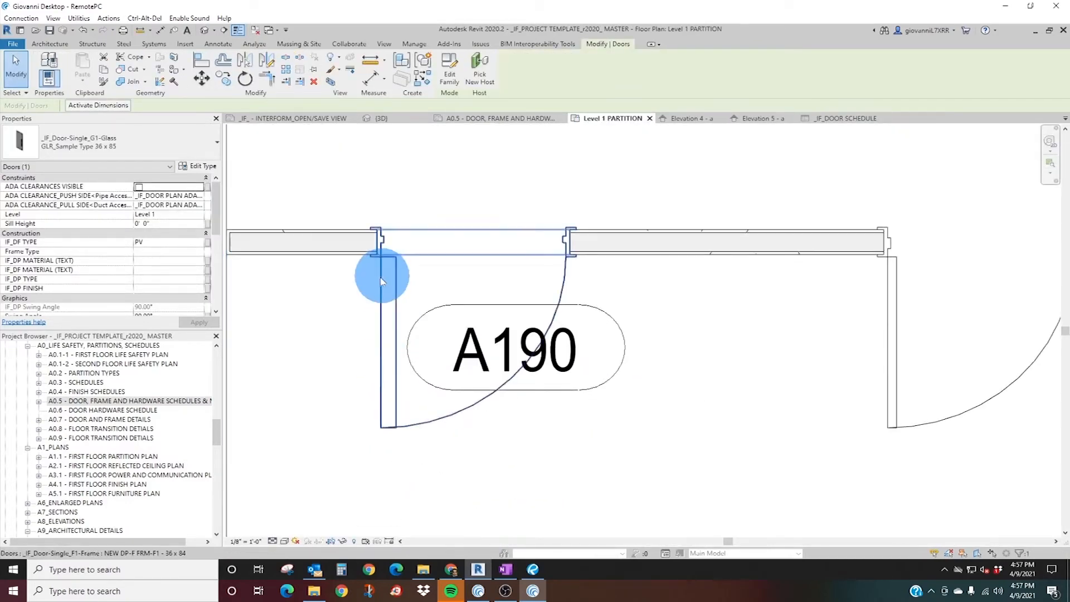
pyautogui.click(160, 30)
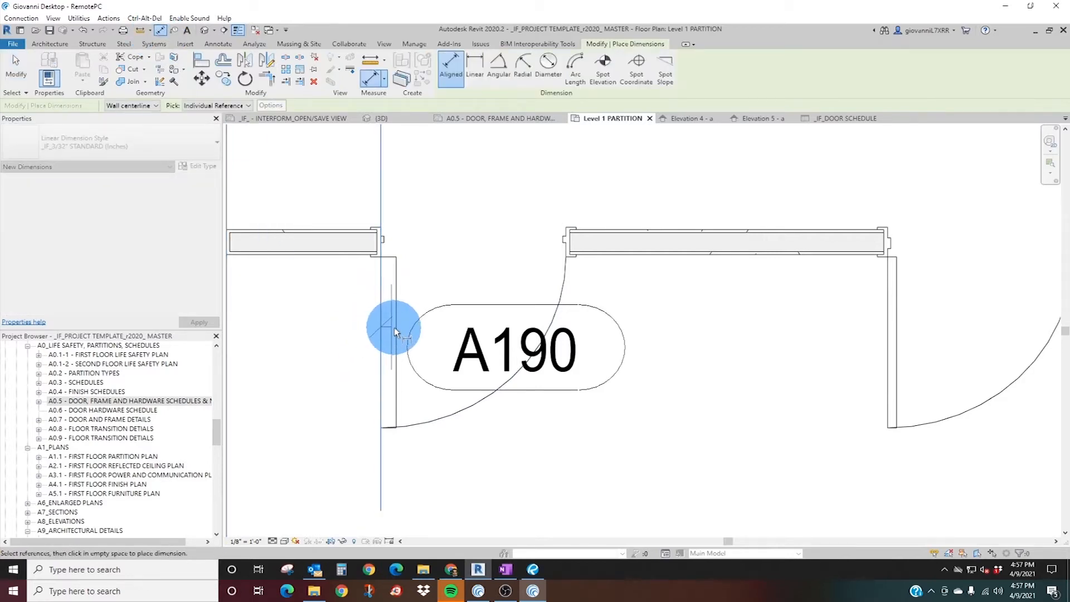
pyautogui.click(393, 326)
pyautogui.press('Escape')
pyautogui.press('Escape')
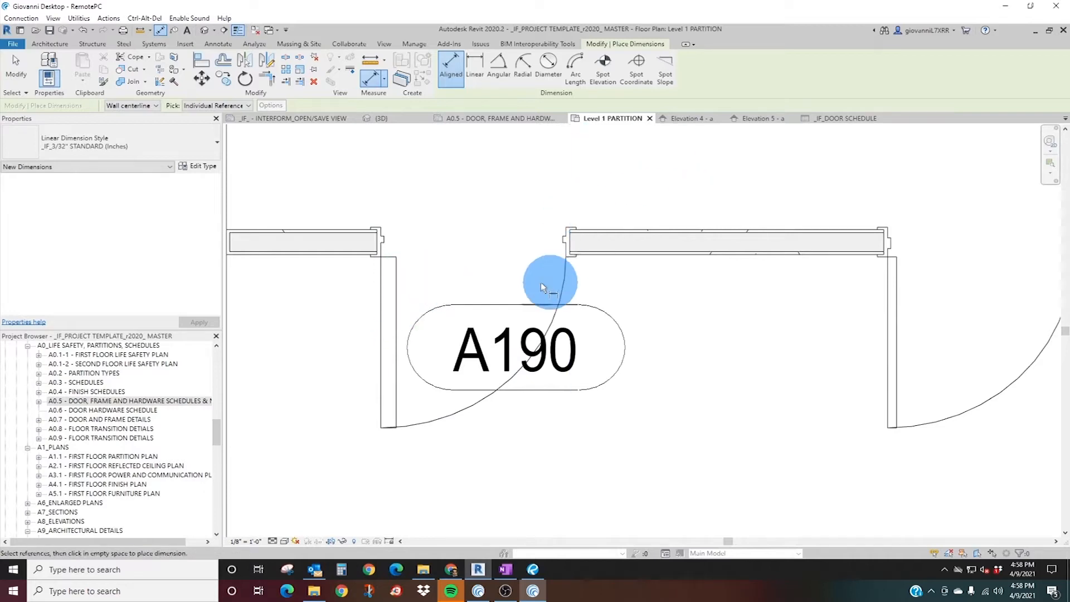
pyautogui.press('Escape')
pyautogui.press('Escape')
# Set the A190 door type's thickness to 0' 1 3/4" in its type properties and check the value in the door schedule.
pyautogui.click(394, 294)
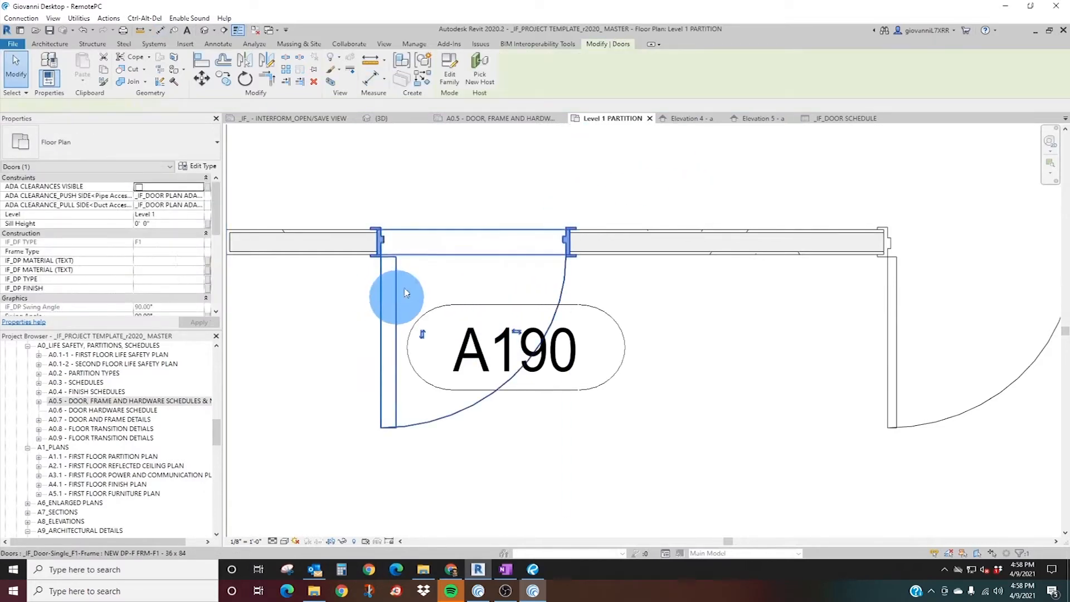
pyautogui.click(202, 167)
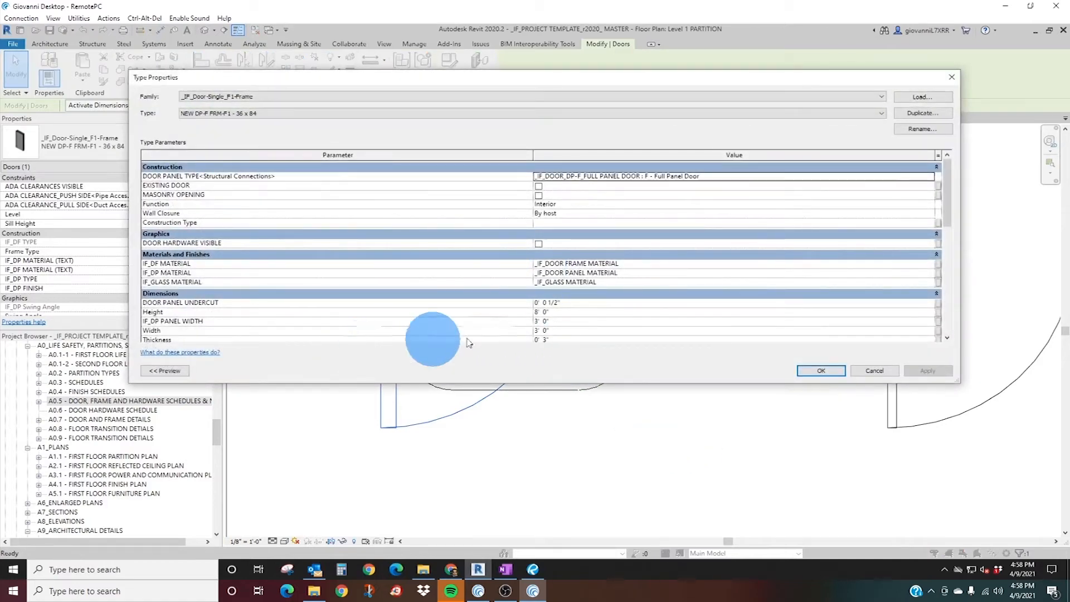
pyautogui.scroll(-2, 449, 291)
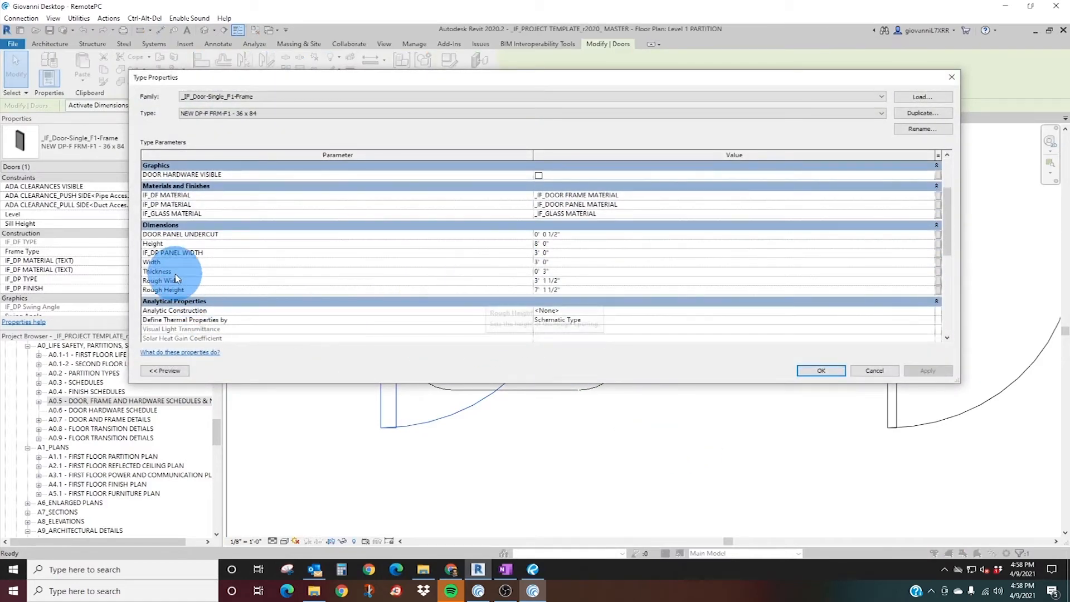
pyautogui.click(560, 271)
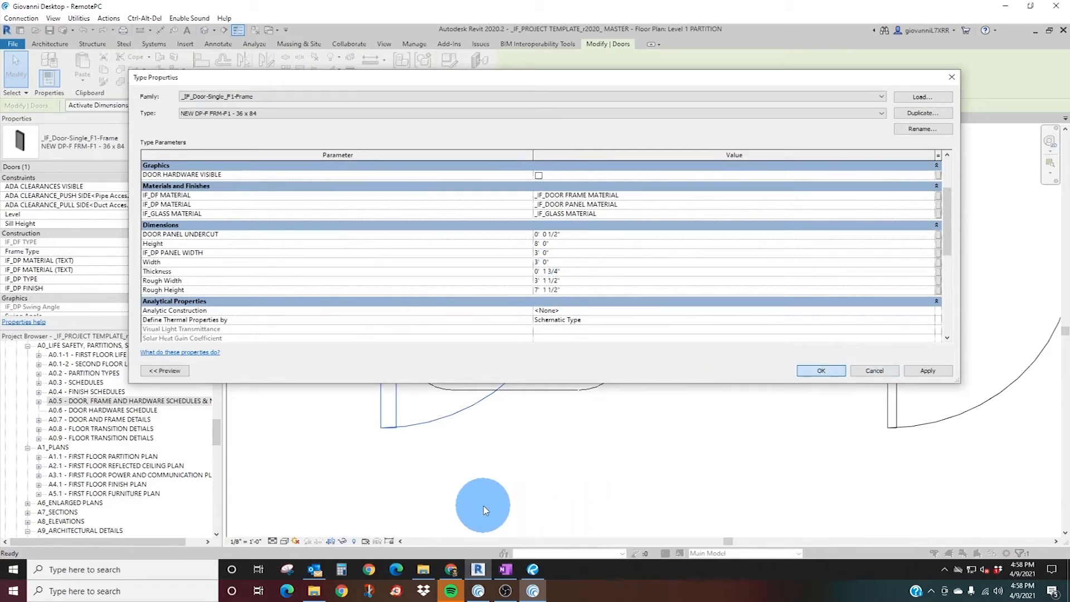
pyautogui.press('Return')
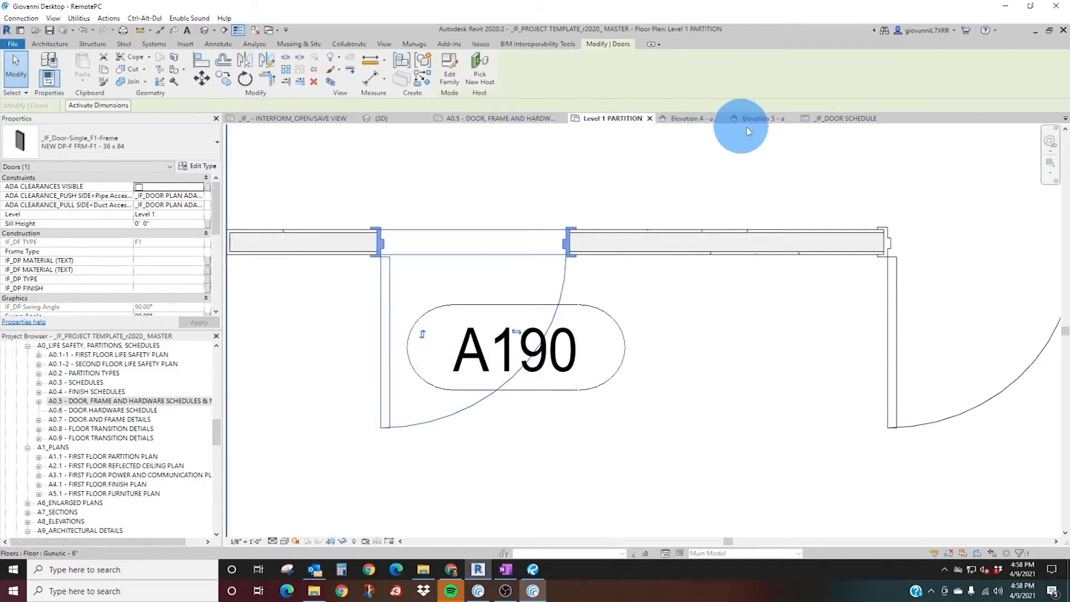
pyautogui.click(839, 118)
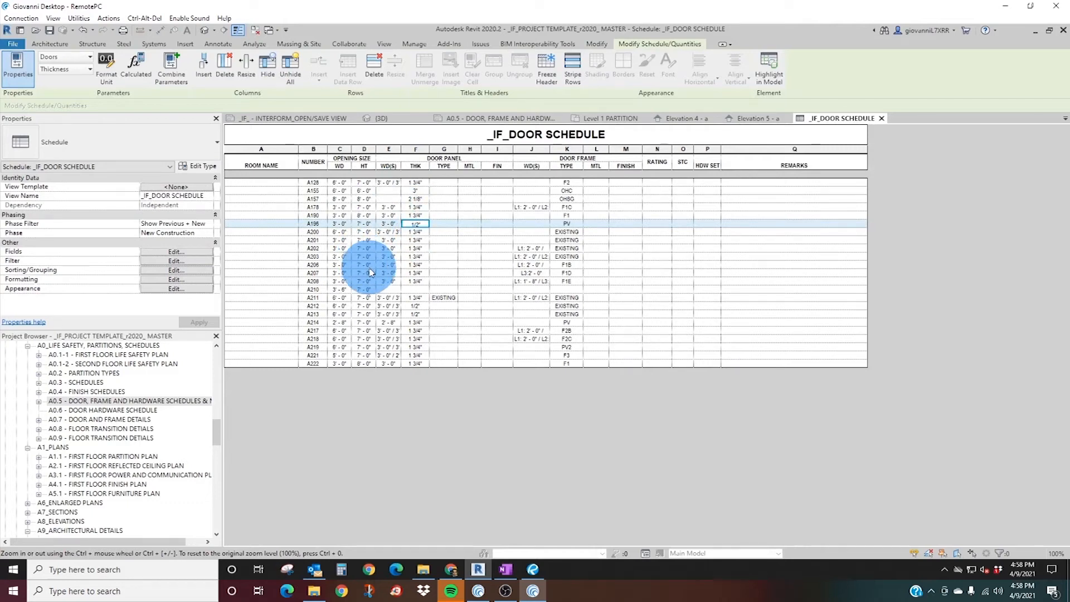
# In the Level 1 PARTITION plan, review the full list of type parameters for door A190, from dimensions to identity data.
pyautogui.click(610, 119)
pyautogui.scroll(-3, 525, 390)
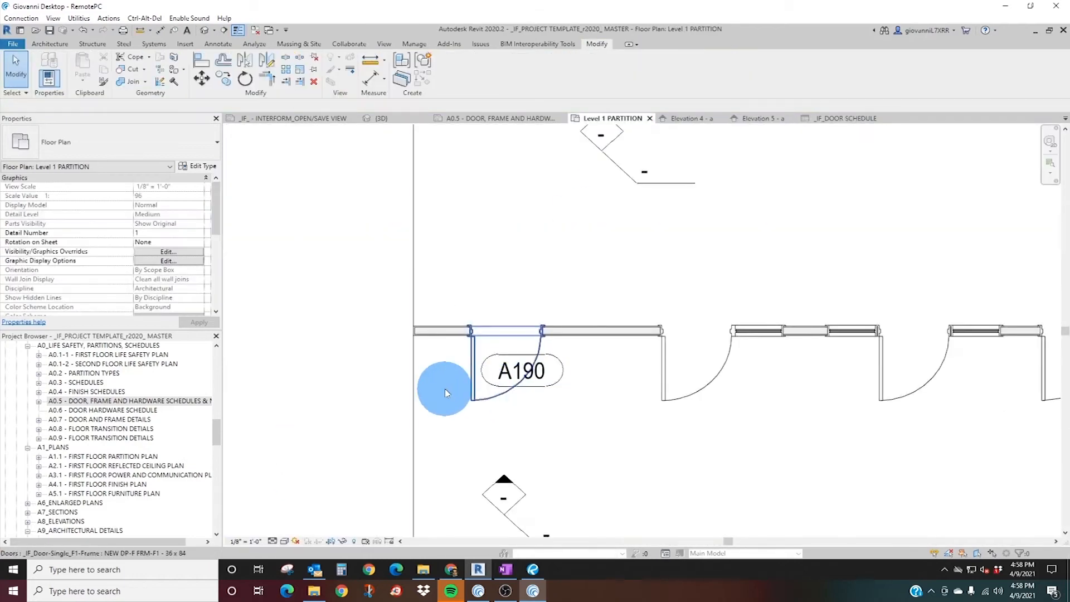
pyautogui.click(467, 364)
pyautogui.click(197, 165)
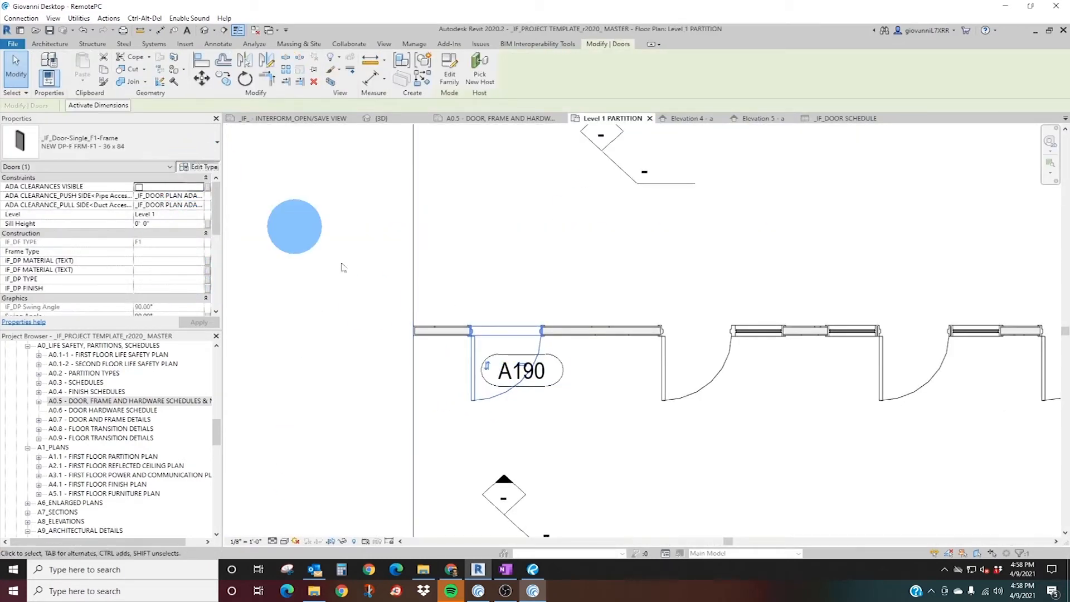
pyautogui.scroll(-3, 410, 286)
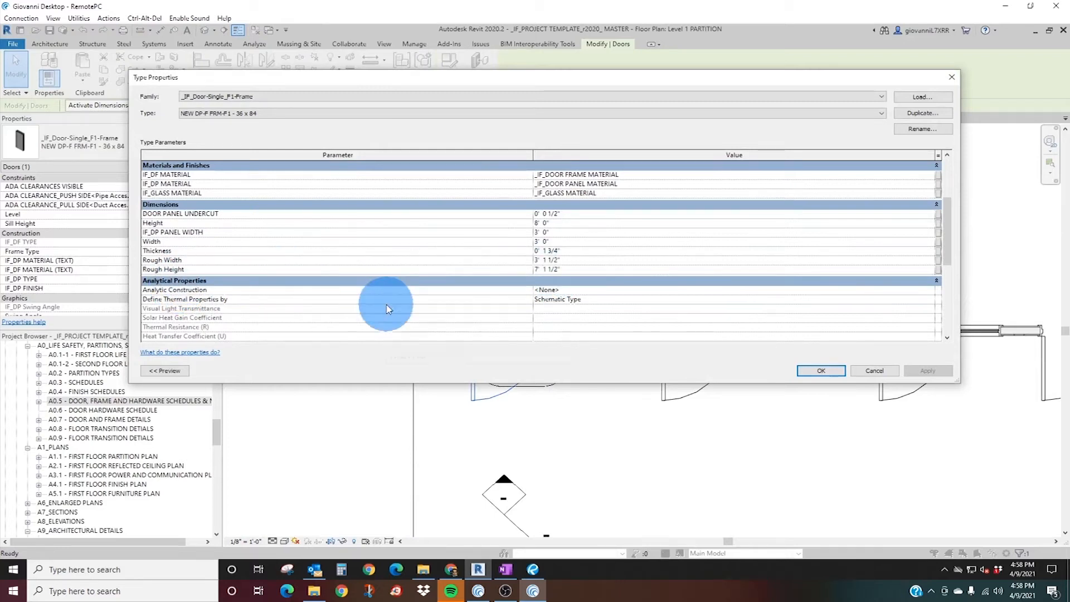
pyautogui.scroll(-2, 387, 316)
pyautogui.scroll(-5, 388, 316)
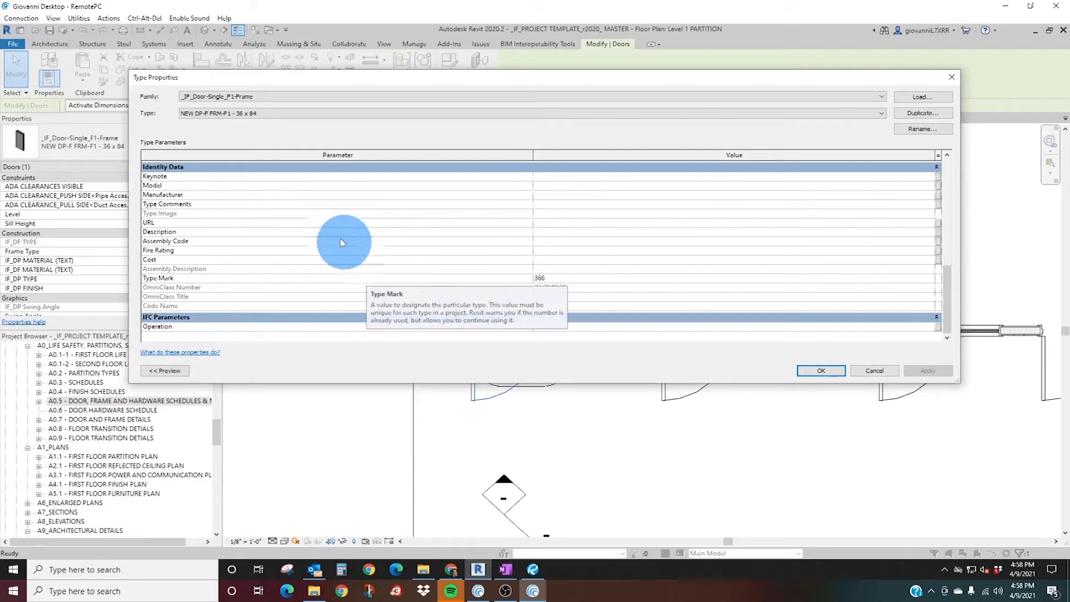
pyautogui.scroll(4, 328, 316)
pyautogui.scroll(4, 328, 316)
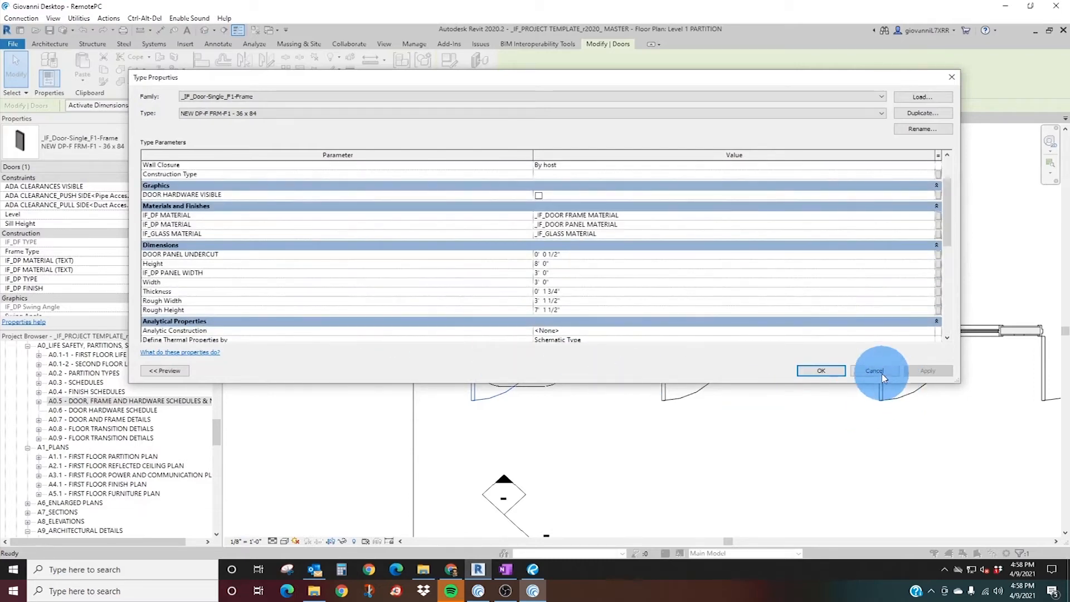
pyautogui.click(882, 374)
# Review the type parameters of the existing single F1 door in the upper wall of the plan.
pyautogui.moveTo(505, 223); pyautogui.dragTo(464, 365, button='middle')
pyautogui.click(455, 201)
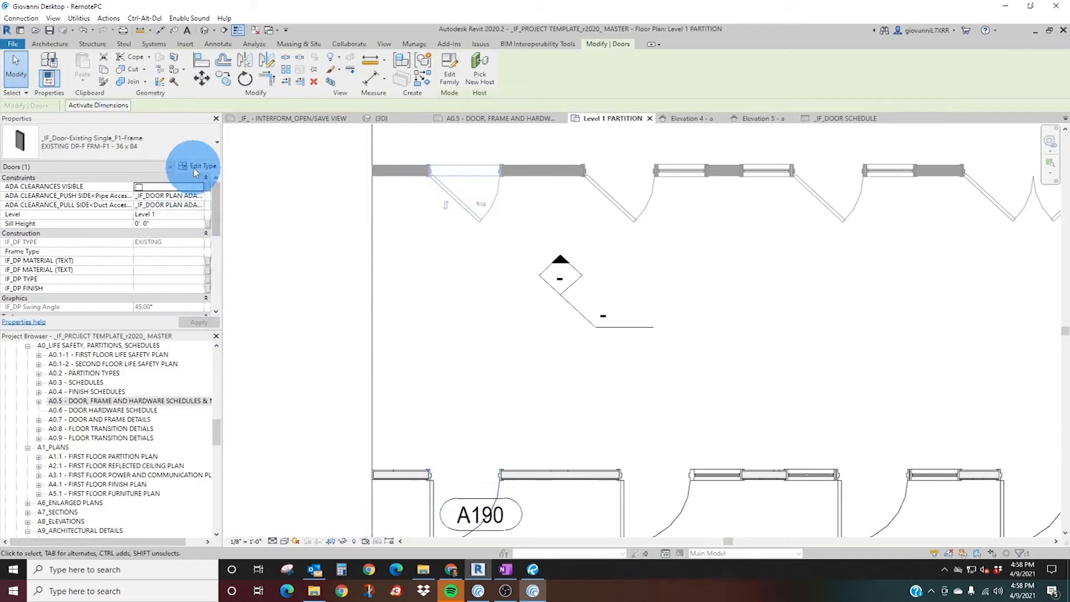
pyautogui.click(197, 167)
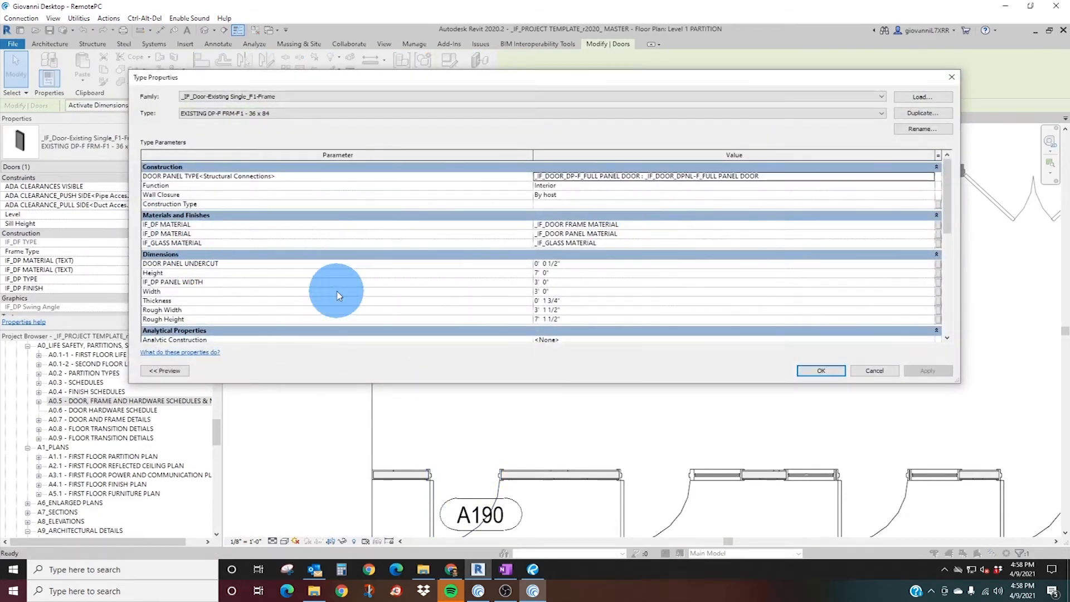
pyautogui.scroll(-2, 491, 279)
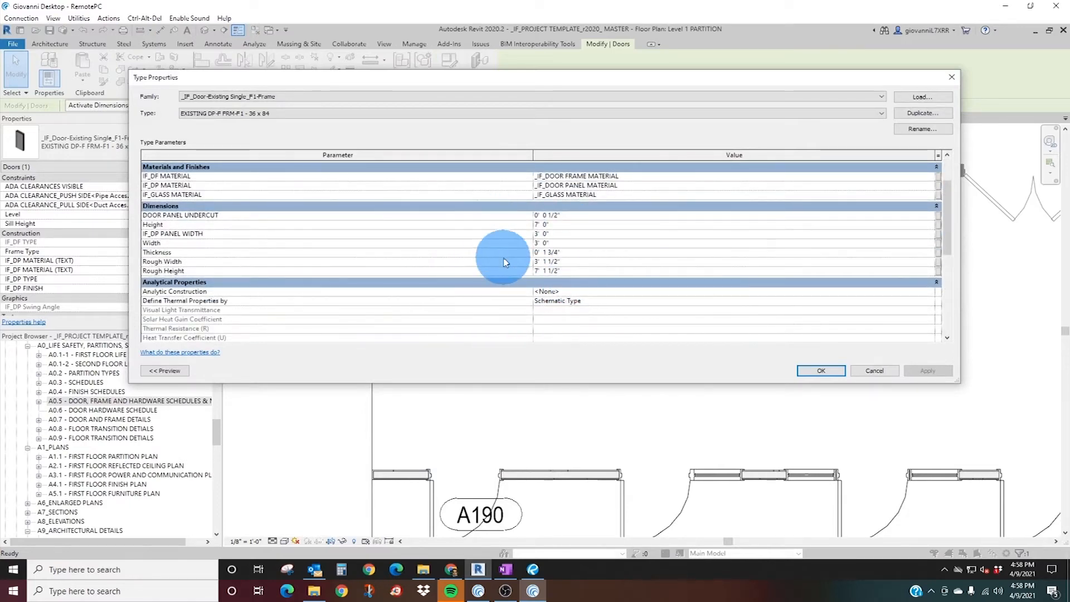
pyautogui.scroll(2, 502, 259)
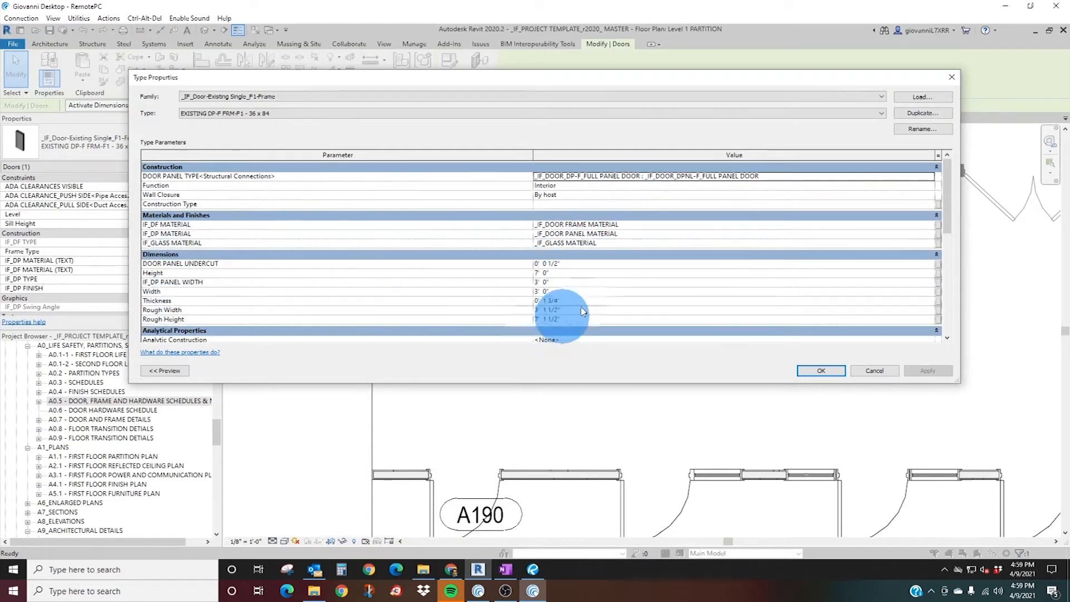
pyautogui.click(875, 371)
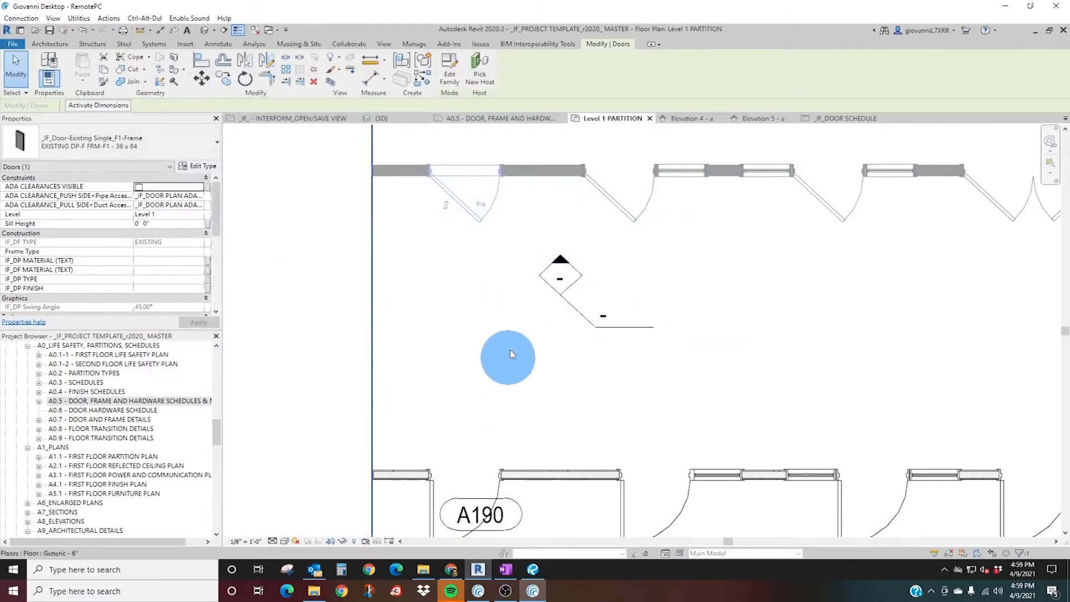
# Turn on ADA clearances for the F1B single-sidelite door to the right of door A190.
pyautogui.click(526, 295)
pyautogui.moveTo(709, 442); pyautogui.dragTo(518, 328, button='middle')
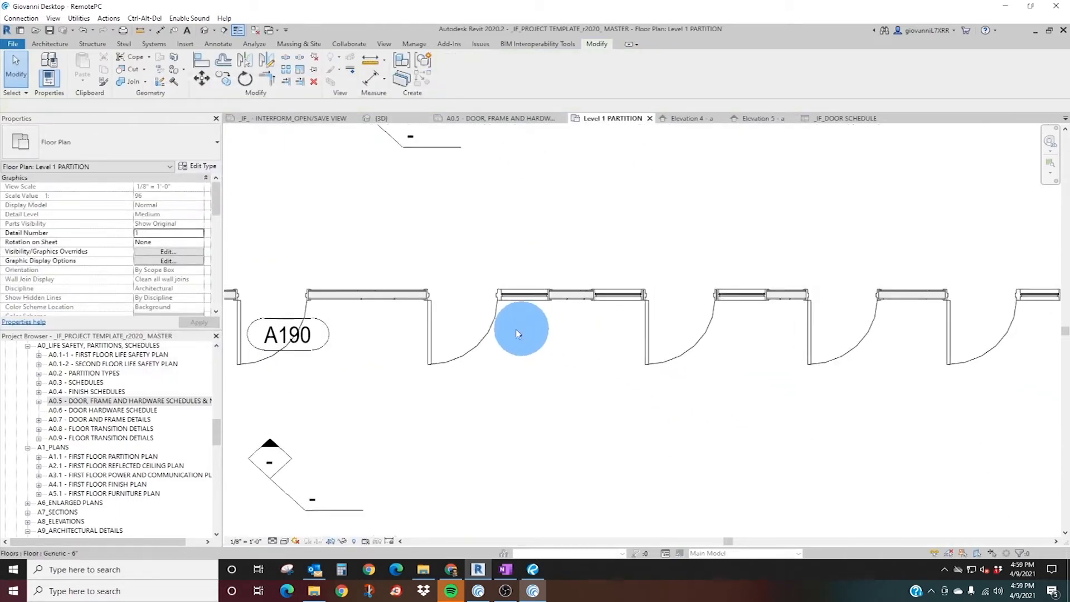
pyautogui.click(479, 342)
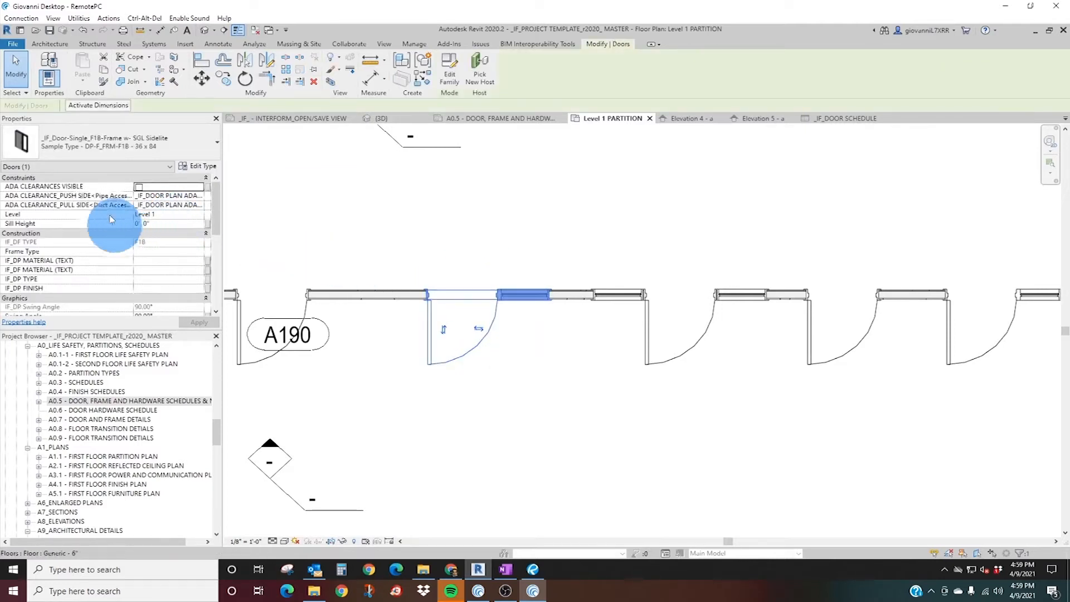
pyautogui.click(140, 189)
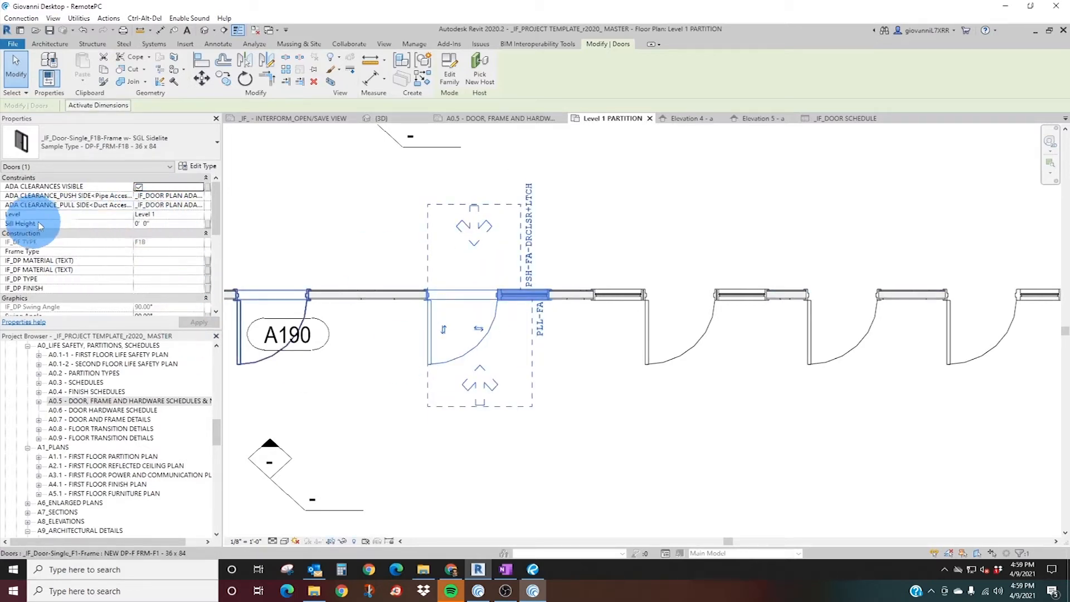
# Try a 120° swing angle on the F1B sidelite door, and undo the change.
pyautogui.scroll(-3, 179, 295)
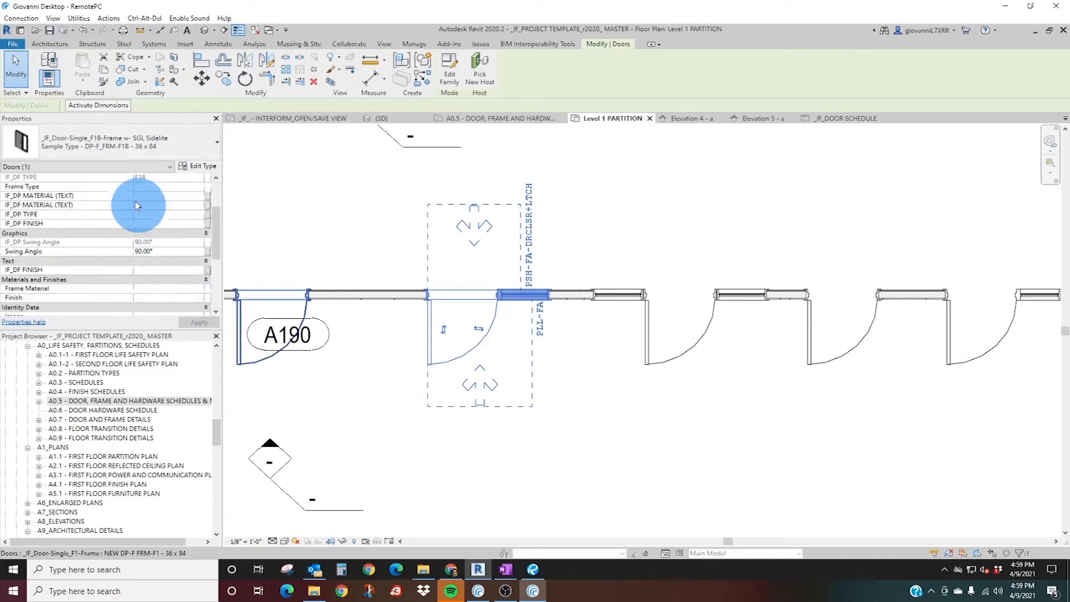
pyautogui.scroll(1, 146, 200)
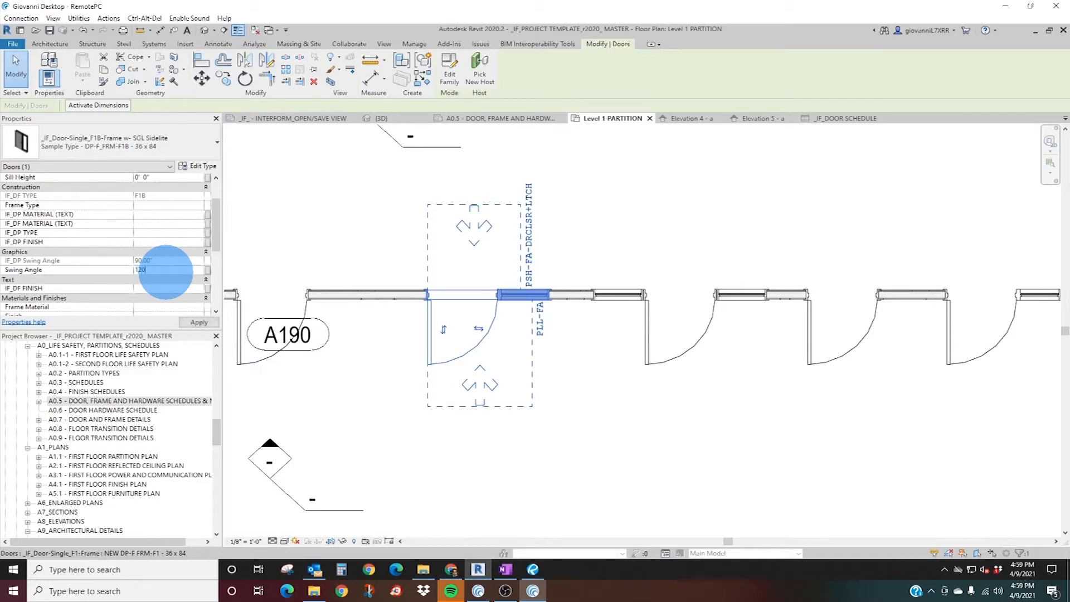
pyautogui.hotkey('ctrl', 'z')
# Reselect the F1B sidelite door and turn off its ADA clearances.
pyautogui.click(436, 355)
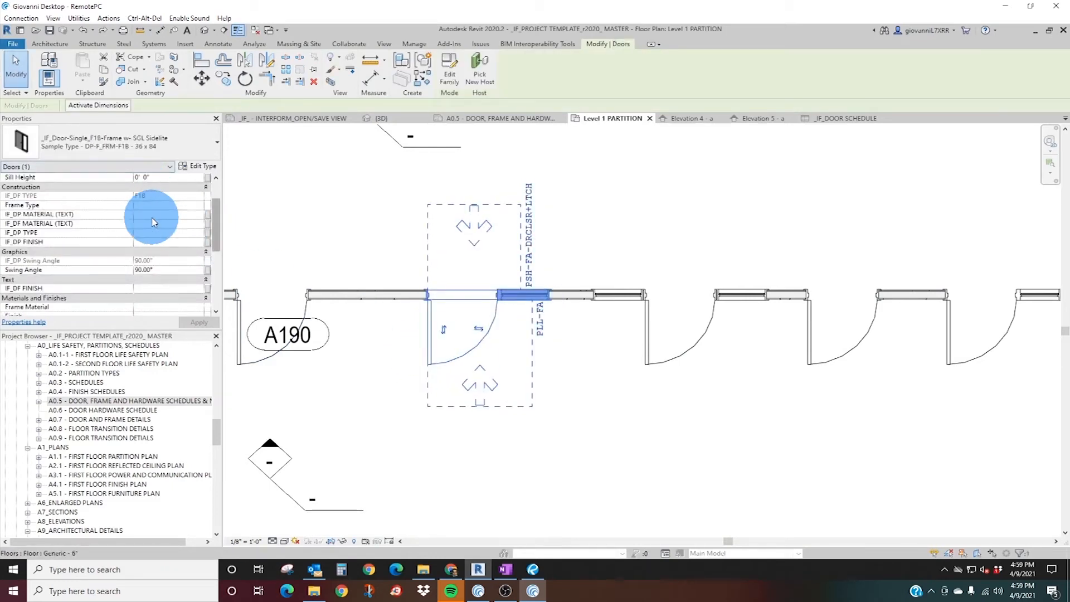
pyautogui.scroll(2, 140, 192)
pyautogui.click(138, 188)
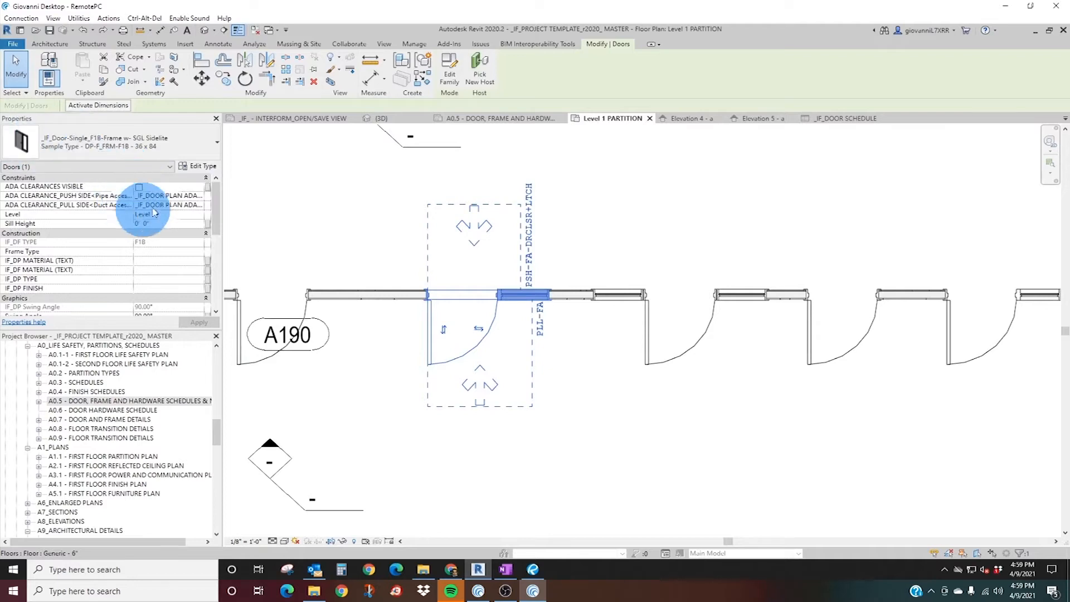
# Examine the IF_DF SIDELITE WIDTH type parameter of the F1B sidelite door and compare it with the door's sidelite in plan.
pyautogui.click(199, 167)
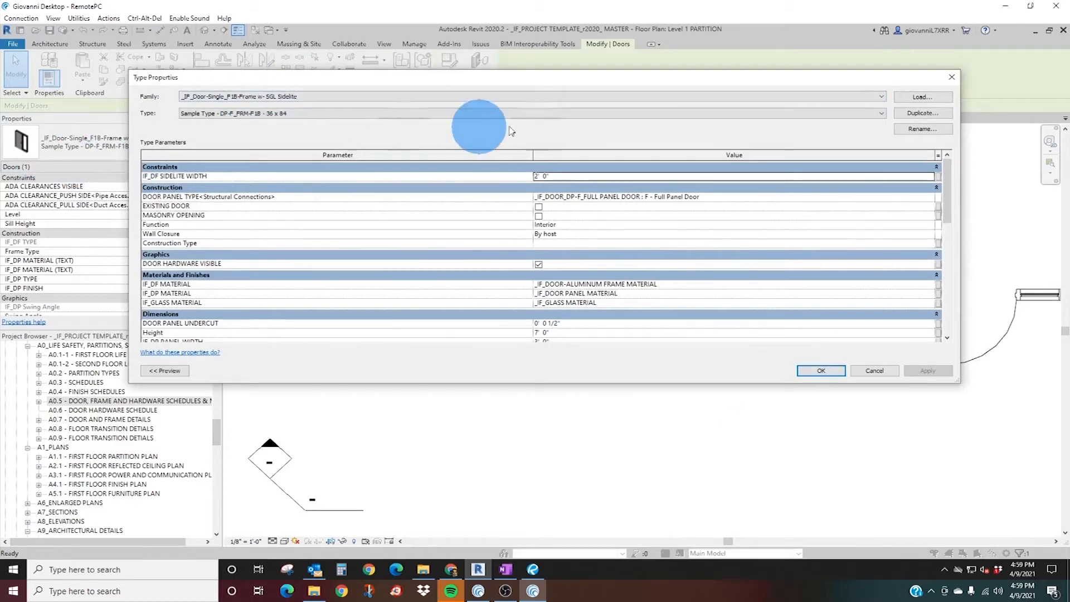
pyautogui.click(876, 371)
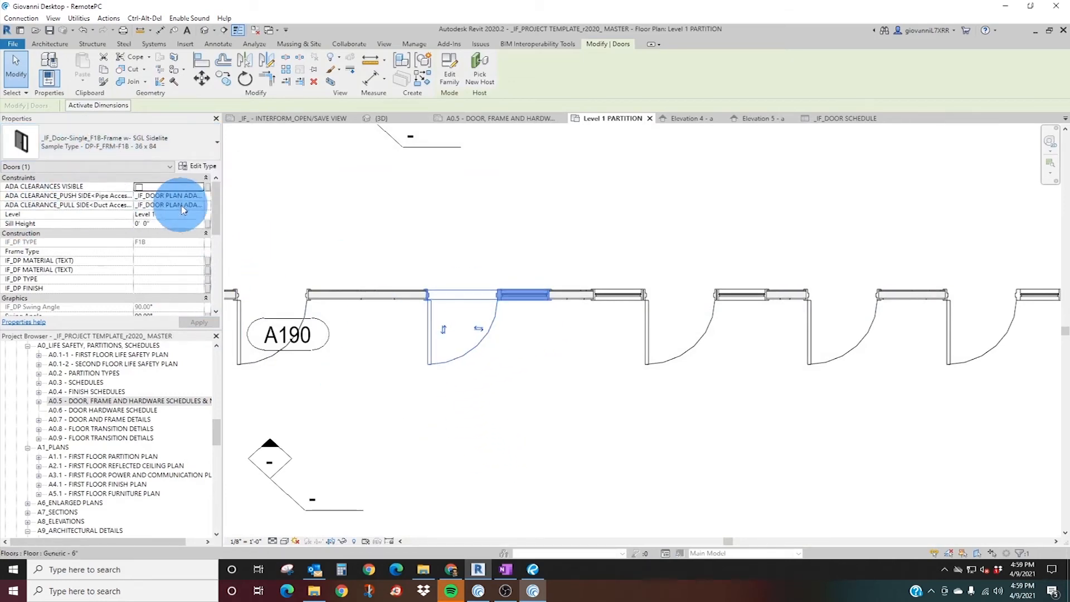
pyautogui.click(204, 167)
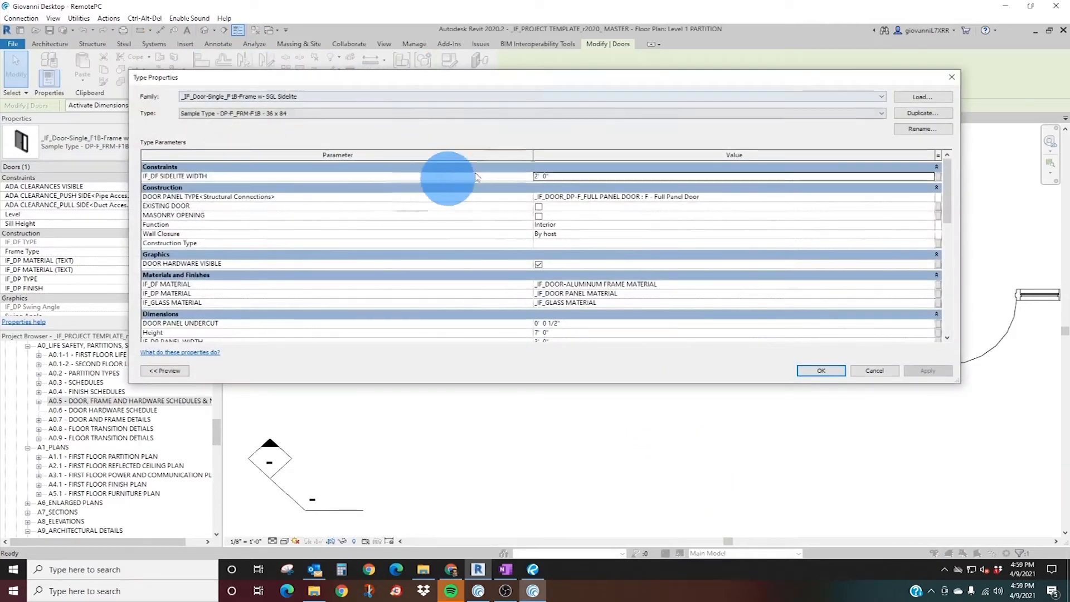
pyautogui.moveTo(424, 83); pyautogui.dragTo(489, 140)
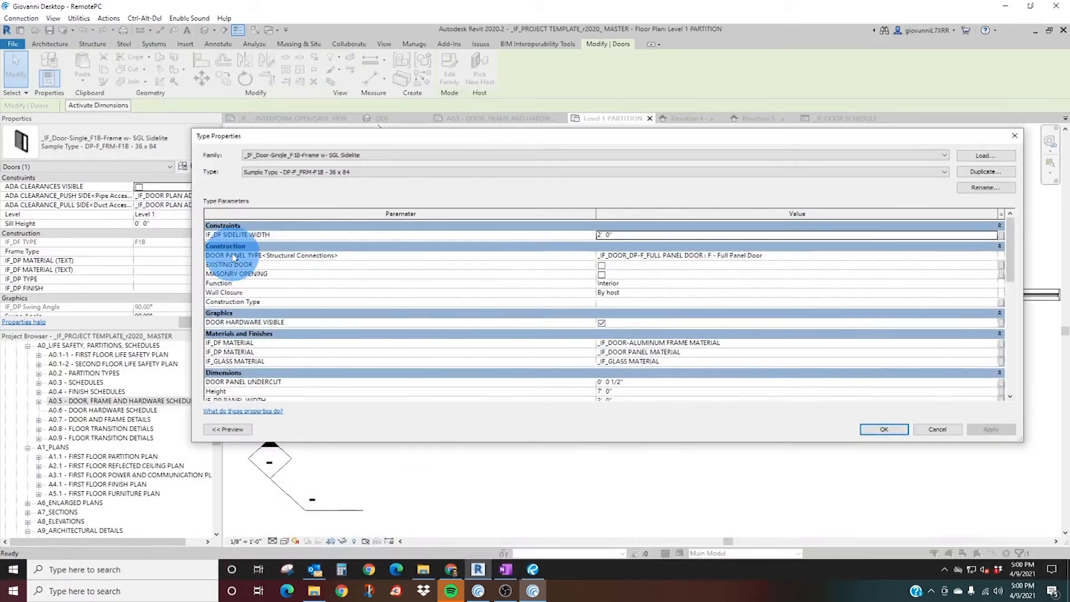
pyautogui.click(634, 235)
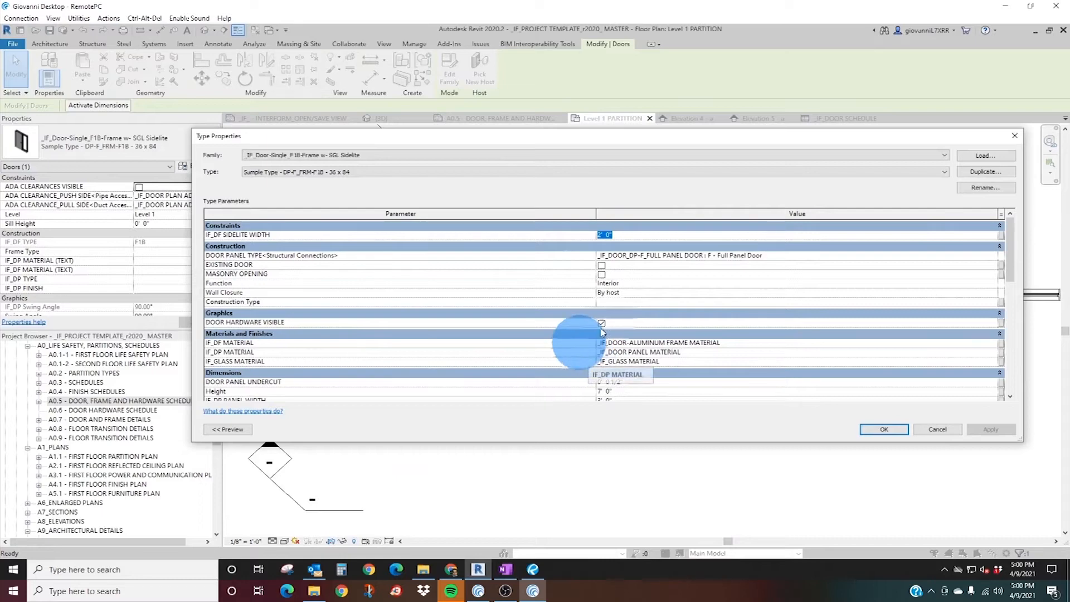
pyautogui.moveTo(619, 137); pyautogui.dragTo(572, 333)
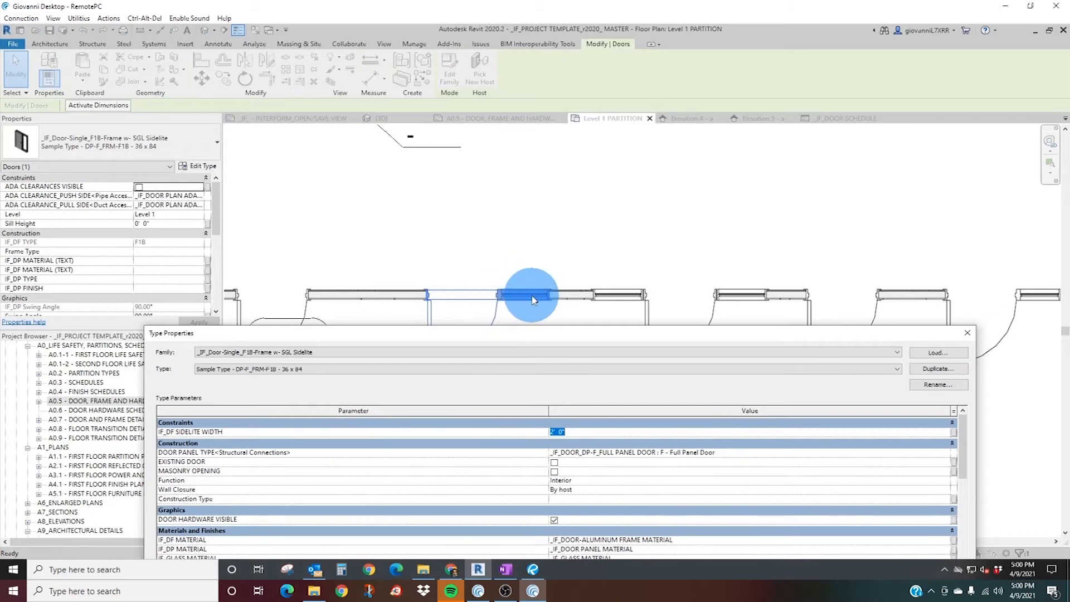
pyautogui.moveTo(534, 336); pyautogui.dragTo(529, 210)
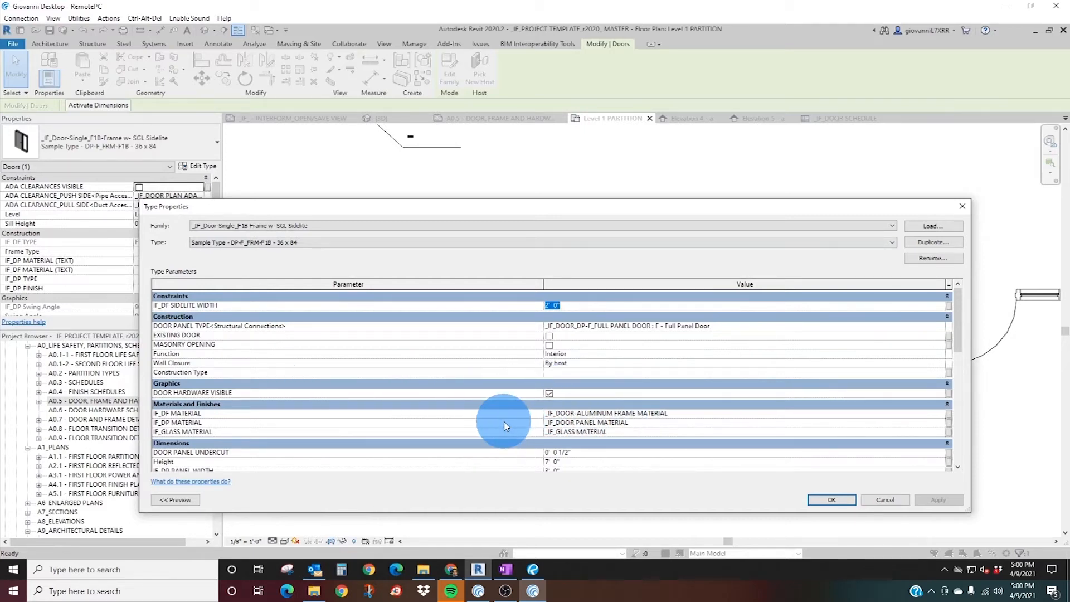
# Review the material, dimension, analytical and identity data type parameters of the F1B sidelite door.
pyautogui.scroll(-2, 491, 422)
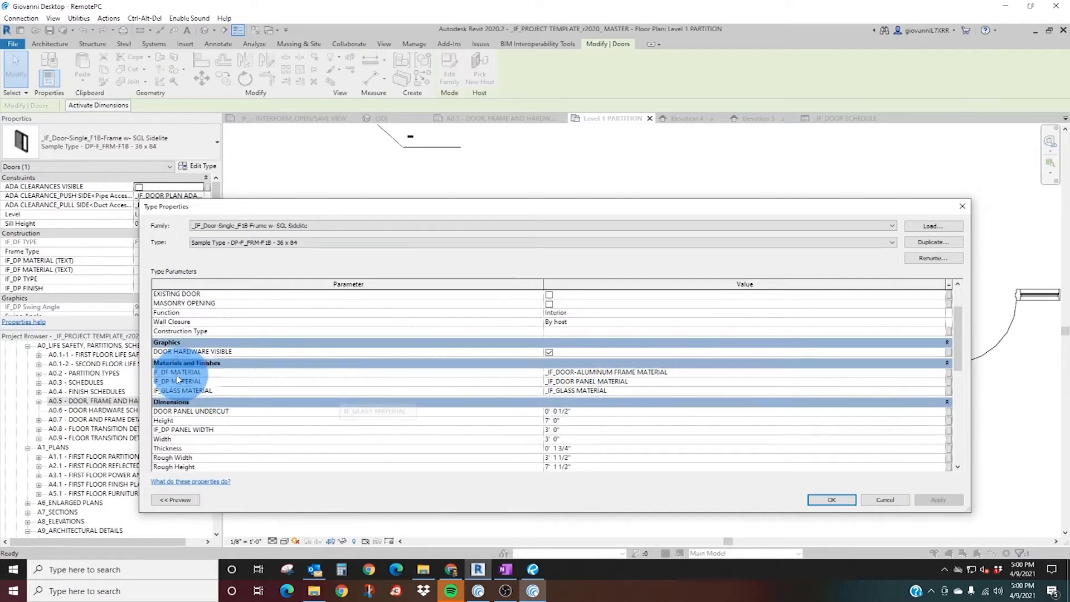
pyautogui.moveTo(163, 384)
pyautogui.mouseDown()
pyautogui.moveTo(206, 388)
pyautogui.moveTo(174, 393)
pyautogui.mouseUp()
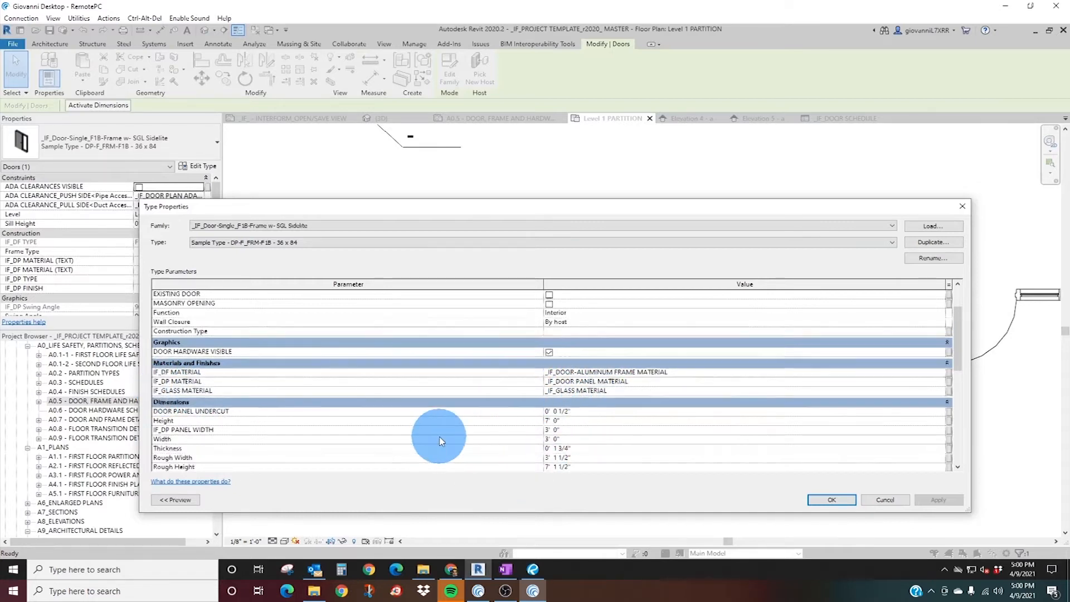
pyautogui.scroll(-2, 439, 441)
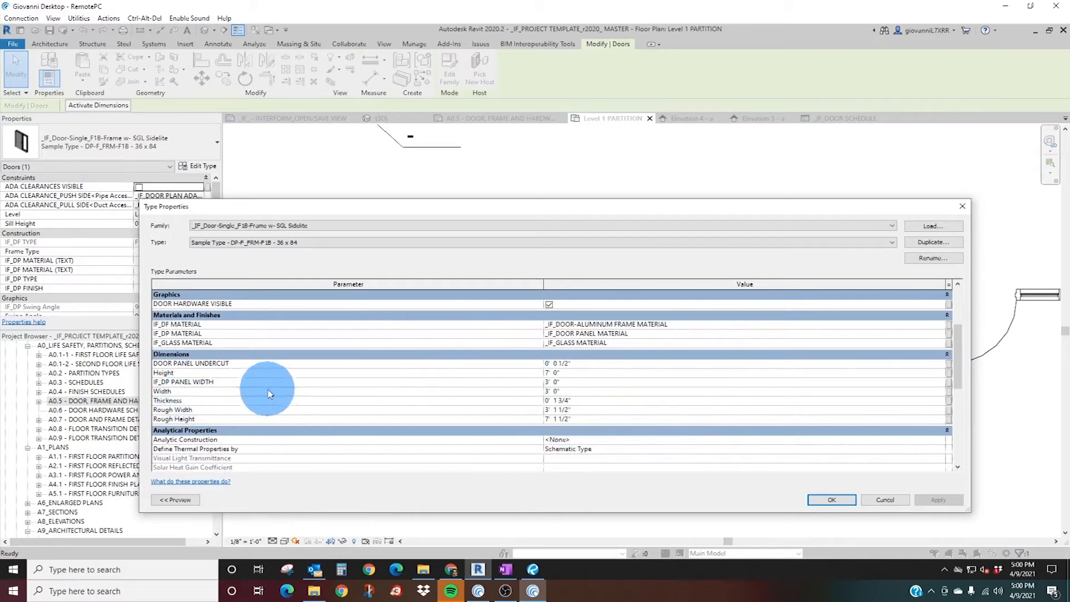
pyautogui.scroll(-5, 499, 450)
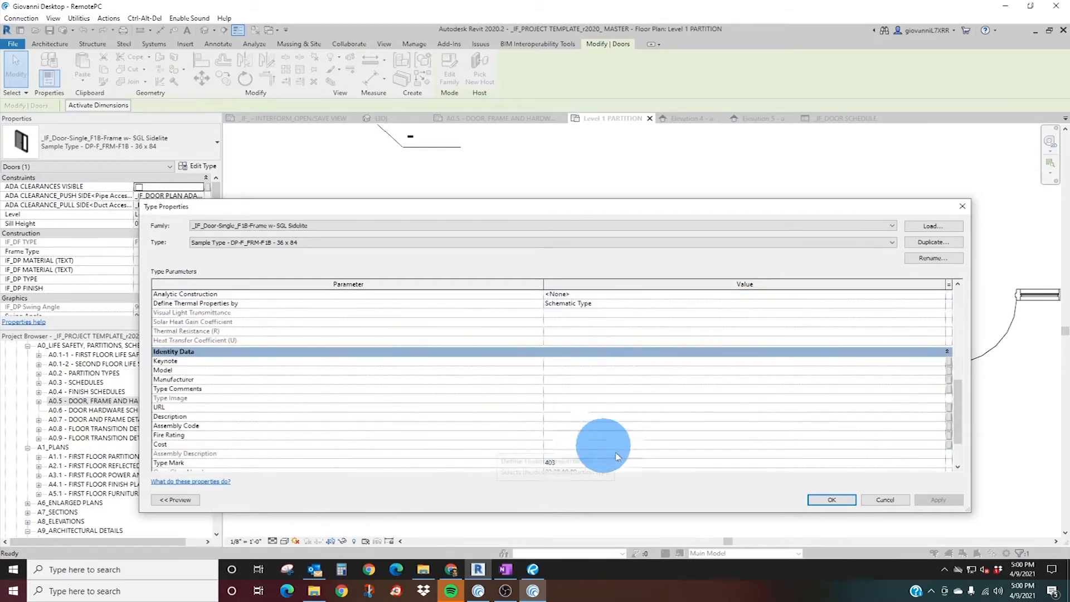
pyautogui.click(832, 500)
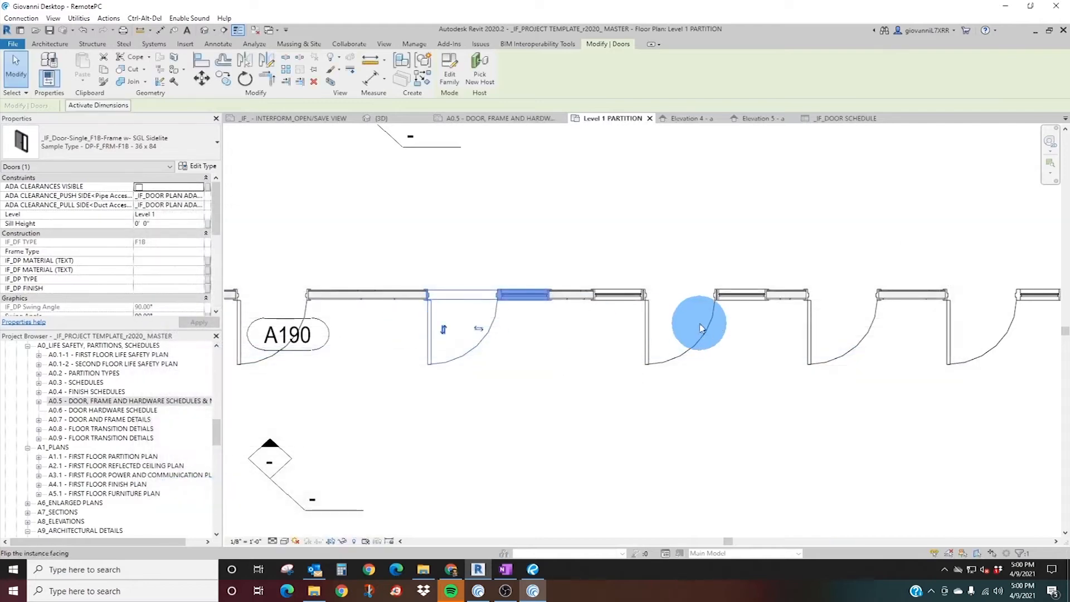
# Review the type properties of the F1C dual-sidelite door and inspect its two sidelites in plan.
pyautogui.click(318, 315)
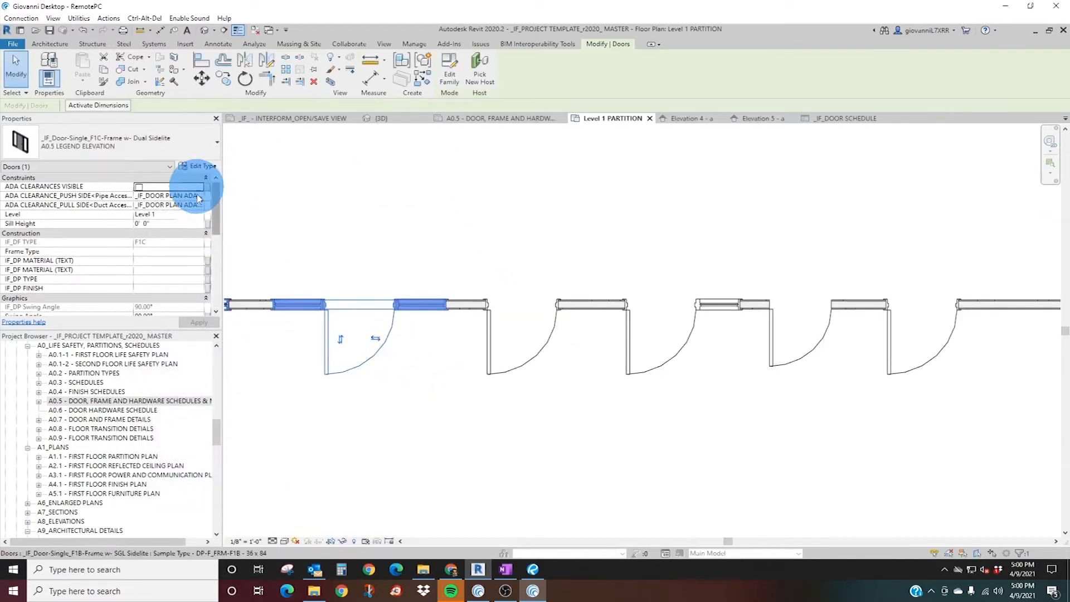
pyautogui.click(202, 168)
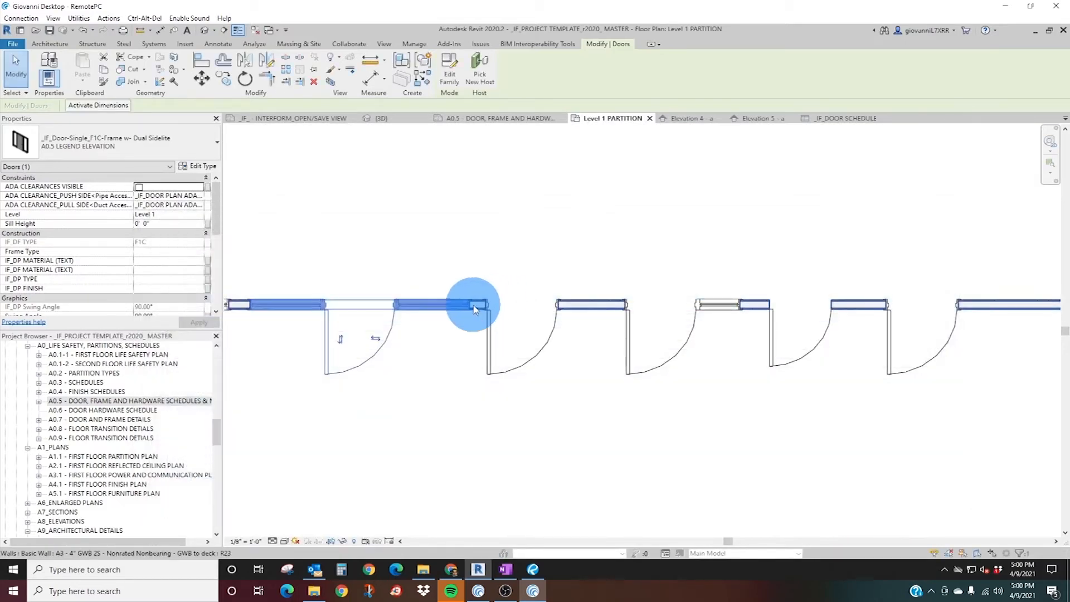
pyautogui.moveTo(409, 307); pyautogui.dragTo(404, 317, button='middle')
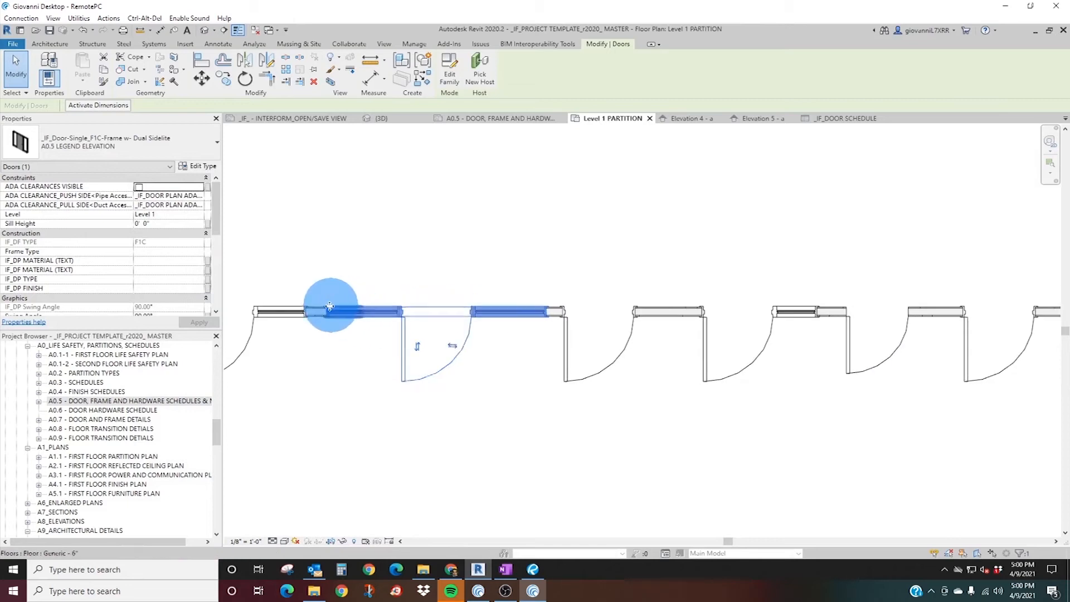
pyautogui.click(446, 463)
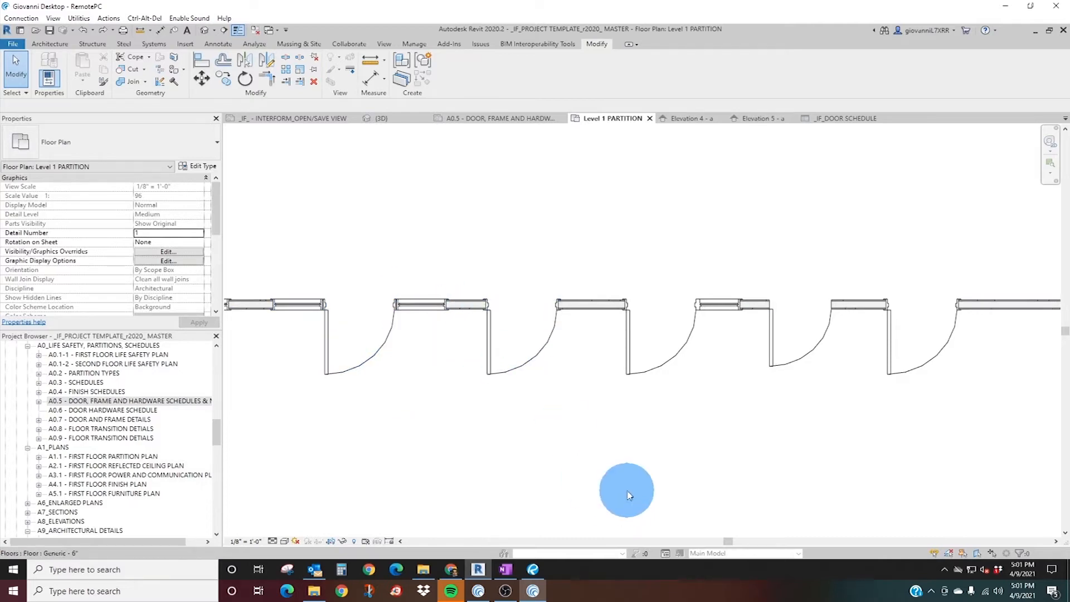
# Turn on ADA clearances for the double F1-frame door at the west end of the lower wall.
pyautogui.scroll(-5, 671, 316)
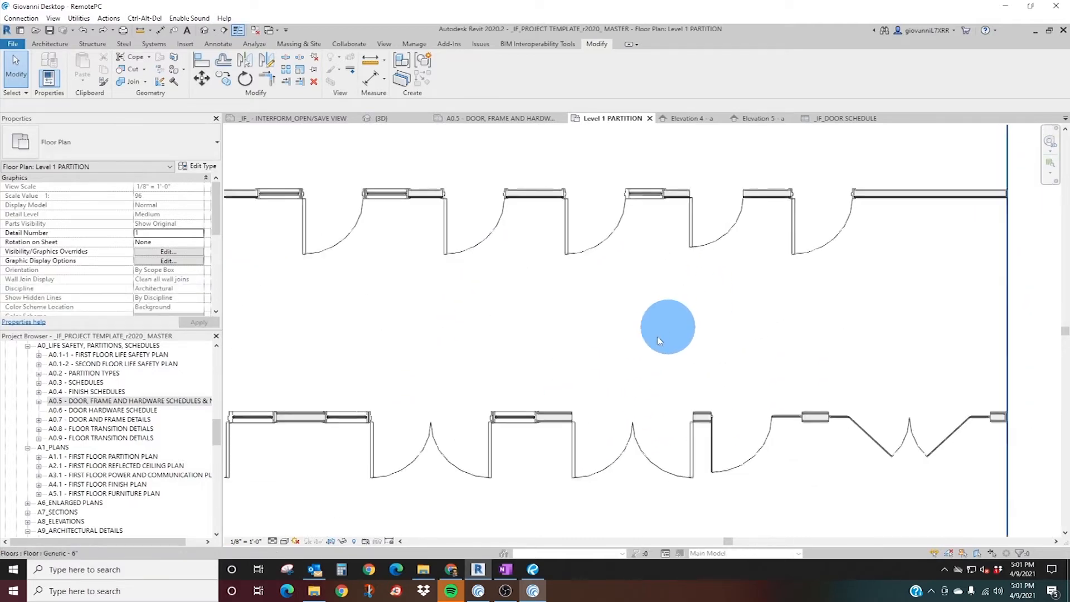
pyautogui.scroll(4, 467, 394)
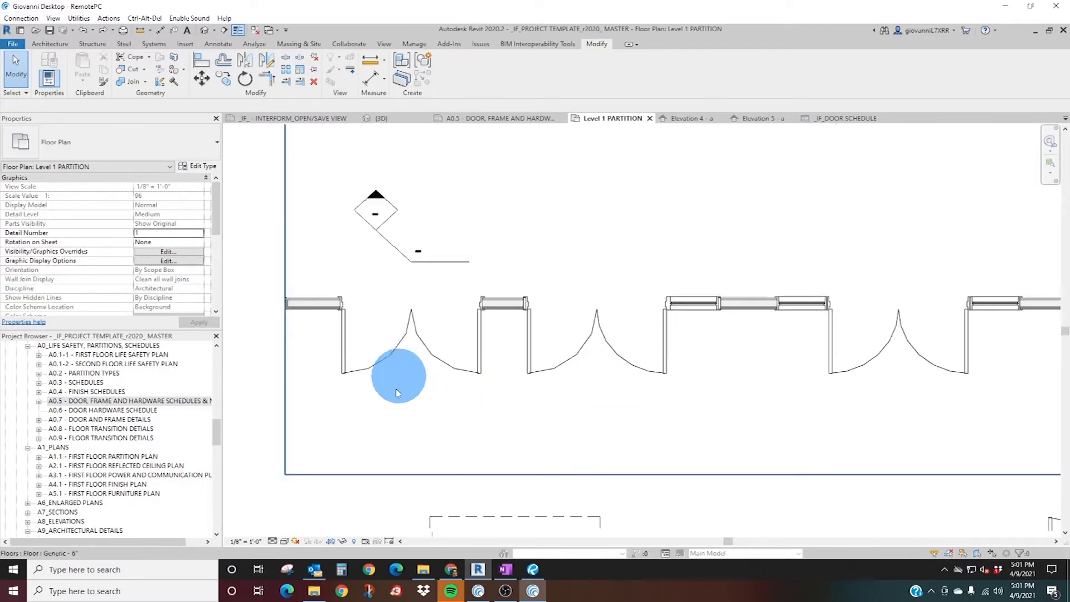
pyautogui.click(447, 368)
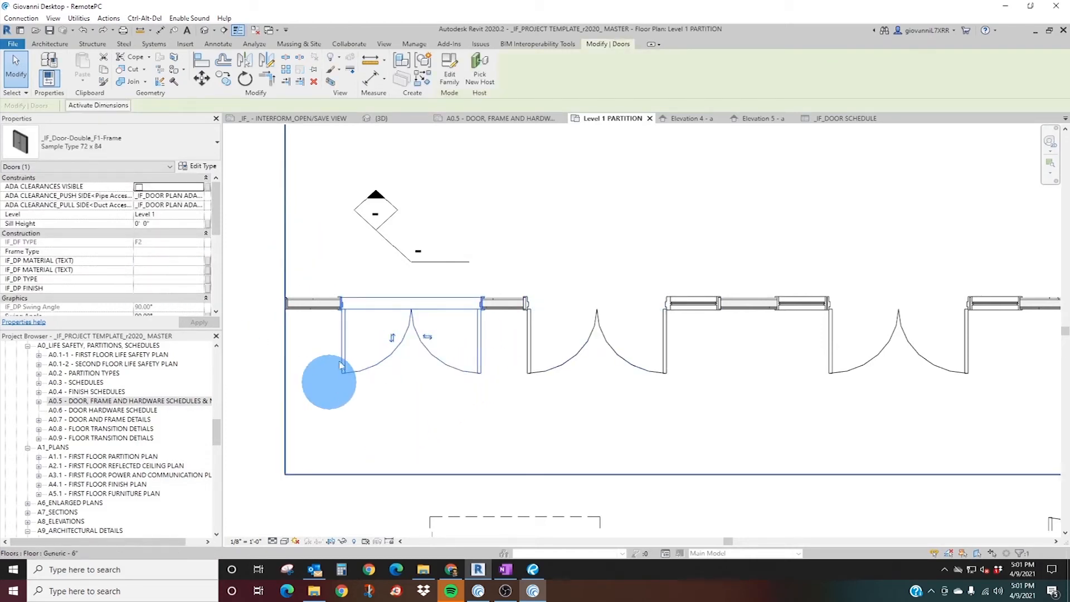
pyautogui.click(139, 188)
pyautogui.moveTo(304, 334); pyautogui.dragTo(404, 374, button='middle')
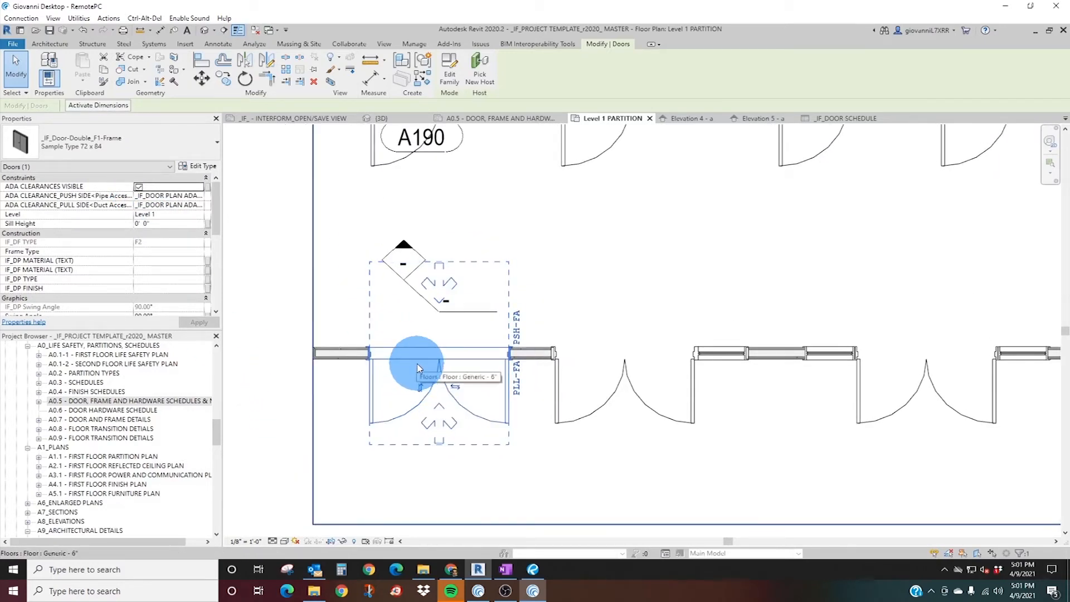
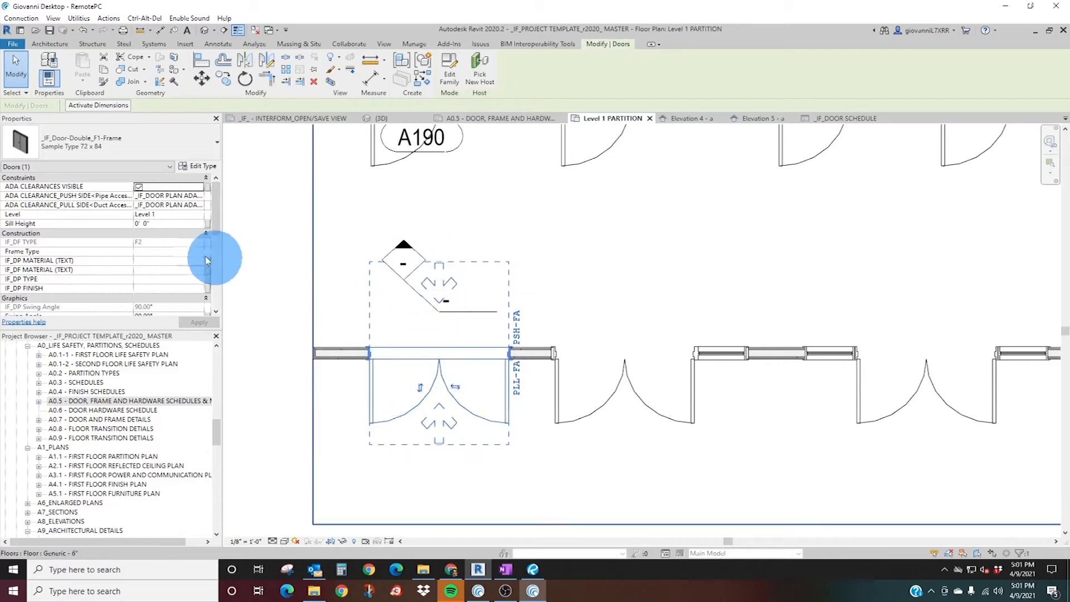
# Choose a front-approach option for the push-side ADA clearance of the selected double F1-frame door.
pyautogui.click(94, 144)
pyautogui.click(98, 160)
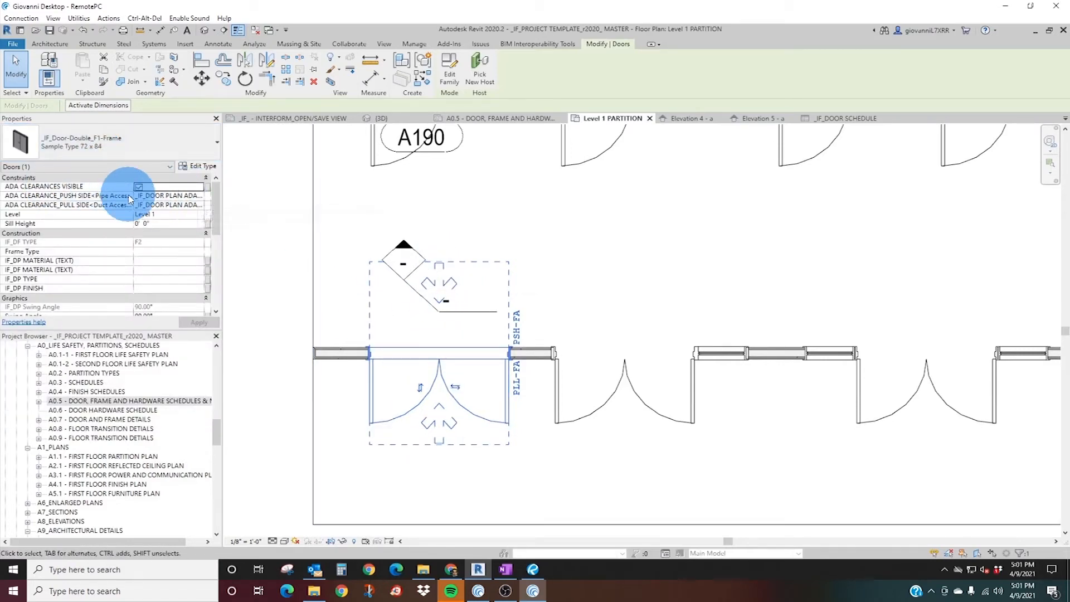
pyautogui.click(200, 196)
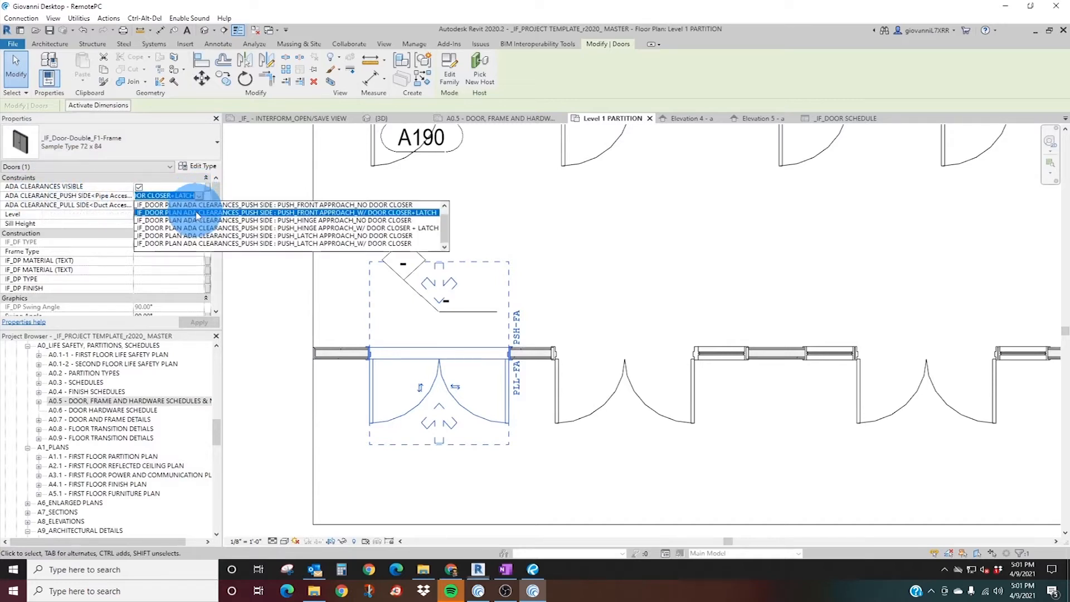
pyautogui.scroll(1, 273, 211)
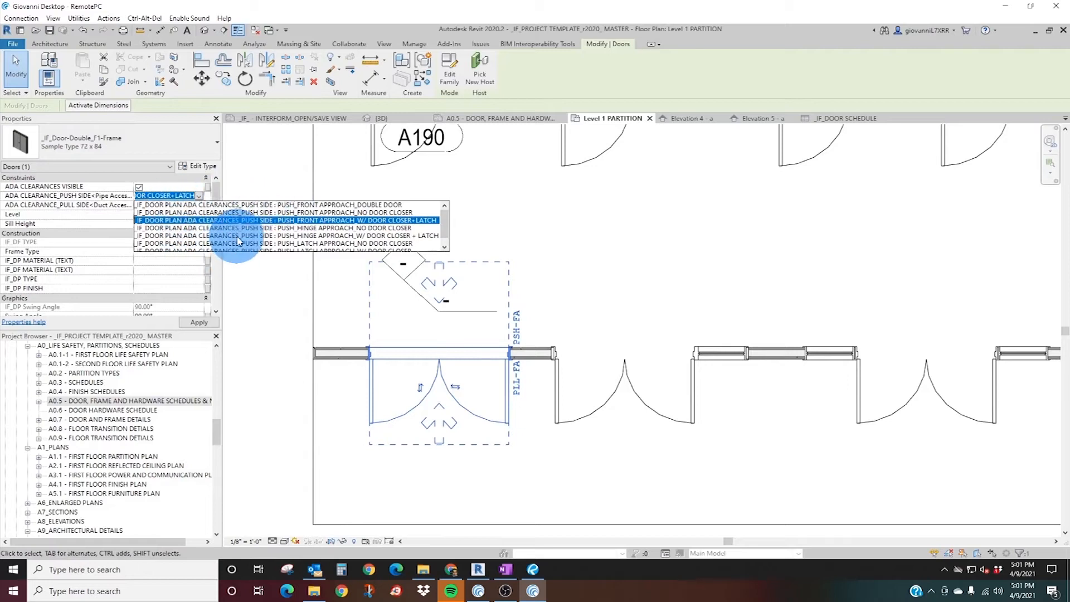
pyautogui.click(374, 212)
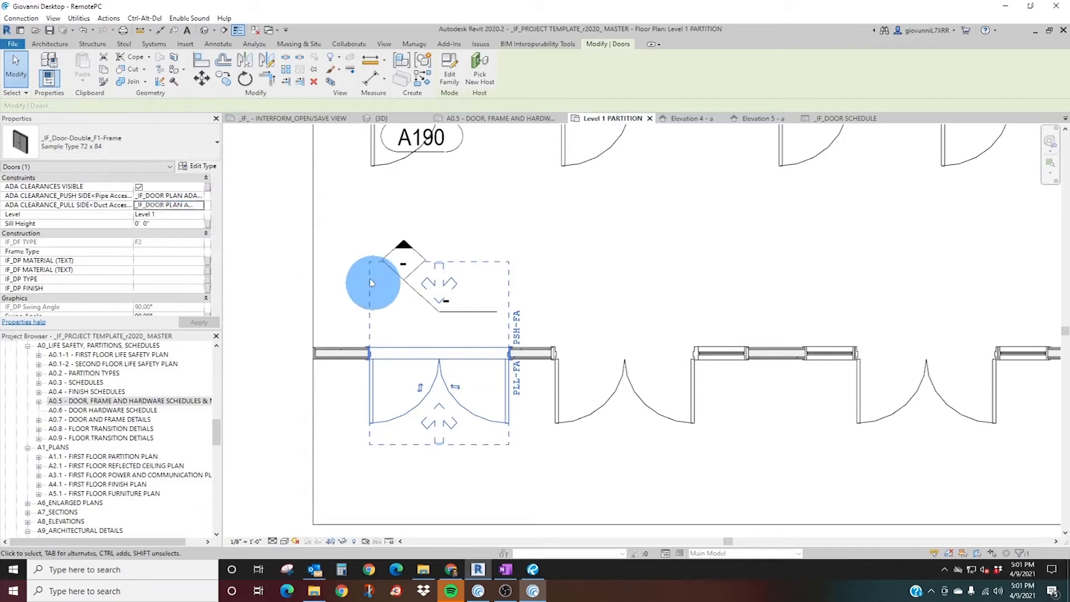
# Review the pull-side ADA clearance options of the double F1-frame door and choose a front-approach option.
pyautogui.click(201, 208)
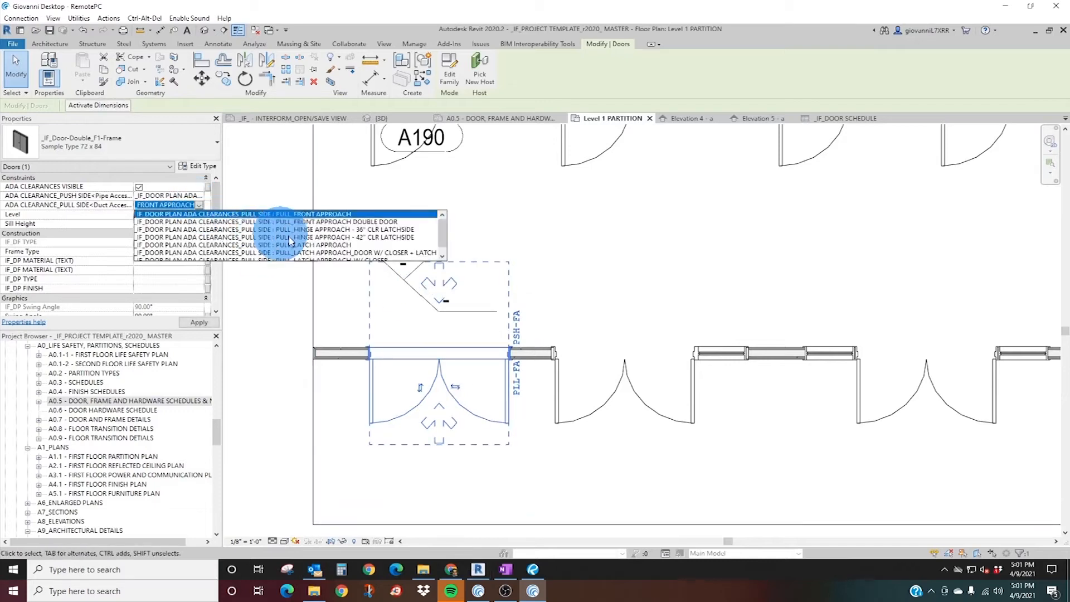
pyautogui.scroll(-1, 315, 231)
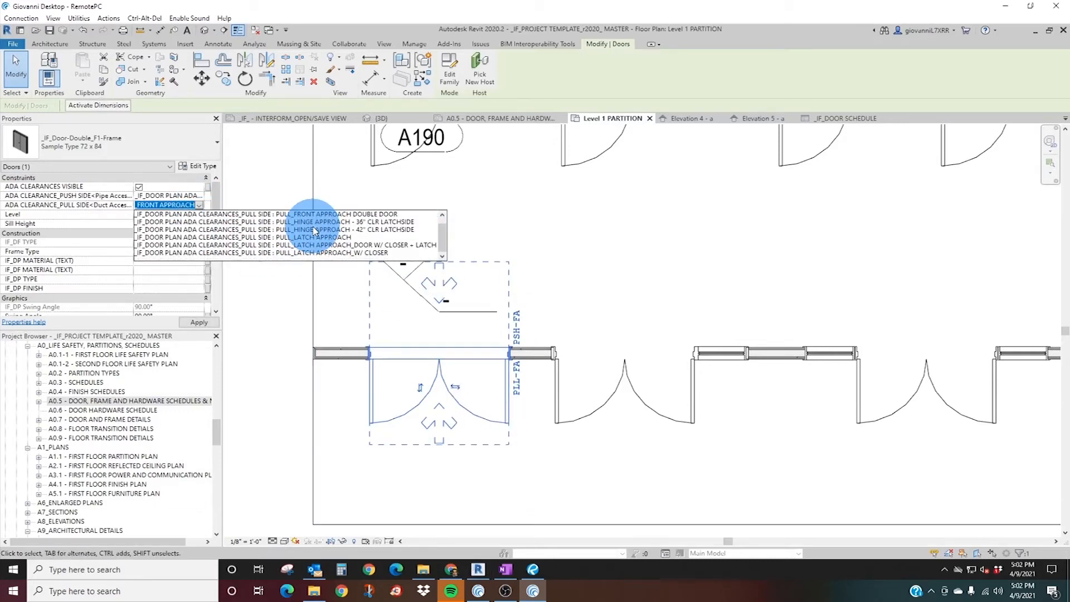
pyautogui.scroll(1, 314, 230)
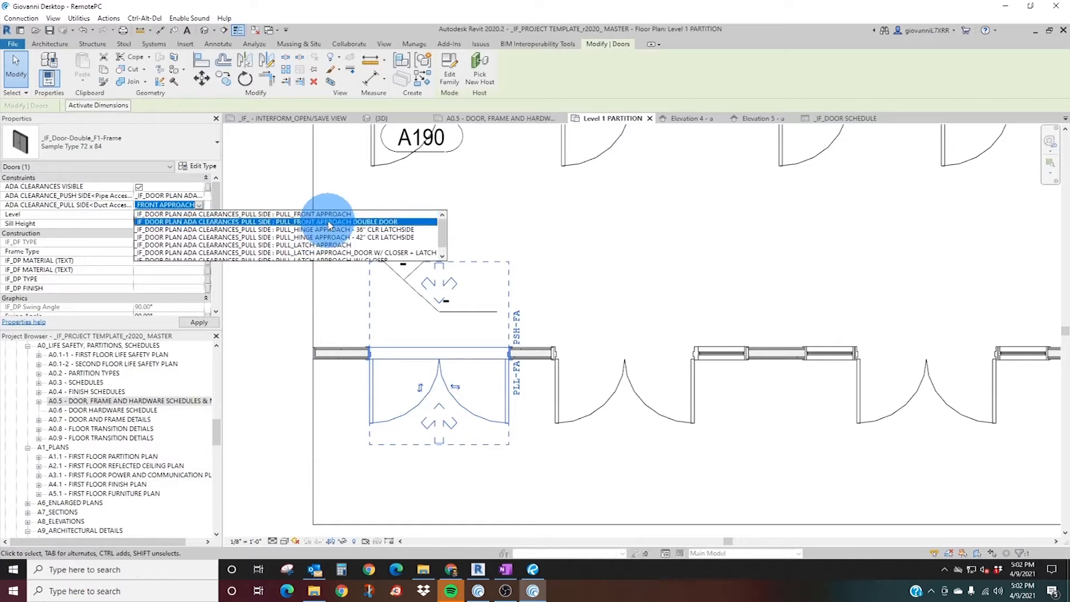
pyautogui.click(325, 215)
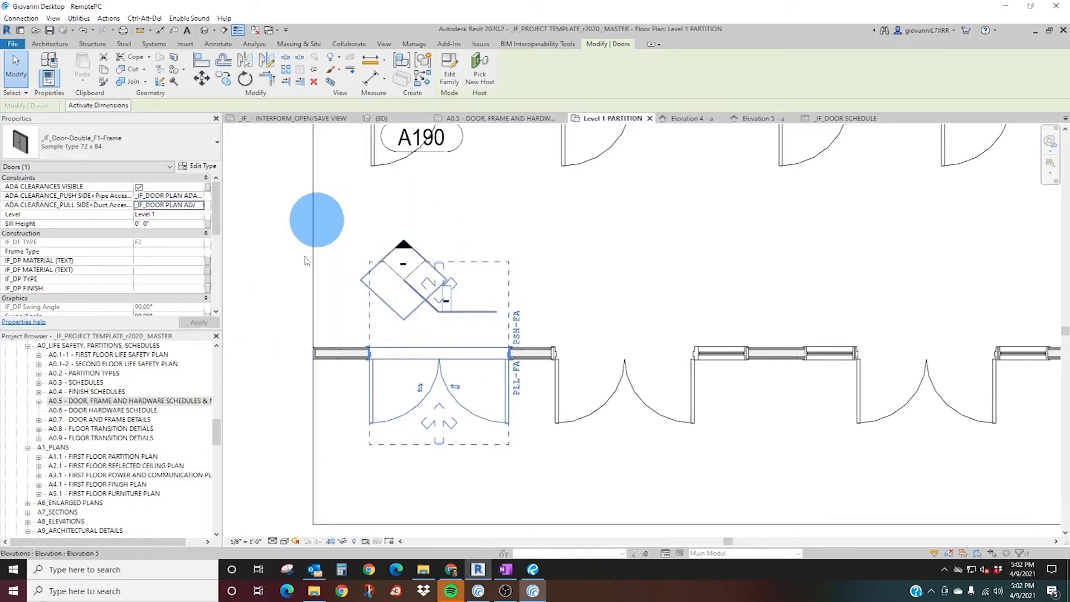
# Turn off the ADA clearances for the west double F1-frame door in plan.
pyautogui.press('Escape')
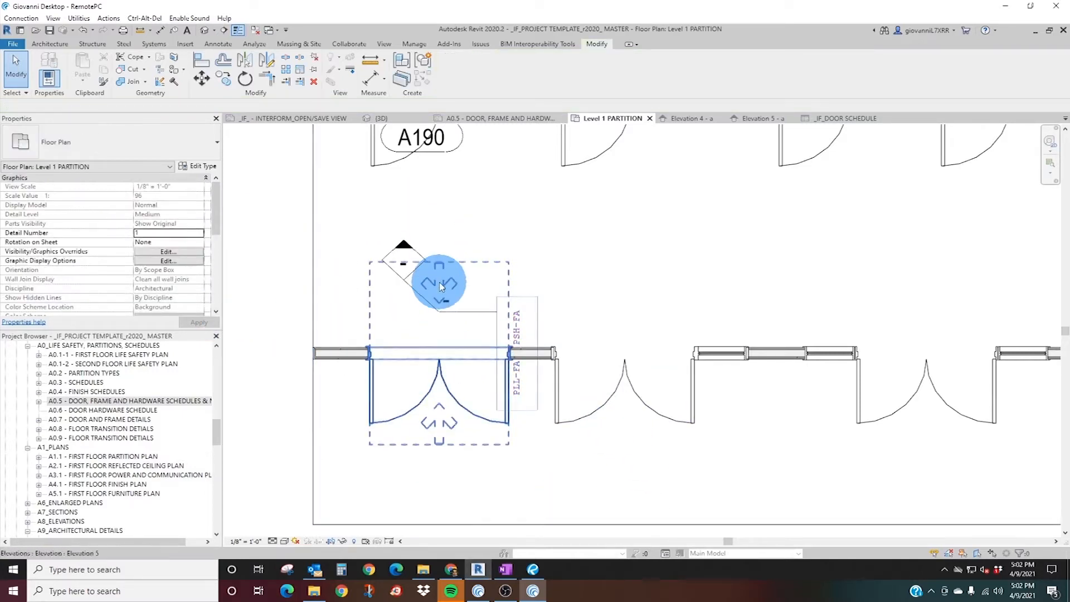
pyautogui.click(440, 286)
pyautogui.click(138, 187)
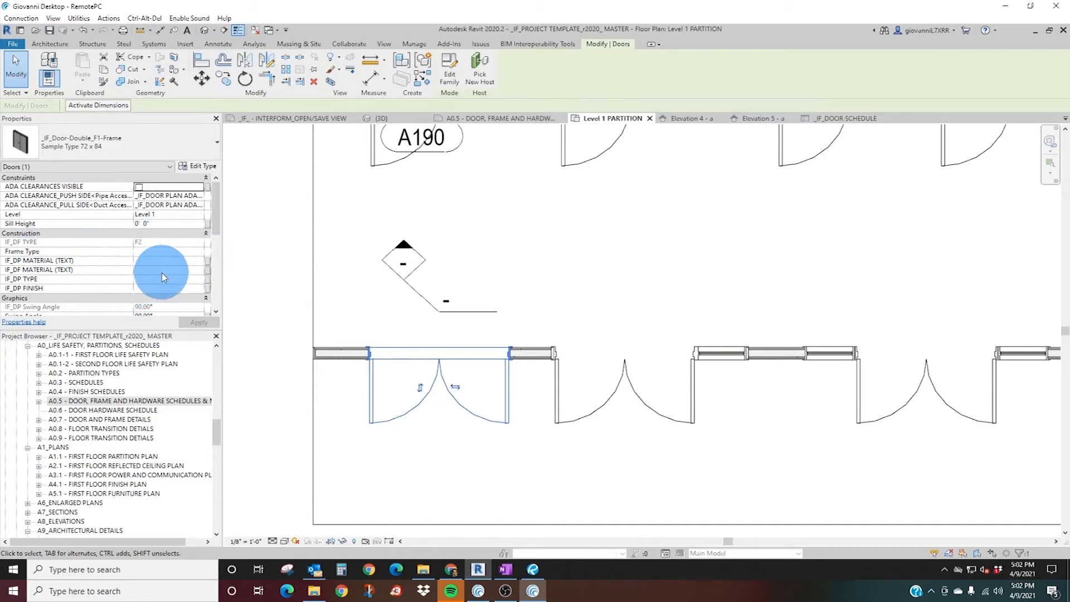
# Set the double door's Swing Angle to 120° and then back to 90°.
pyautogui.scroll(-2, 162, 273)
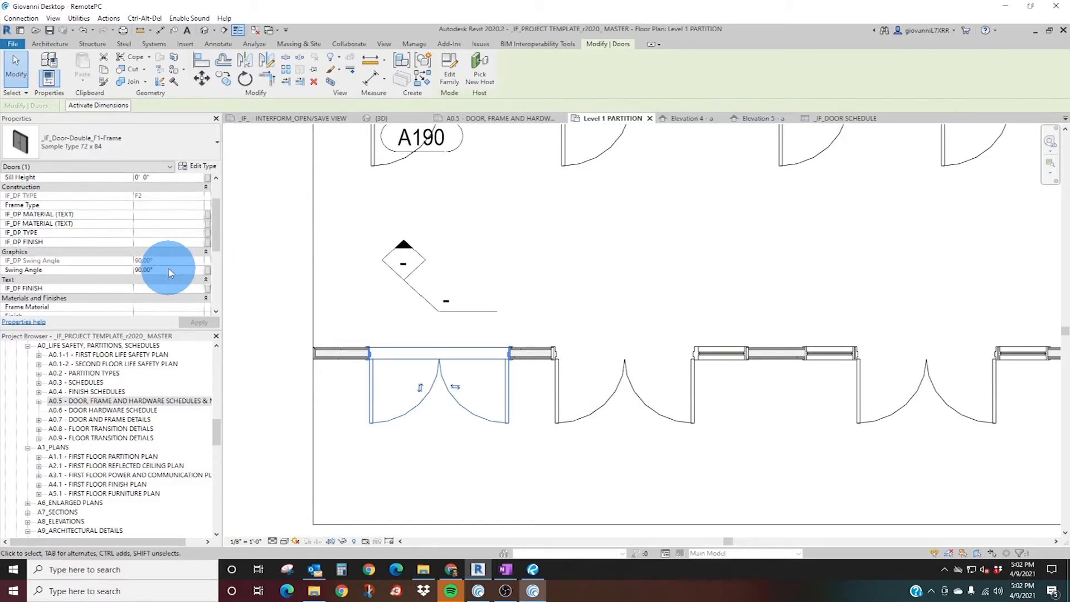
pyautogui.click(195, 271)
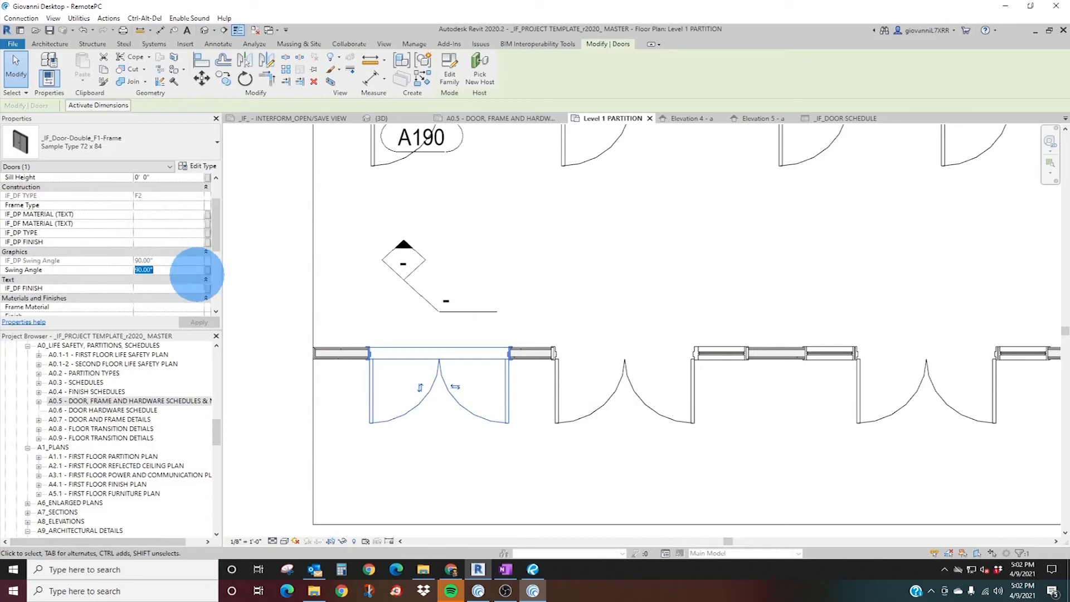
pyautogui.press('Return')
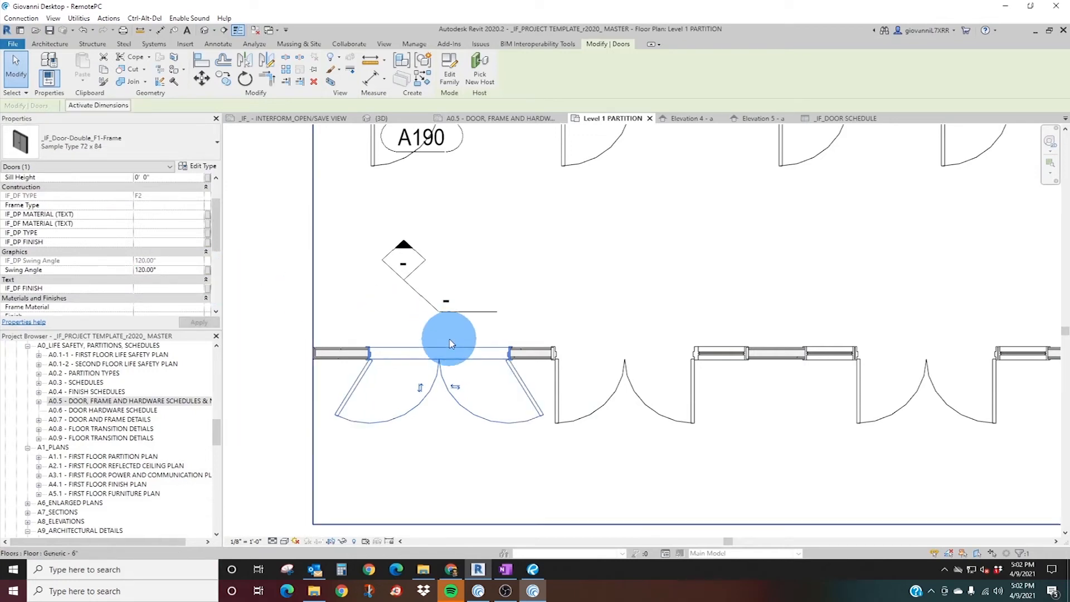
pyautogui.click(163, 271)
pyautogui.moveTo(165, 273); pyautogui.dragTo(142, 271)
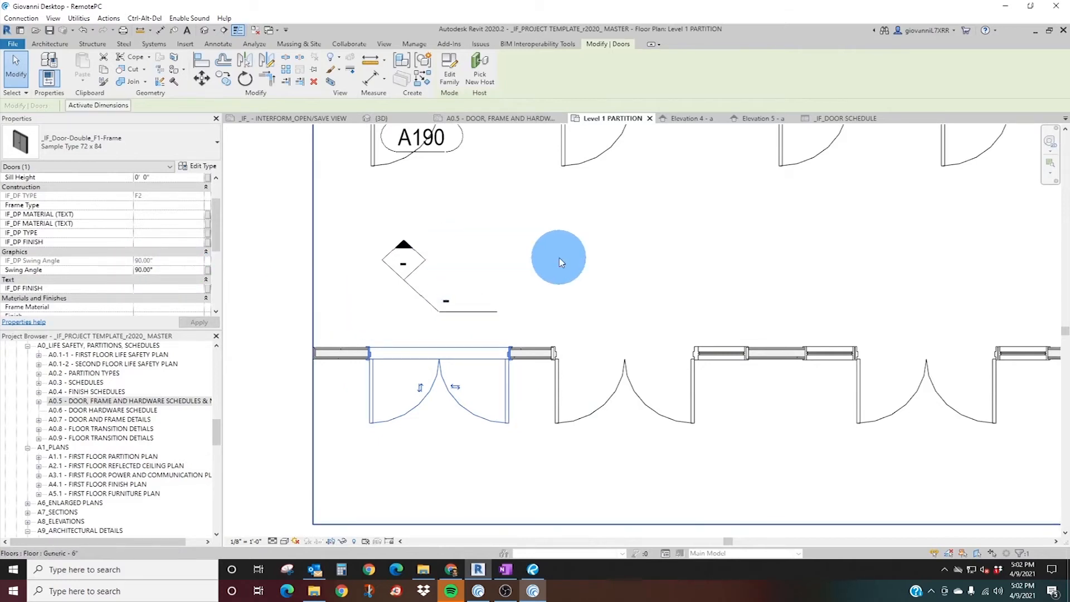
# Review the double F1-frame door's identity data and its type properties, including the left and right door panel types.
pyautogui.scroll(-5, 161, 270)
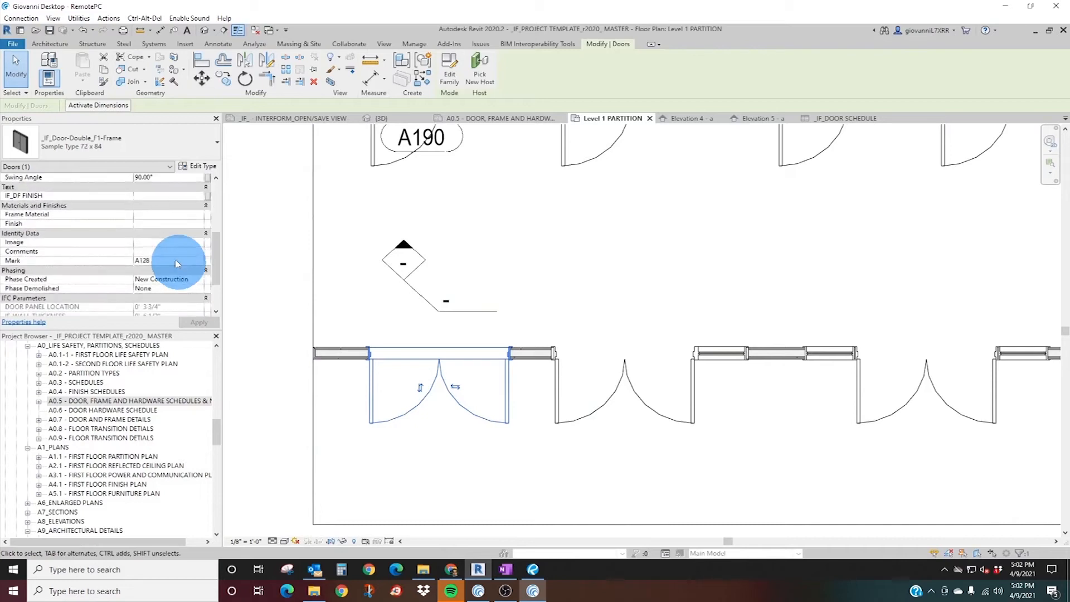
pyautogui.scroll(5, 143, 268)
pyautogui.click(198, 165)
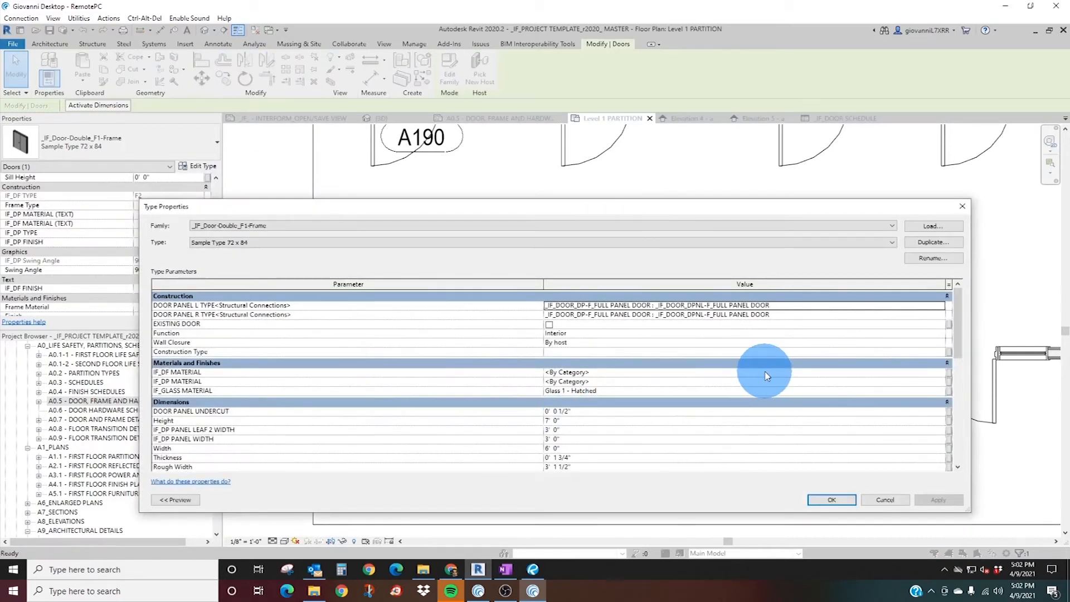
pyautogui.moveTo(430, 213); pyautogui.dragTo(452, 164)
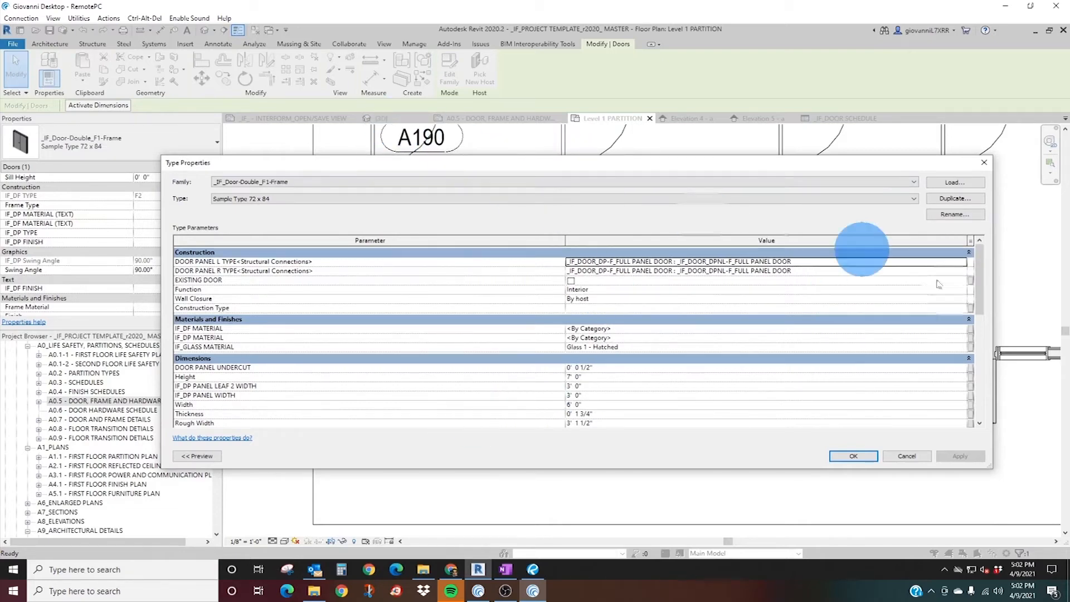
pyautogui.click(850, 456)
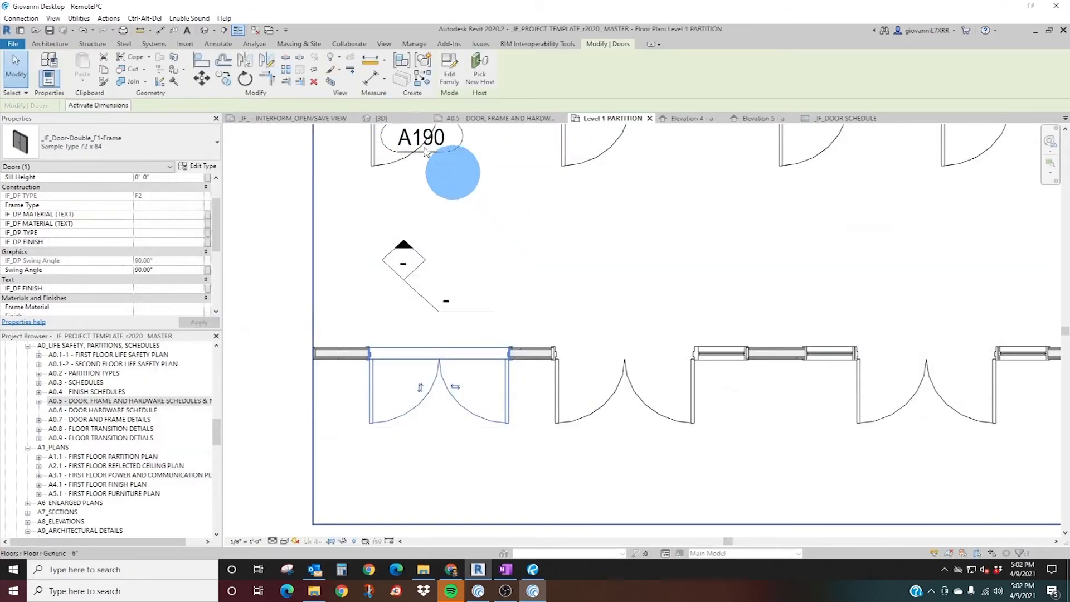
# Open the 3D view and frame the selected double F1-frame door up close.
pyautogui.click(382, 118)
pyautogui.scroll(-3, 449, 347)
pyautogui.moveTo(421, 440); pyautogui.dragTo(464, 385, button='middle')
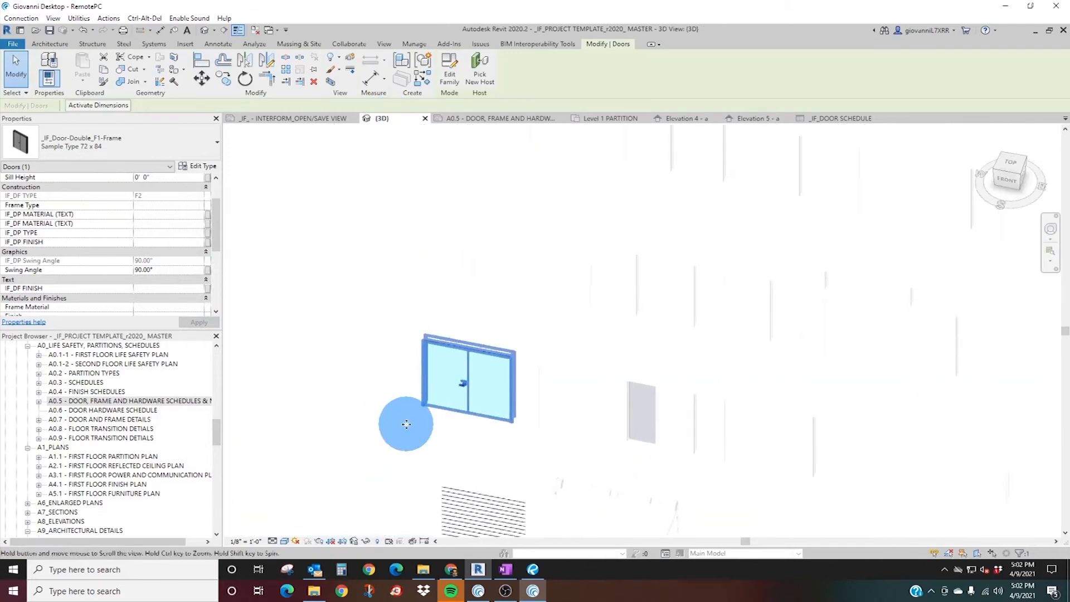
pyautogui.scroll(4, 407, 426)
pyautogui.moveTo(581, 377); pyautogui.dragTo(503, 413, button='middle')
pyautogui.scroll(1, 503, 413)
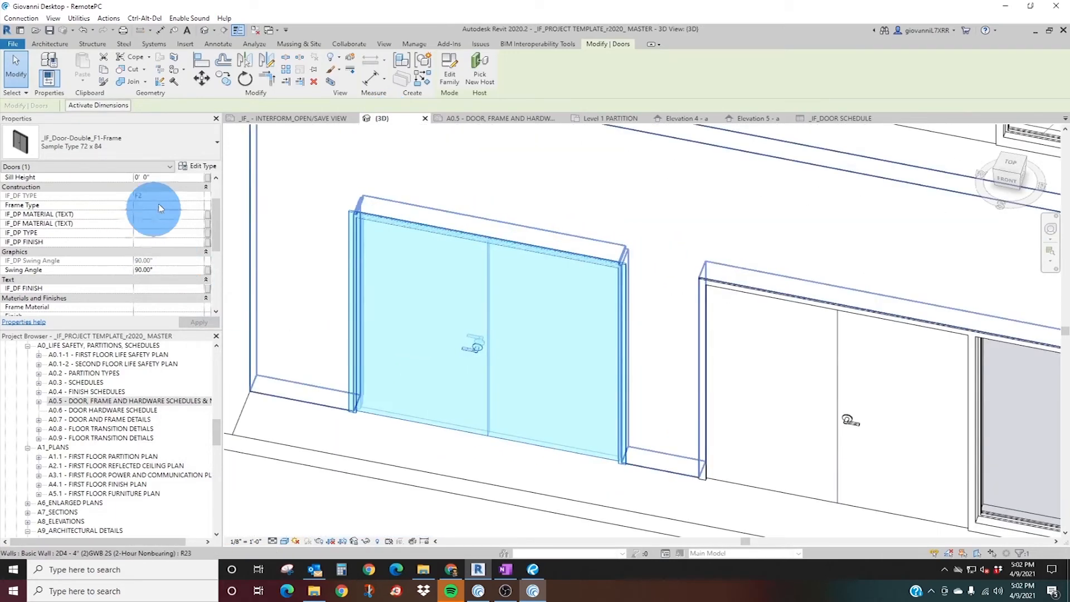
# Set the double door's DOOR PANEL R TYPE to "FG - Full Glass Stile-Rail Door" and check the door in 3D.
pyautogui.click(192, 167)
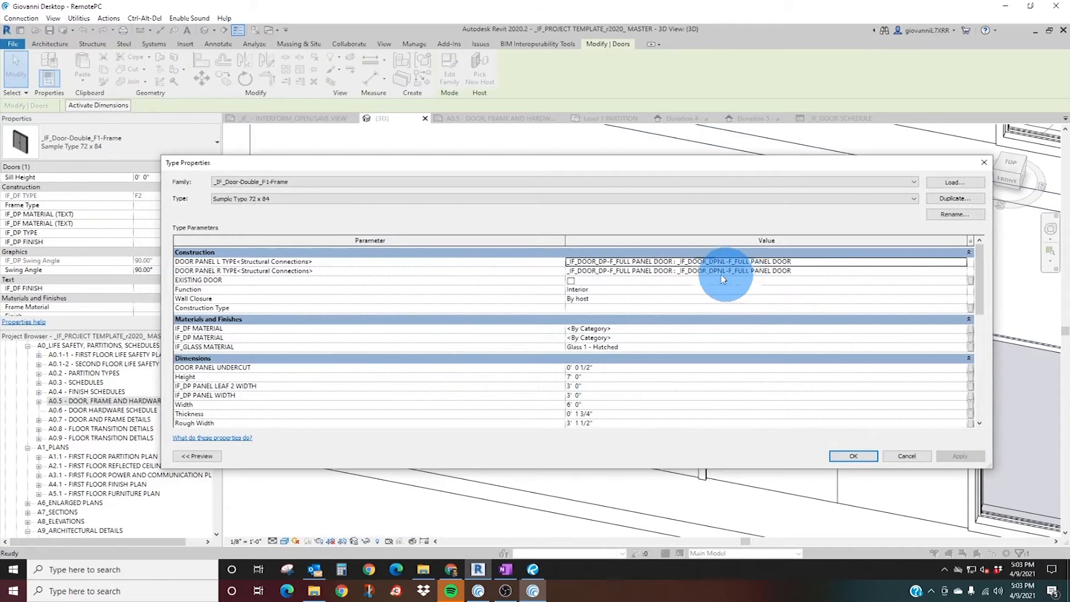
pyautogui.click(963, 267)
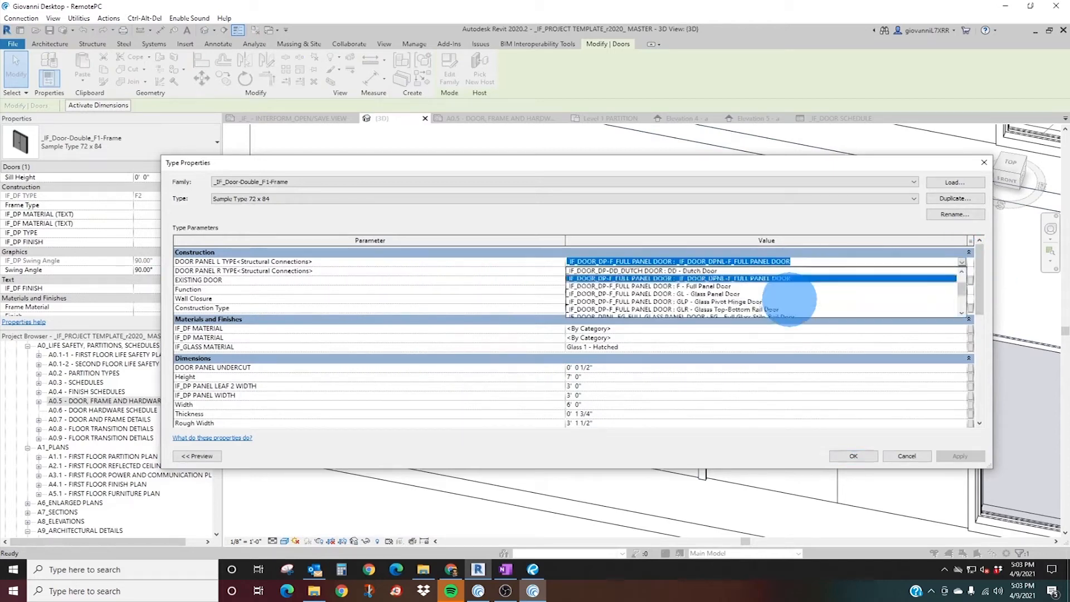
pyautogui.click(484, 258)
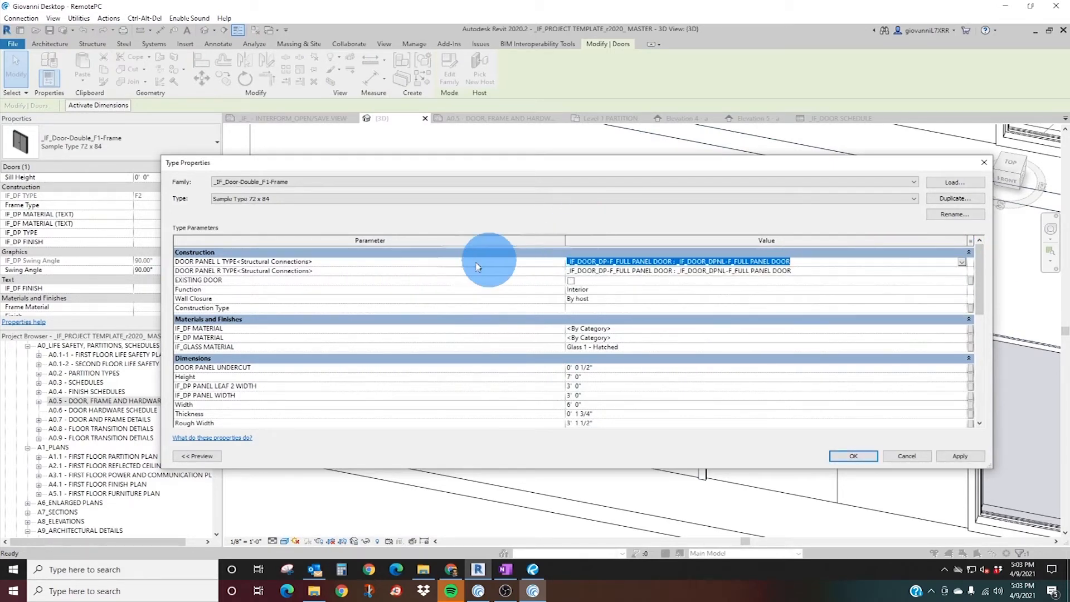
pyautogui.click(963, 271)
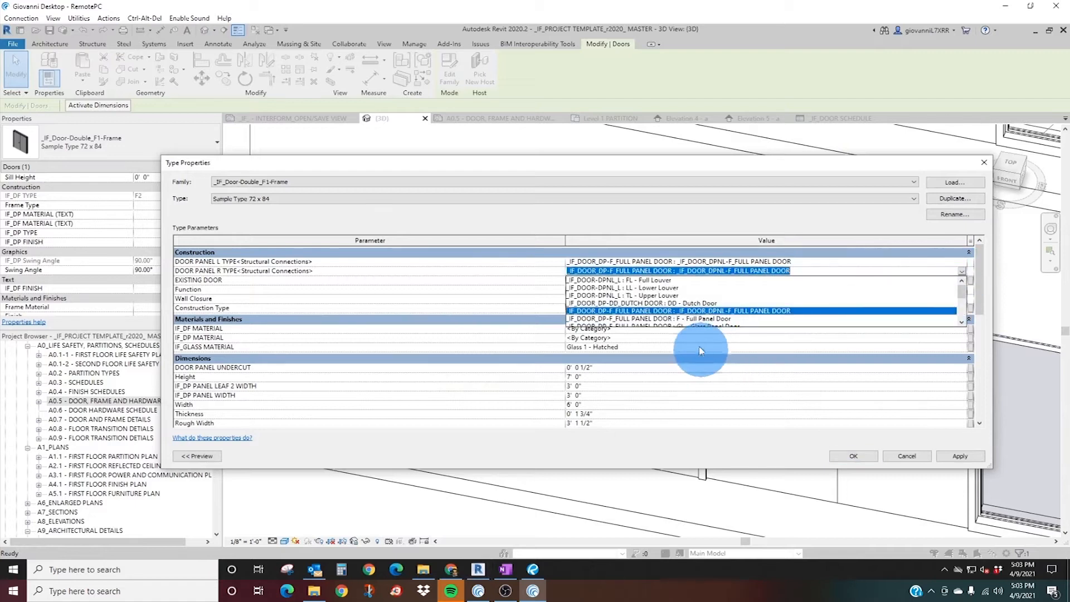
pyautogui.scroll(-1, 717, 319)
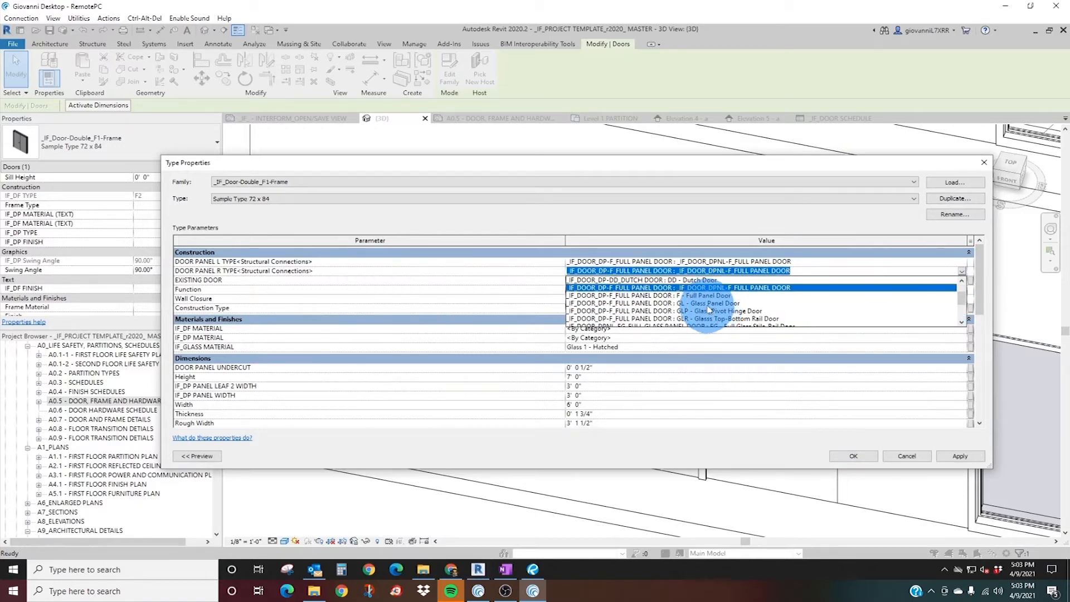
pyautogui.scroll(-1, 707, 311)
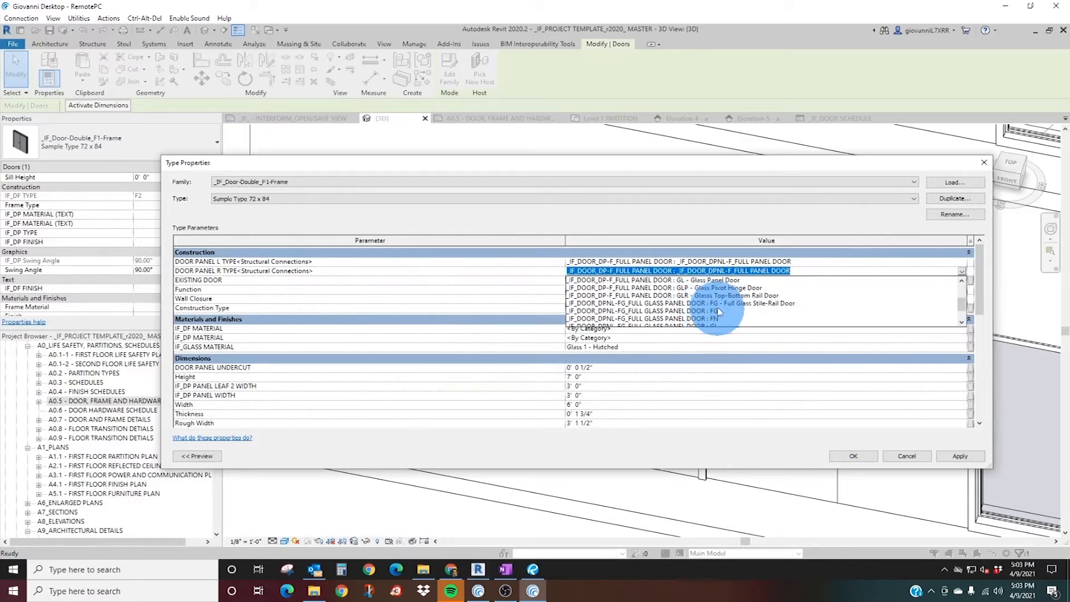
pyautogui.click(715, 304)
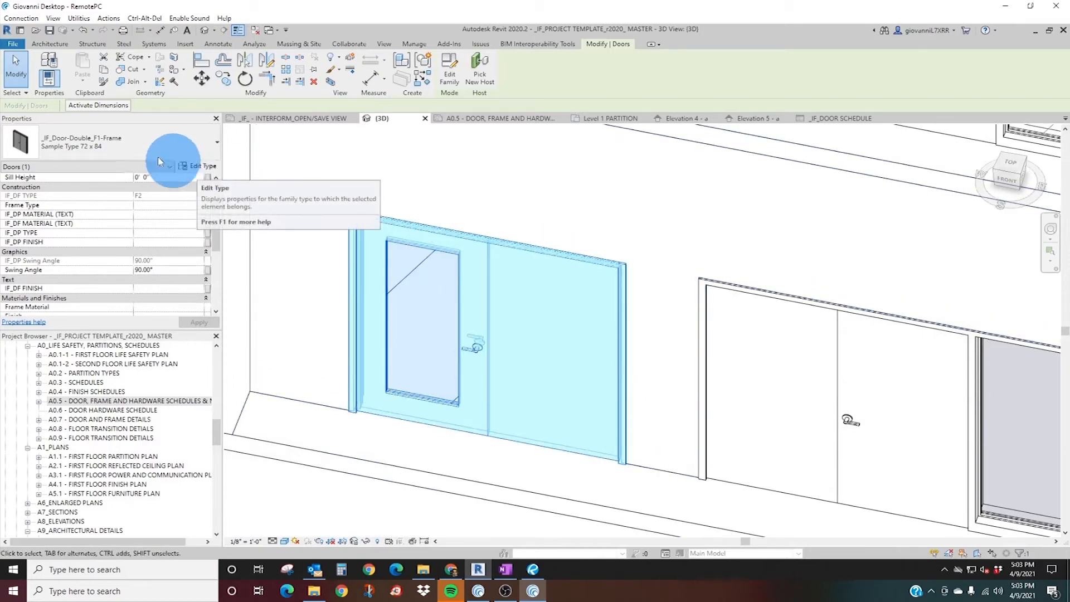
pyautogui.scroll(-3, 468, 325)
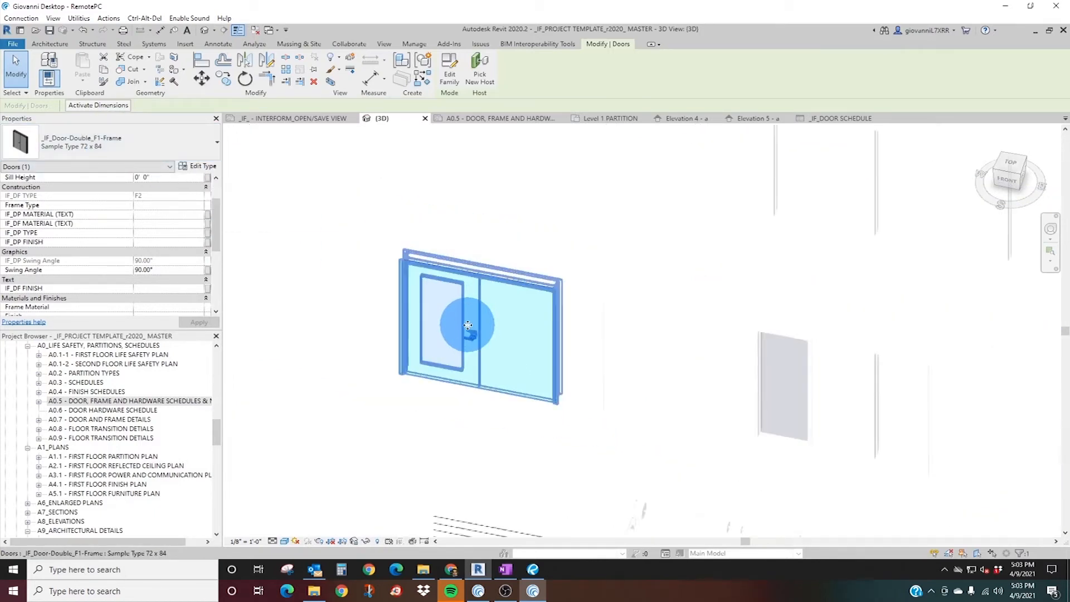
pyautogui.moveTo(457, 312); pyautogui.dragTo(442, 383, button='middle')
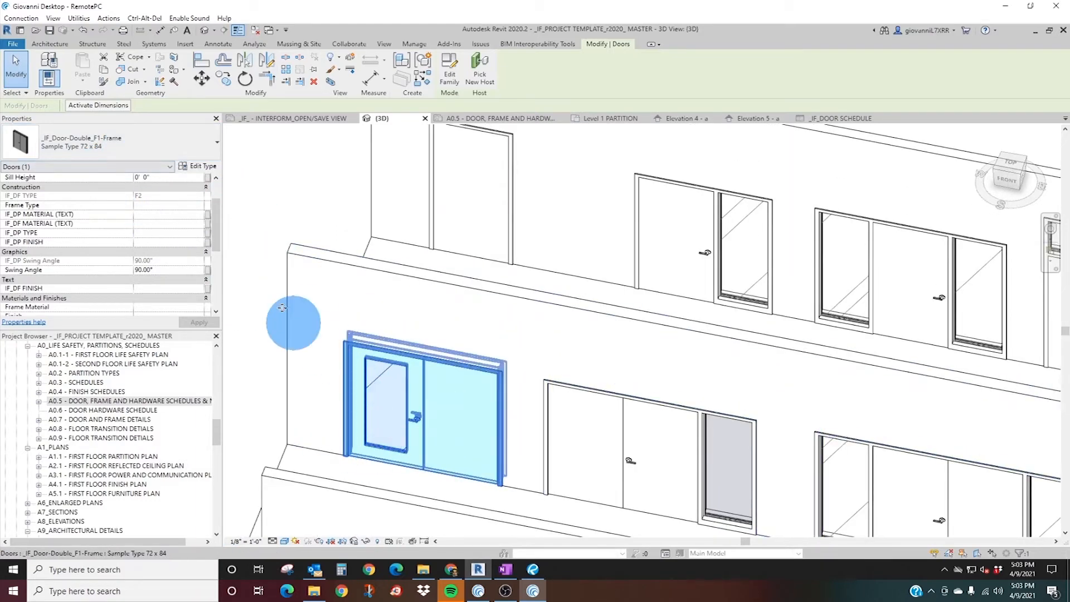
# Duplicate the double door's type as "NEW DBL DP-F-FG - DF2 - 36 x 84", apply it and clear the selection.
pyautogui.click(191, 169)
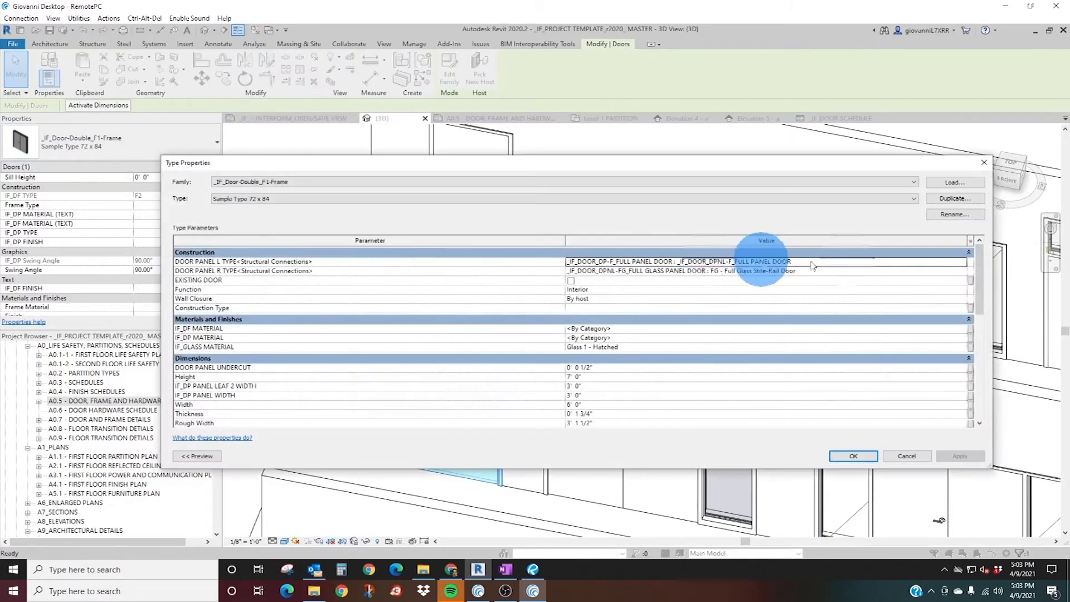
pyautogui.click(880, 200)
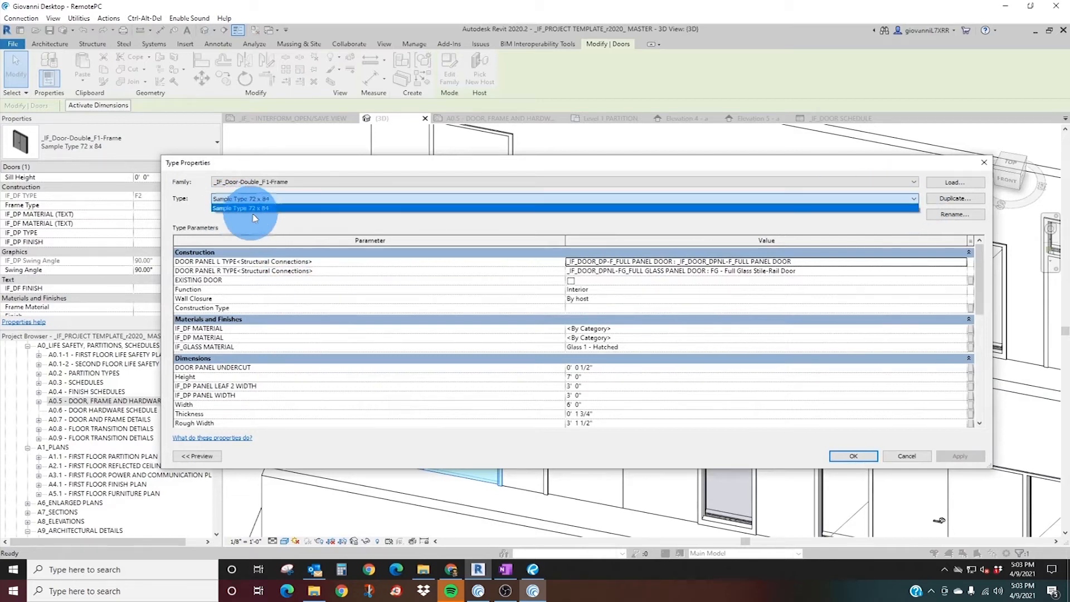
pyautogui.click(960, 199)
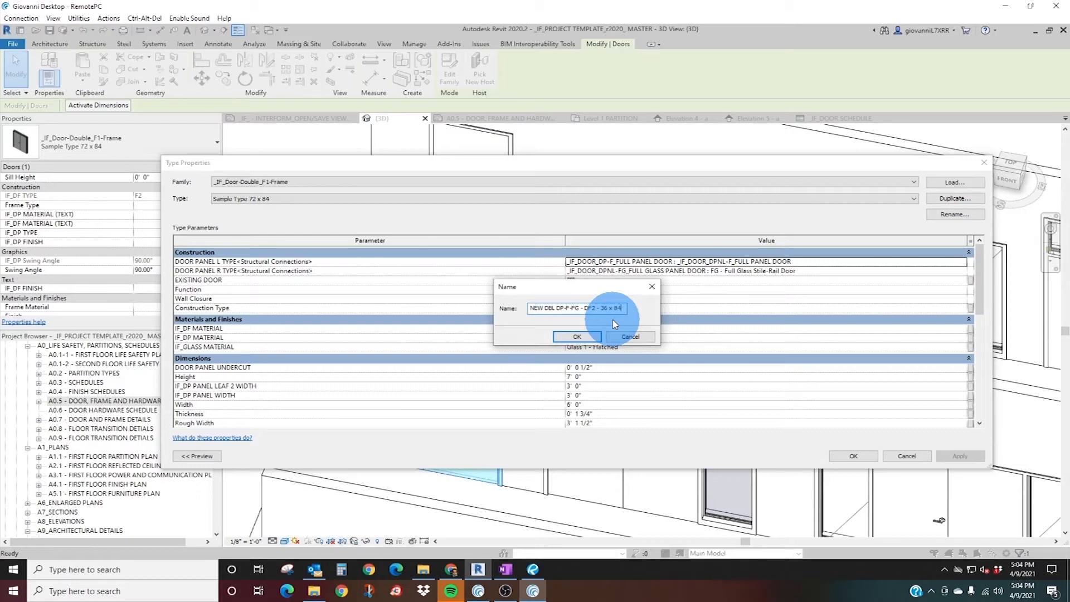
pyautogui.press('Return')
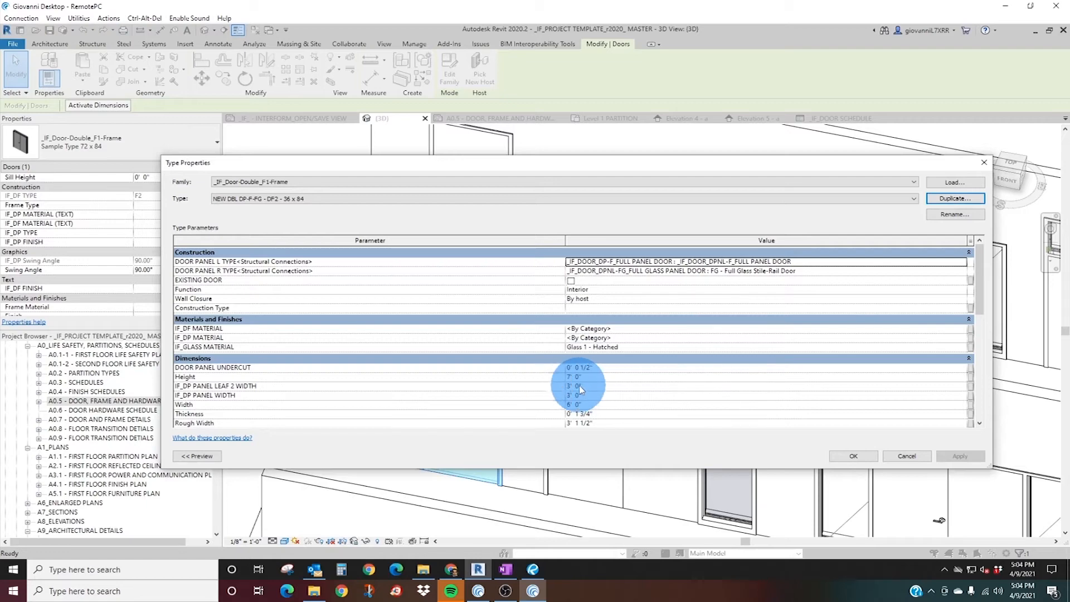
pyautogui.click(852, 457)
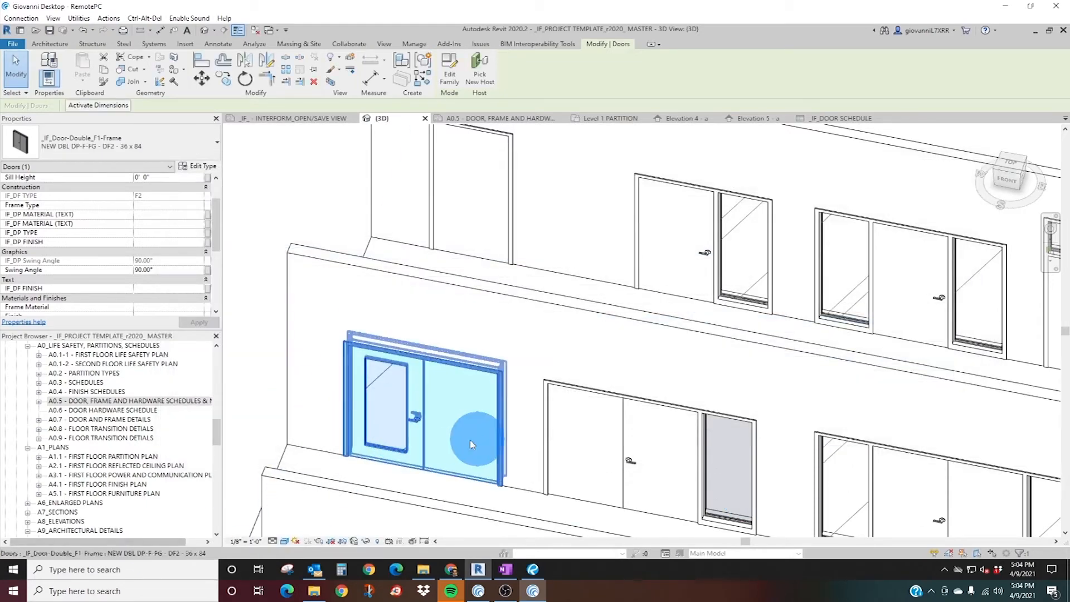
pyautogui.moveTo(381, 481); pyautogui.dragTo(460, 275, button='middle')
pyautogui.scroll(2, 352, 435)
pyautogui.press('Escape')
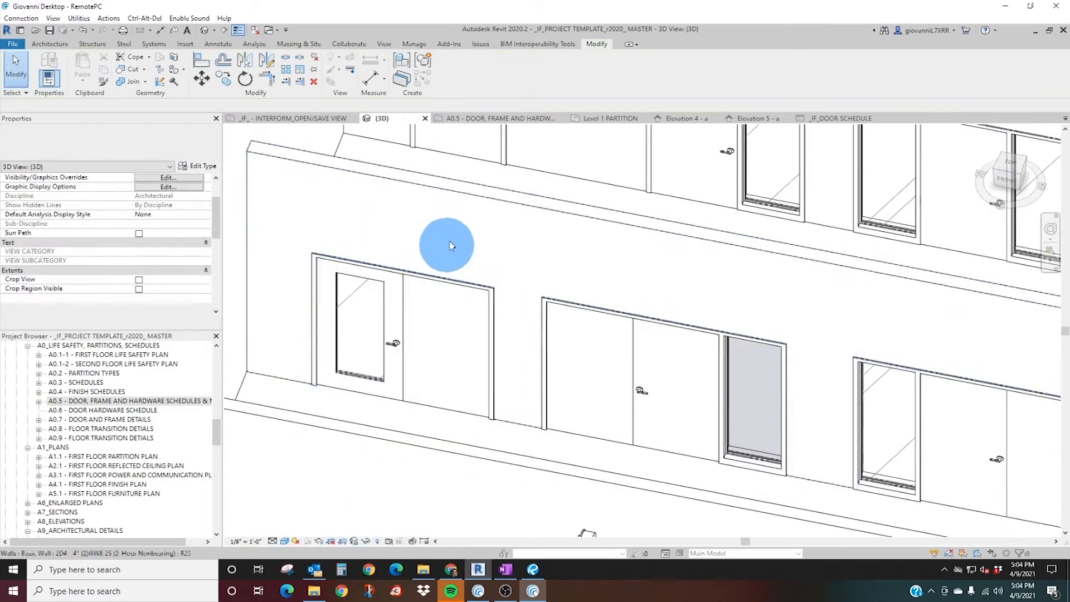
# Tag the untagged double door in the Level 1 PARTITION plan with a tag like A190's, and check its row in the sheet A0.5 door schedule.
pyautogui.click(527, 124)
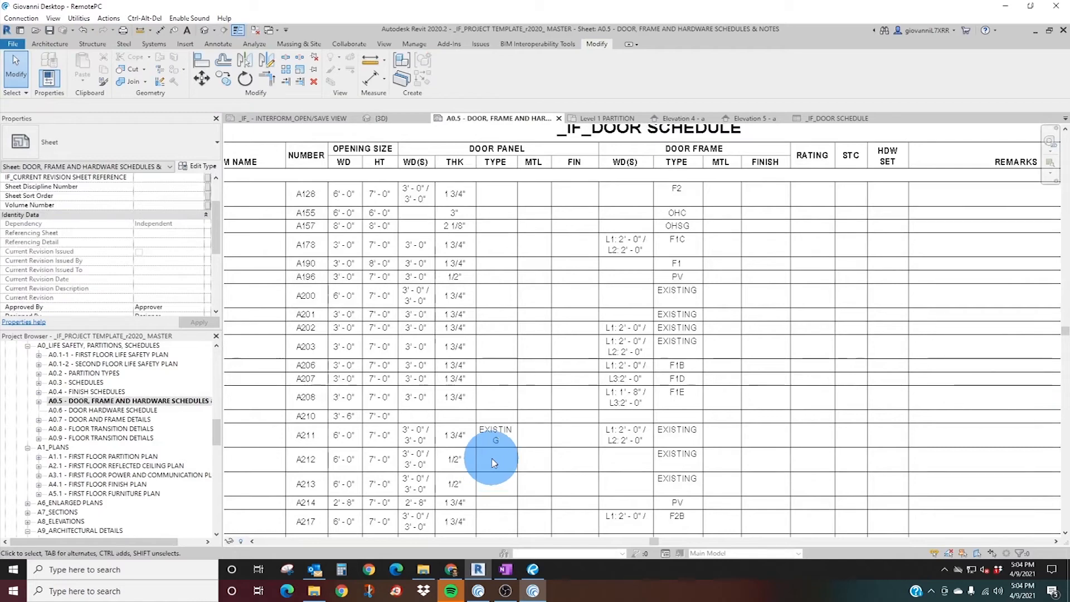
pyautogui.click(609, 118)
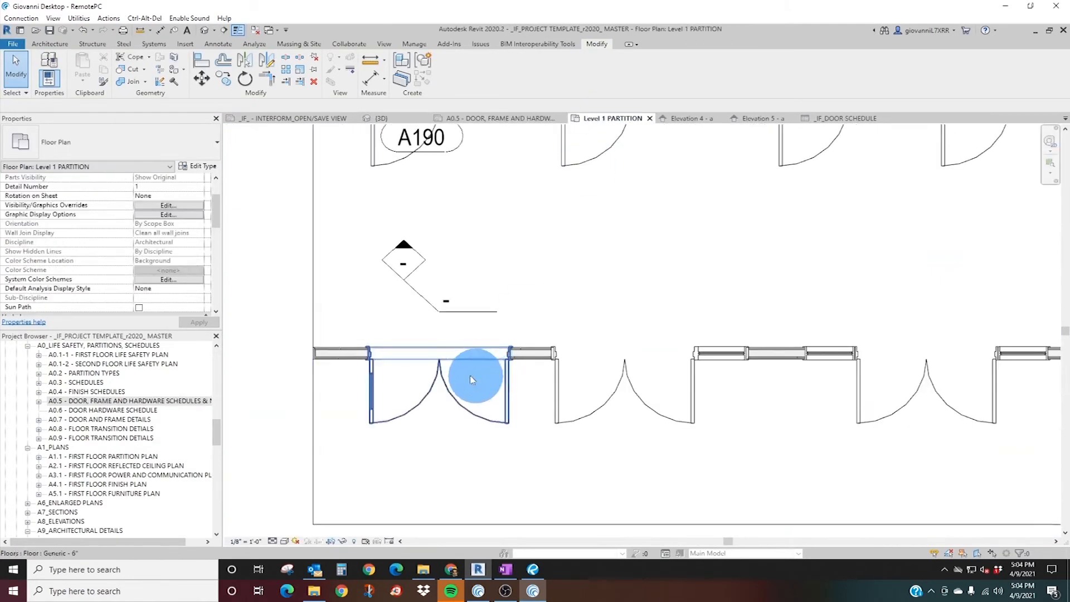
pyautogui.rightClick(439, 149)
pyautogui.click(487, 239)
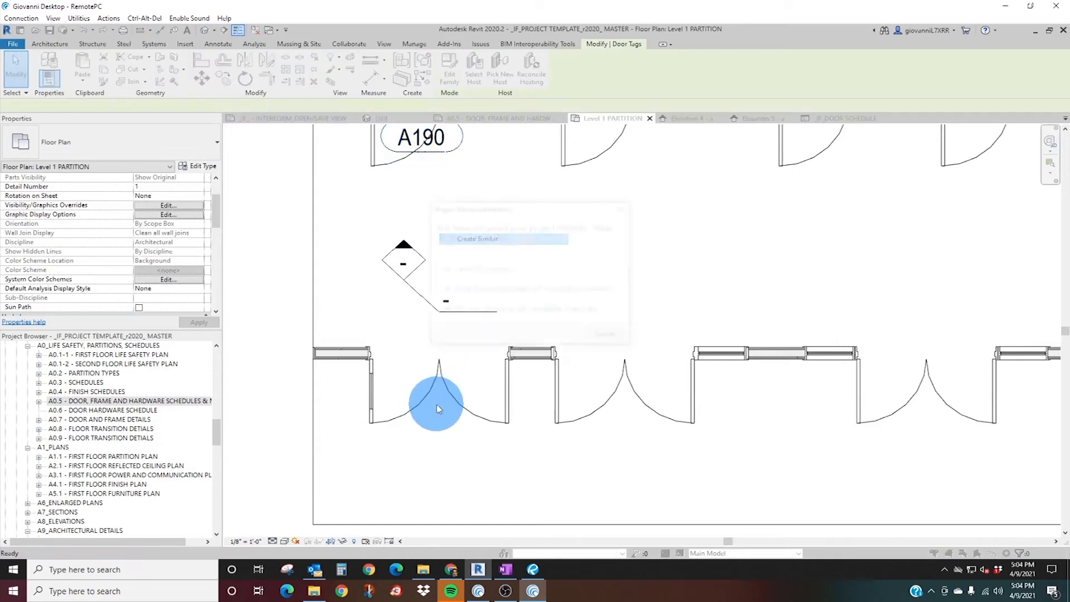
pyautogui.click(608, 336)
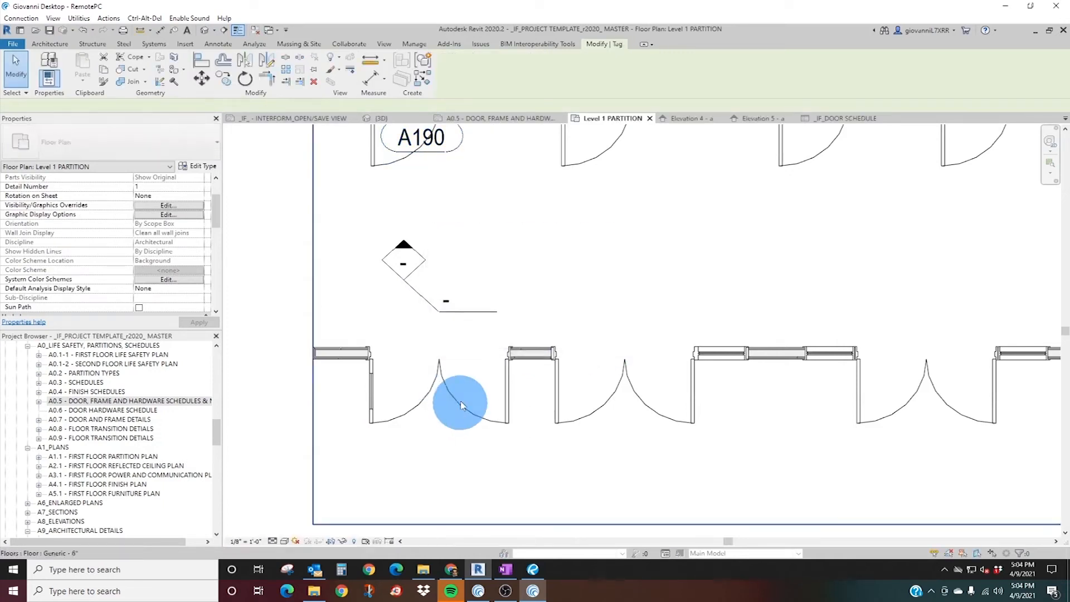
pyautogui.click(462, 410)
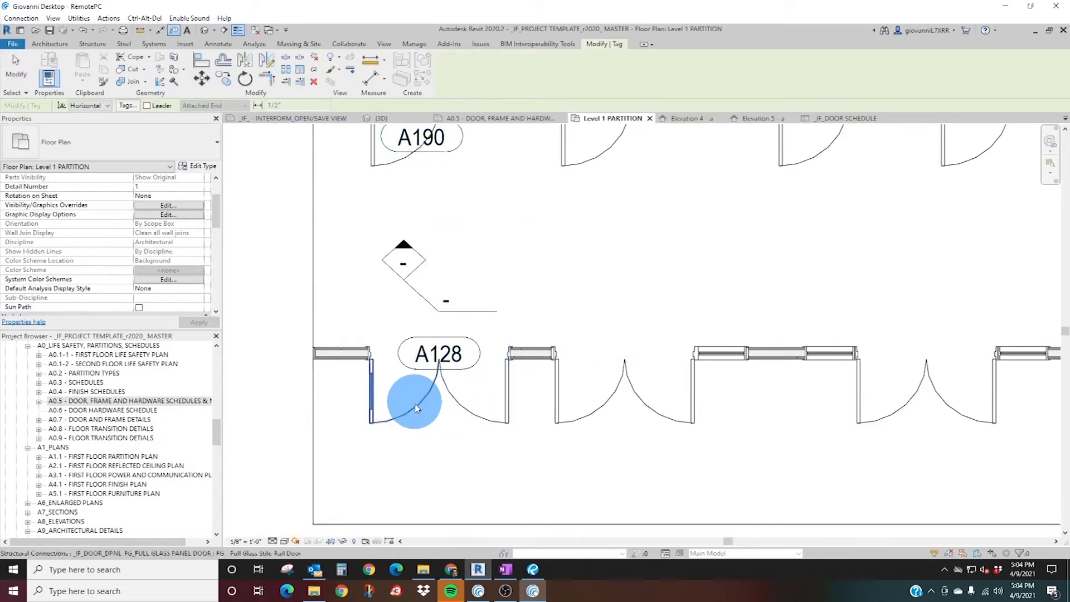
pyautogui.press('Escape')
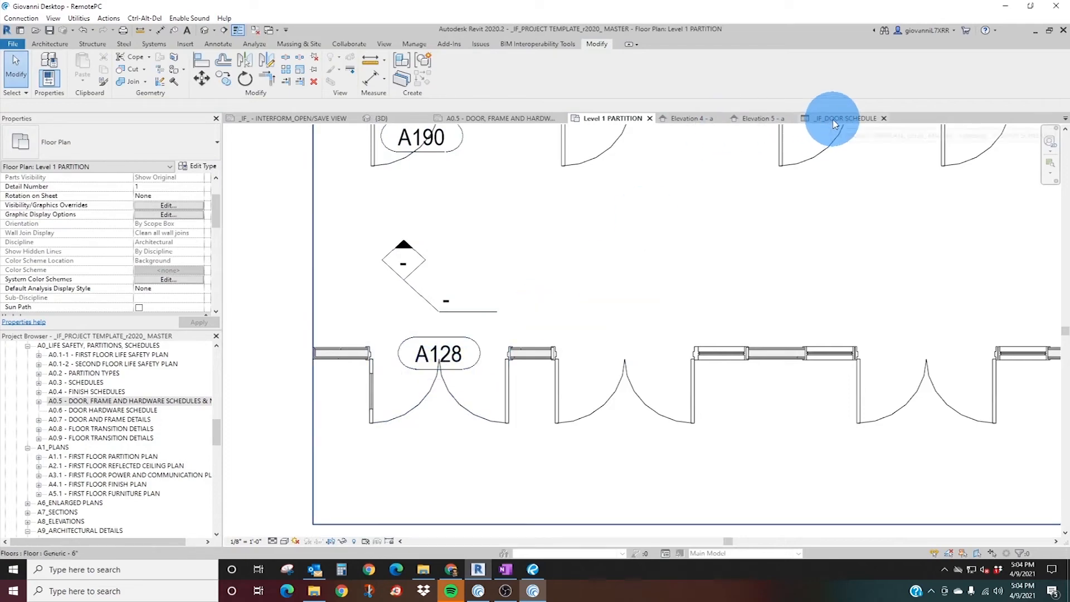
pyautogui.click(493, 118)
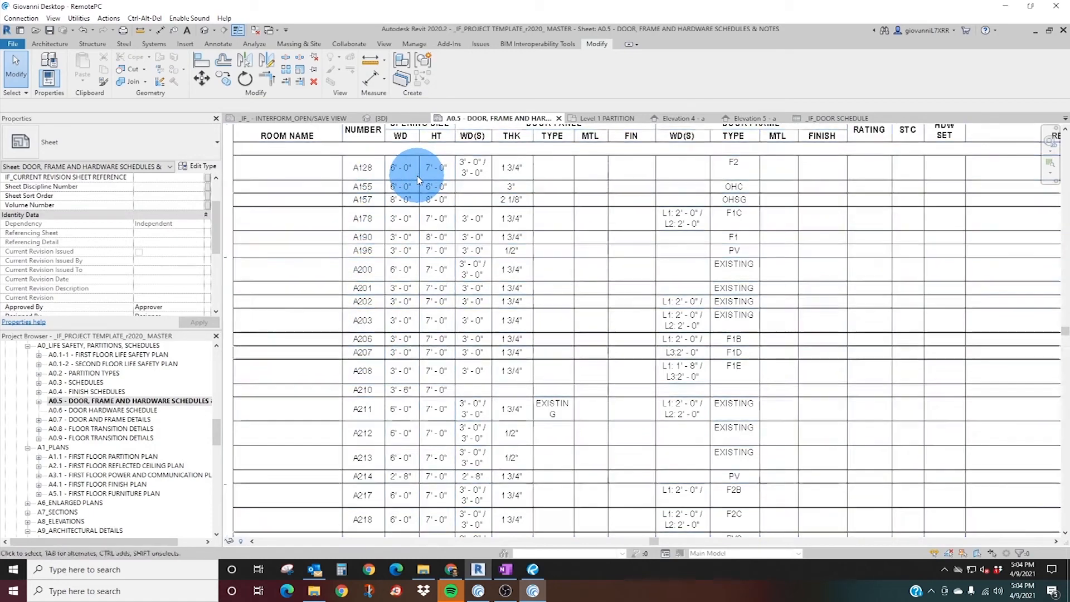
pyautogui.moveTo(418, 186); pyautogui.dragTo(405, 249, button='middle')
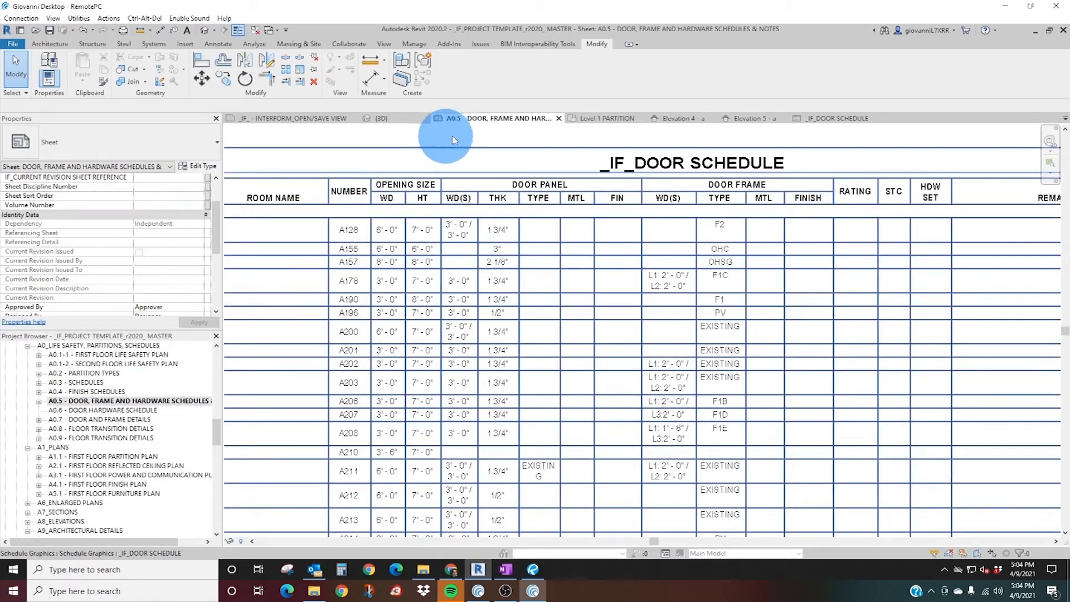
# Set the width of double door A128's type to 7' 0" and check the door's opening and panel sizes in the A0.5 schedule.
pyautogui.click(608, 118)
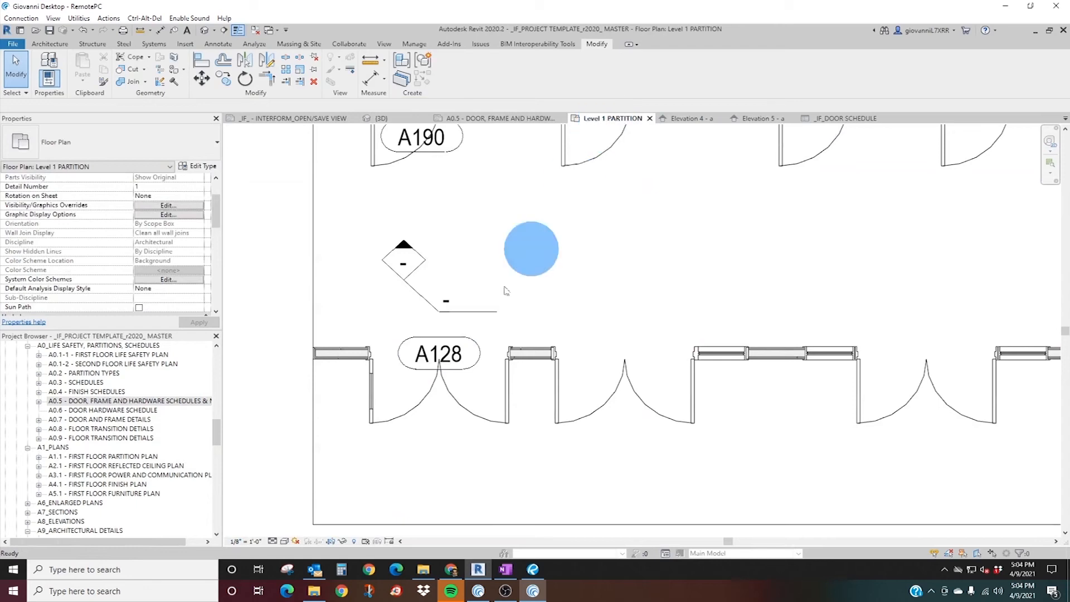
pyautogui.click(424, 387)
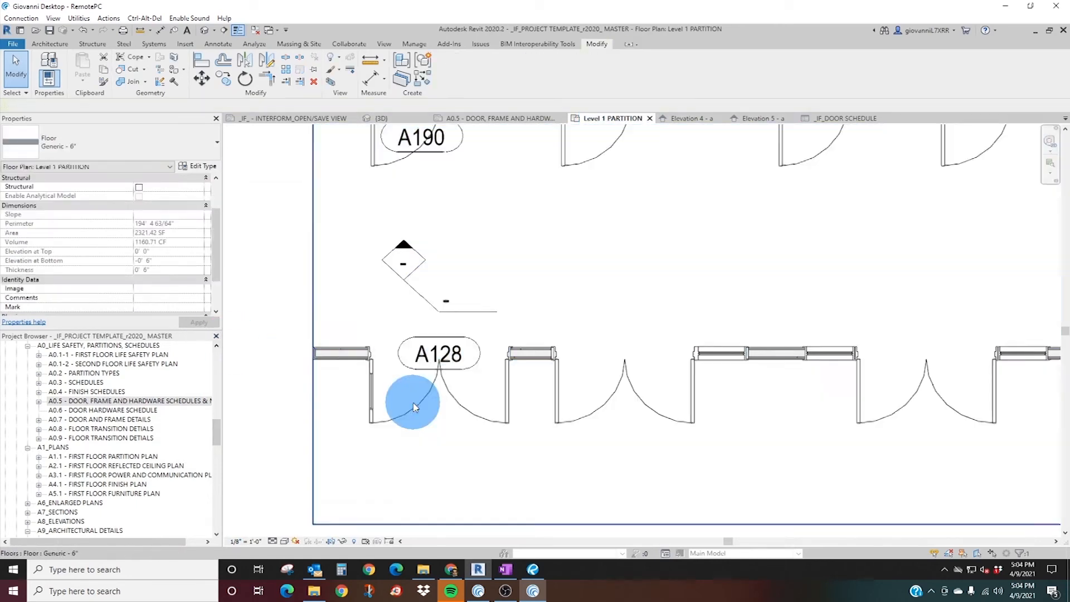
pyautogui.click(415, 406)
pyautogui.click(198, 166)
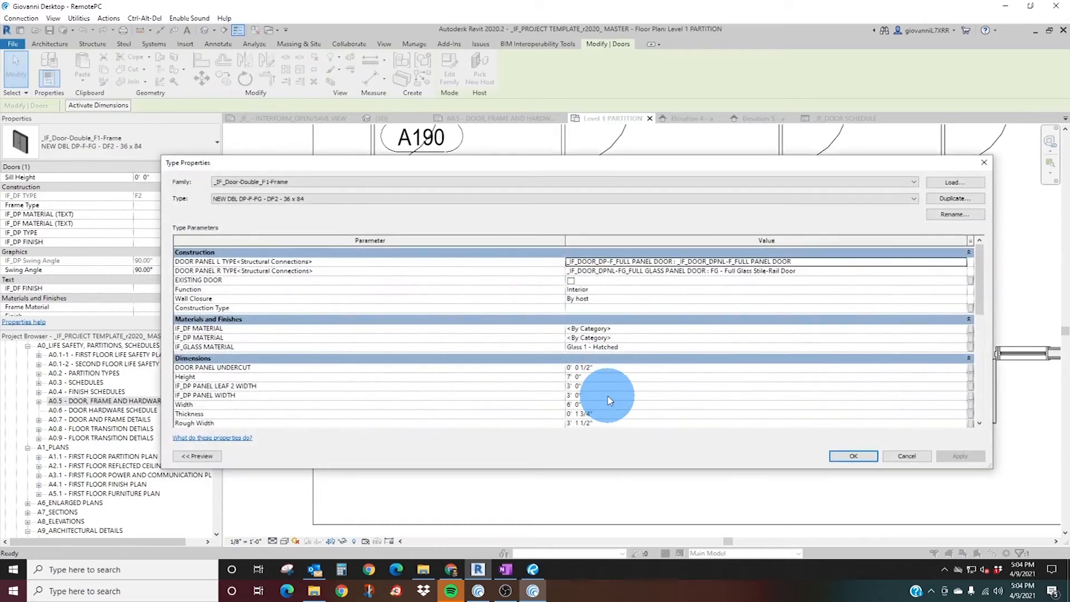
pyautogui.click(607, 406)
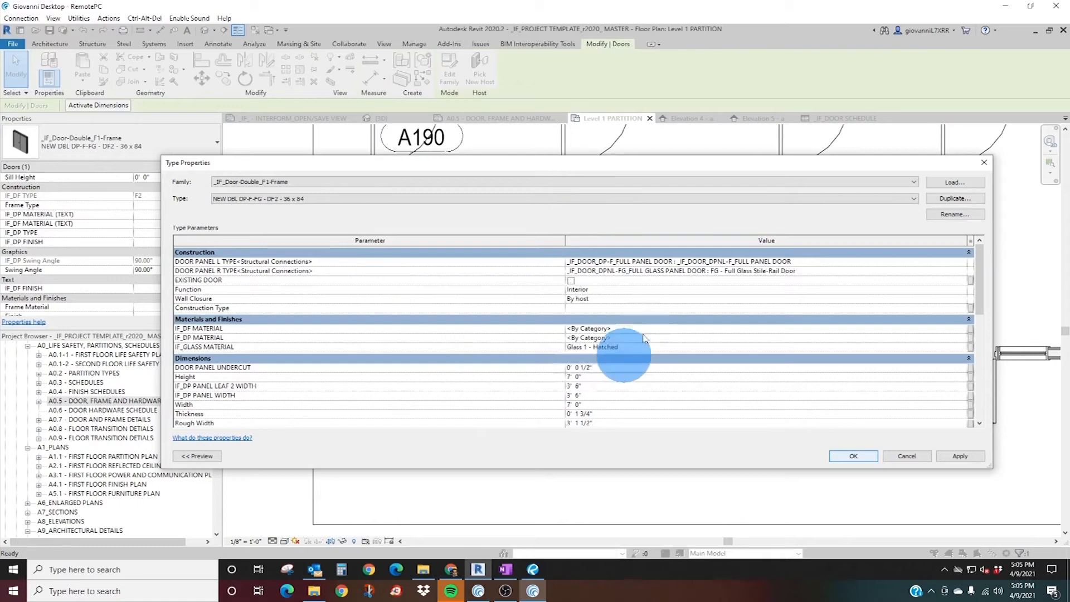
pyautogui.press('Return')
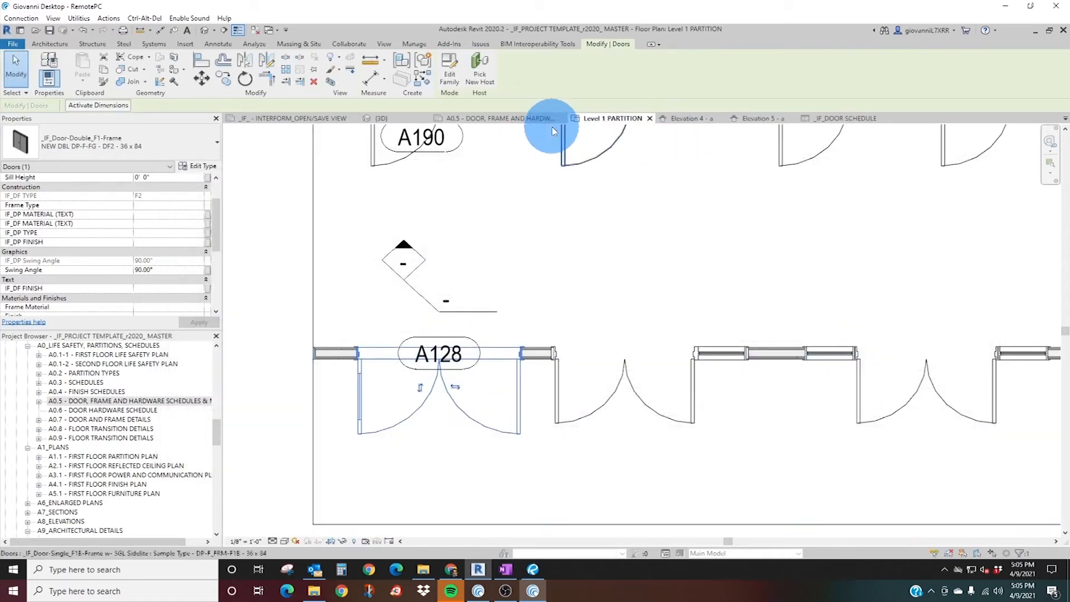
pyautogui.click(539, 118)
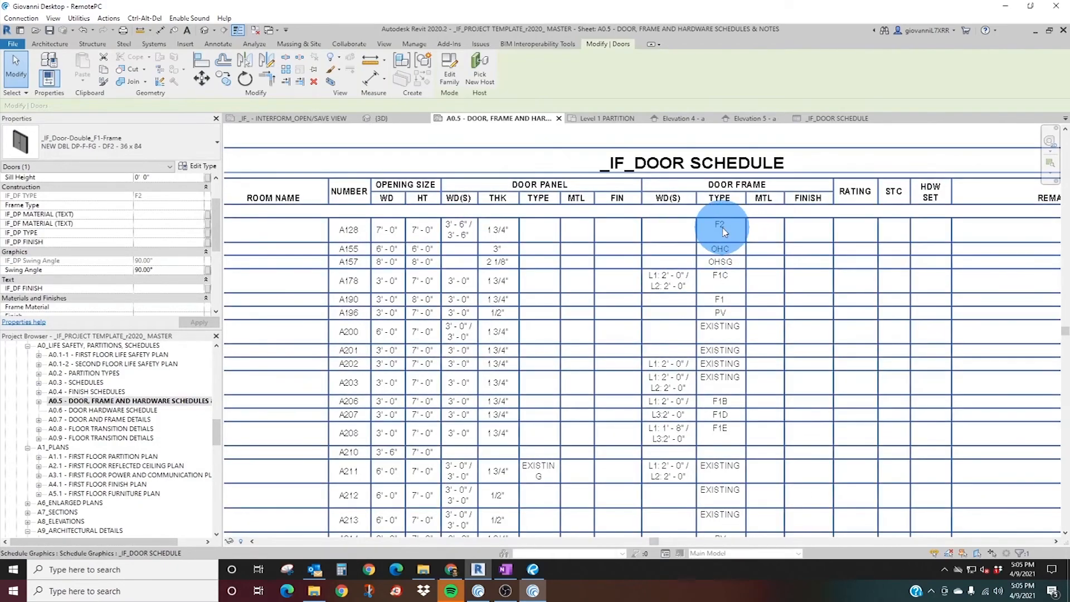
# Examine the F2 double frame elevation and its neighbours in the door frame type legend on sheet A0.5.
pyautogui.scroll(-1, 715, 230)
pyautogui.moveTo(584, 316); pyautogui.dragTo(780, 106, button='middle')
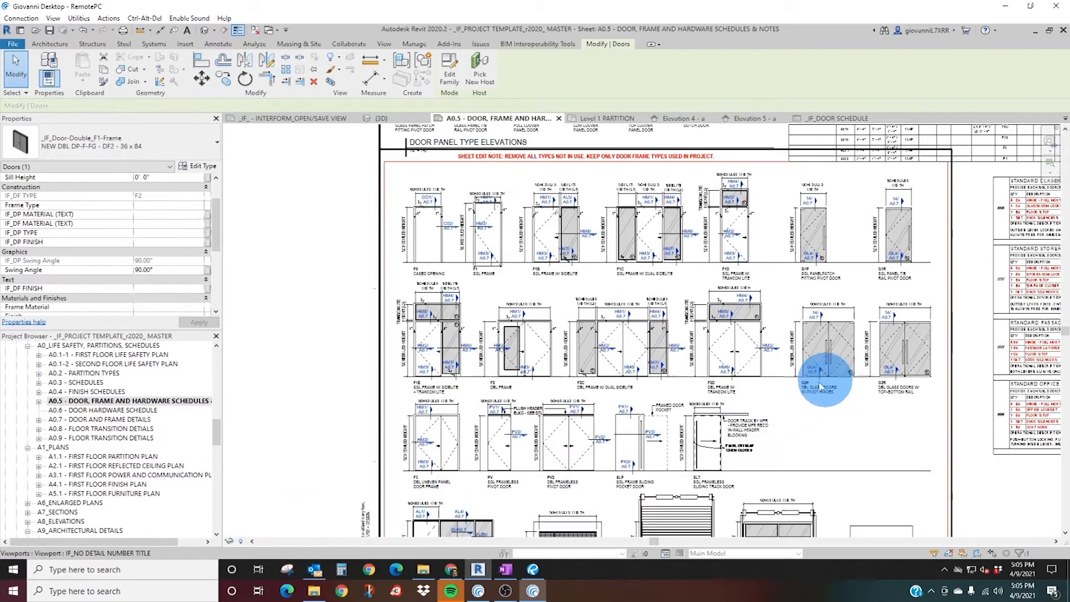
pyautogui.scroll(4, 695, 385)
pyautogui.scroll(-4, 702, 383)
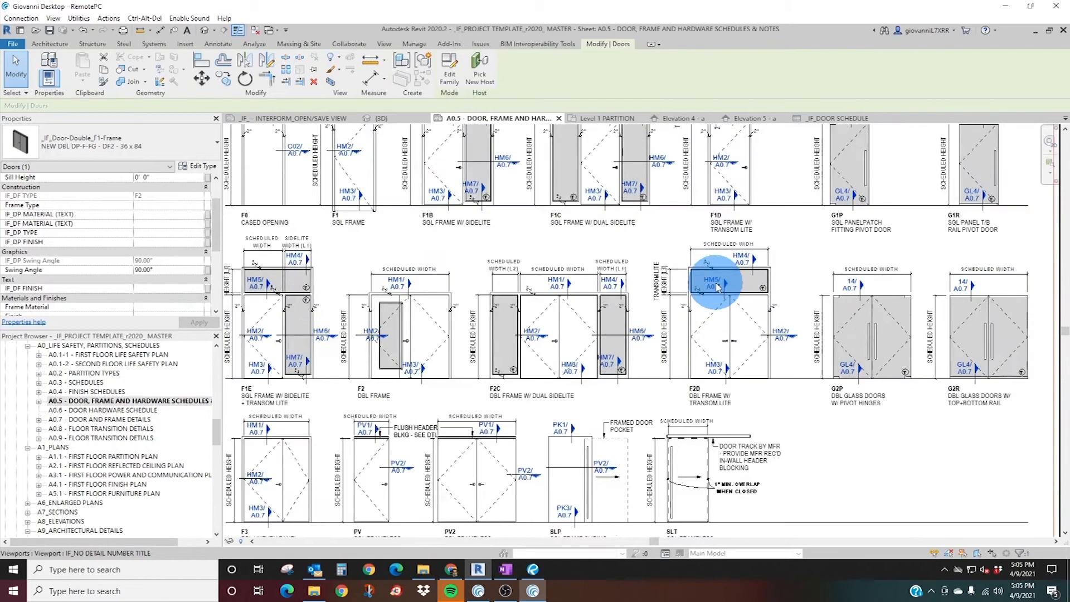
pyautogui.moveTo(423, 254); pyautogui.dragTo(537, 191, button='middle')
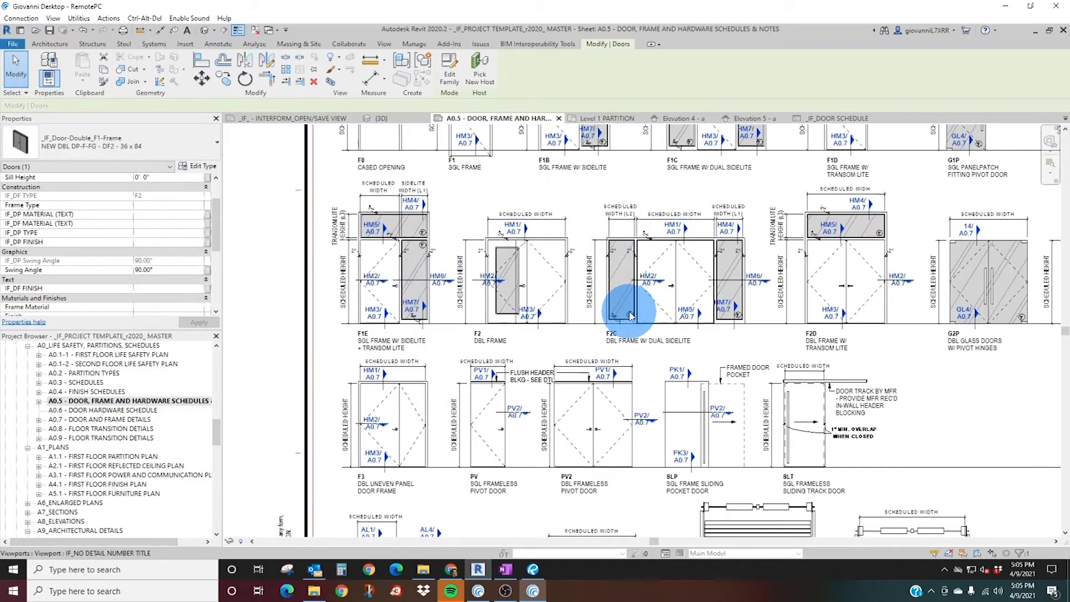
pyautogui.scroll(2, 509, 284)
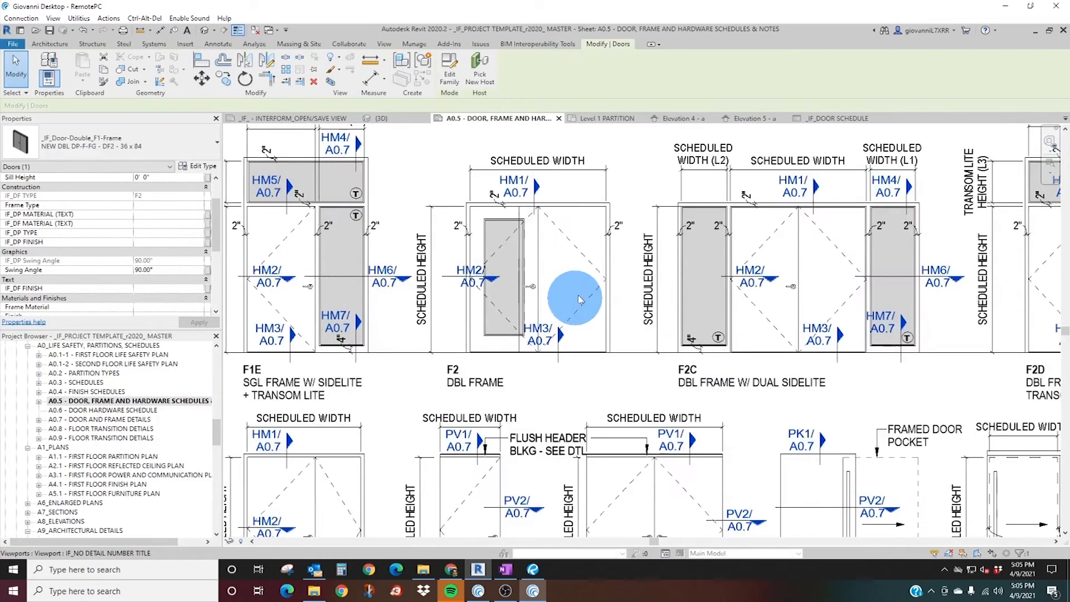
pyautogui.click(549, 262)
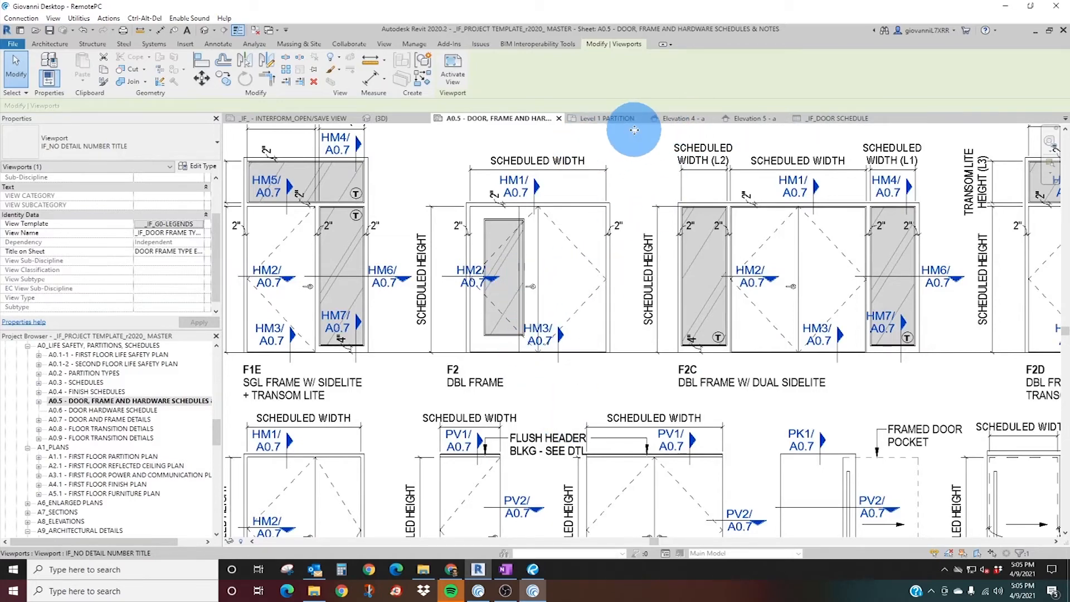
# Change door A128 in the Level 1 PARTITION plan to the double F1-frame type "Sample Type 72 x 84".
pyautogui.click(605, 120)
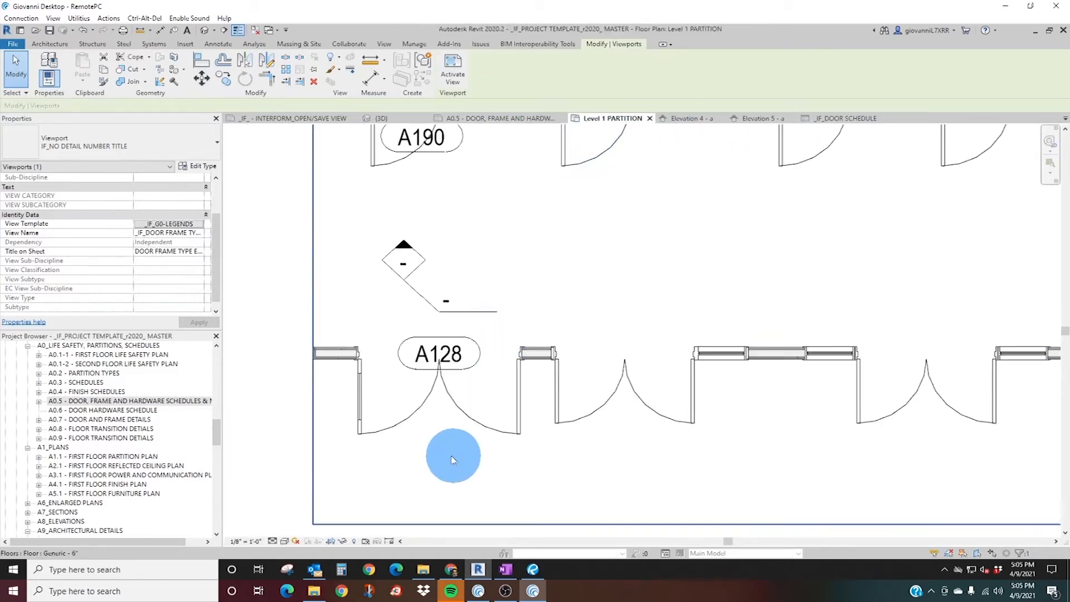
pyautogui.click(462, 415)
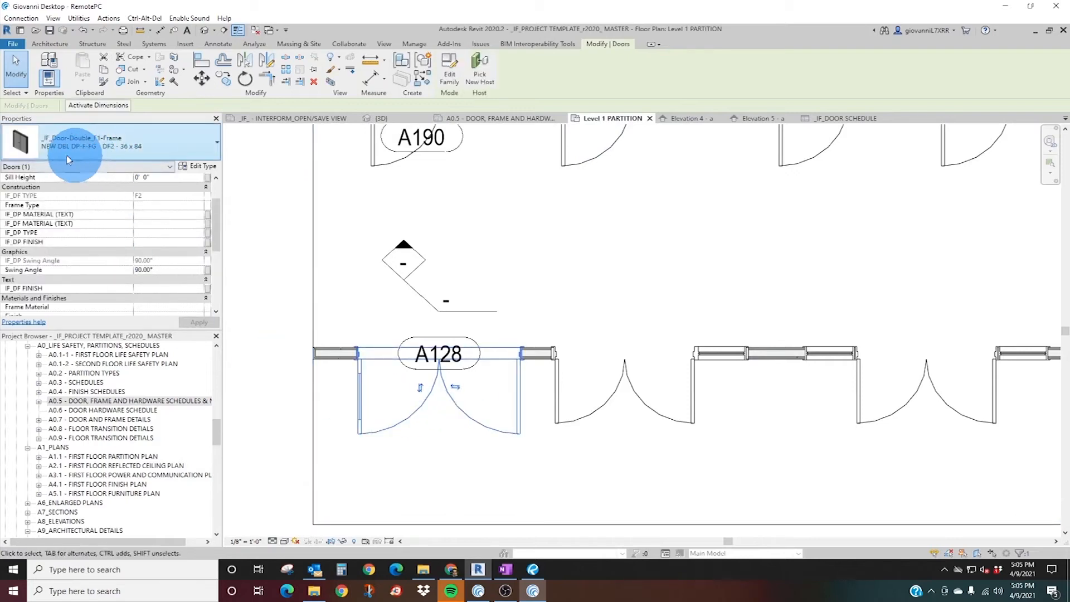
pyautogui.click(81, 154)
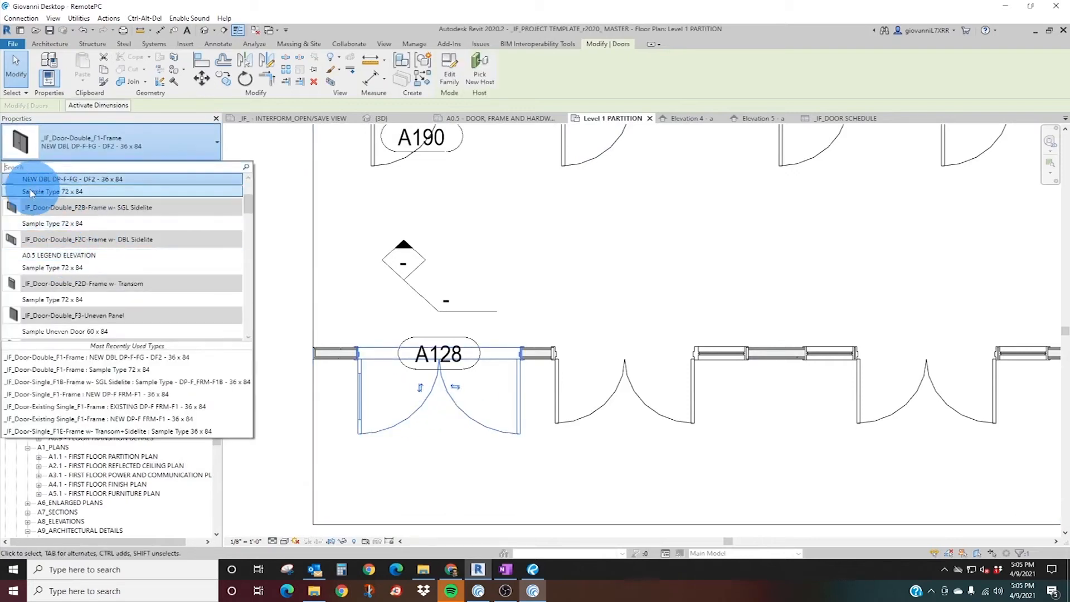
pyautogui.click(65, 193)
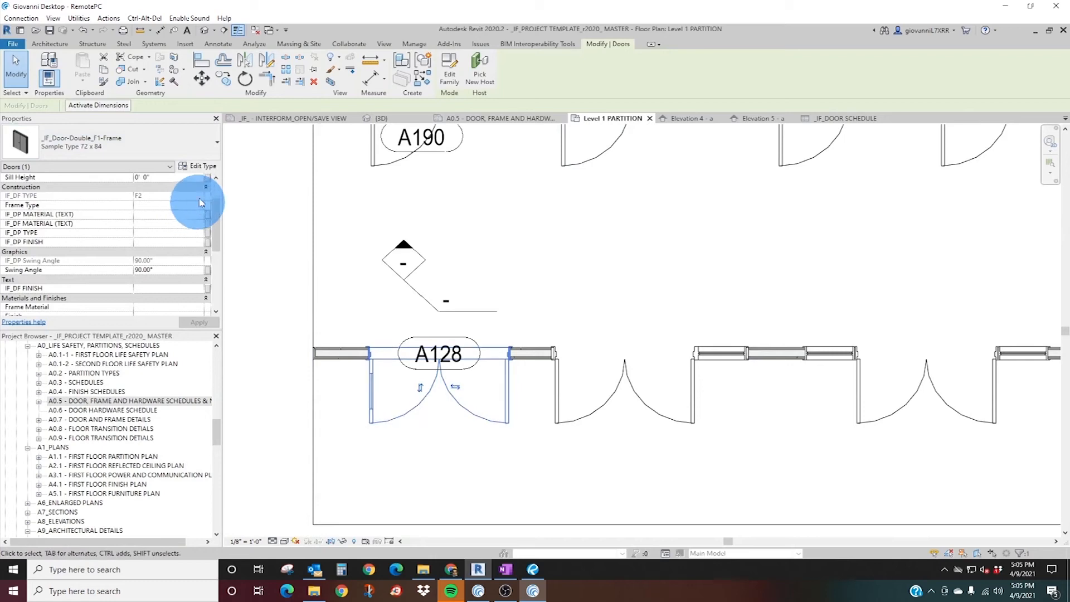
# Set both the DOOR PANEL L TYPE and DOOR PANEL R TYPE of Sample Type 72 x 84 to "F - Full Panel Door".
pyautogui.click(204, 167)
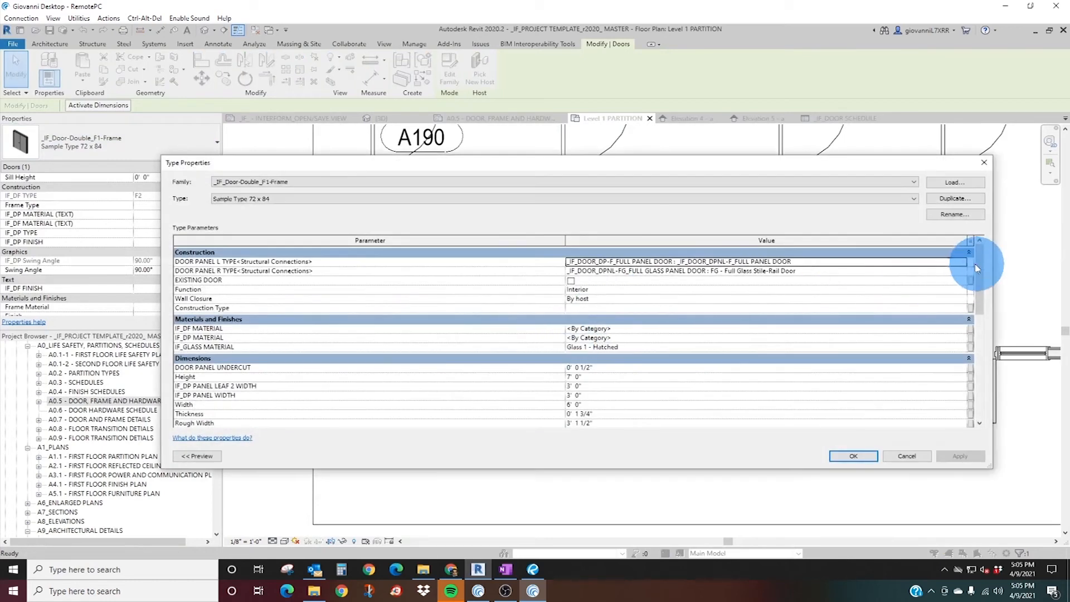
pyautogui.click(962, 261)
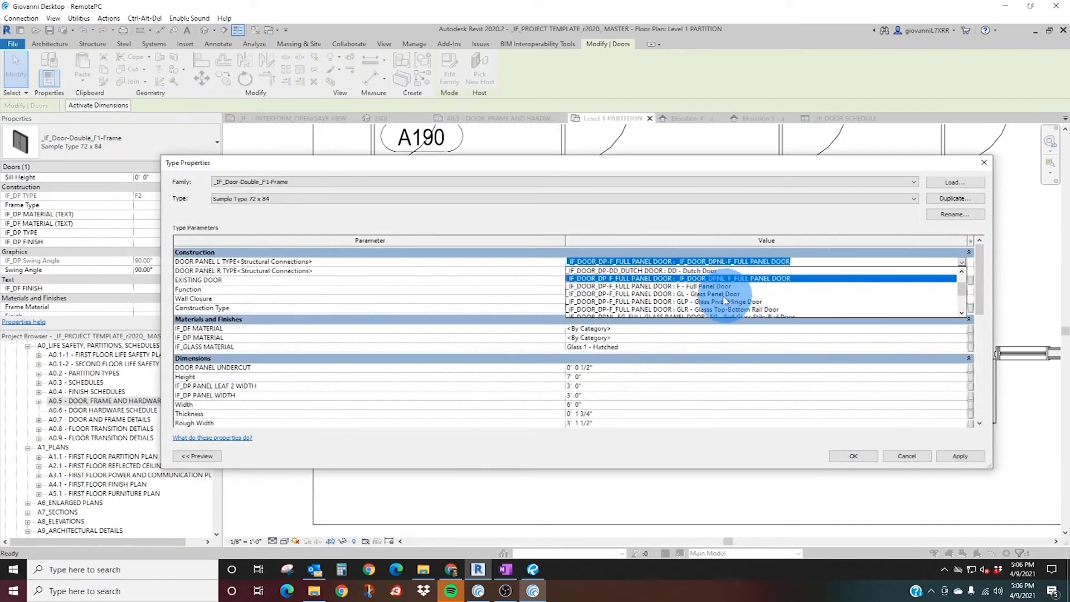
pyautogui.click(705, 287)
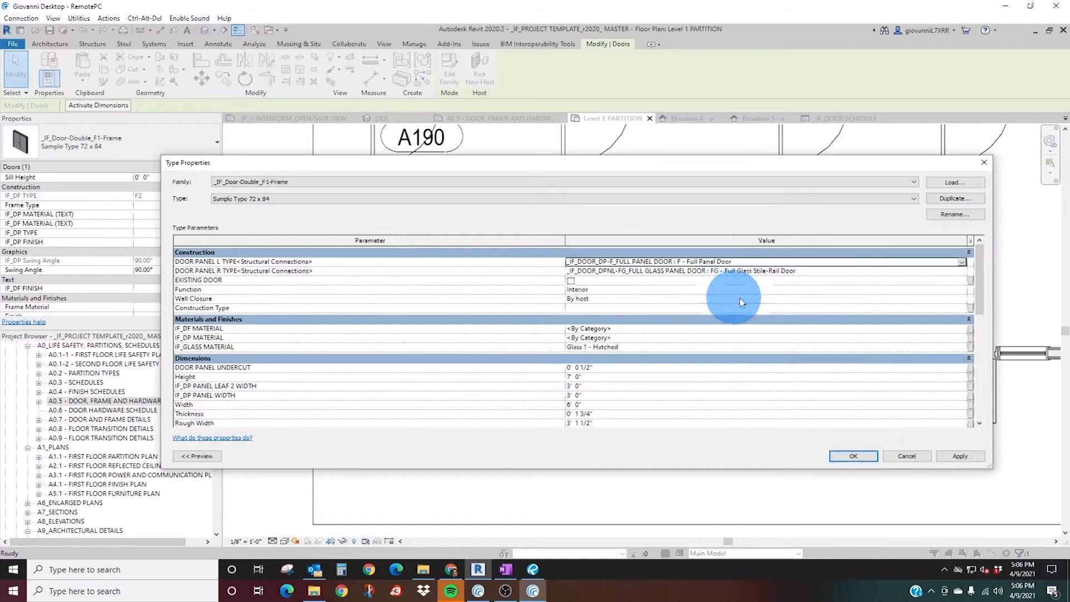
pyautogui.click(957, 273)
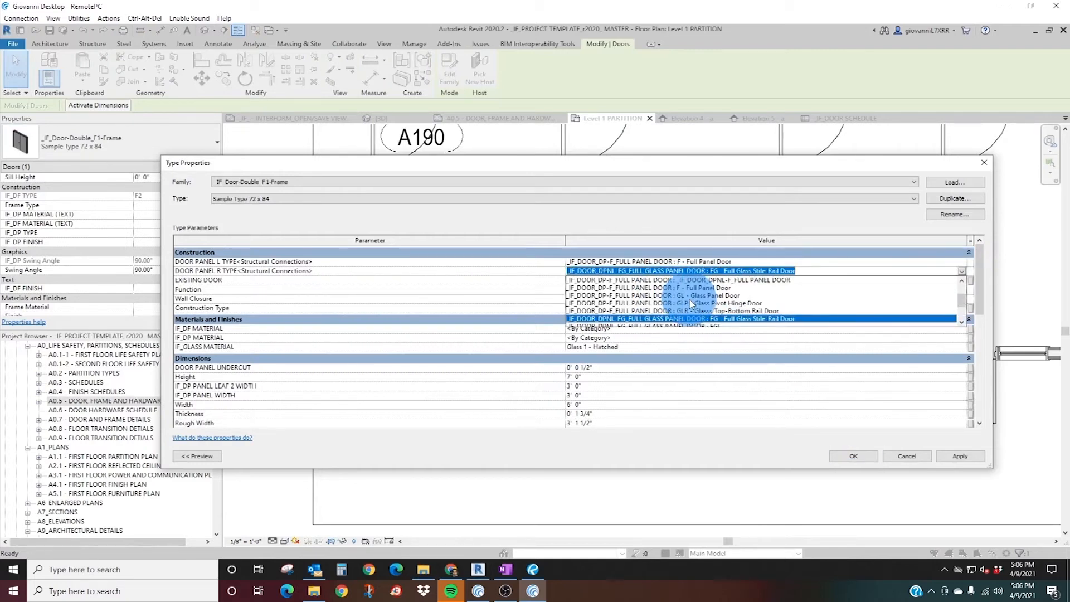
pyautogui.click(705, 288)
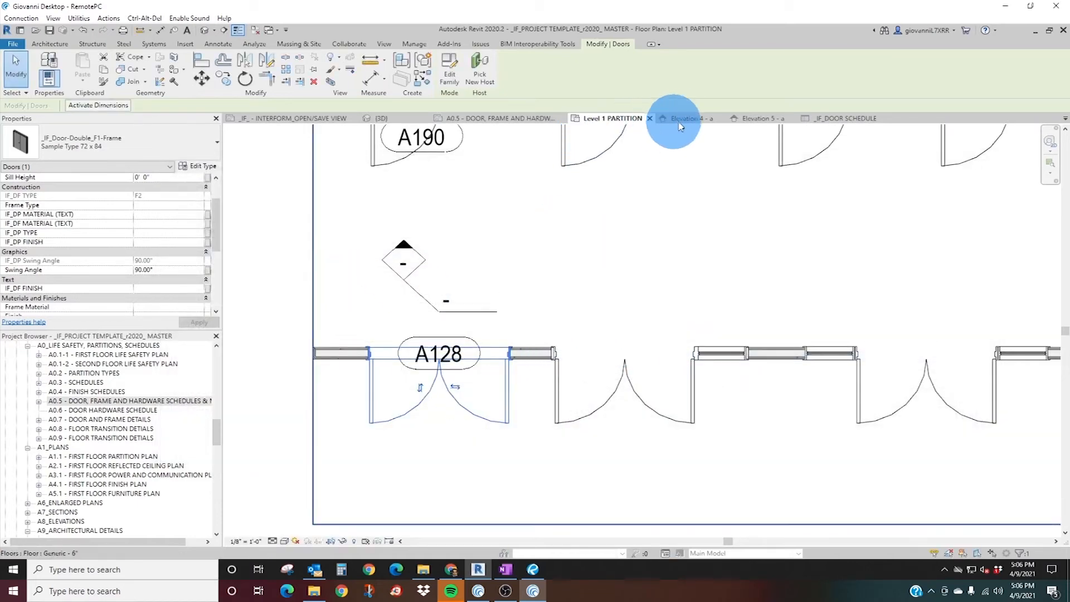
# Compare the F2 double frame and other door frame elevations on sheet A0.5 with the frame types in the door schedule.
pyautogui.click(478, 119)
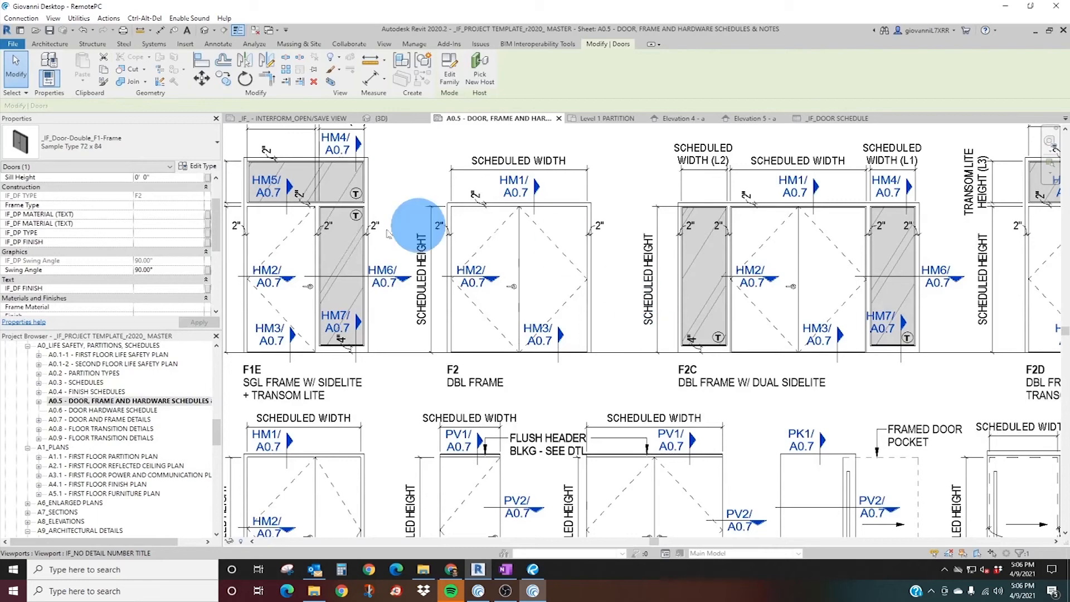
pyautogui.scroll(-3, 460, 340)
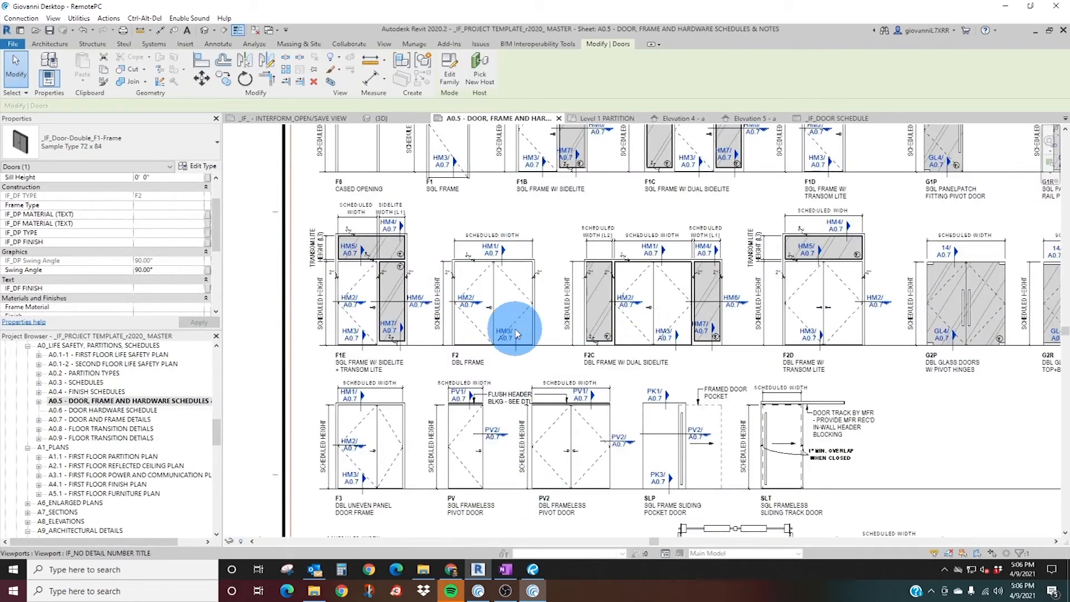
pyautogui.moveTo(830, 230); pyautogui.dragTo(711, 339, button='middle')
pyautogui.moveTo(888, 171); pyautogui.dragTo(812, 372, button='middle')
pyautogui.moveTo(1012, 136); pyautogui.dragTo(812, 263, button='middle')
pyautogui.scroll(-1, 812, 263)
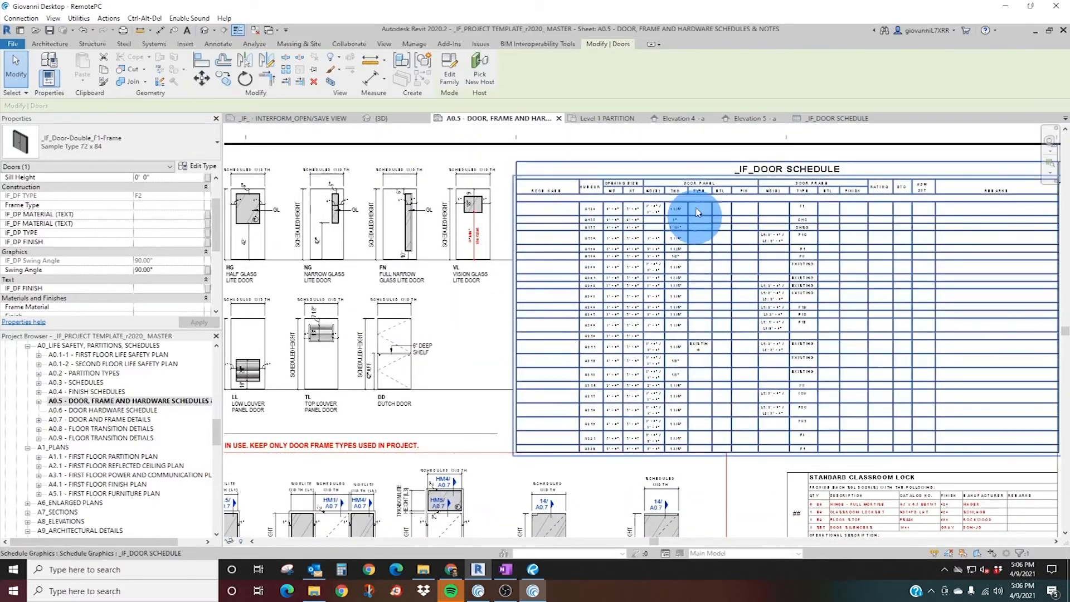
pyautogui.scroll(4, 713, 251)
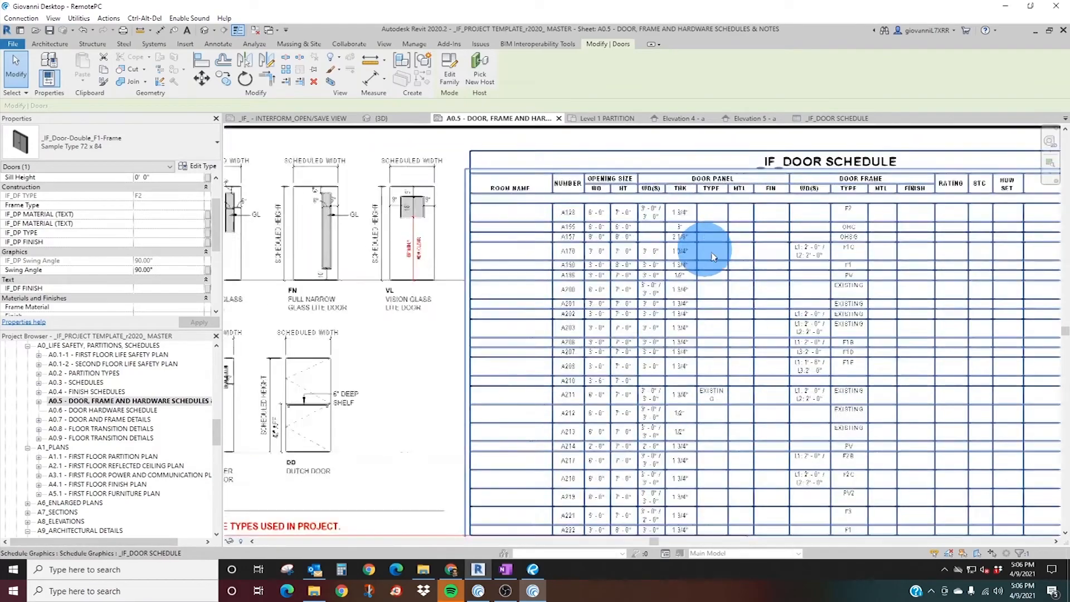
pyautogui.scroll(-4, 707, 239)
pyautogui.moveTo(425, 506); pyautogui.dragTo(481, 388, button='middle')
pyautogui.moveTo(444, 436); pyautogui.dragTo(489, 418, button='middle')
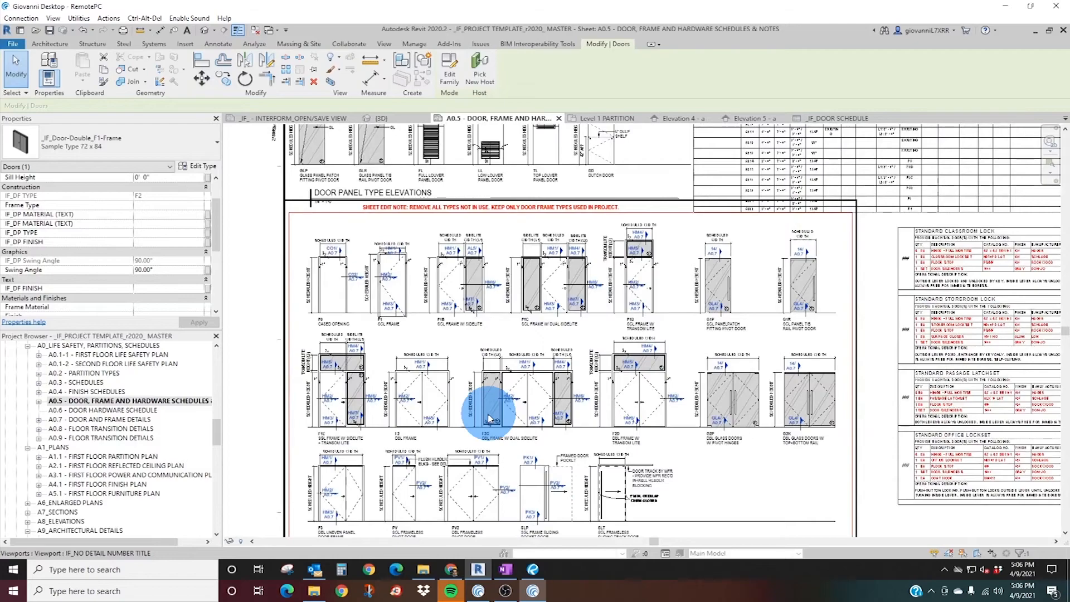
pyautogui.scroll(4, 403, 432)
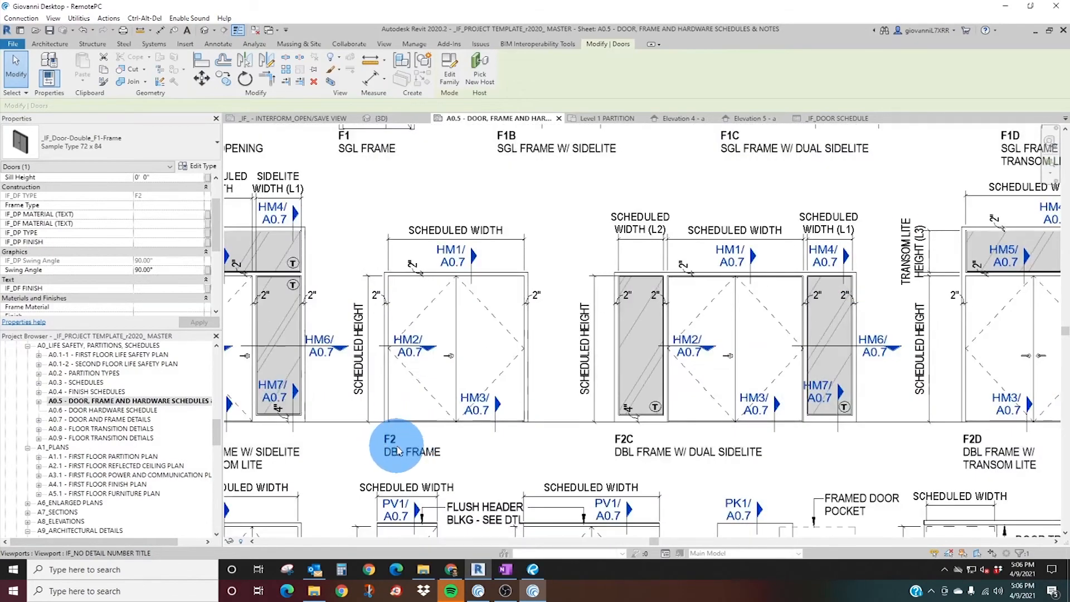
pyautogui.moveTo(560, 253); pyautogui.dragTo(482, 398, button='middle')
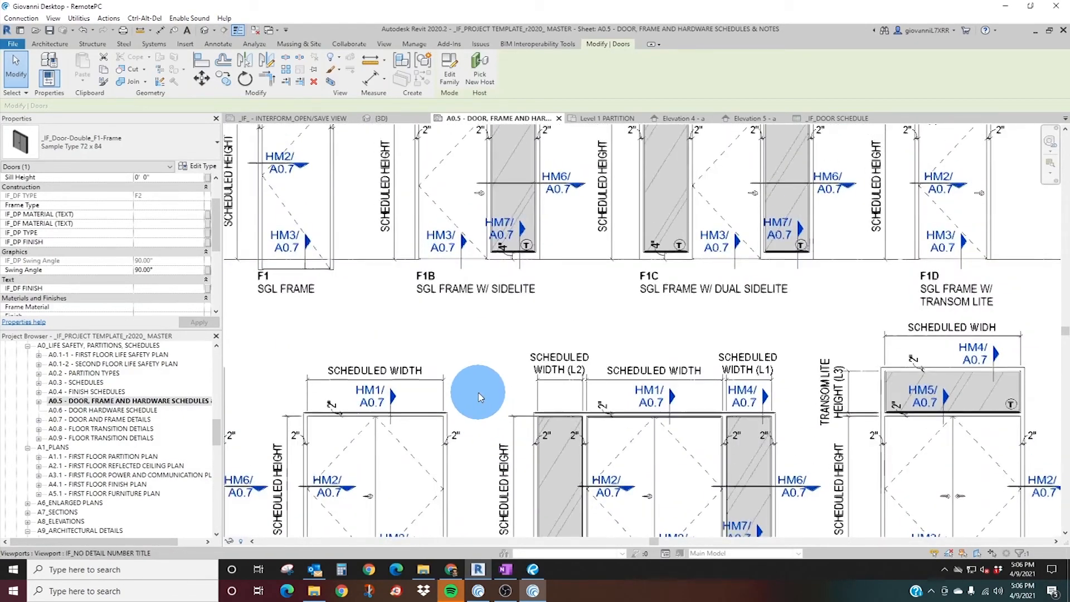
# Review the single, double, sidelite and transom frame elevations in the door frame legend on sheet A0.5.
pyautogui.scroll(-1, 471, 372)
pyautogui.moveTo(335, 282); pyautogui.dragTo(424, 300, button='middle')
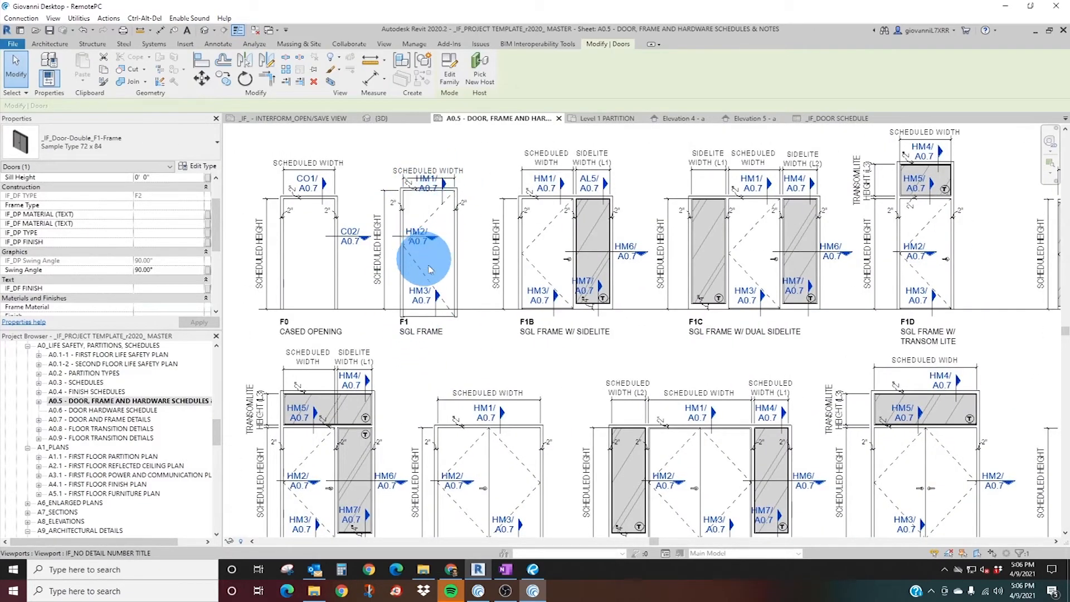
pyautogui.moveTo(503, 454); pyautogui.dragTo(516, 323, button='middle')
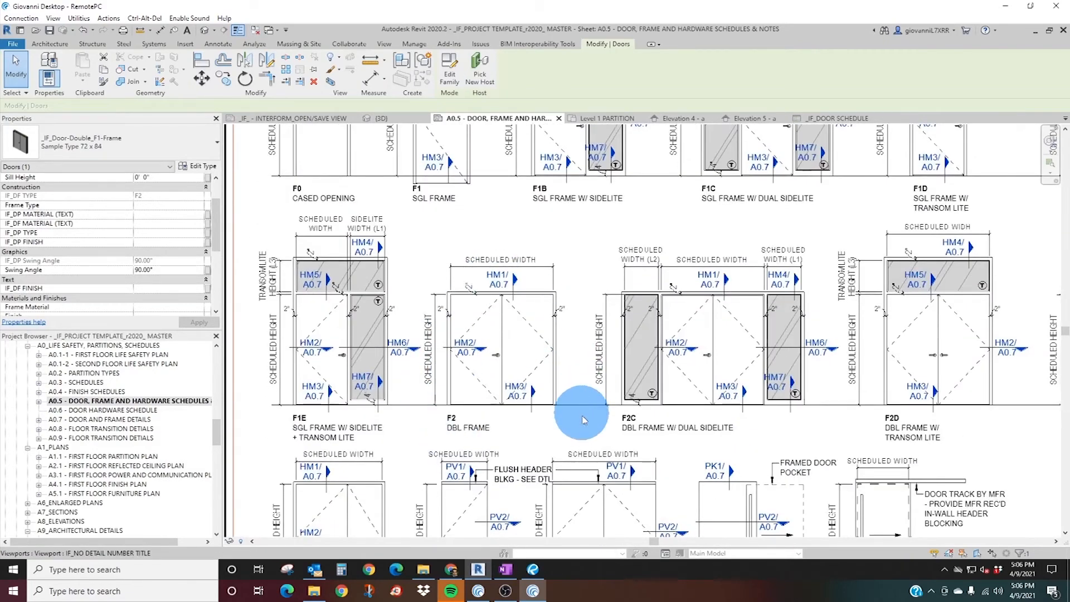
pyautogui.moveTo(559, 281); pyautogui.dragTo(530, 354, button='middle')
pyautogui.scroll(1, 530, 234)
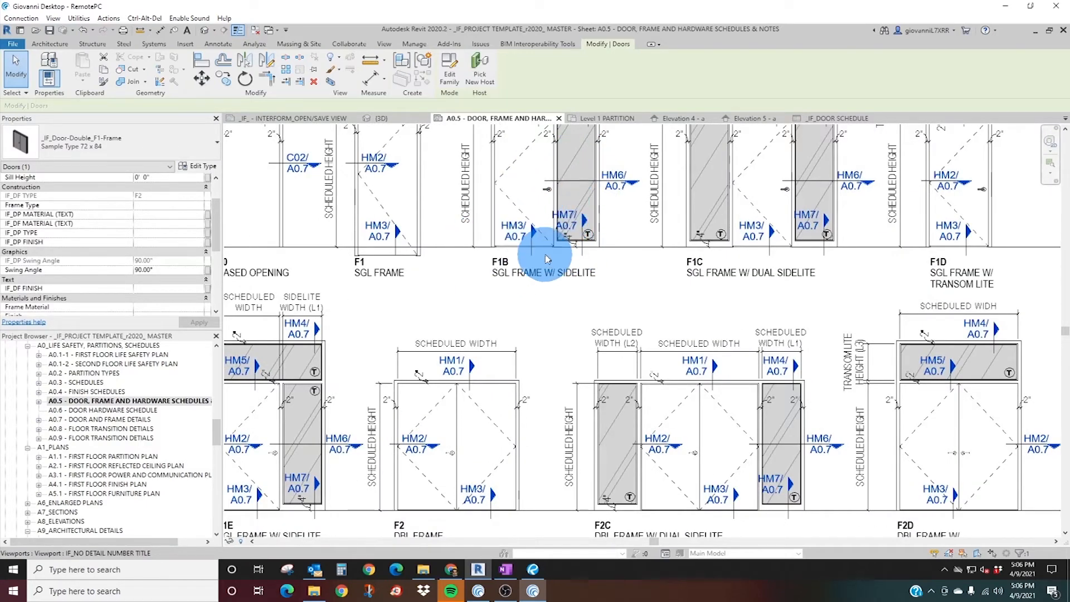
pyautogui.scroll(-3, 550, 256)
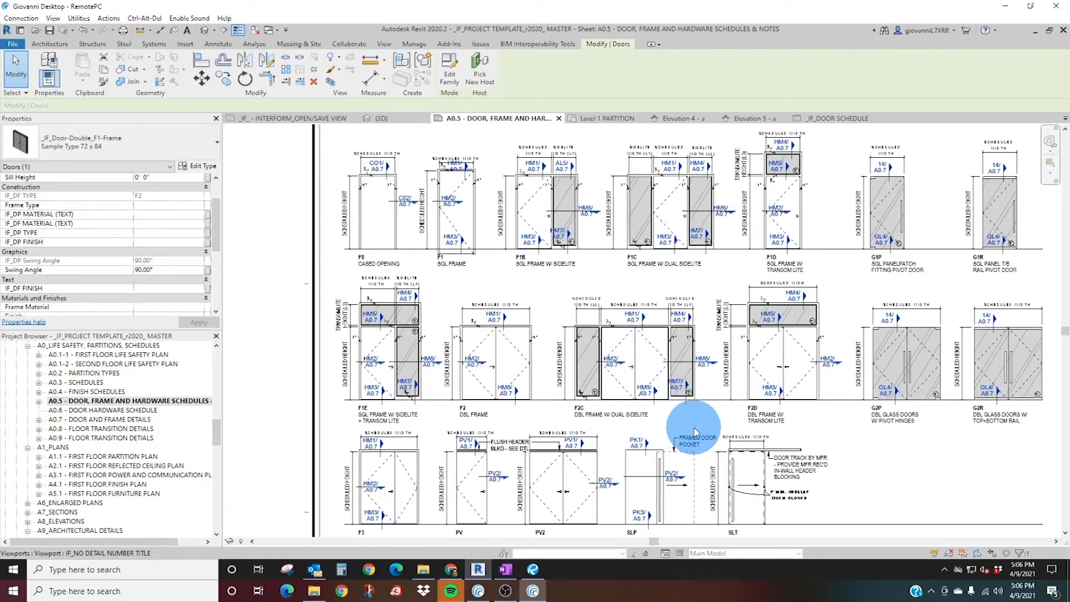
pyautogui.scroll(3, 693, 429)
pyautogui.moveTo(561, 306); pyautogui.dragTo(509, 364, button='middle')
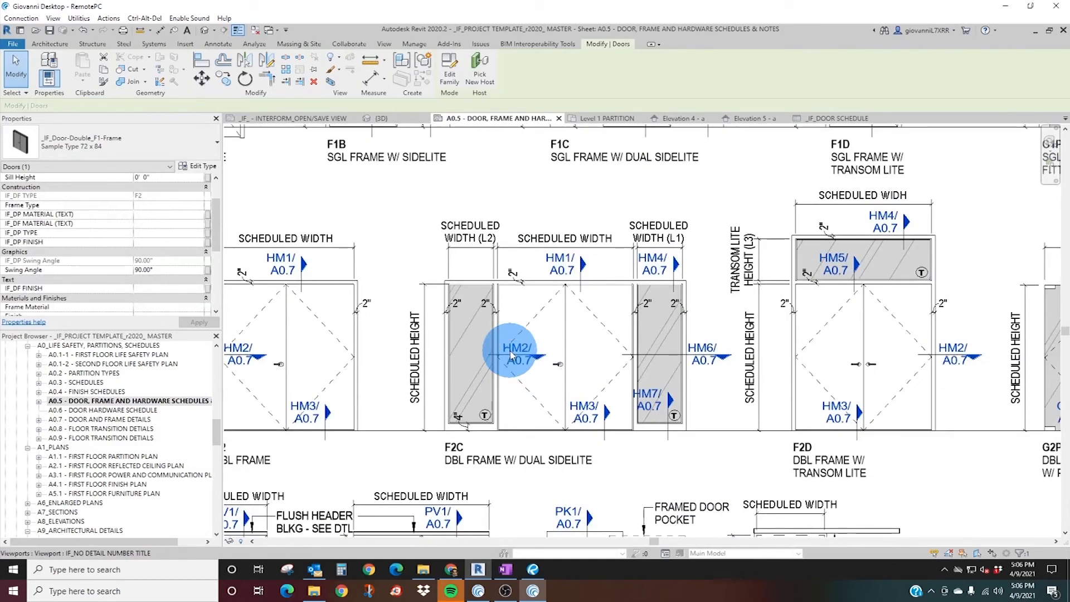
pyautogui.scroll(-3, 614, 349)
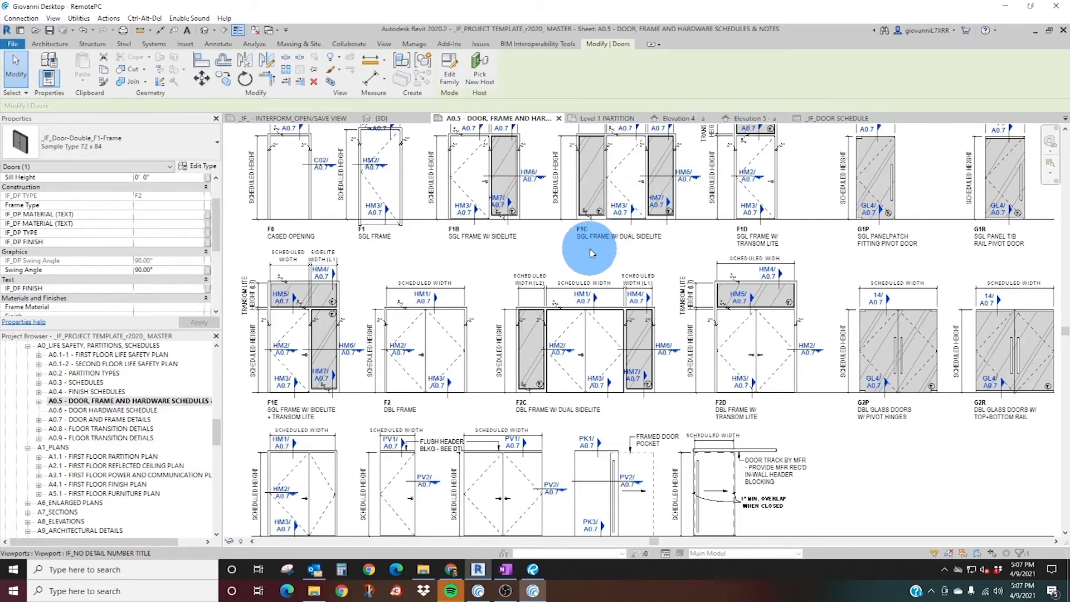
# Select the single frameless pivot door in the middle row of walls in the Level 1 PARTITION plan.
pyautogui.click(585, 126)
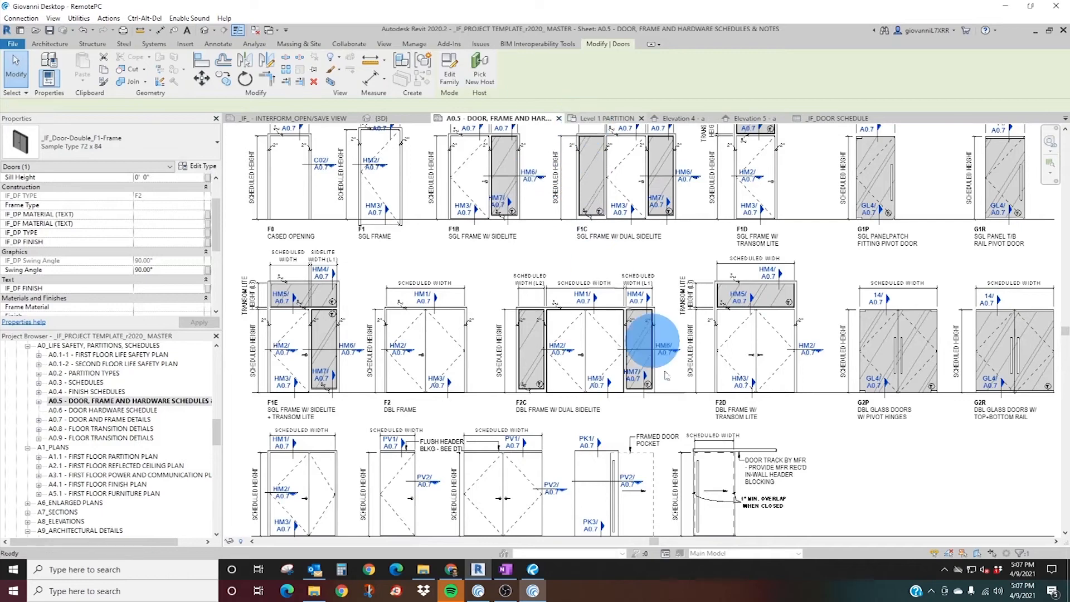
pyautogui.scroll(-4, 529, 356)
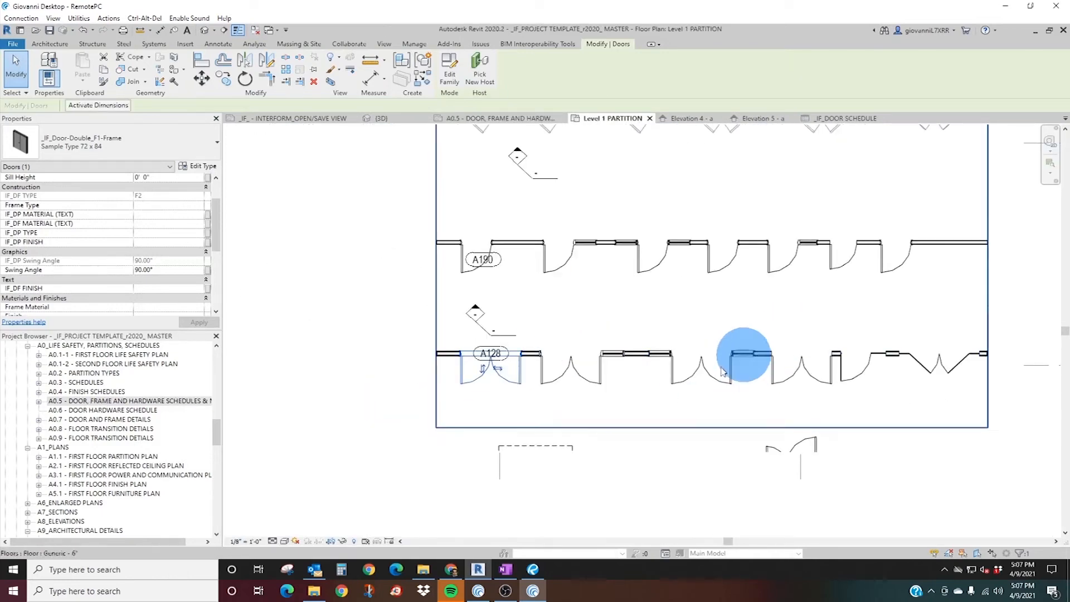
pyautogui.moveTo(743, 353); pyautogui.dragTo(626, 425, button='middle')
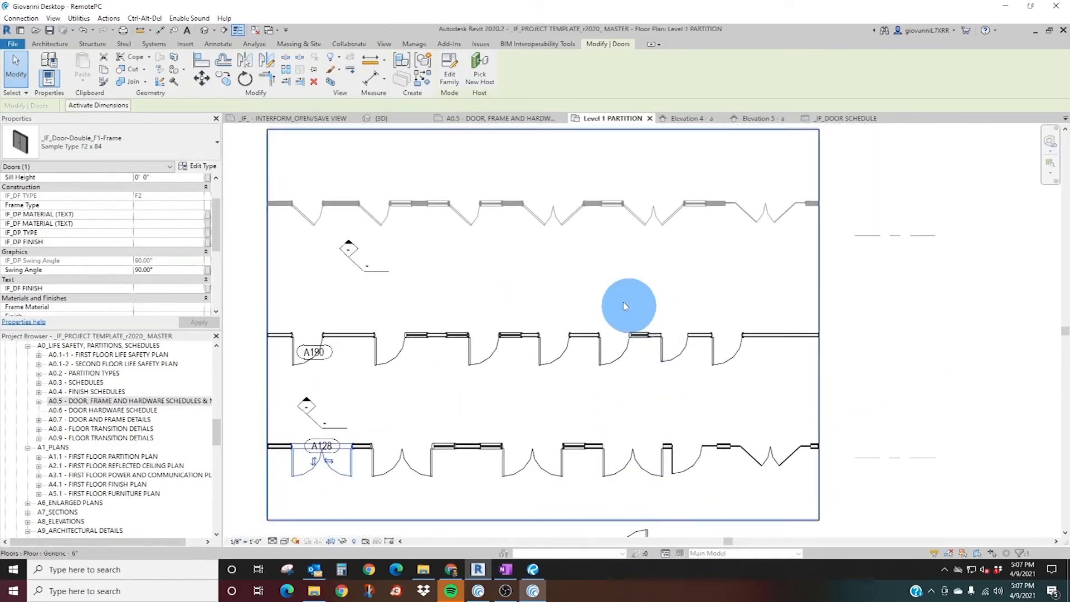
pyautogui.moveTo(508, 424); pyautogui.dragTo(605, 260, button='middle')
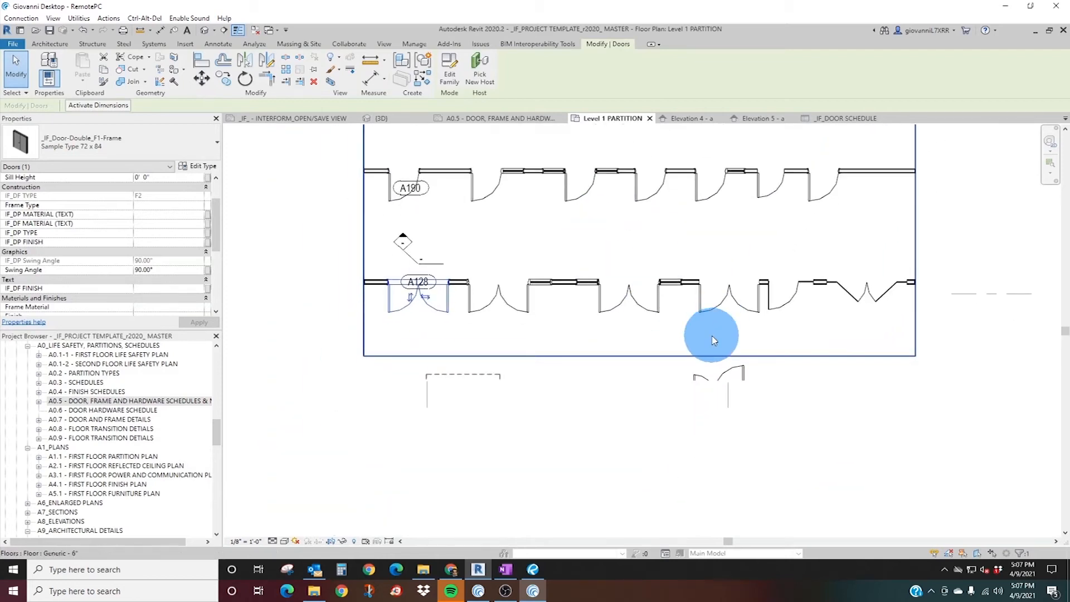
pyautogui.click(759, 194)
pyautogui.scroll(5, 616, 315)
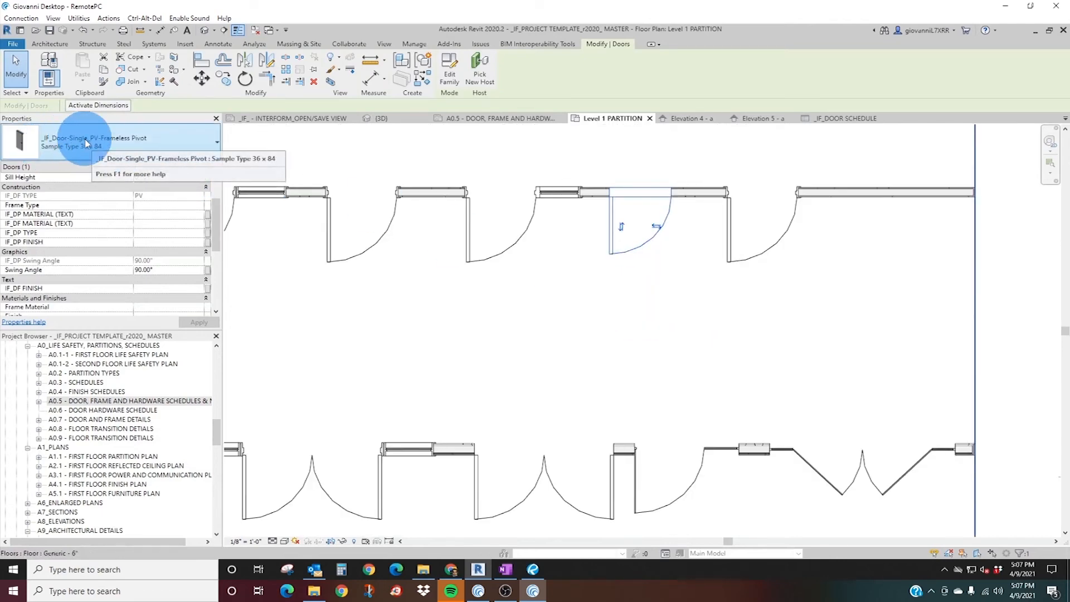
# Examine the PV and PV2 frameless pivot door elevations in the frame legend on sheet A0.5.
pyautogui.click(476, 118)
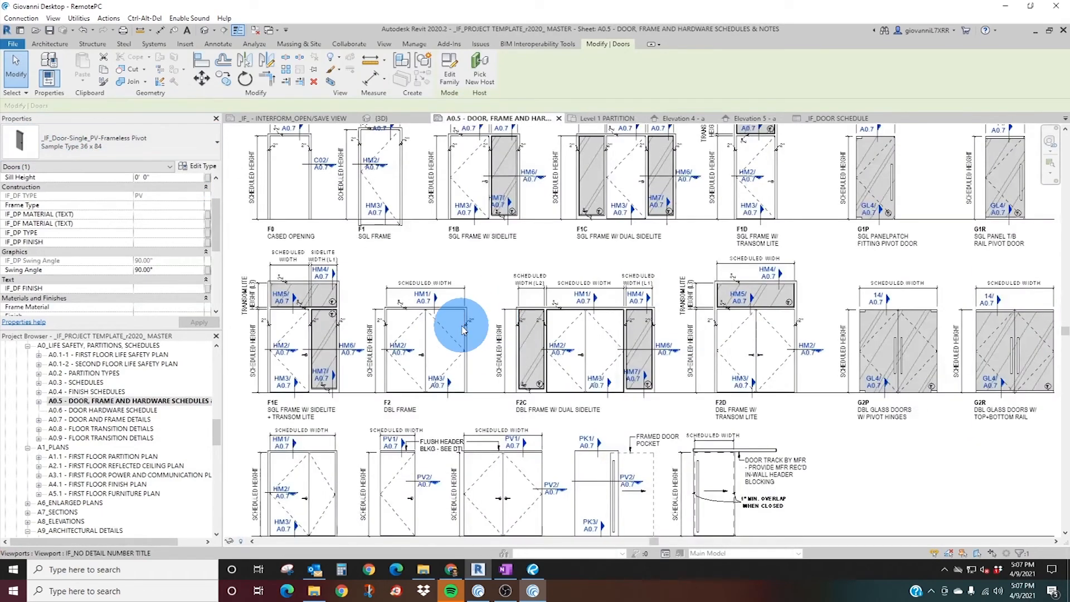
pyautogui.scroll(4, 544, 454)
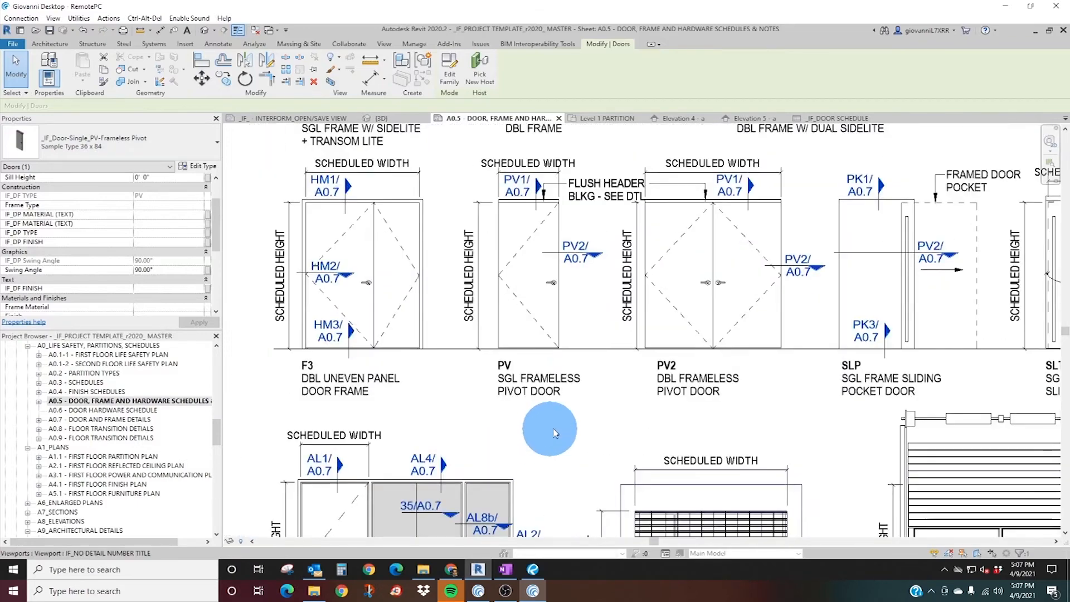
pyautogui.scroll(2, 695, 357)
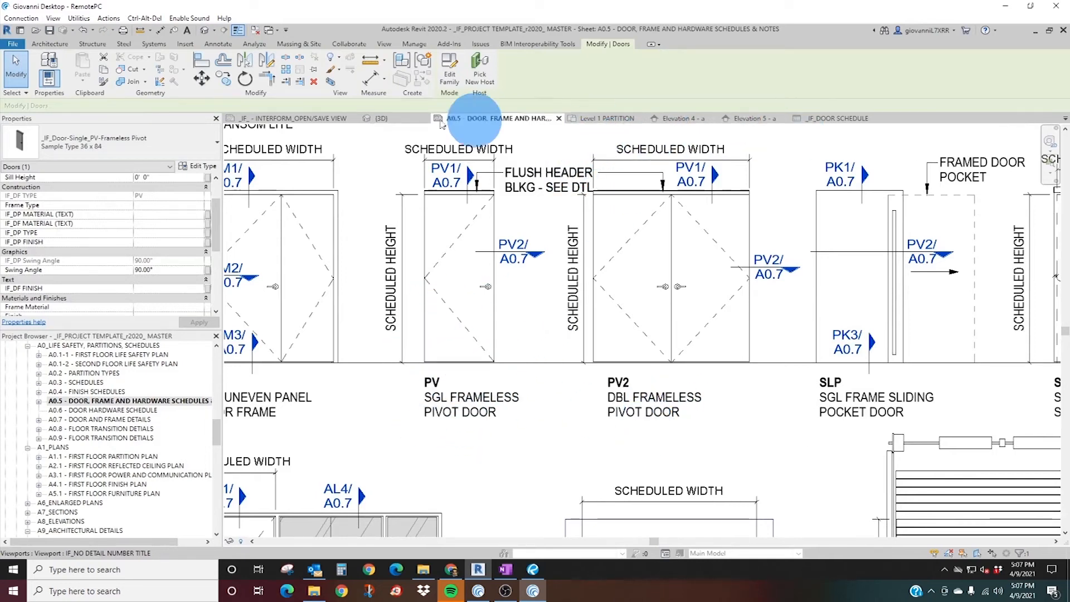
# Inspect the single frameless pivot door's head and jambs in the 3D view.
pyautogui.click(591, 118)
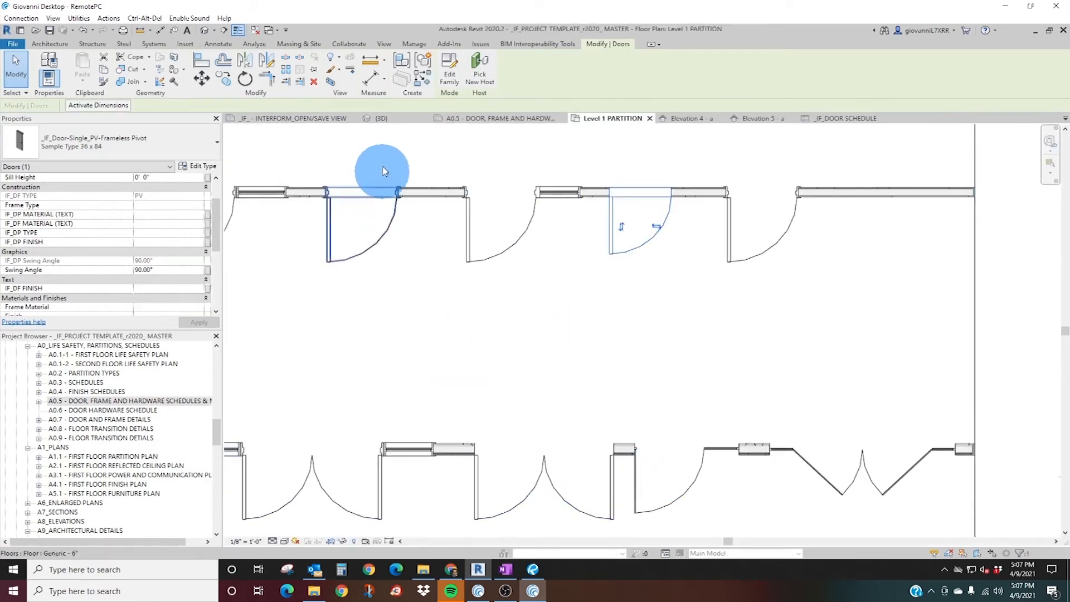
pyautogui.click(383, 119)
pyautogui.scroll(3, 752, 284)
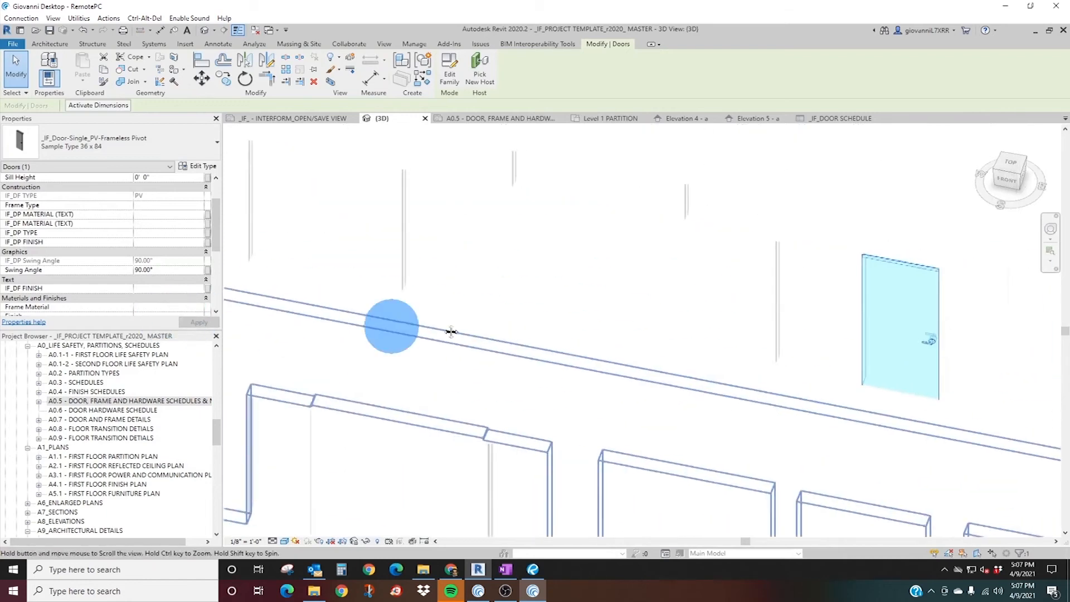
pyautogui.scroll(5, 959, 301)
pyautogui.moveTo(958, 301); pyautogui.dragTo(757, 319, button='middle')
pyautogui.press('Escape')
pyautogui.scroll(-4, 757, 319)
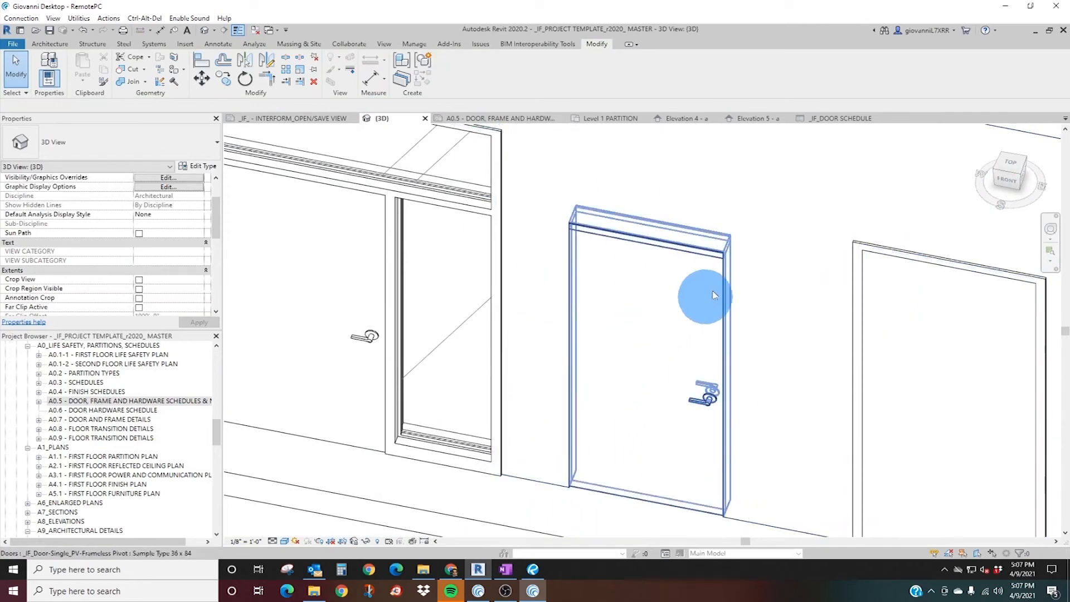
pyautogui.scroll(3, 734, 275)
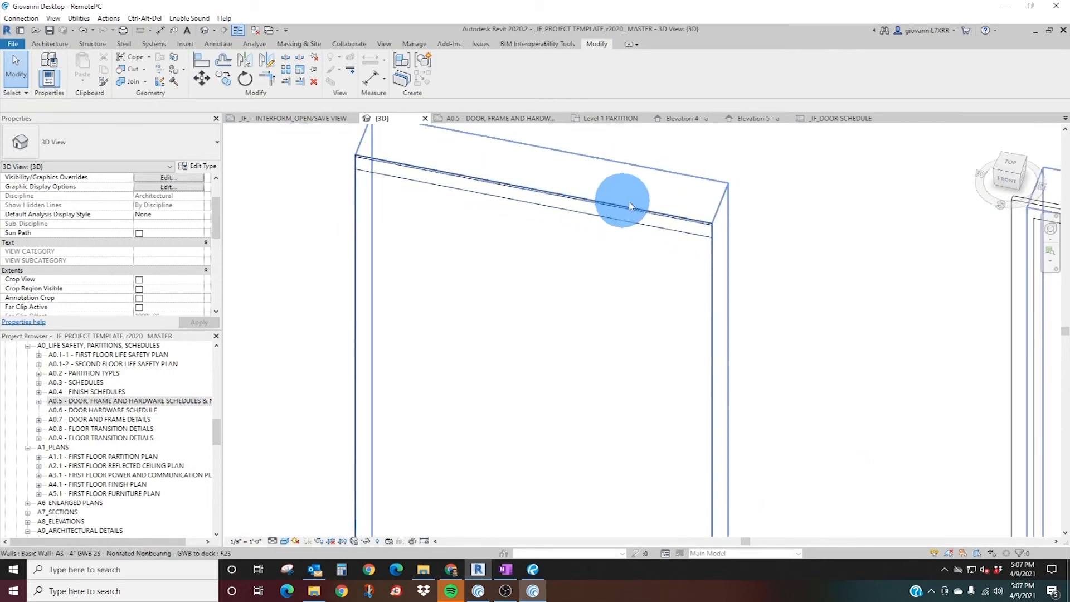
pyautogui.scroll(-5, 346, 215)
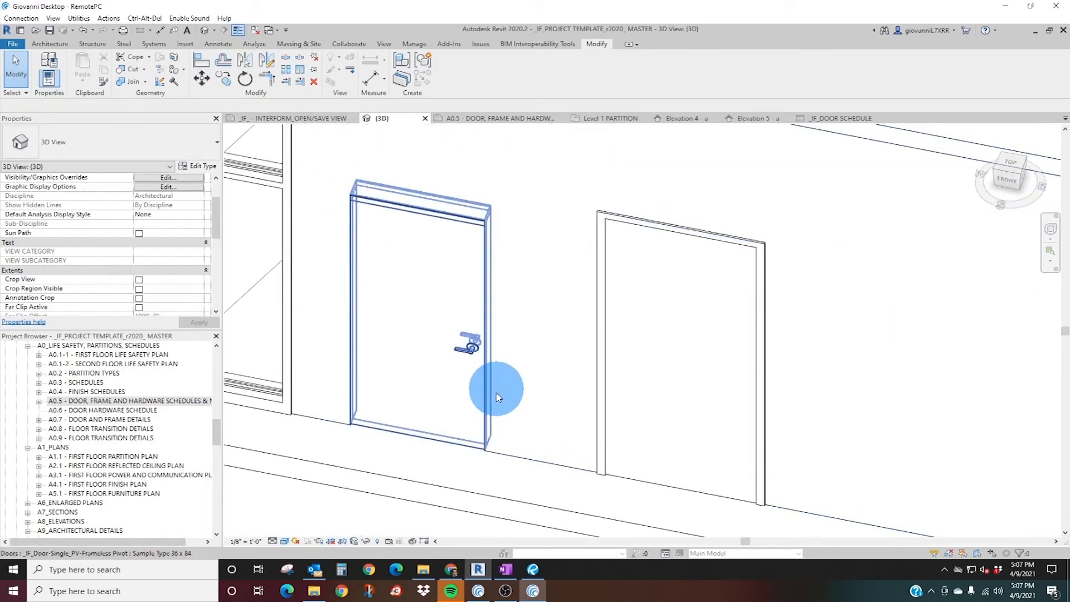
# Review the instance and type properties of the frameless pivot door, Sample Type 36 x 84.
pyautogui.click(461, 360)
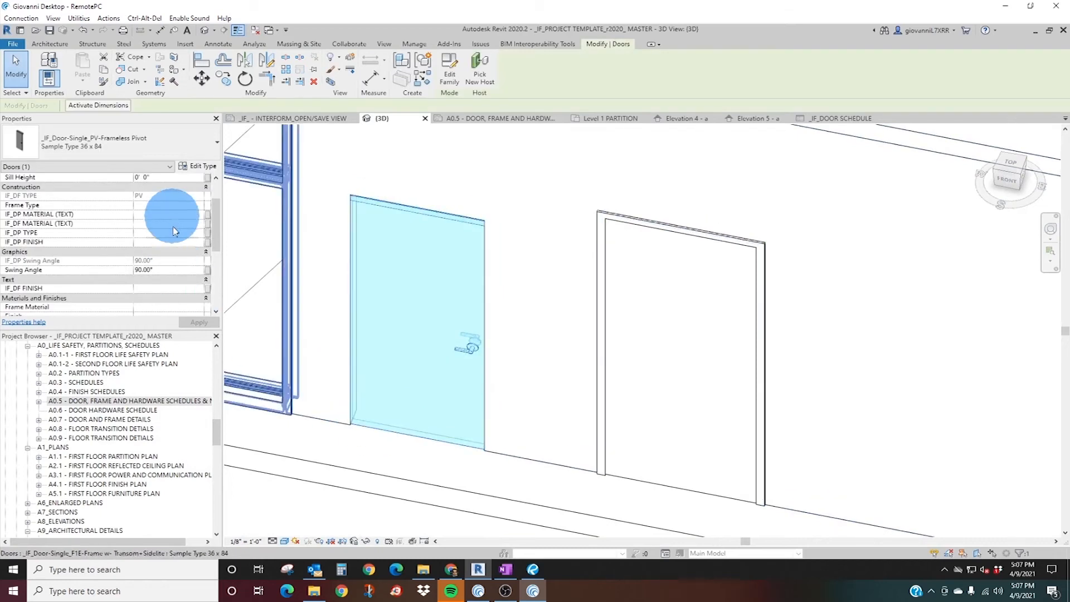
pyautogui.scroll(2, 126, 232)
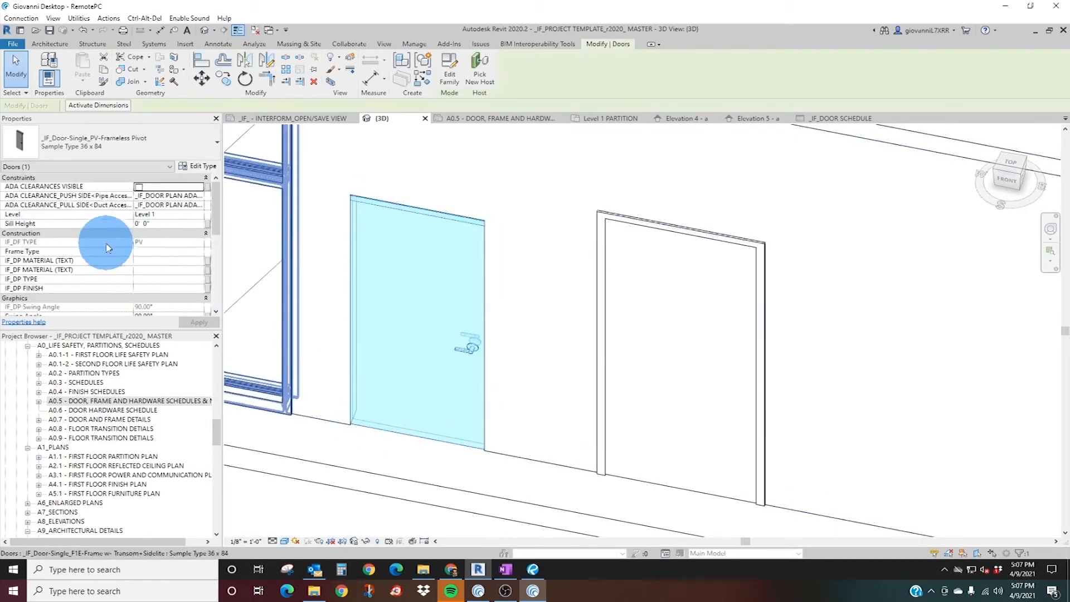
pyautogui.scroll(-3, 141, 249)
pyautogui.scroll(-5, 110, 289)
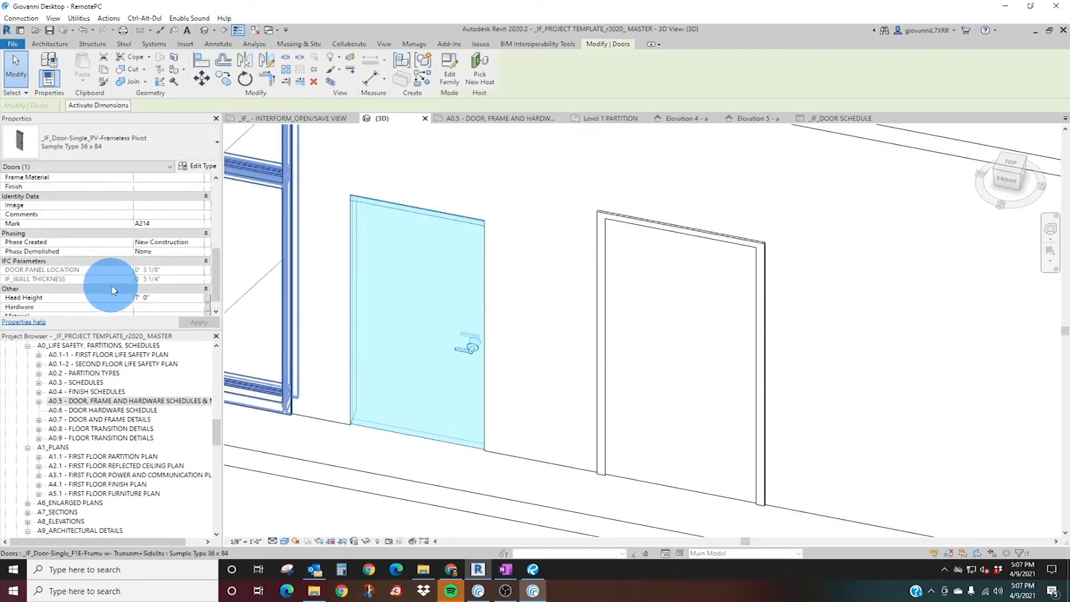
pyautogui.scroll(10, 158, 267)
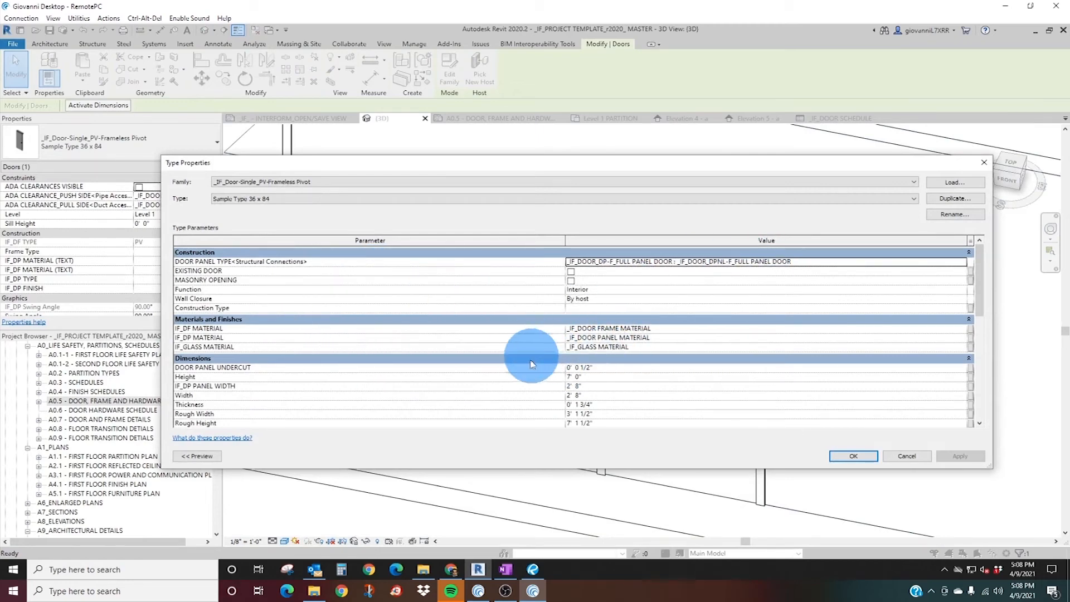
pyautogui.scroll(-2, 531, 356)
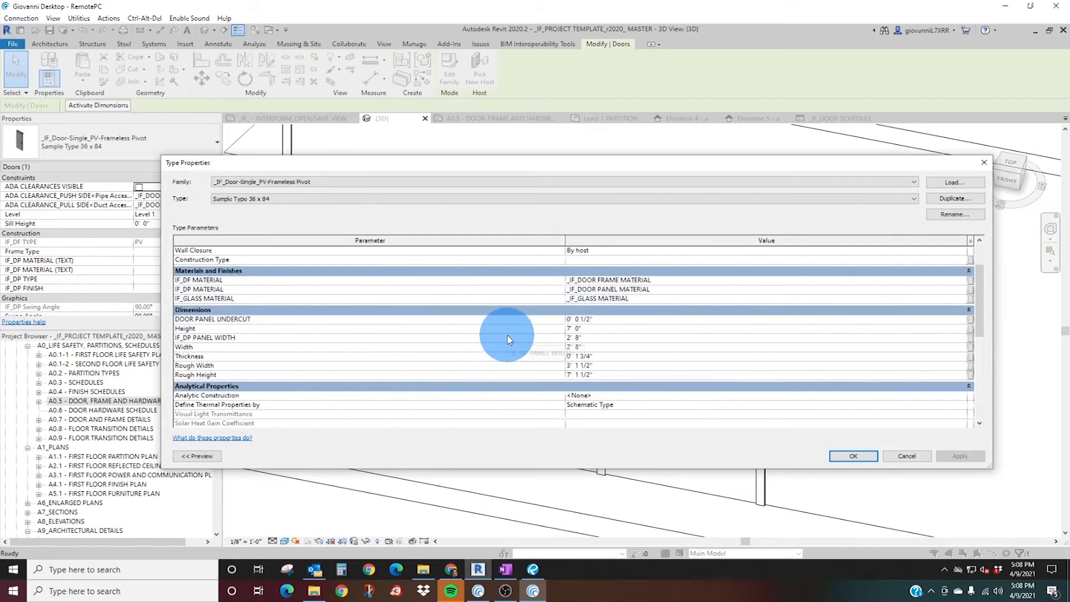
pyautogui.scroll(-2, 592, 358)
pyautogui.scroll(-4, 554, 354)
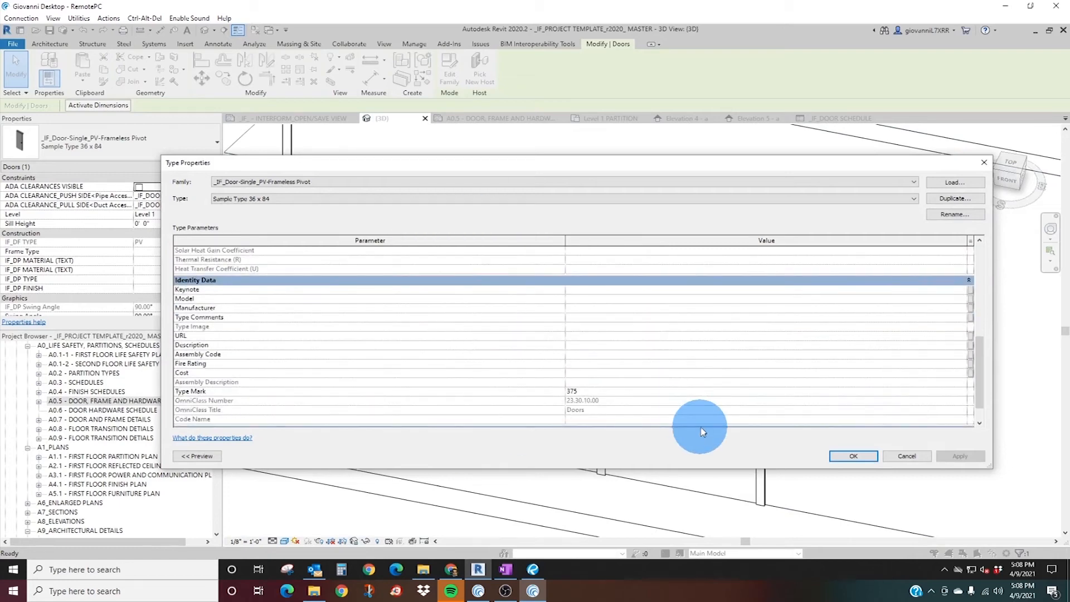
pyautogui.scroll(-1, 741, 384)
pyautogui.click(850, 461)
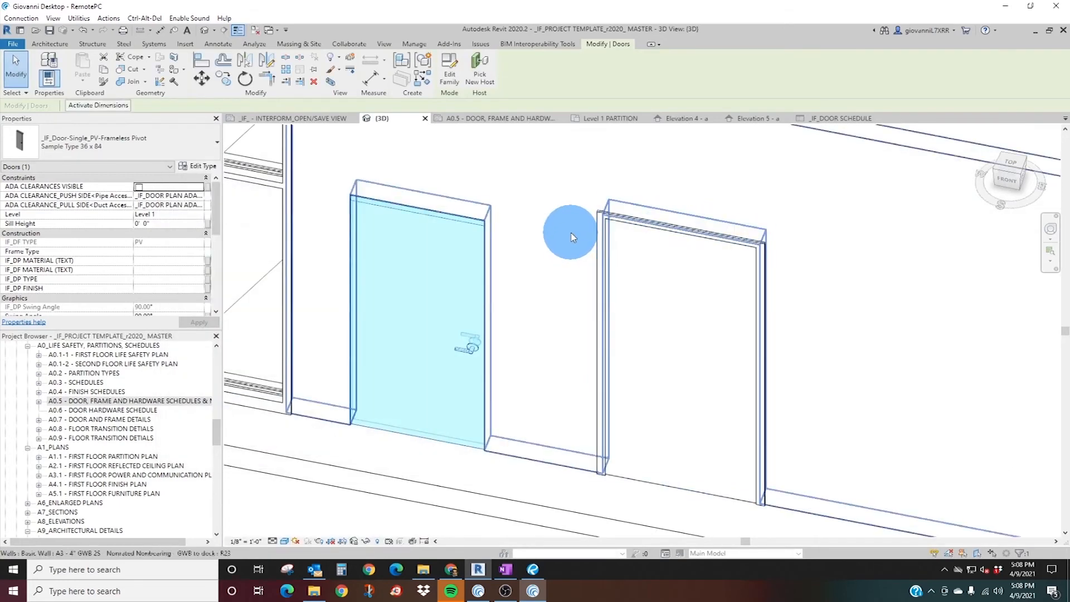
# Select the single G1-Glass door in the 3D view and check the door schedule and Level 1 PARTITION plan.
pyautogui.scroll(-5, 566, 231)
pyautogui.press('Escape')
pyautogui.scroll(8, 513, 302)
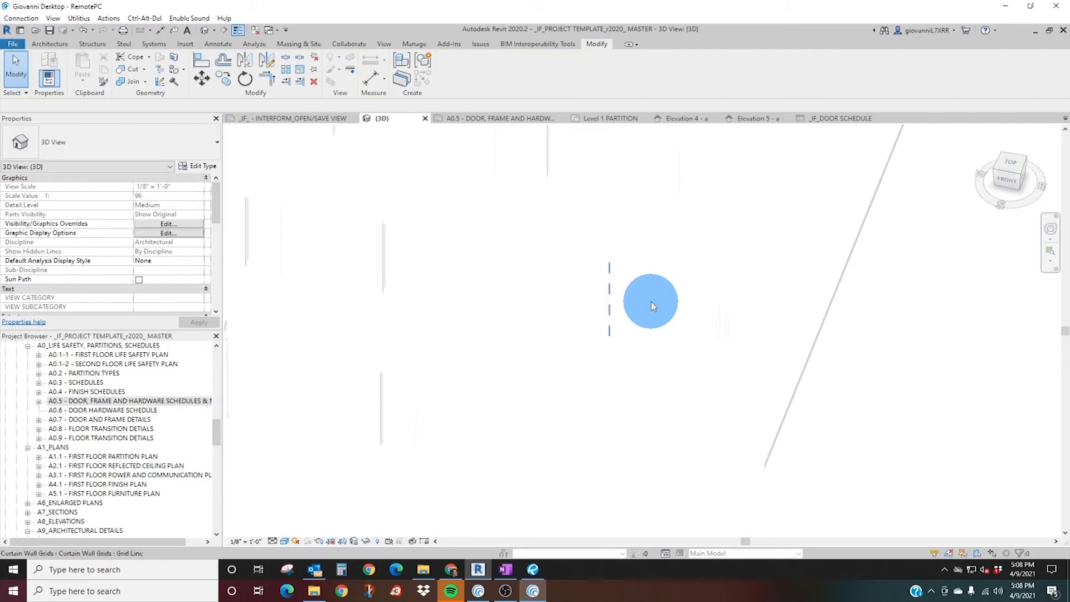
pyautogui.click(532, 296)
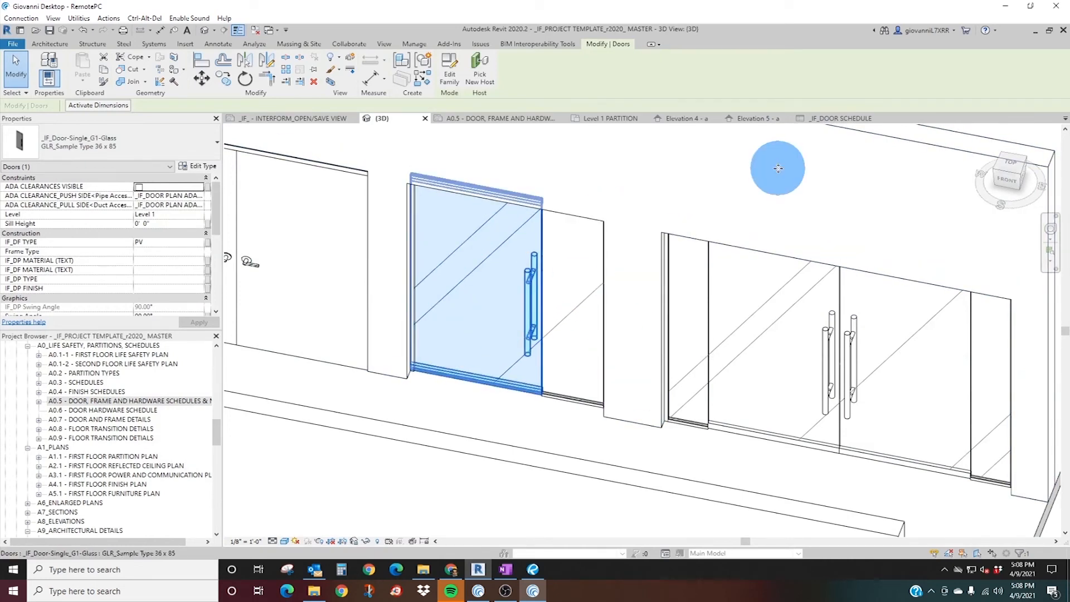
pyautogui.click(829, 121)
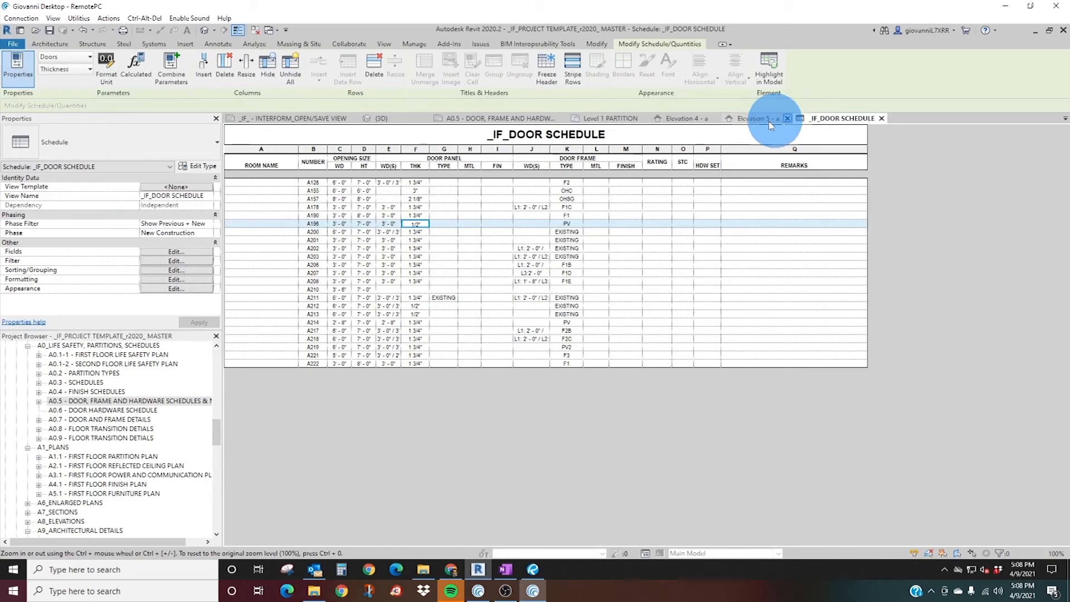
pyautogui.click(613, 119)
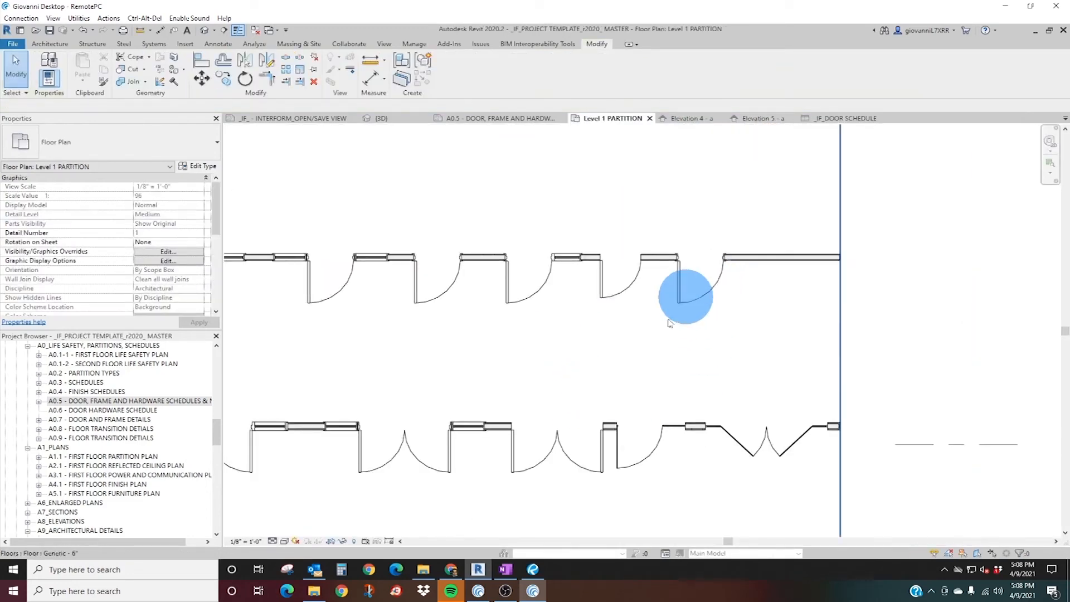
pyautogui.scroll(2, 660, 457)
pyautogui.scroll(-3, 660, 457)
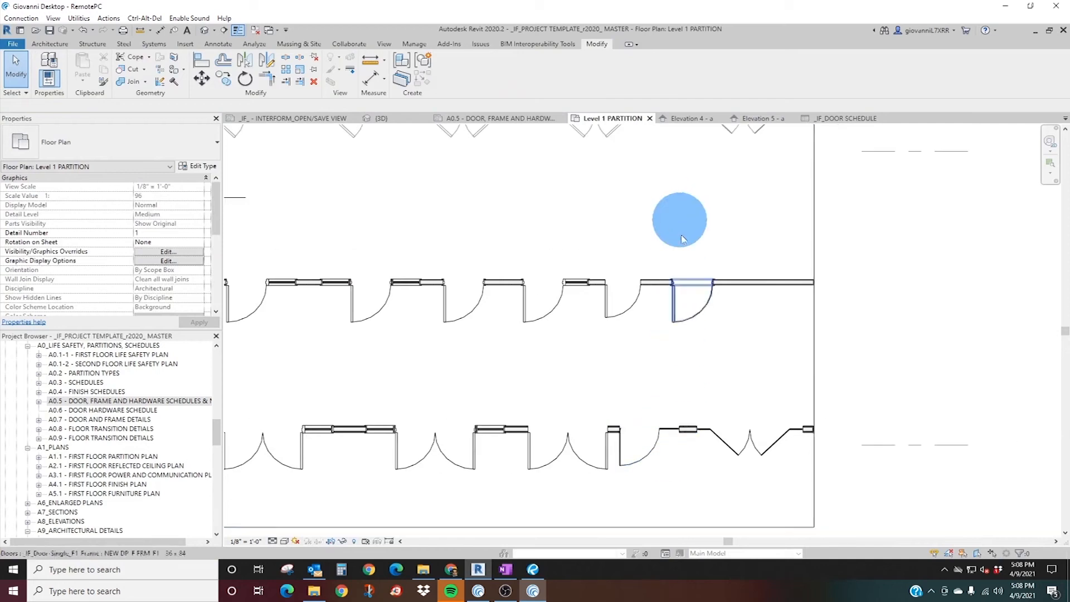
# Delete the single G1-Glass door from its glass wall in the 3D view and select the glass panel in its place.
pyautogui.click(381, 119)
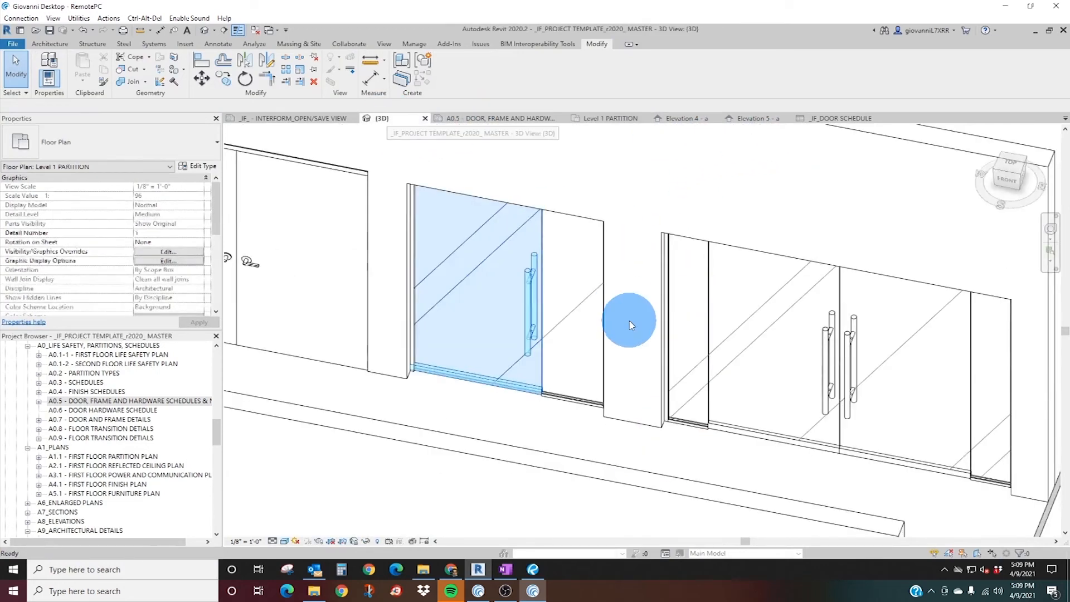
pyautogui.click(542, 380)
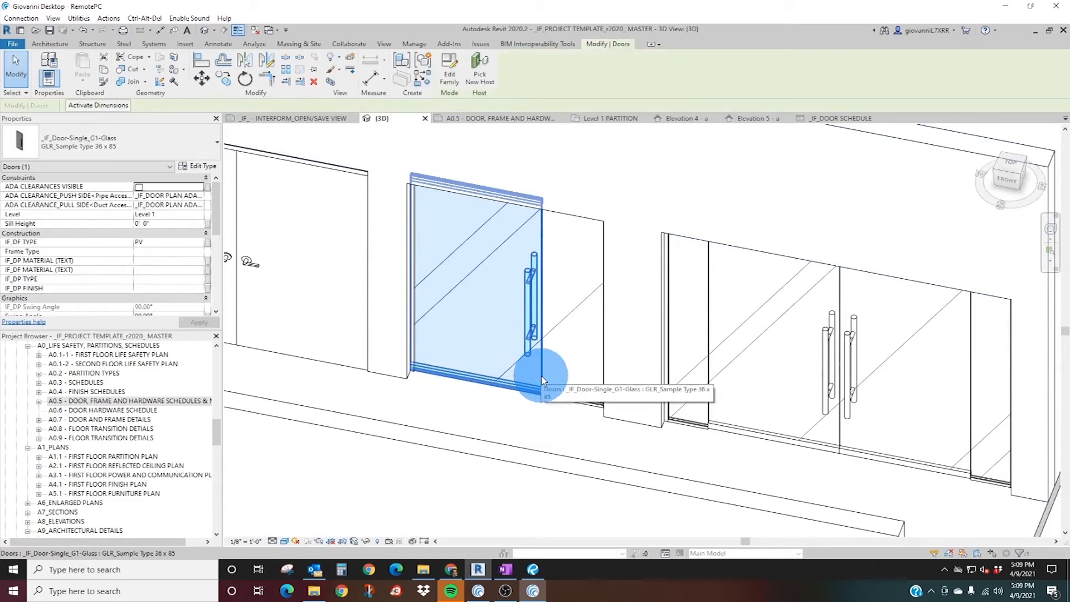
pyautogui.press('Delete')
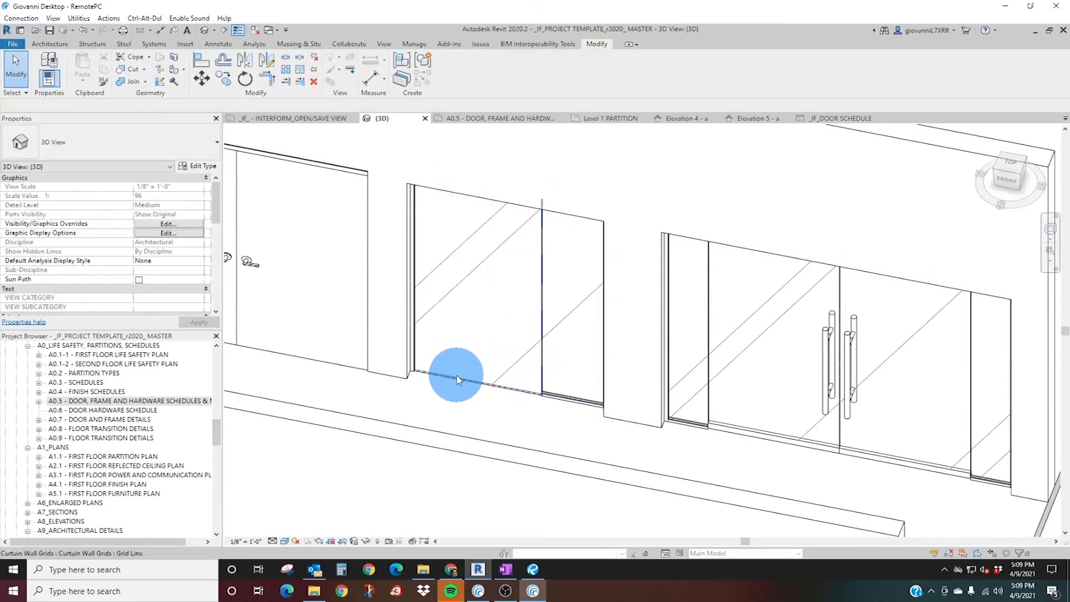
pyautogui.click(455, 384)
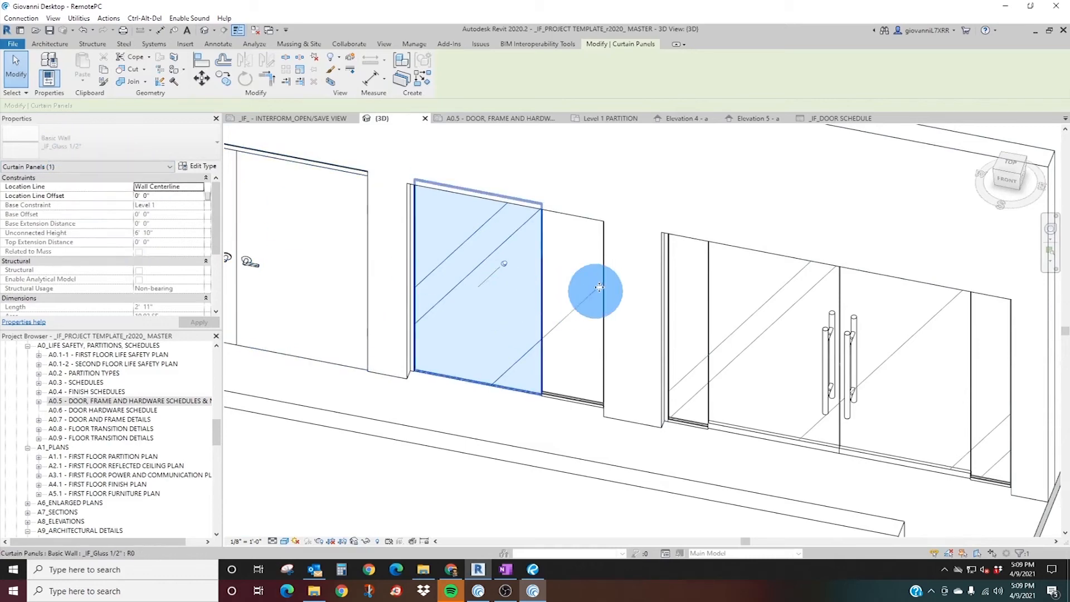
pyautogui.press('h')
pyautogui.press('i')
pyautogui.moveTo(536, 378)
pyautogui.keyDown('shift'); pyautogui.mouseDown(button='middle')
pyautogui.moveTo(621, 317)
pyautogui.moveTo(506, 382)
pyautogui.moveTo(488, 368)
pyautogui.moveTo(531, 349)
pyautogui.moveTo(527, 365)
pyautogui.mouseUp(button='middle'); pyautogui.keyUp('shift')
pyautogui.scroll(3, 528, 366)
pyautogui.press('Escape')
pyautogui.rightClick(460, 369)
pyautogui.press('Escape')
pyautogui.press('Escape')
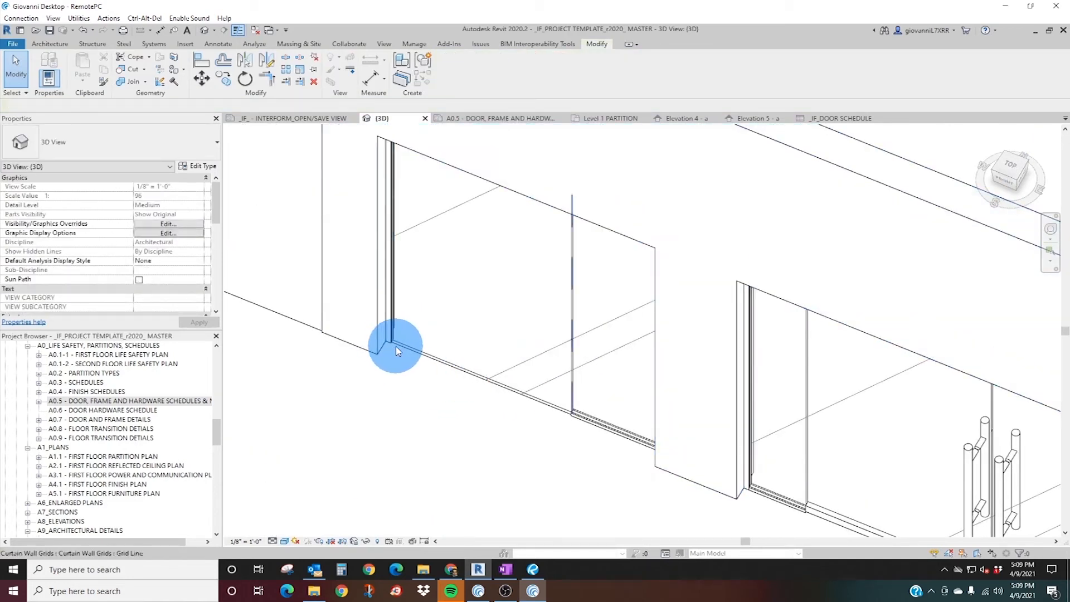
# Draw a similar _IF_Channel Set Glass Wall, 7' high and about 5'-9" long, in front of the existing glass wall in the 3D view.
pyautogui.click(395, 347)
pyautogui.rightClick(395, 346)
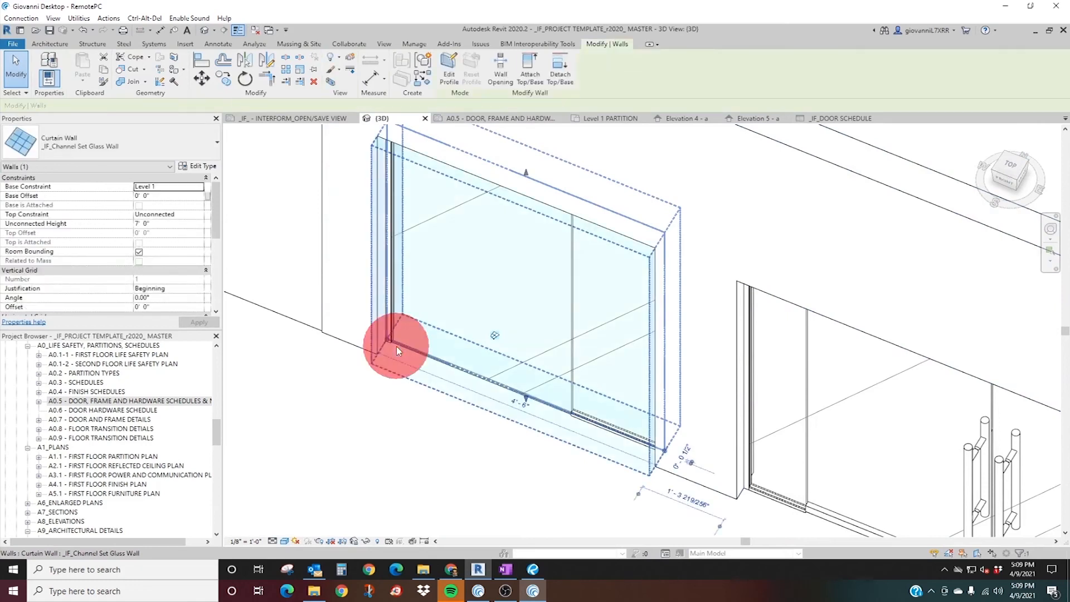
pyautogui.click(445, 168)
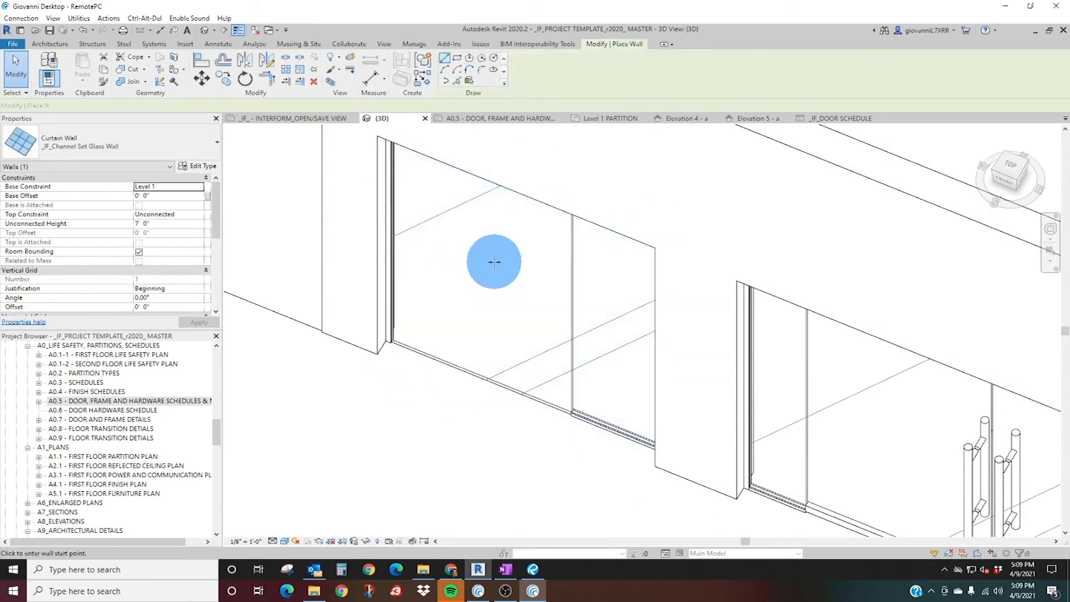
pyautogui.scroll(-4, 446, 329)
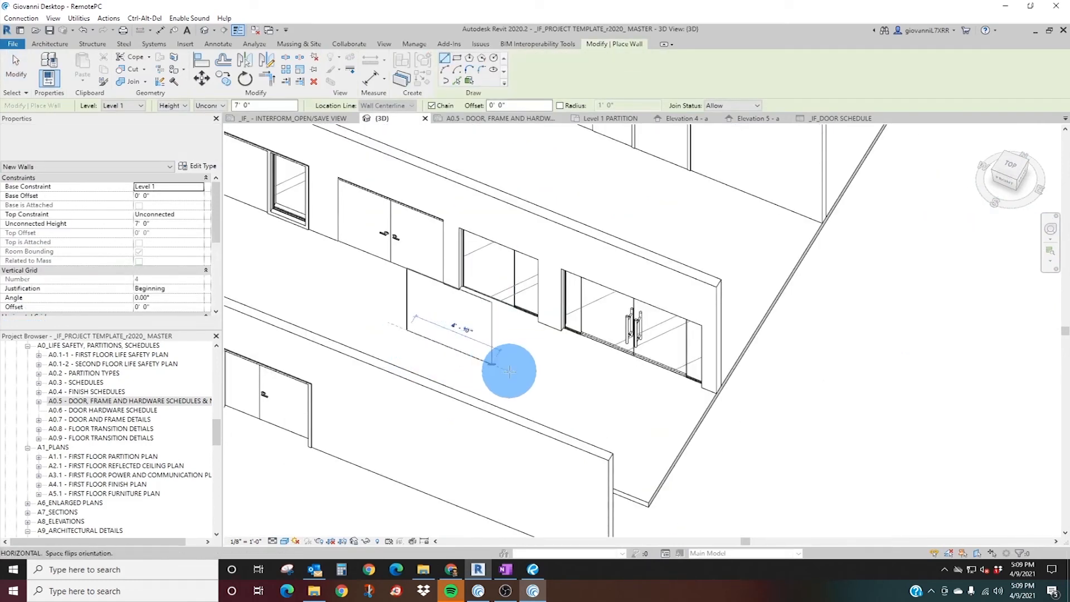
pyautogui.click(502, 370)
pyautogui.press('Escape')
pyautogui.scroll(3, 409, 338)
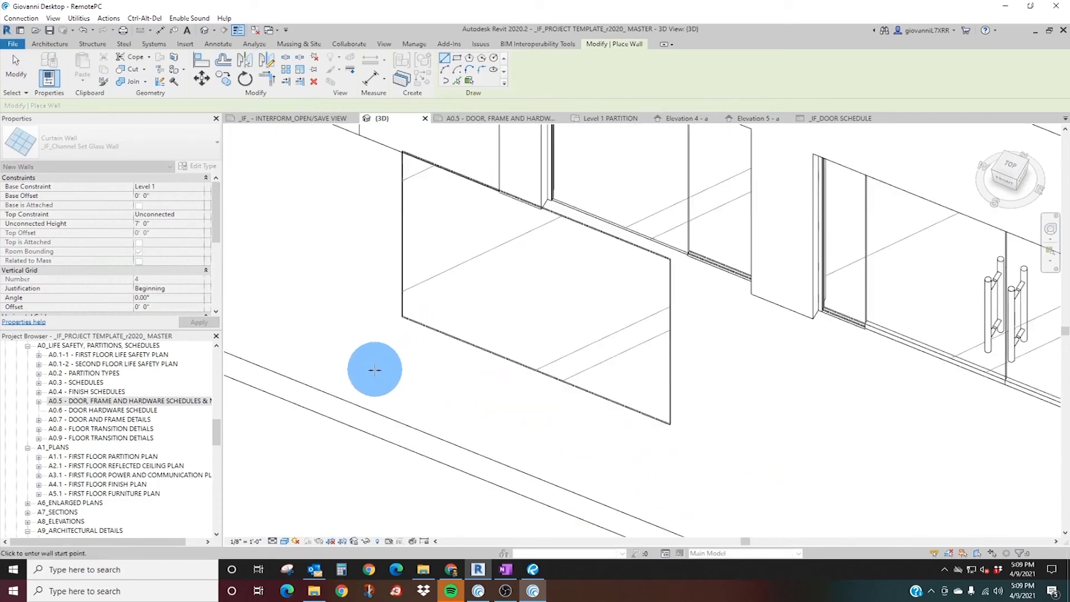
pyautogui.press('Escape')
# Start placing a door and look through the available single and double door families and their types.
pyautogui.click(29, 57)
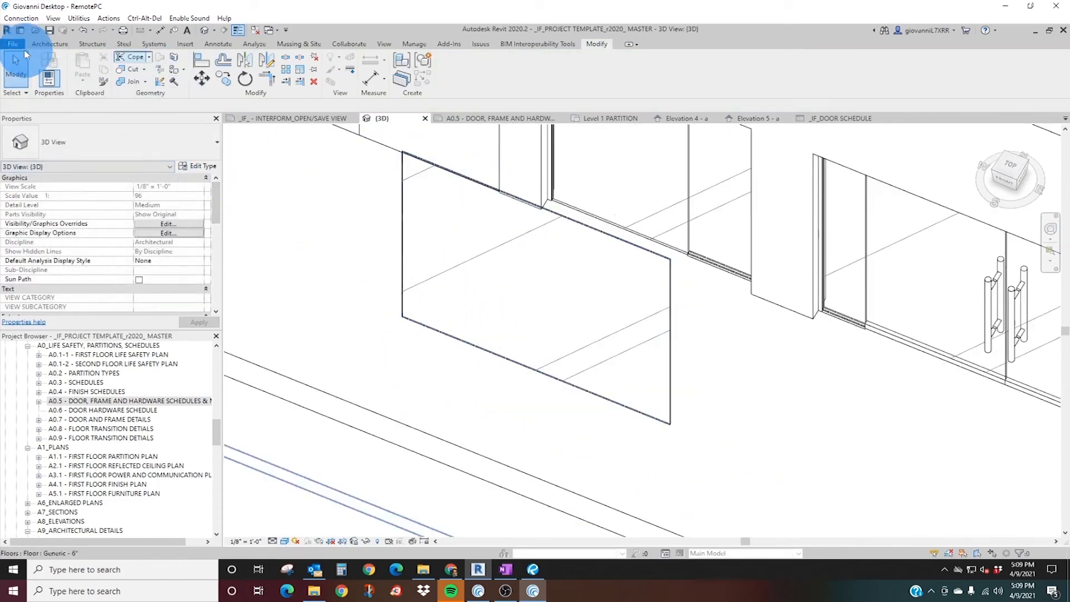
pyautogui.click(49, 43)
pyautogui.click(68, 66)
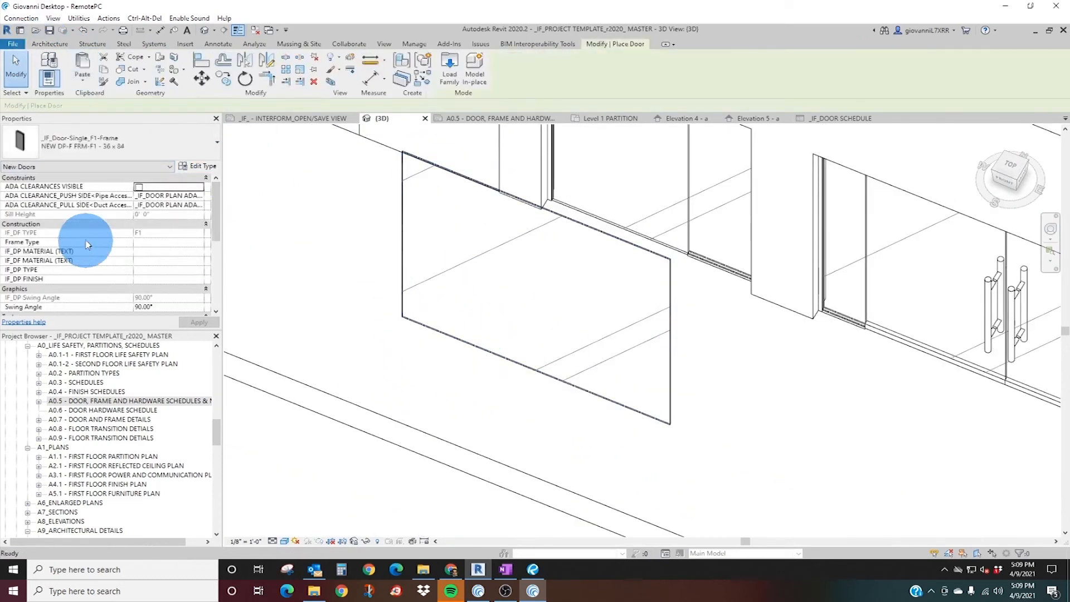
pyautogui.click(81, 146)
pyautogui.scroll(3, 96, 196)
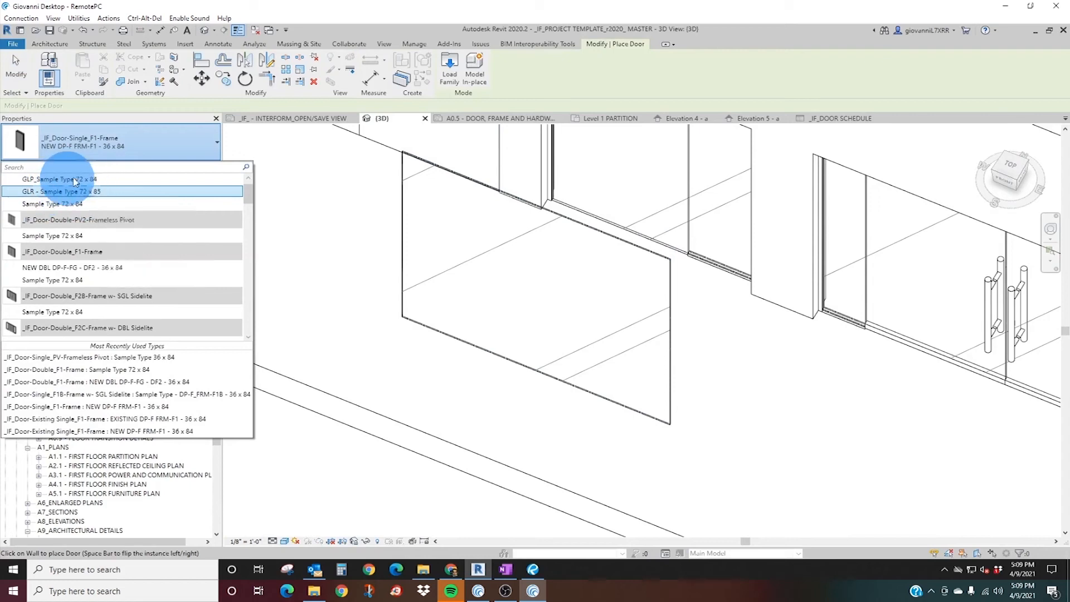
pyautogui.scroll(1, 67, 195)
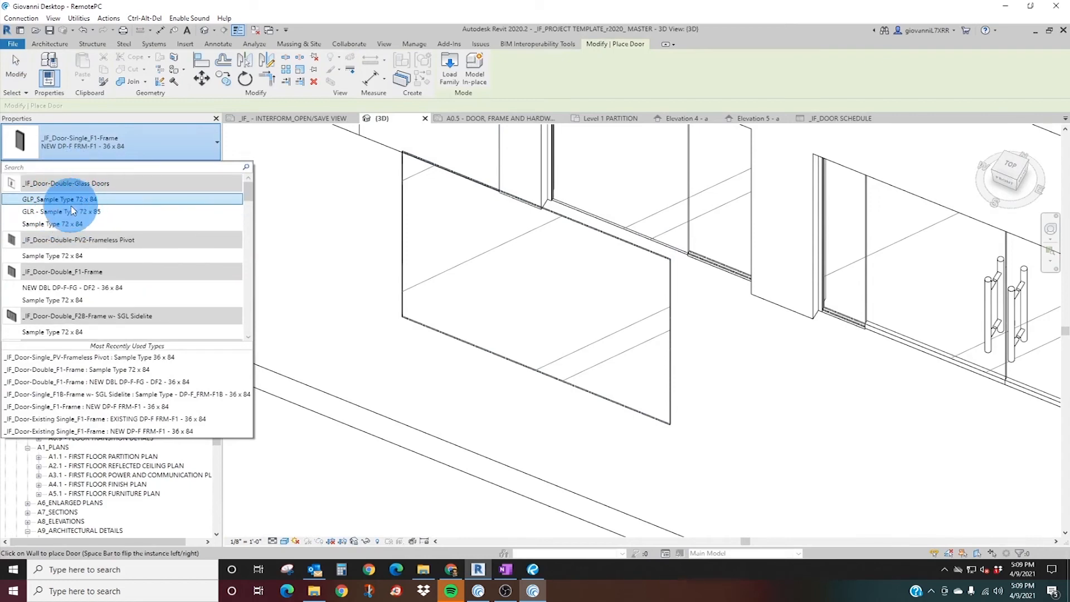
pyautogui.scroll(-5, 72, 234)
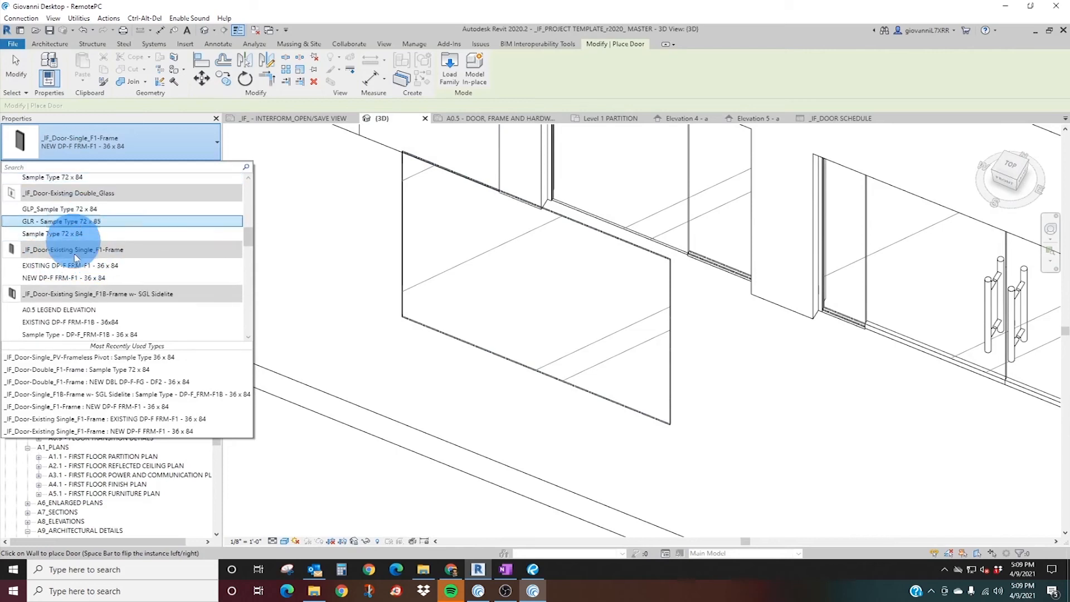
pyautogui.scroll(-6, 84, 263)
pyautogui.scroll(-6, 77, 266)
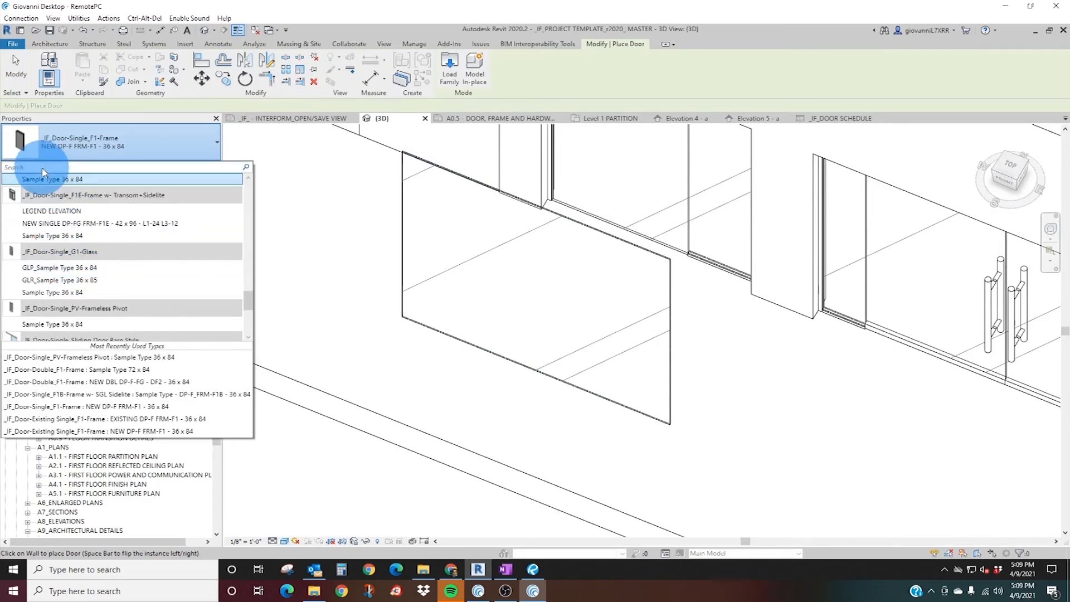
pyautogui.scroll(-5, 61, 268)
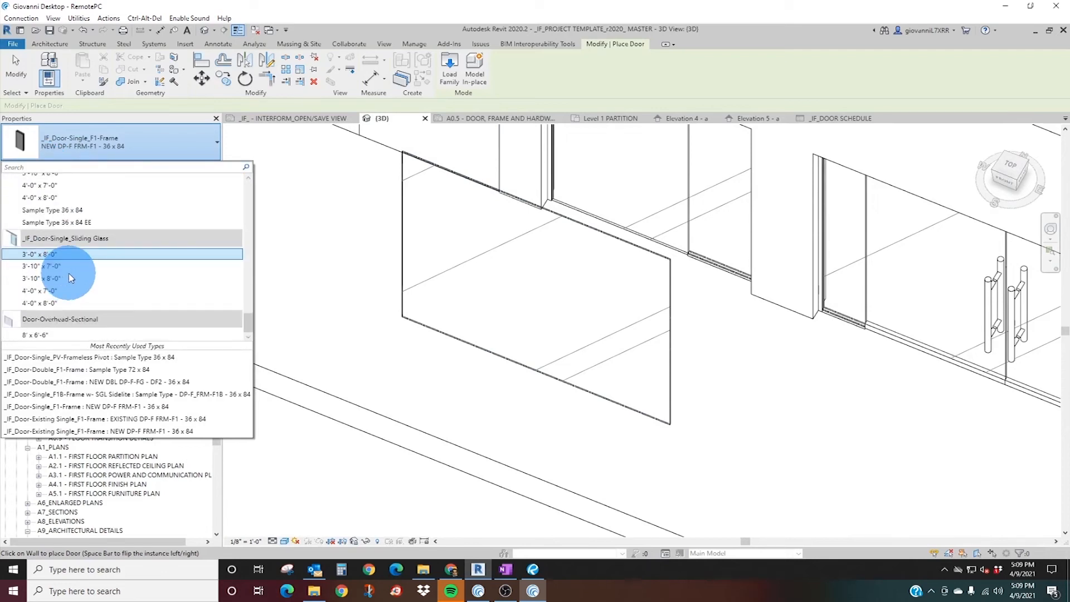
pyautogui.scroll(3, 61, 251)
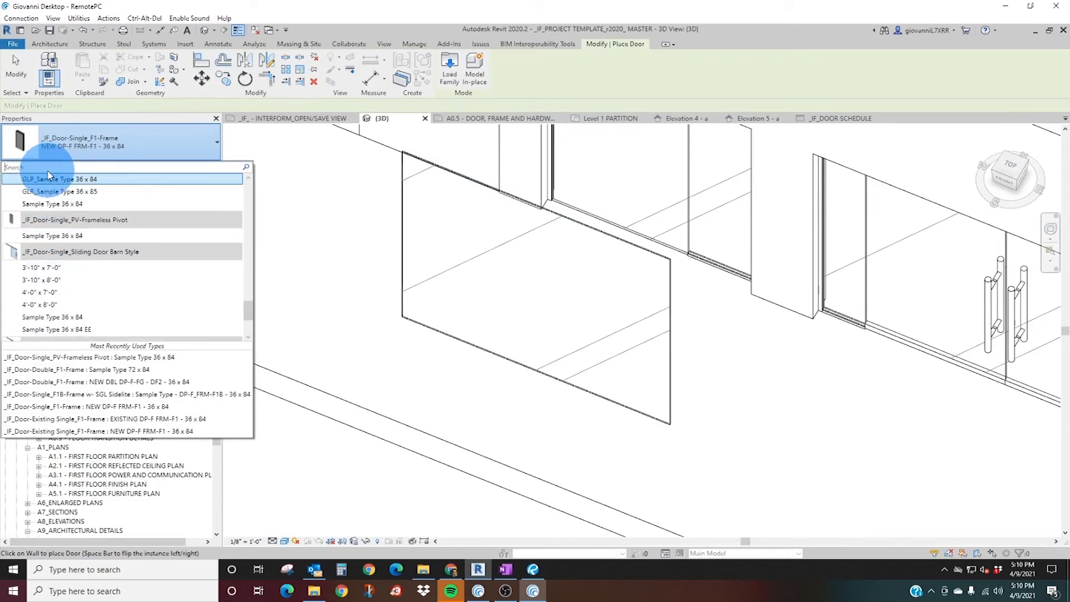
# Search the door types for "single glass" and try to place _IF_Door-Single_G1-Glass, GLP_Sample Type 36 x 84, in the new glass wall.
pyautogui.write('g')
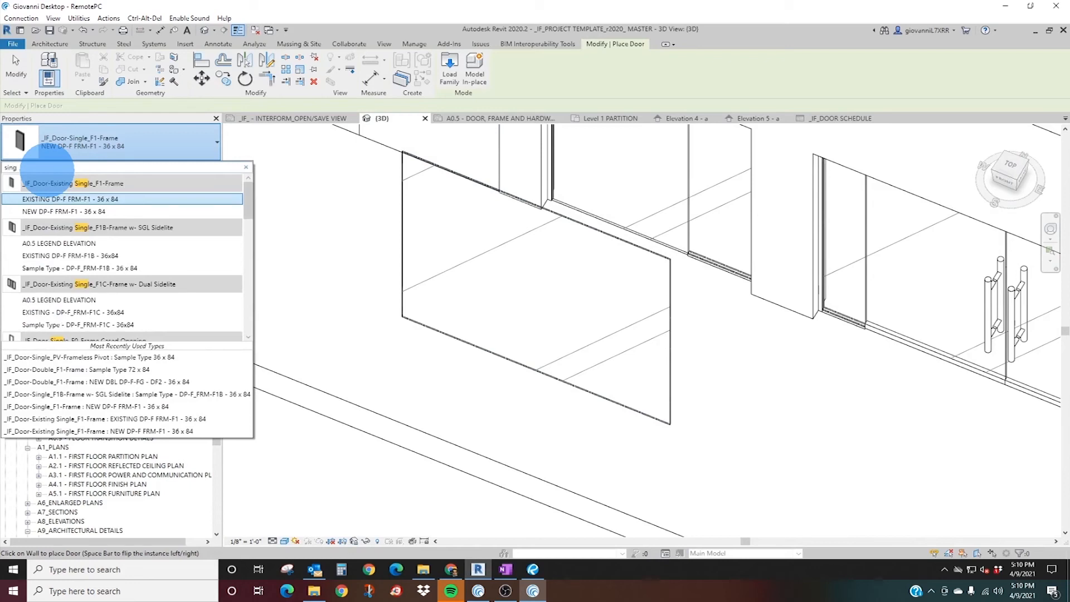
pyautogui.write('le glass')
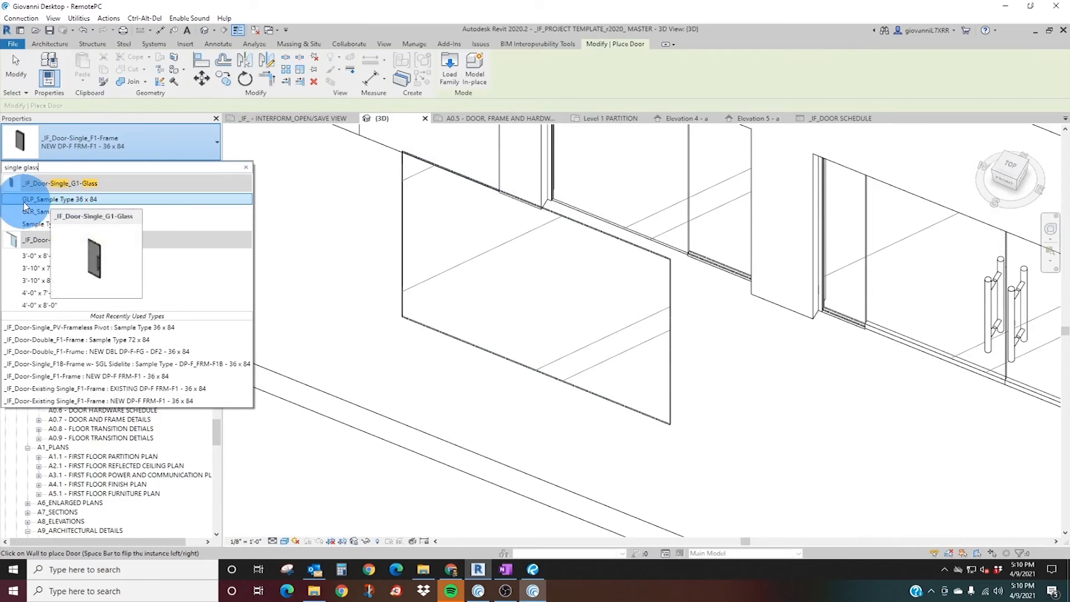
pyautogui.click(66, 202)
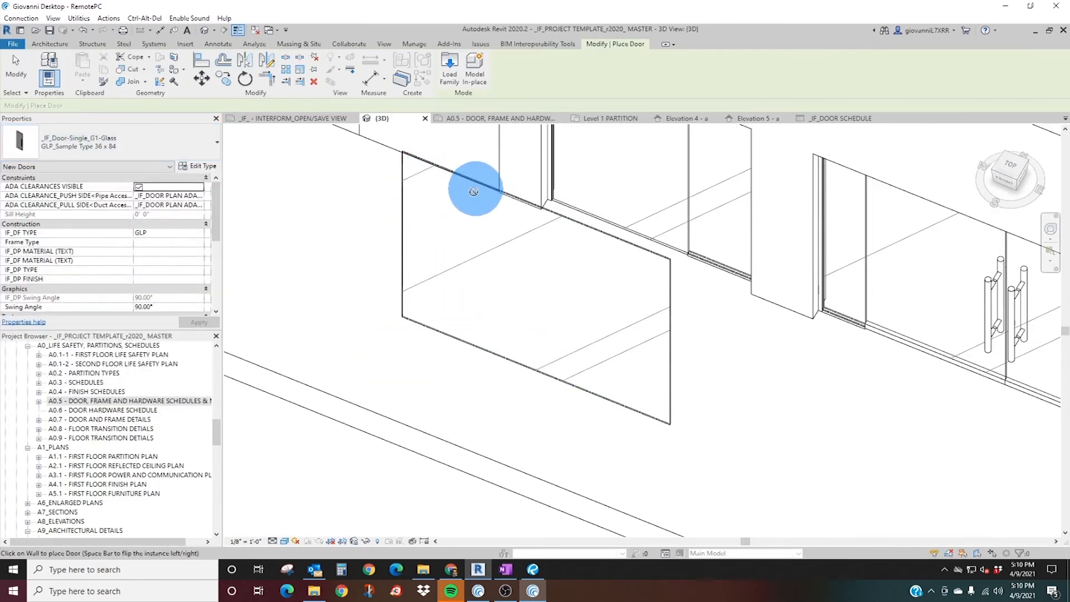
pyautogui.press('Escape')
# Review the type properties of the newly drawn _IF_Channel Set Glass Wall, including its curtain panel and grid settings.
pyautogui.click(408, 199)
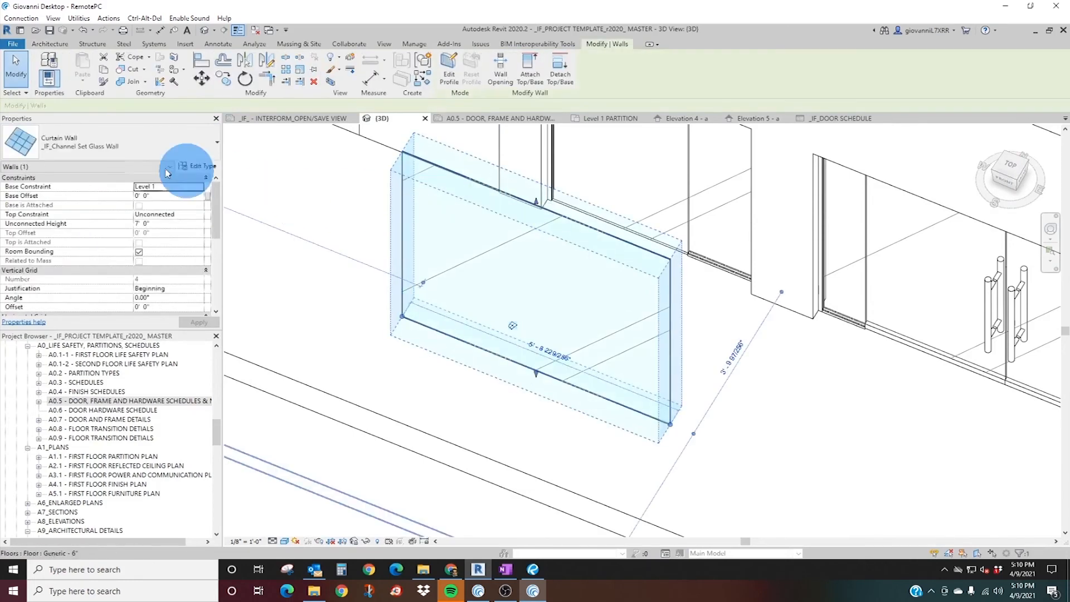
pyautogui.click(198, 166)
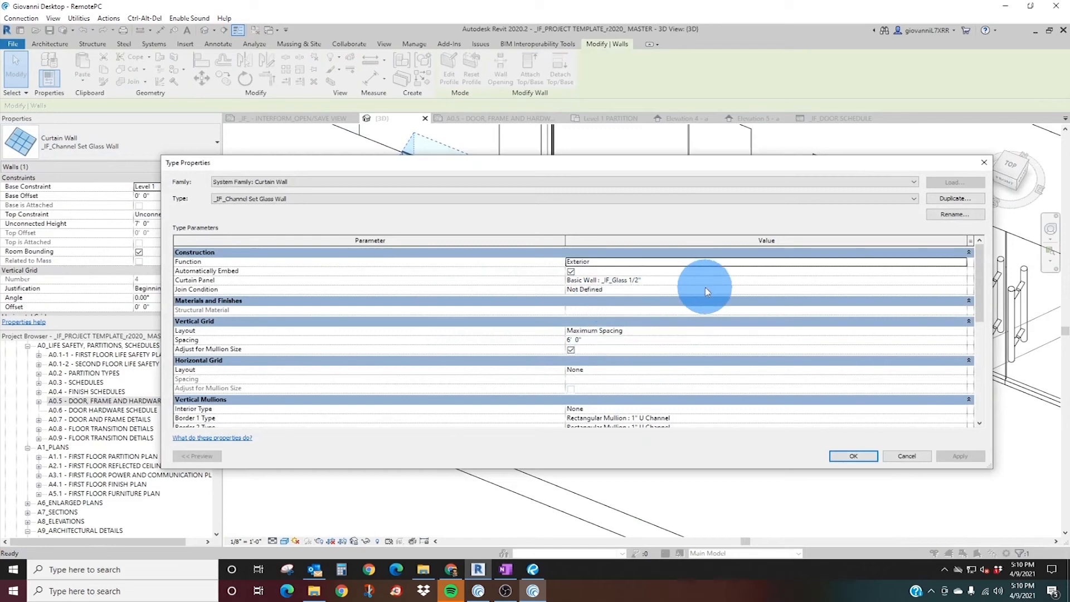
pyautogui.click(853, 456)
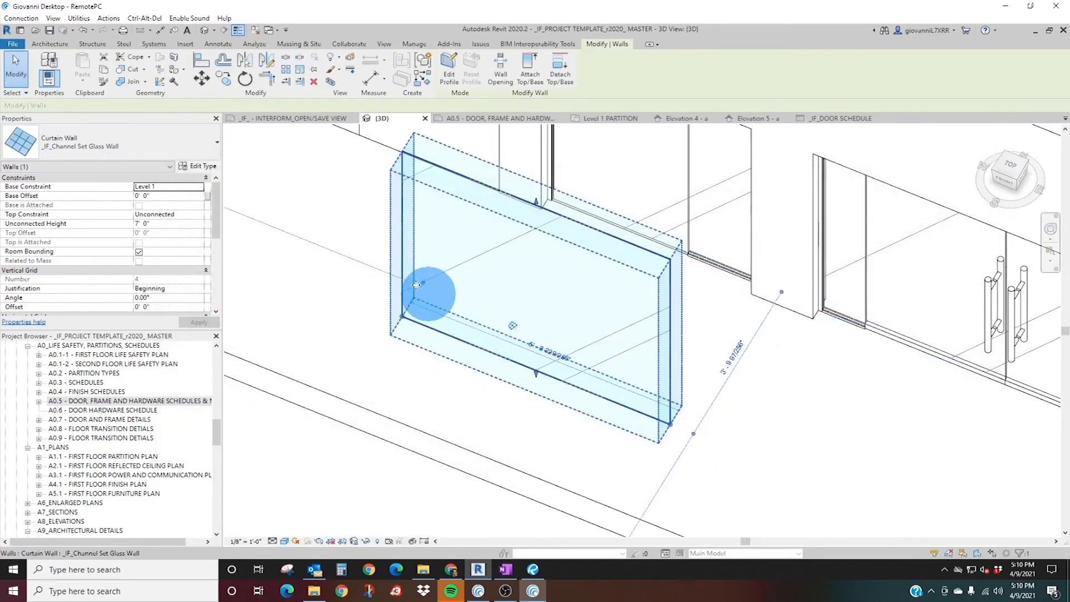
pyautogui.press('Escape')
# Try to place the G1-Glass door, GLR_Sample Type 36 x 85, on the new glass wall in the Level 1 PARTITION plan.
pyautogui.click(65, 64)
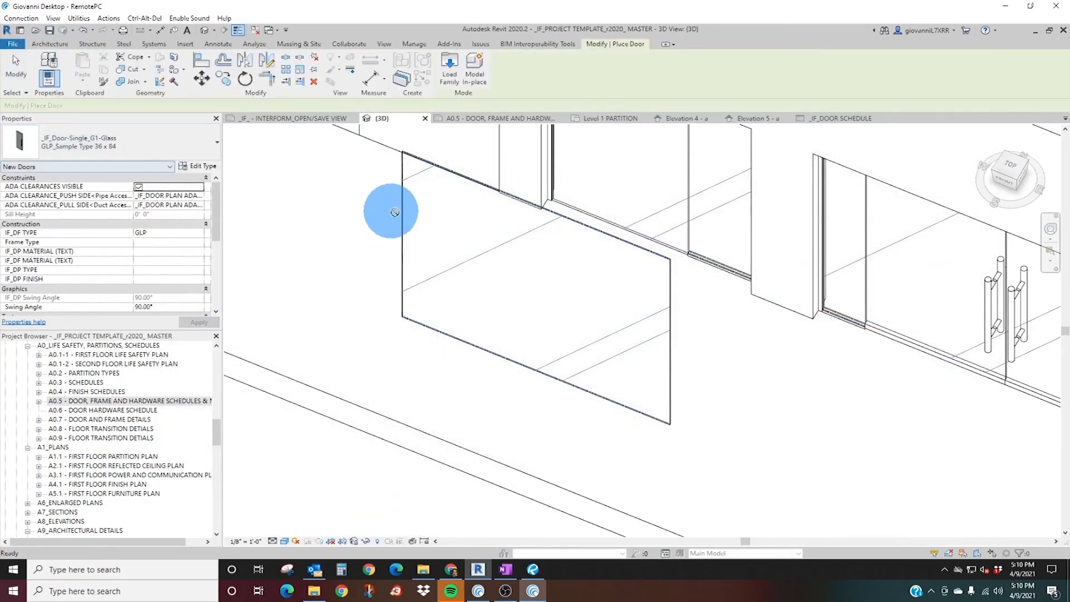
pyautogui.keyDown('shift'); pyautogui.moveTo(486, 280); pyautogui.dragTo(508, 290, button='middle'); pyautogui.keyUp('shift')
pyautogui.click(605, 120)
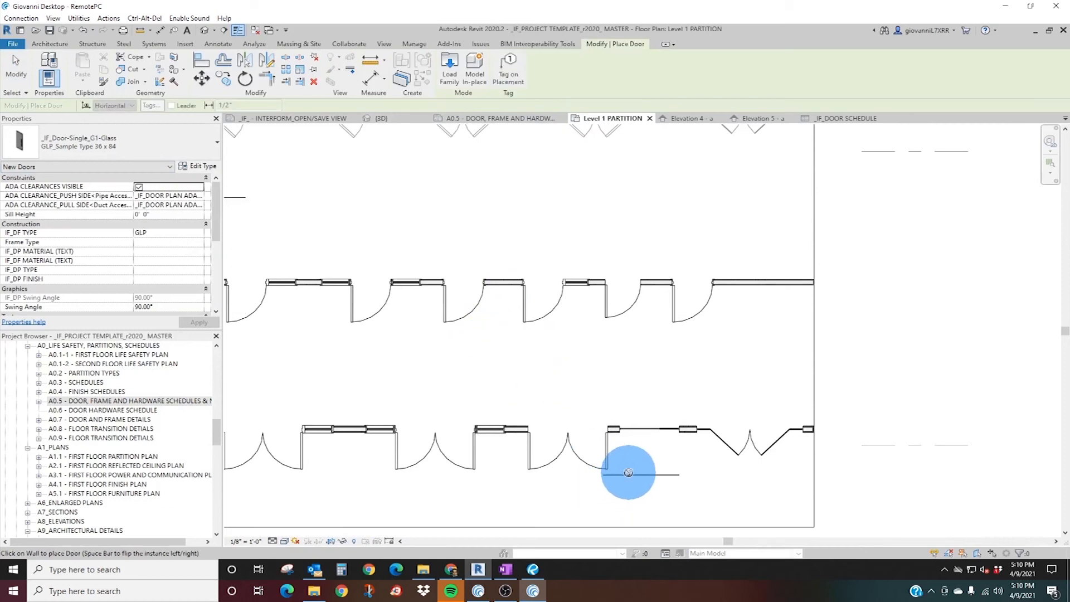
pyautogui.moveTo(617, 468); pyautogui.dragTo(521, 334, button='middle')
pyautogui.scroll(1, 520, 334)
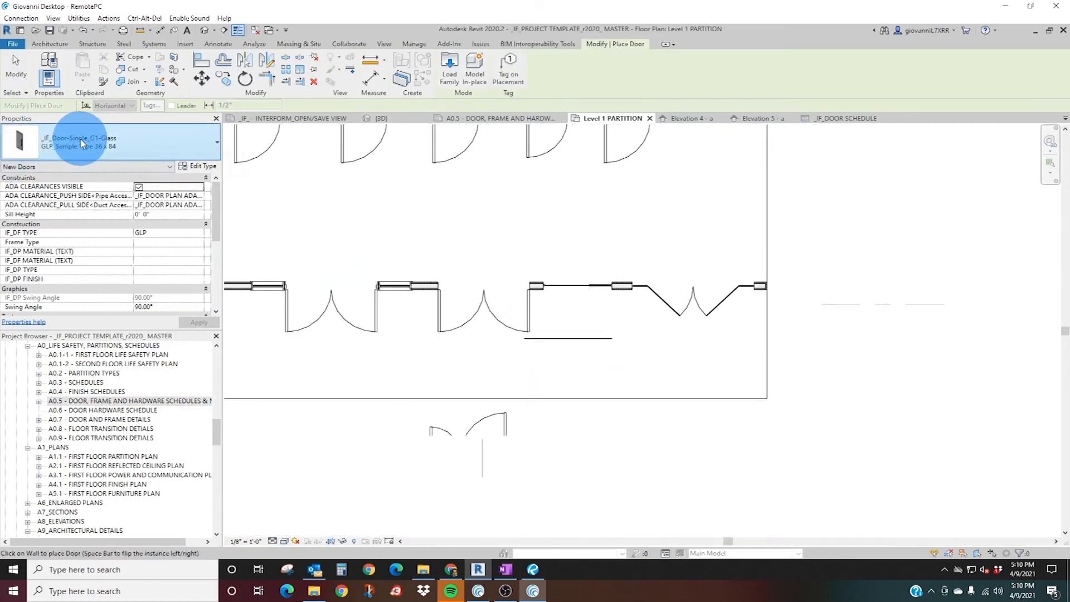
pyautogui.click(81, 144)
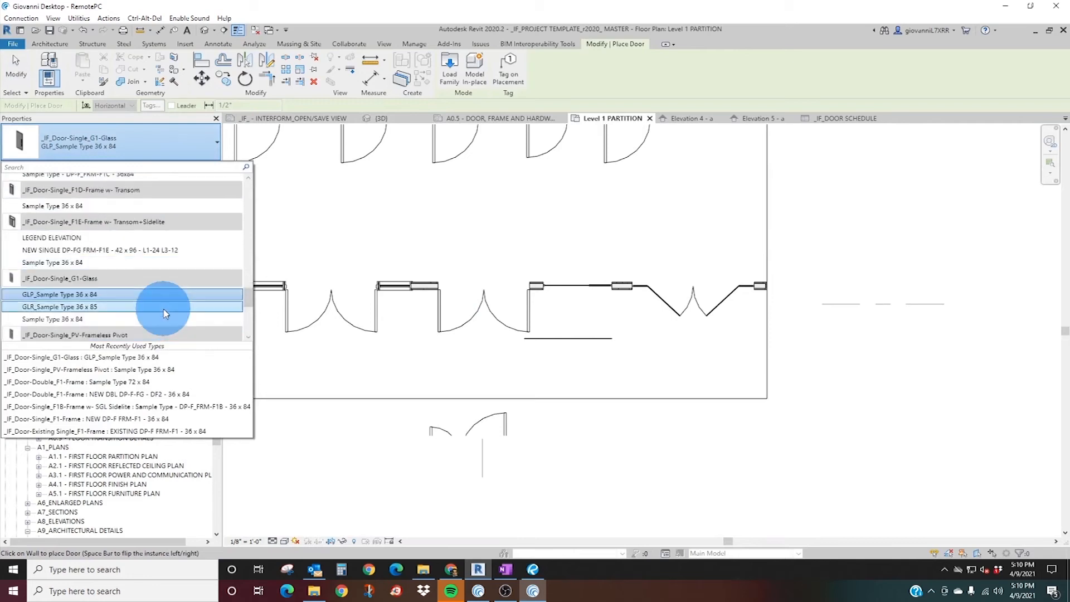
pyautogui.click(108, 306)
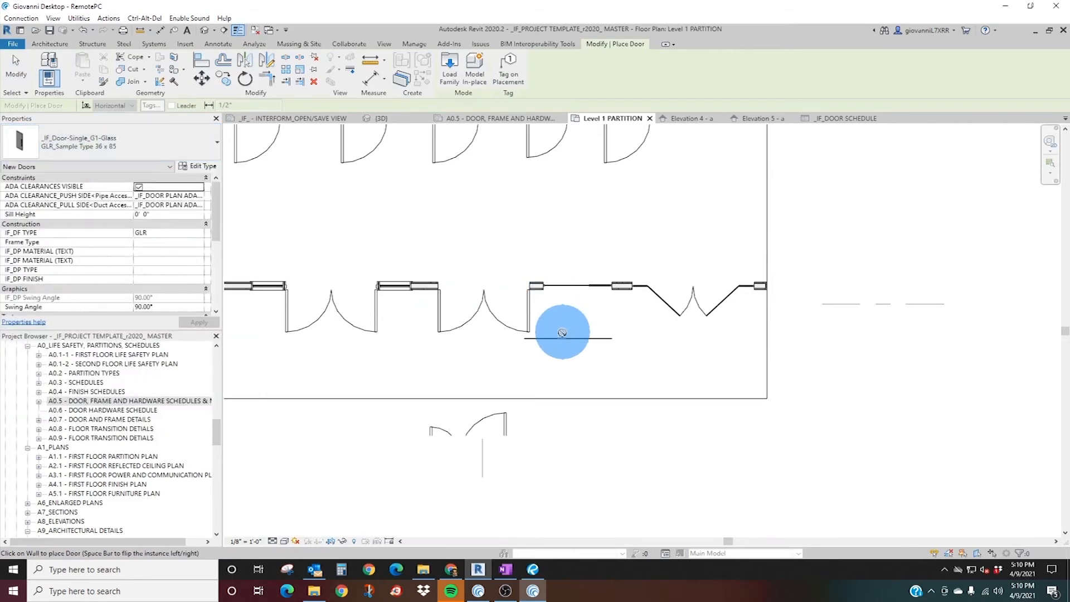
pyautogui.press('Escape')
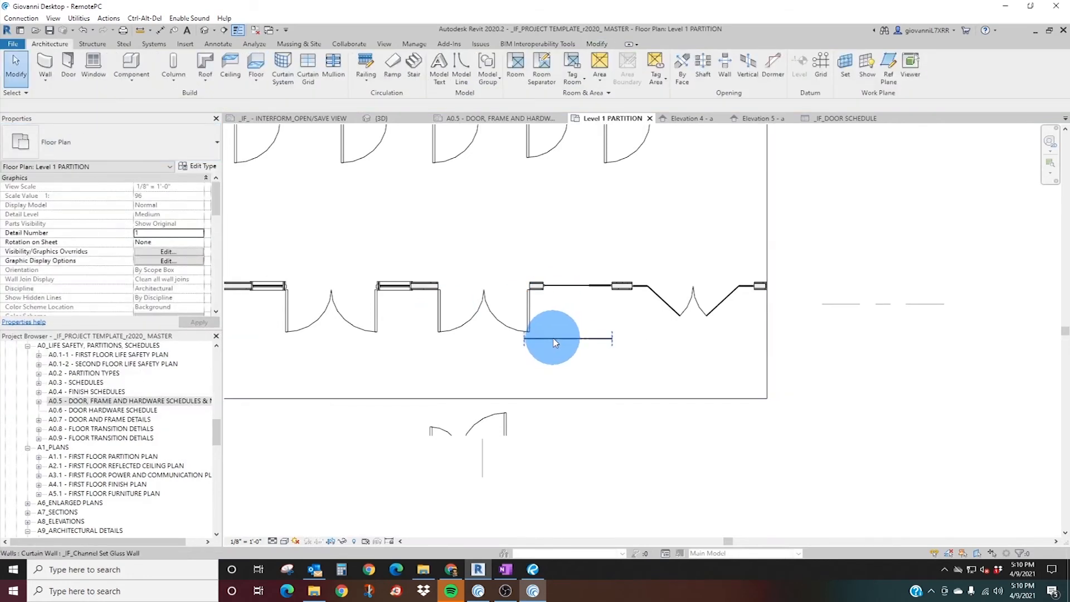
# Select the new glass wall's 1/2" Interior Glass panel in the Level 1 PARTITION plan and unpin it.
pyautogui.click(555, 341)
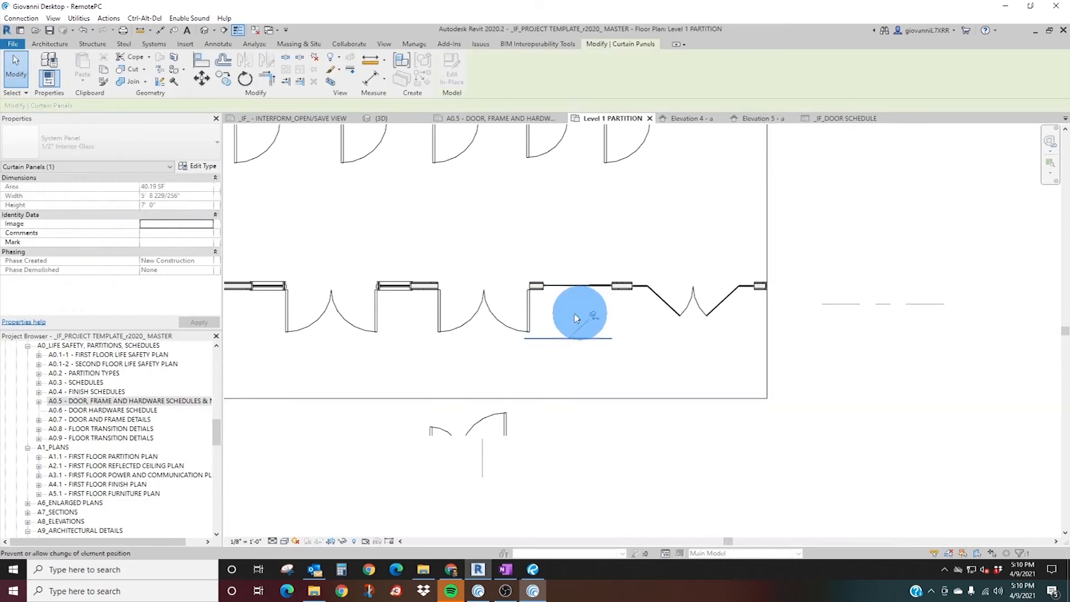
pyautogui.press('Escape')
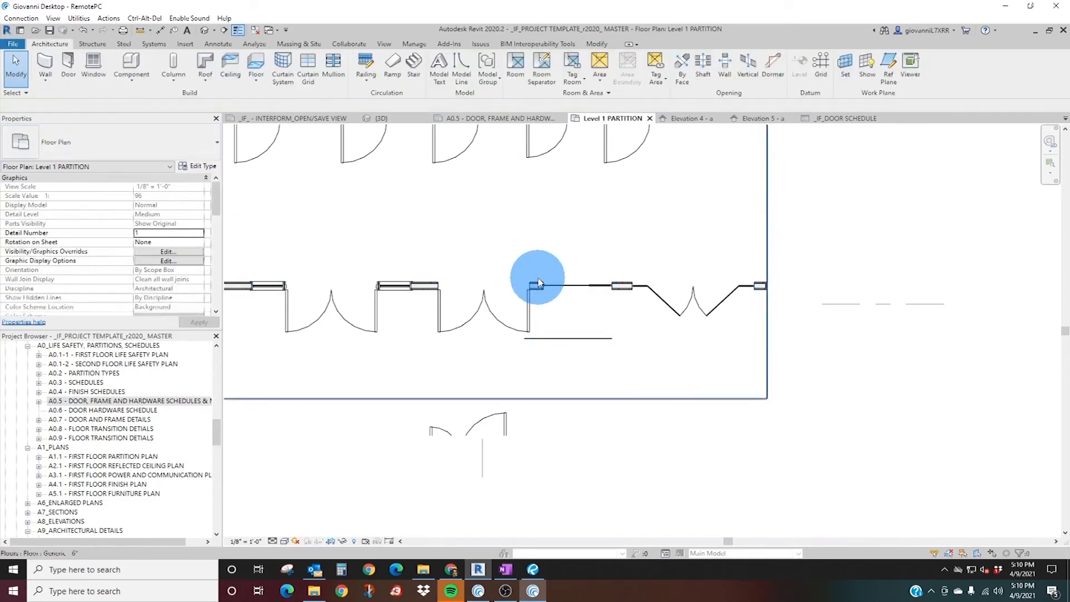
pyautogui.click(577, 341)
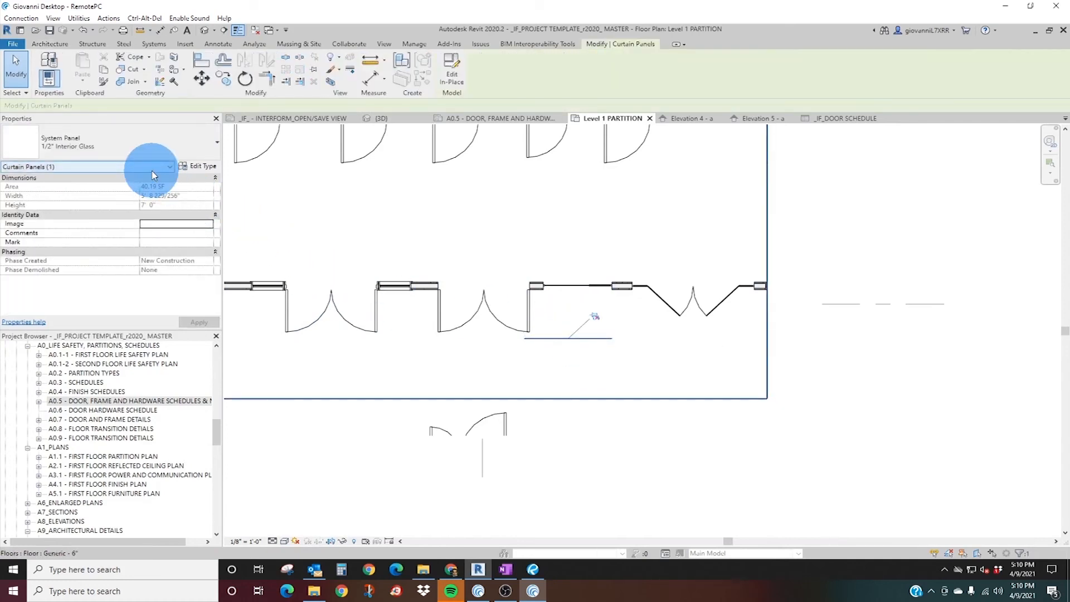
pyautogui.press('Escape')
# Select the new curtain wall in plan and check its type properties.
pyautogui.click(545, 342)
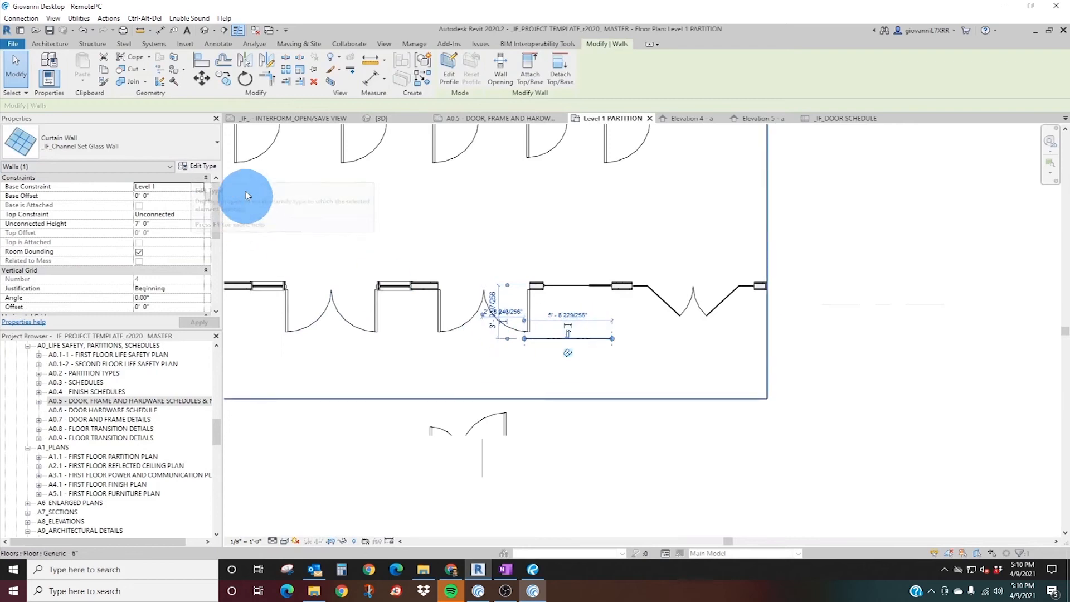
pyautogui.click(202, 167)
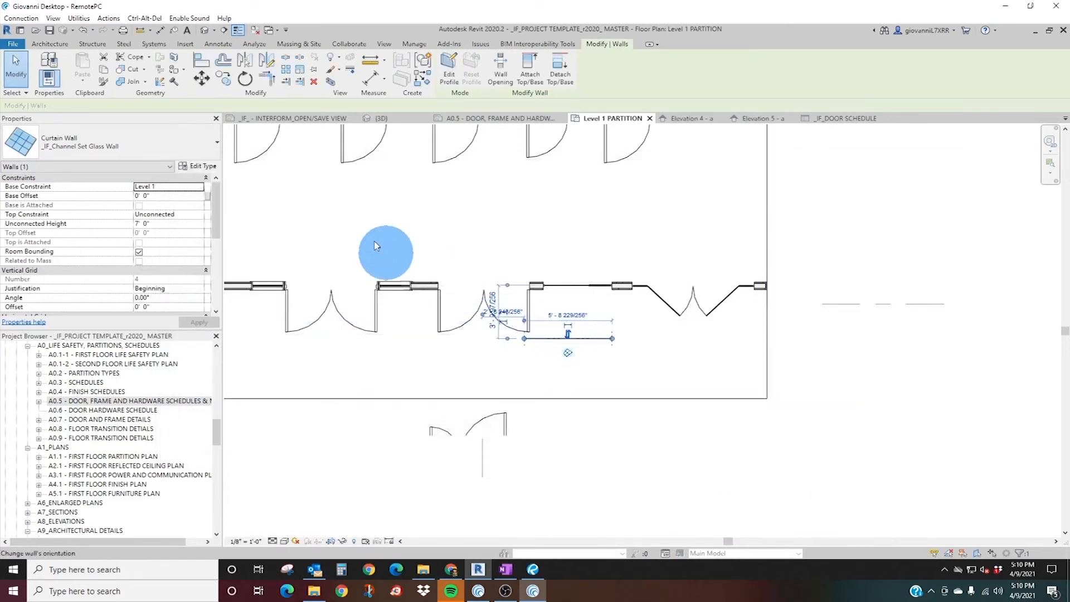
pyautogui.press('Escape')
# Change the new glass wall's 1/2" Interior Glass panel to the basic wall type _IF_Glass 1/2".
pyautogui.scroll(4, 596, 352)
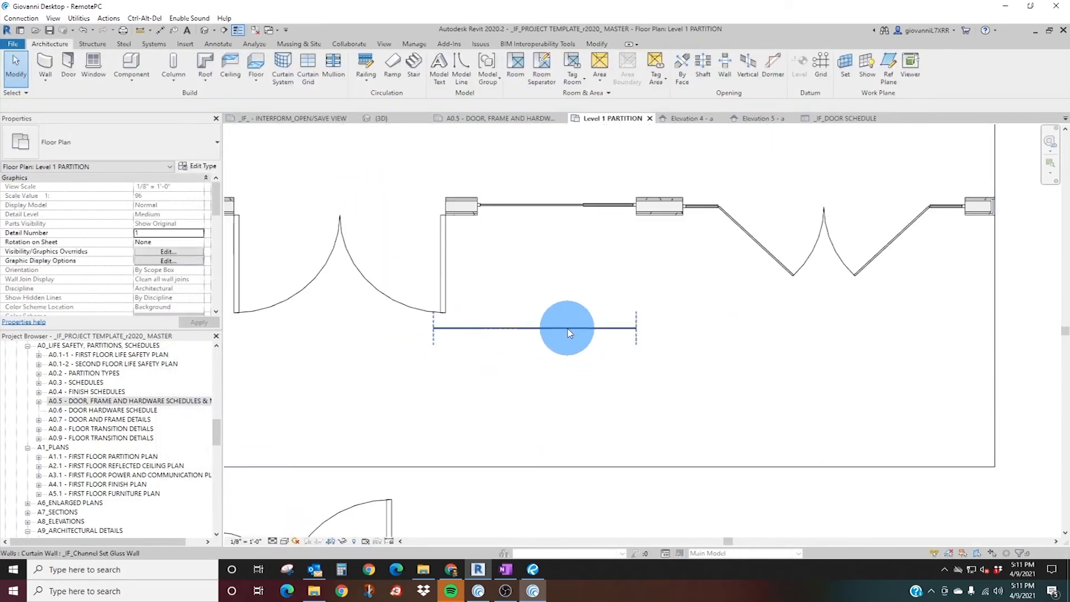
pyautogui.click(568, 330)
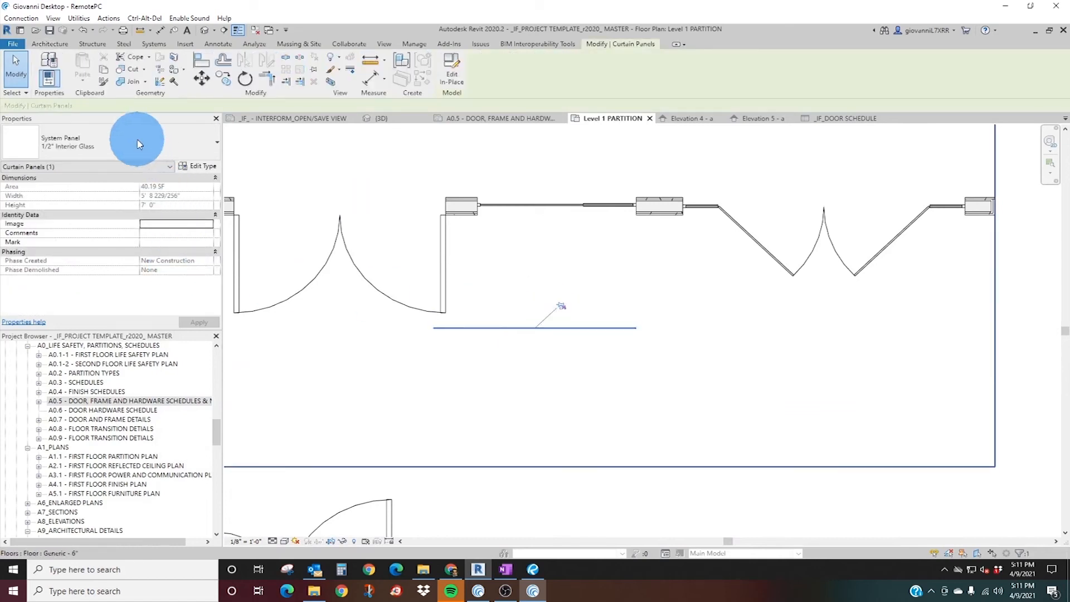
pyautogui.click(111, 143)
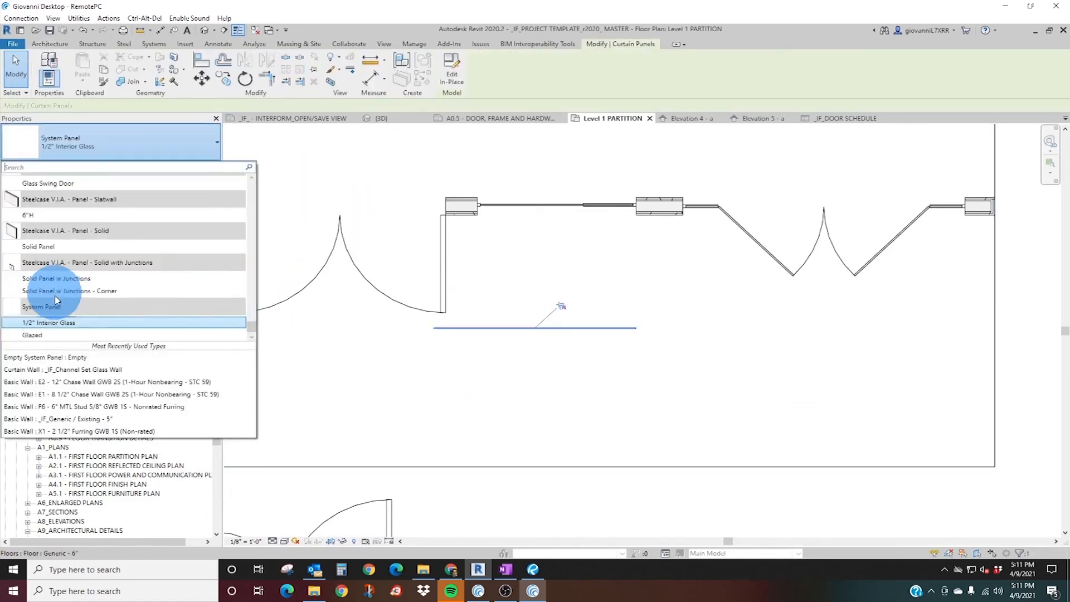
pyautogui.scroll(10, 123, 305)
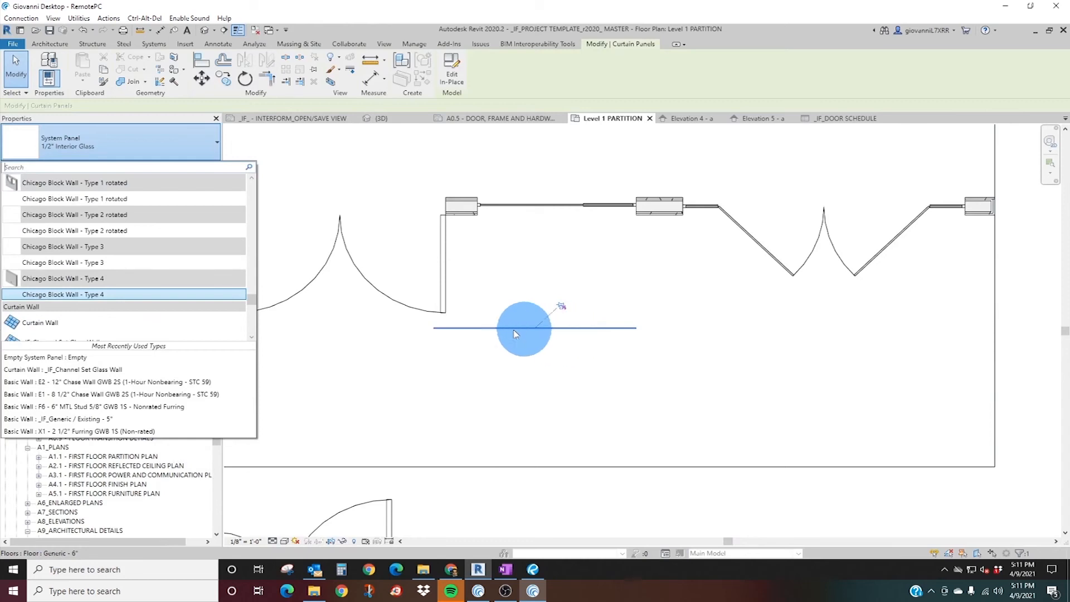
pyautogui.scroll(8, 146, 222)
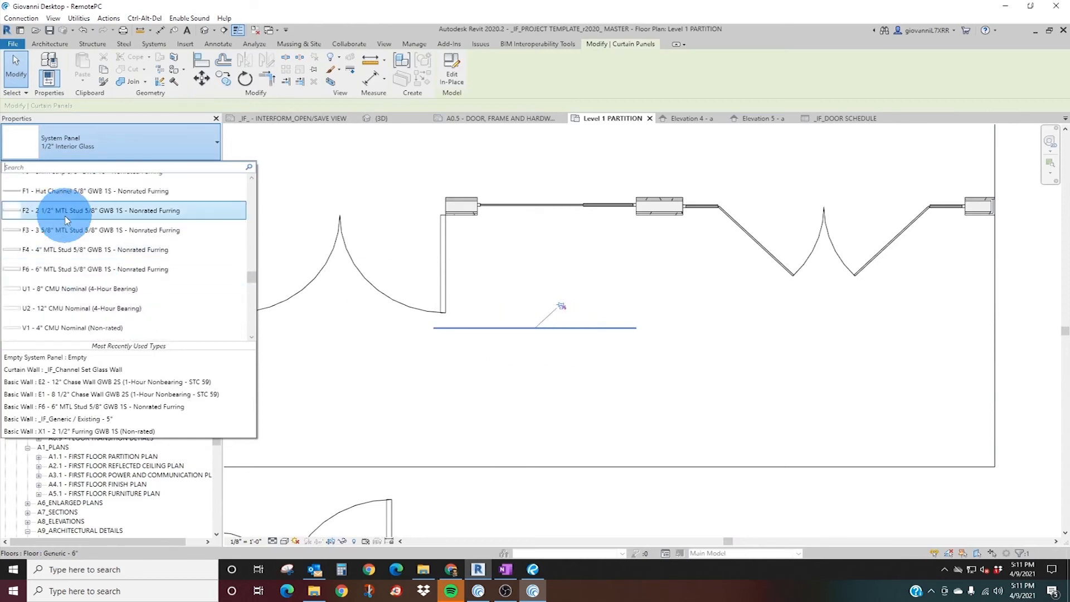
pyautogui.write('1/2')
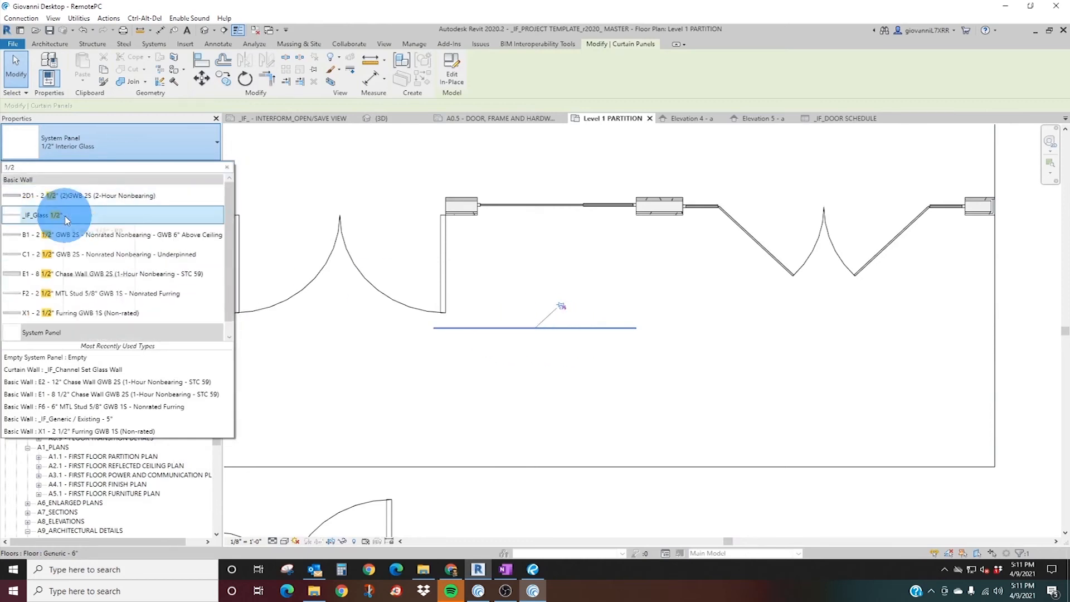
pyautogui.click(49, 219)
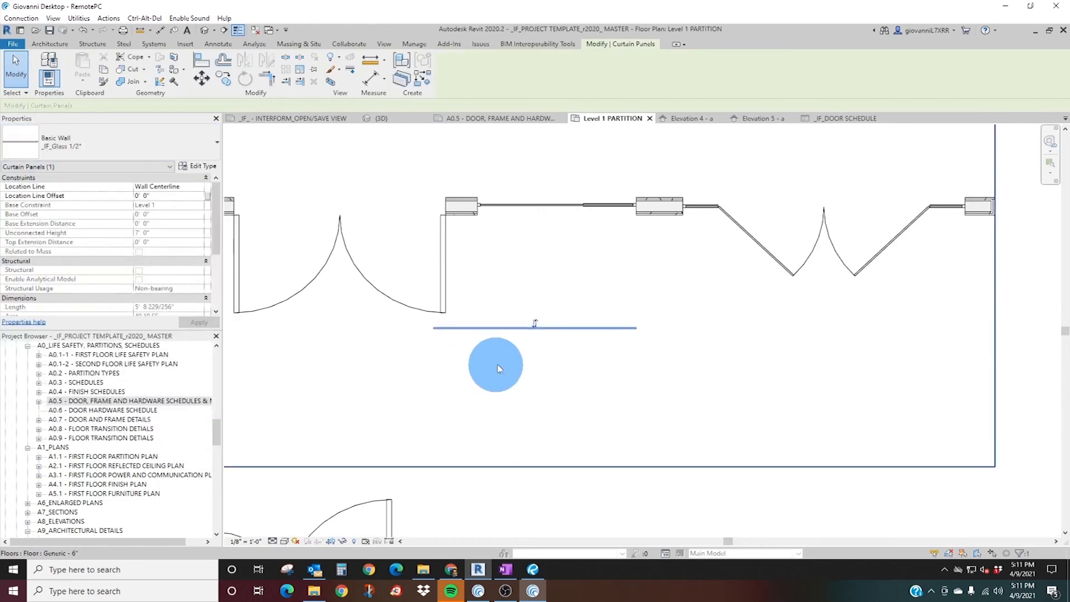
pyautogui.click(485, 342)
# Place the G1-Glass single door, GLR_Sample Type 36 x 85, in the glass wall panel and turn off its ADA clearances.
pyautogui.scroll(-3, 461, 359)
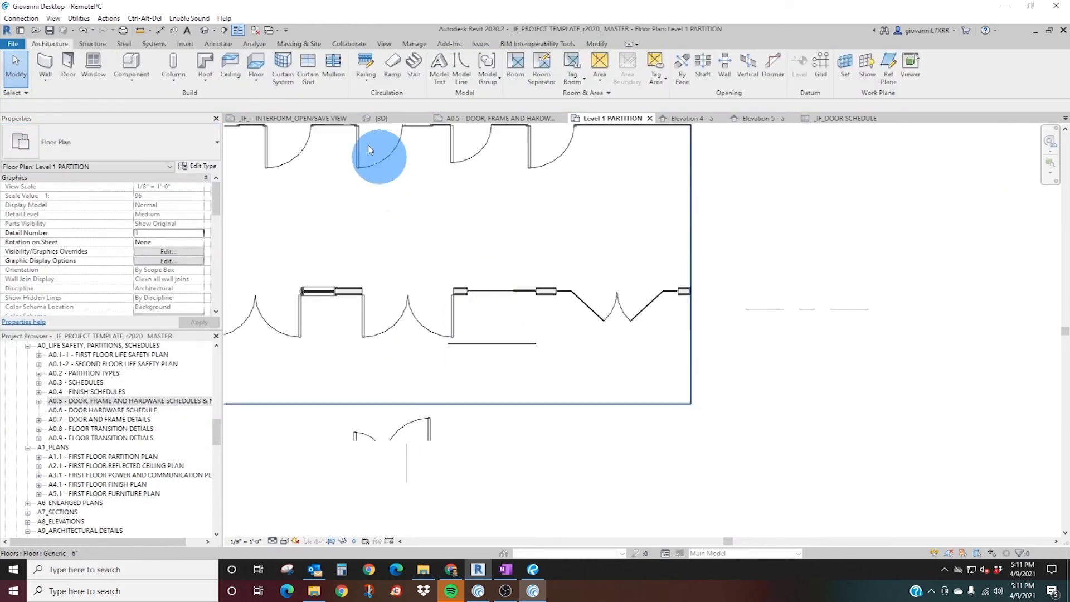
pyautogui.click(91, 74)
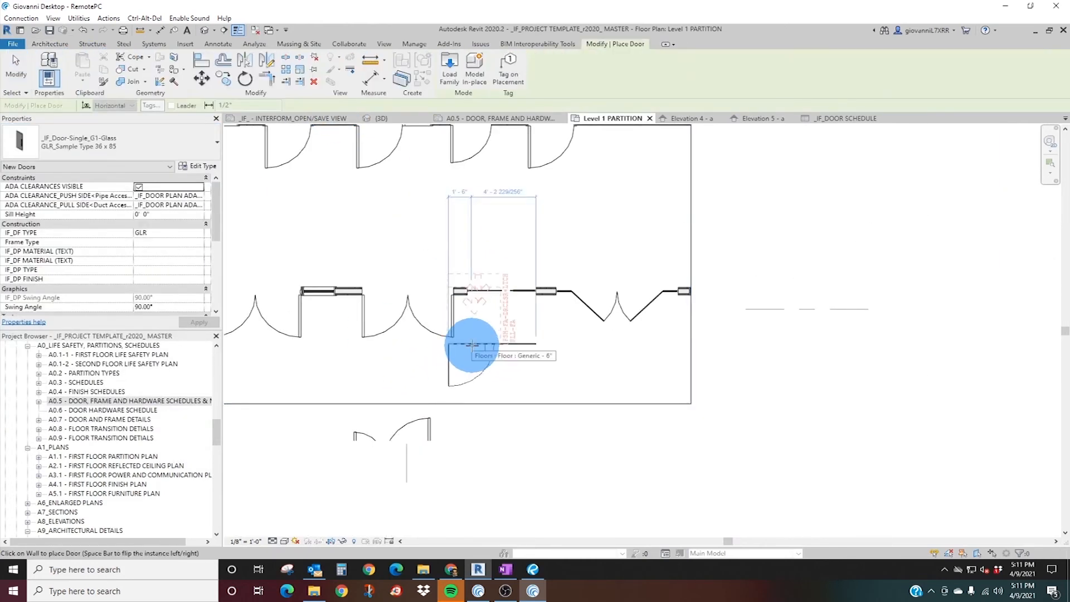
pyautogui.scroll(4, 485, 346)
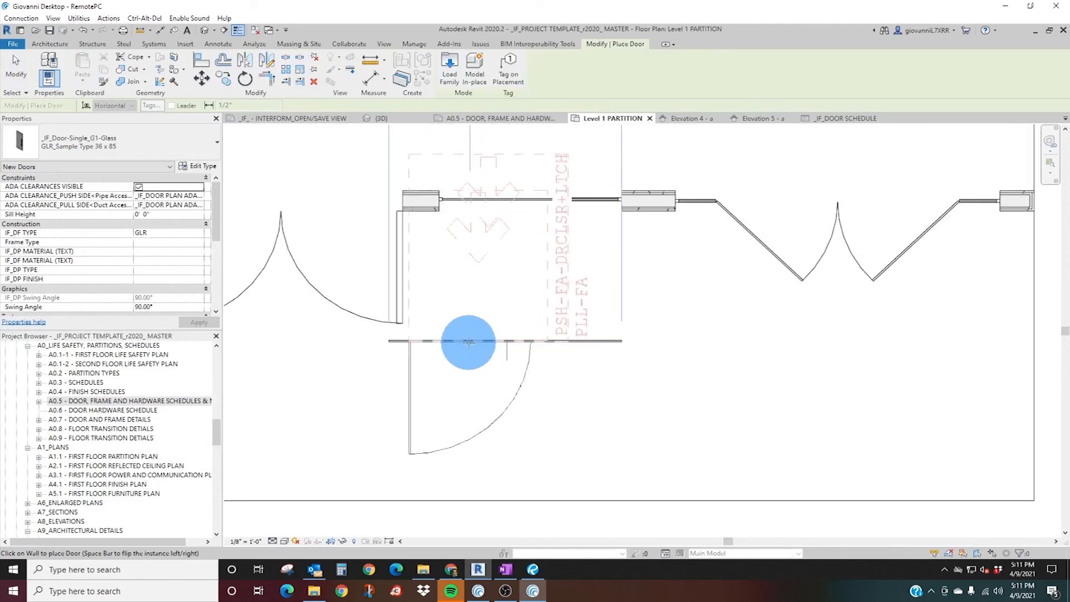
pyautogui.click(432, 430)
pyautogui.press('Escape')
pyautogui.press('Escape')
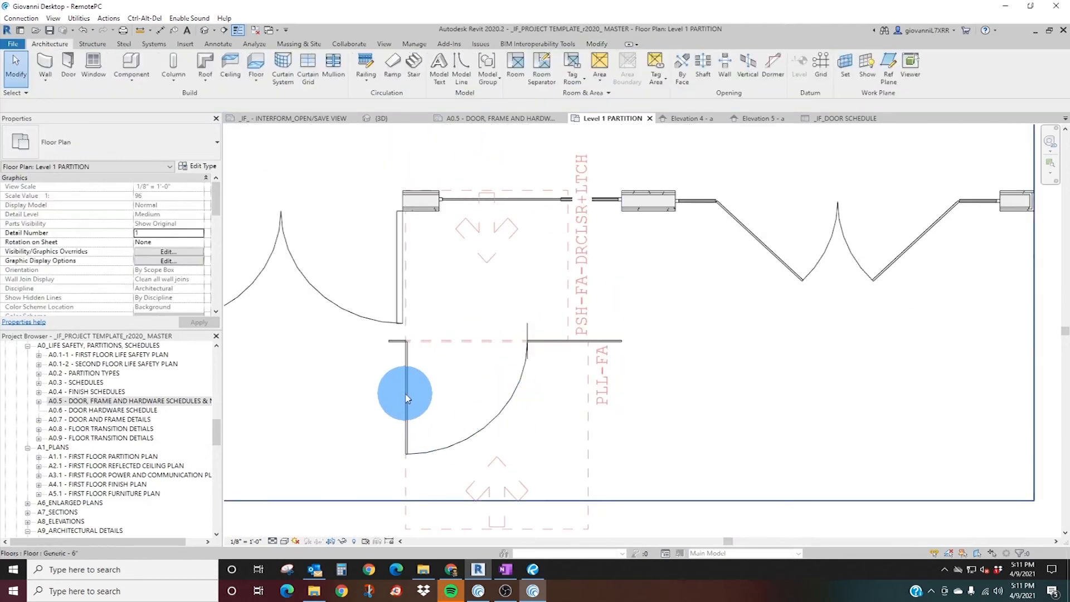
pyautogui.click(466, 312)
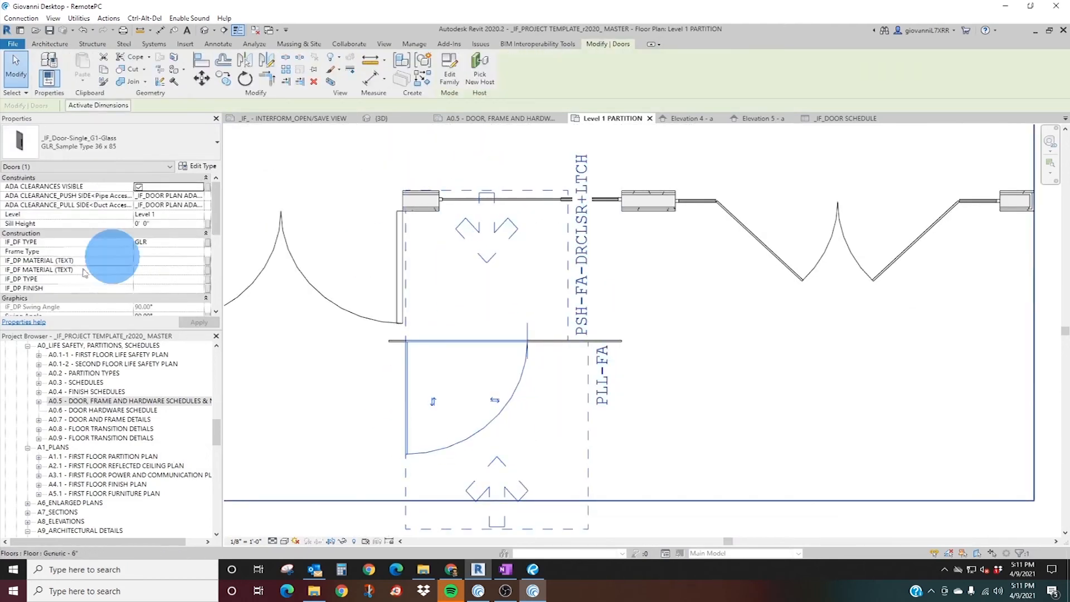
pyautogui.click(138, 187)
# In the 3D view, raise the top of the glass wall above the door to a height of about 7' 5".
pyautogui.click(382, 118)
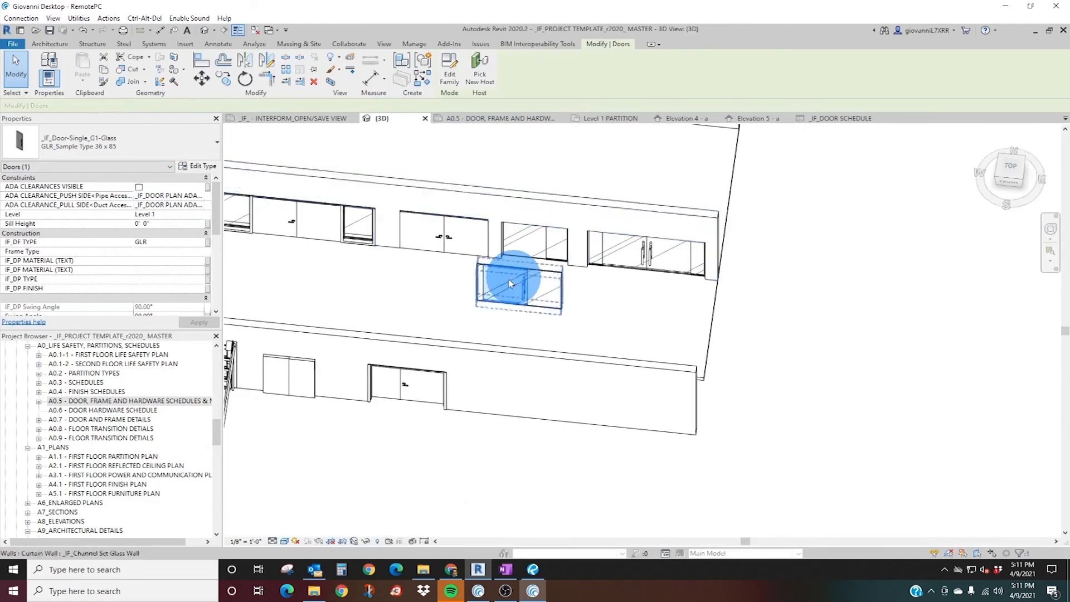
pyautogui.scroll(4, 511, 296)
pyautogui.keyDown('shift'); pyautogui.moveTo(545, 359); pyautogui.dragTo(481, 325, button='middle'); pyautogui.keyUp('shift')
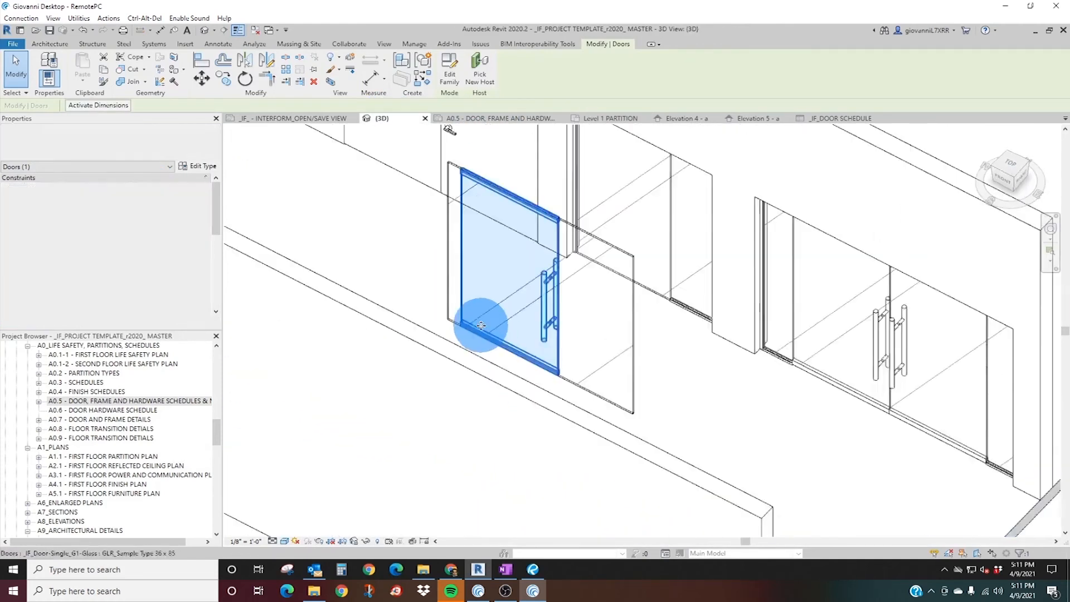
pyautogui.click(448, 167)
pyautogui.moveTo(540, 199); pyautogui.dragTo(540, 186)
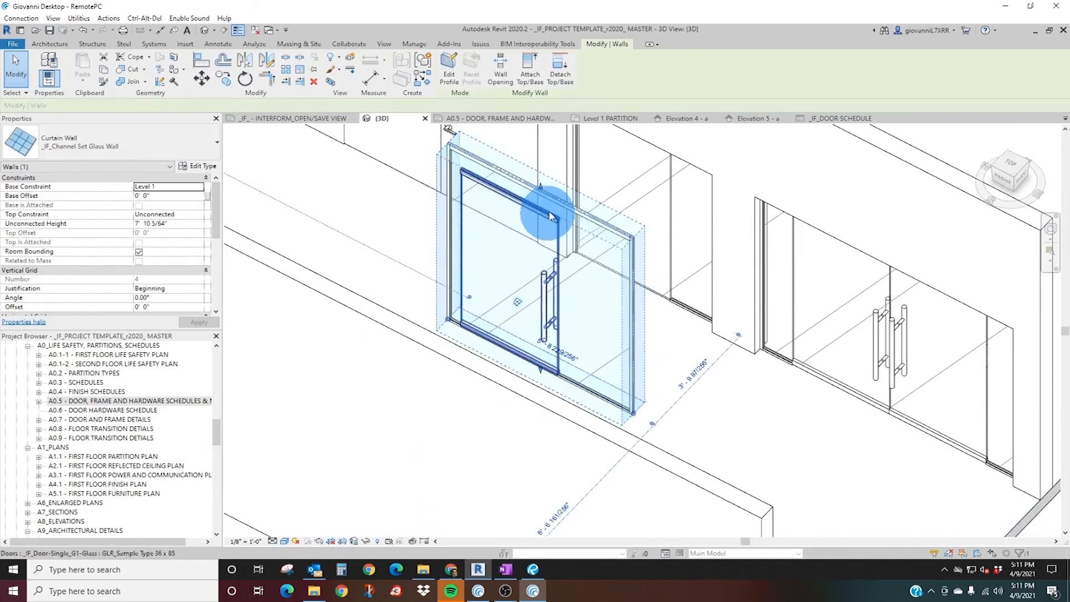
pyautogui.moveTo(544, 187); pyautogui.dragTo(526, 237)
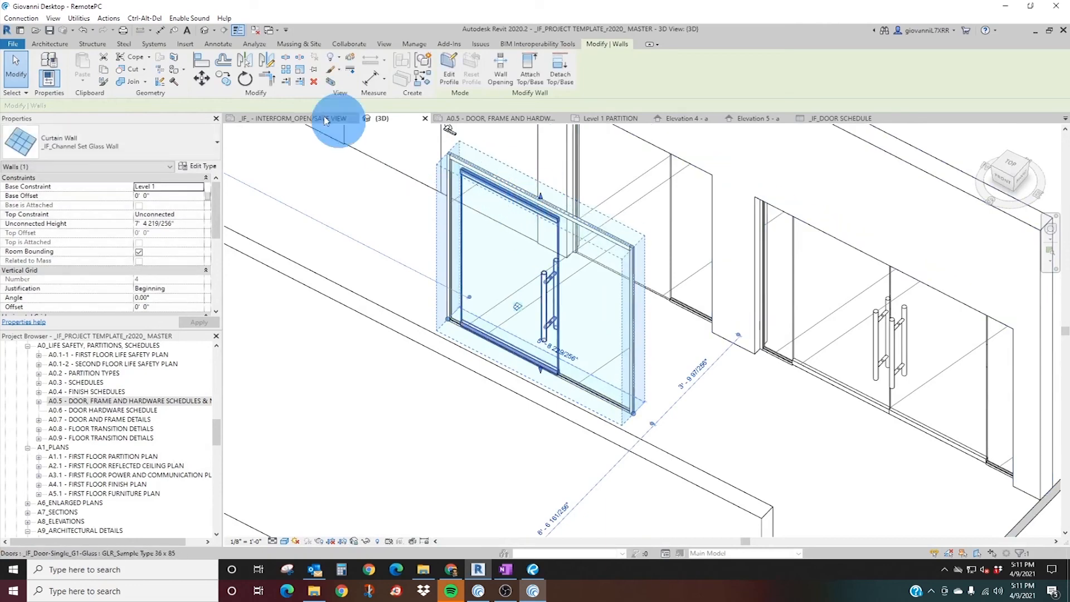
pyautogui.click(51, 45)
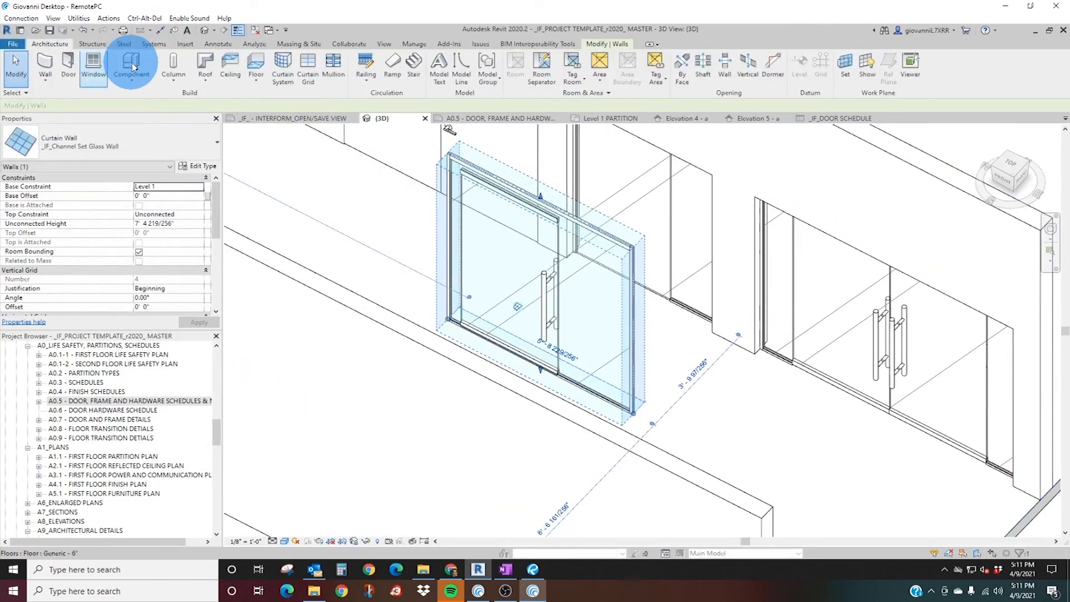
pyautogui.click(334, 76)
pyautogui.click(592, 240)
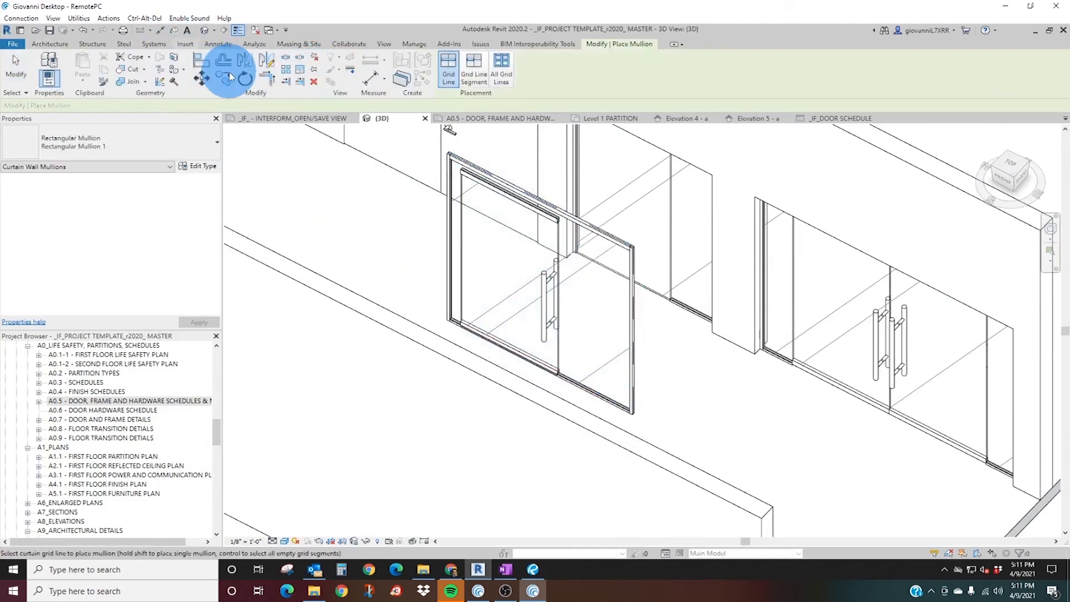
# Add a vertical curtain grid line beside the glass door, about 1' 3" from the wall's end.
pyautogui.click(51, 44)
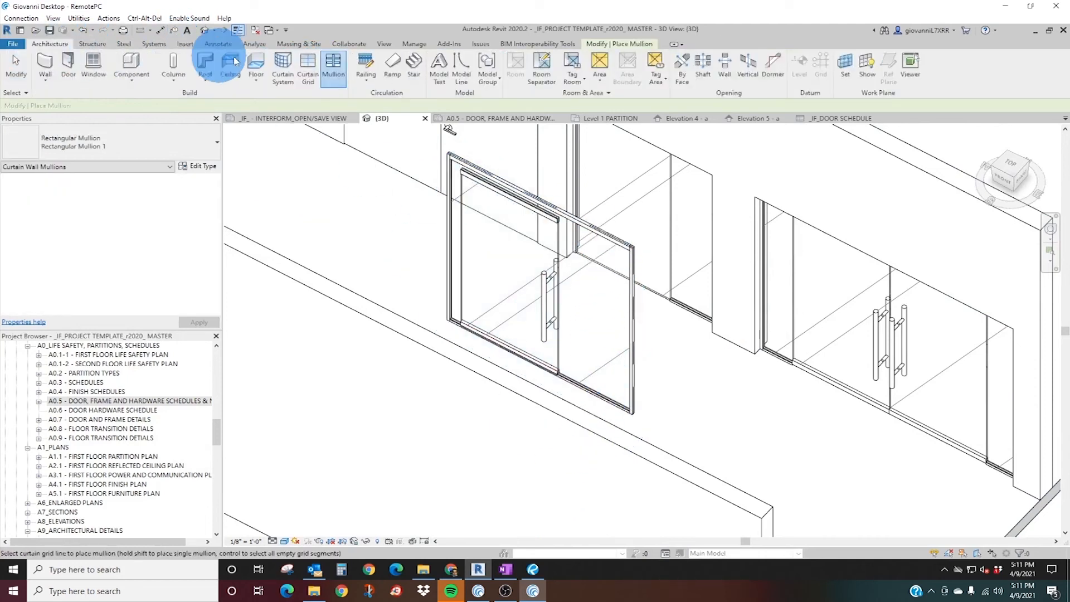
pyautogui.click(311, 77)
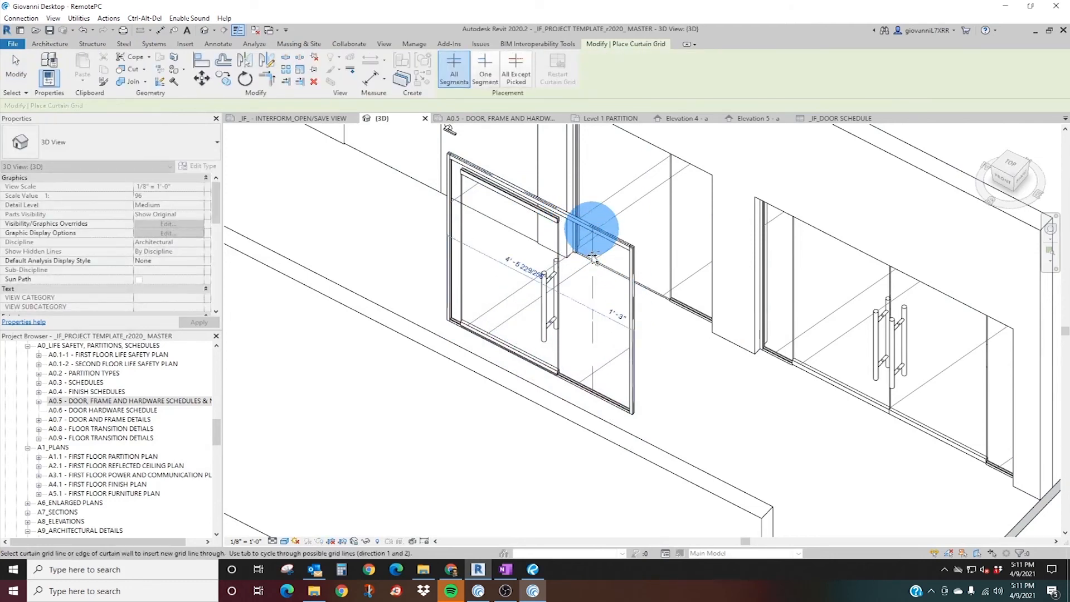
pyautogui.click(593, 232)
pyautogui.press('Escape')
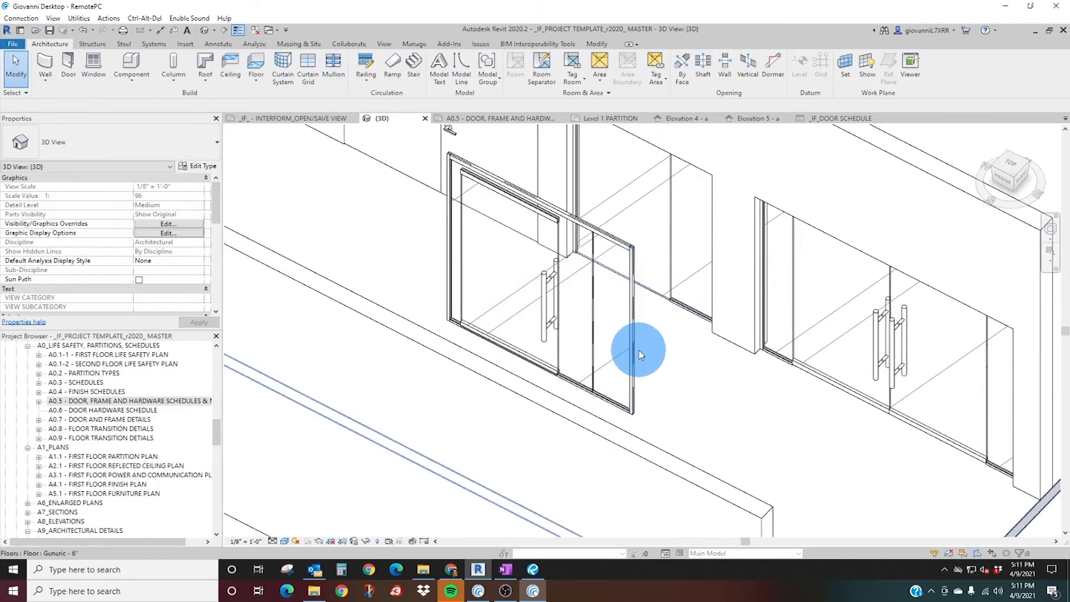
# Lengthen the glass wall to about 7' 1 3/4" and shift the added grid line to about 2' 2 3/8" from its end.
pyautogui.click(646, 375)
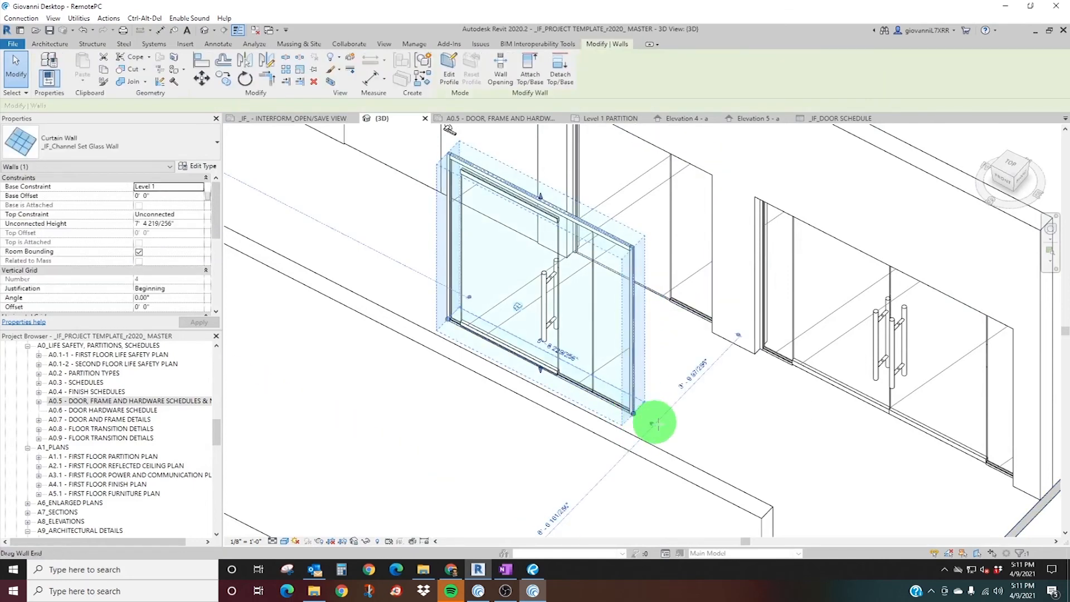
pyautogui.moveTo(648, 422); pyautogui.dragTo(680, 435)
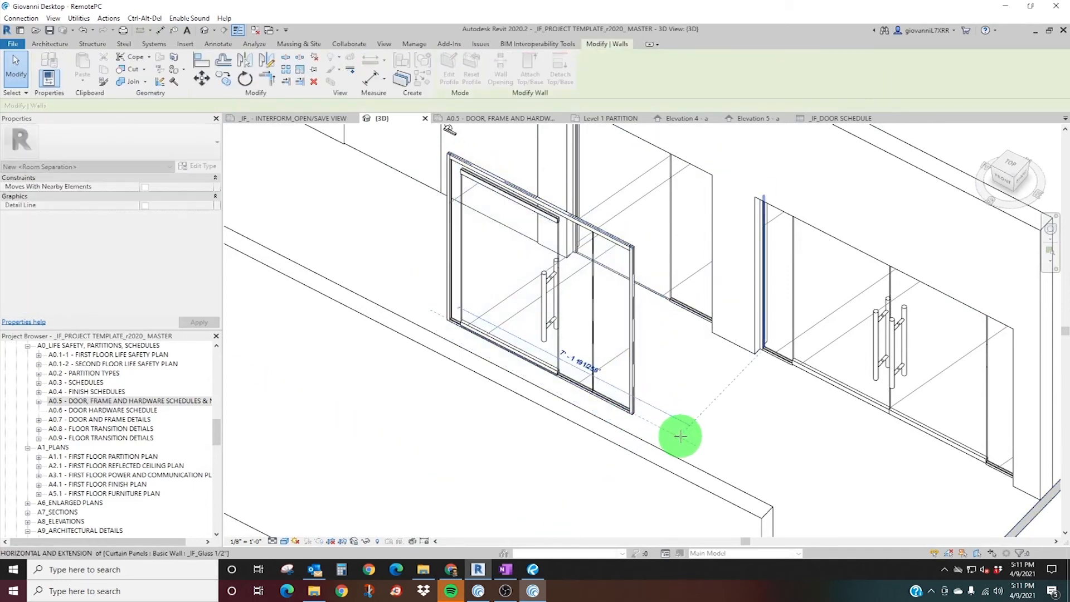
pyautogui.click(596, 333)
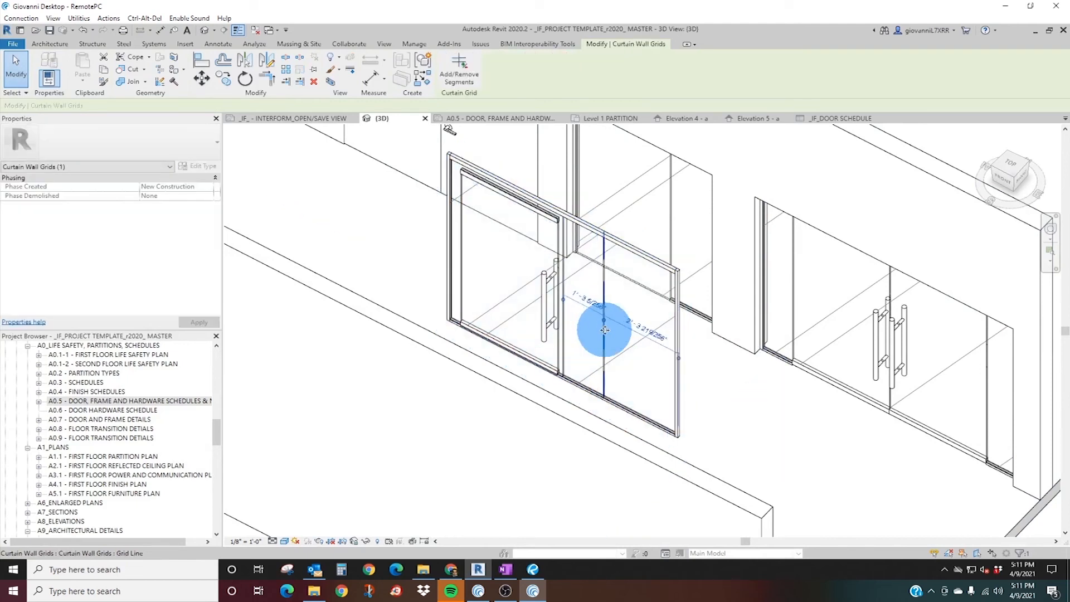
pyautogui.moveTo(604, 330); pyautogui.dragTo(605, 330)
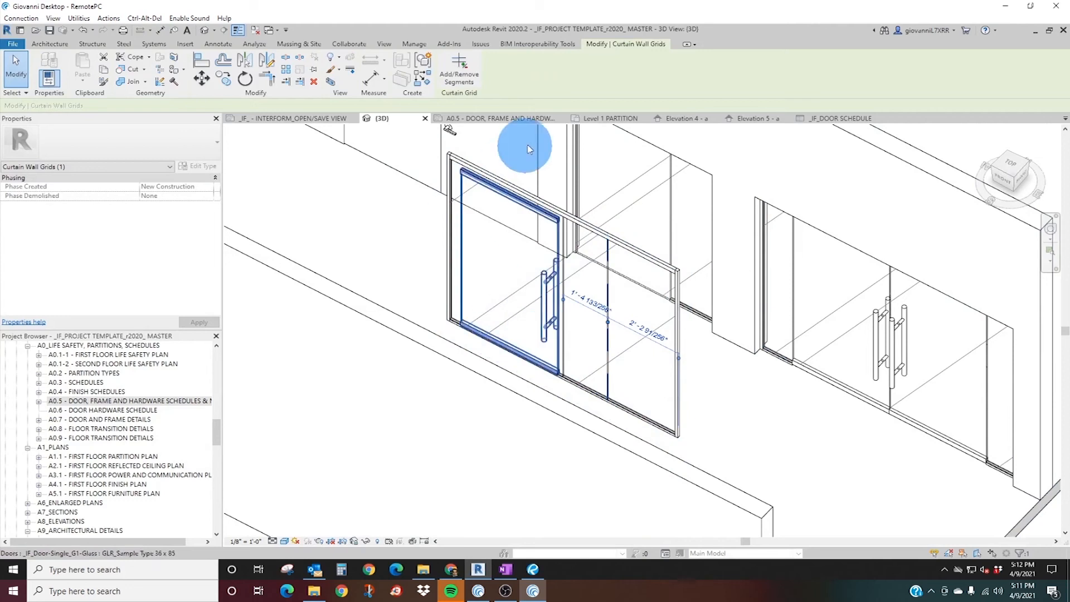
# Look for the new glass wall and door in Elevation 5 - a.
pyautogui.click(751, 121)
pyautogui.scroll(-4, 705, 256)
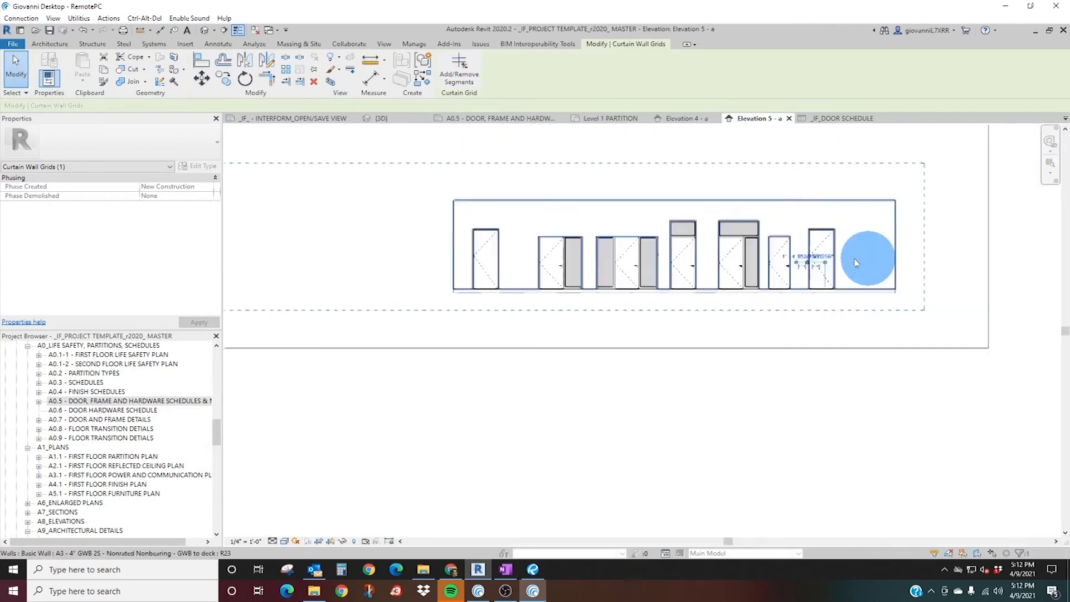
pyautogui.scroll(8, 855, 262)
pyautogui.scroll(-7, 838, 283)
pyautogui.press('Escape')
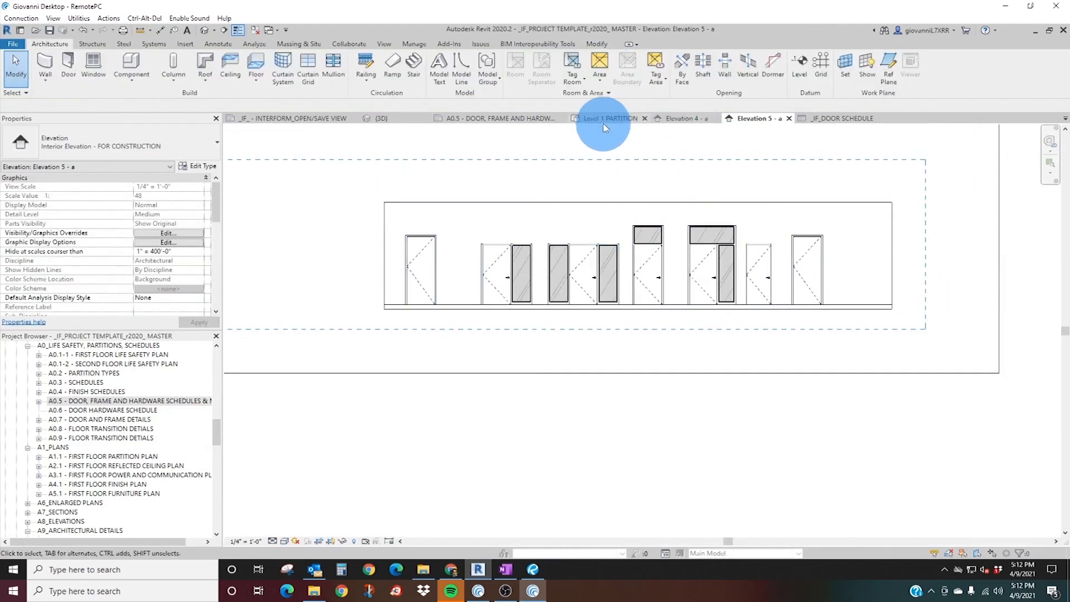
# In the Level 1 PARTITION plan, move the glass wall and its door into the space between the two lower door rows.
pyautogui.click(604, 120)
pyautogui.scroll(5, 691, 310)
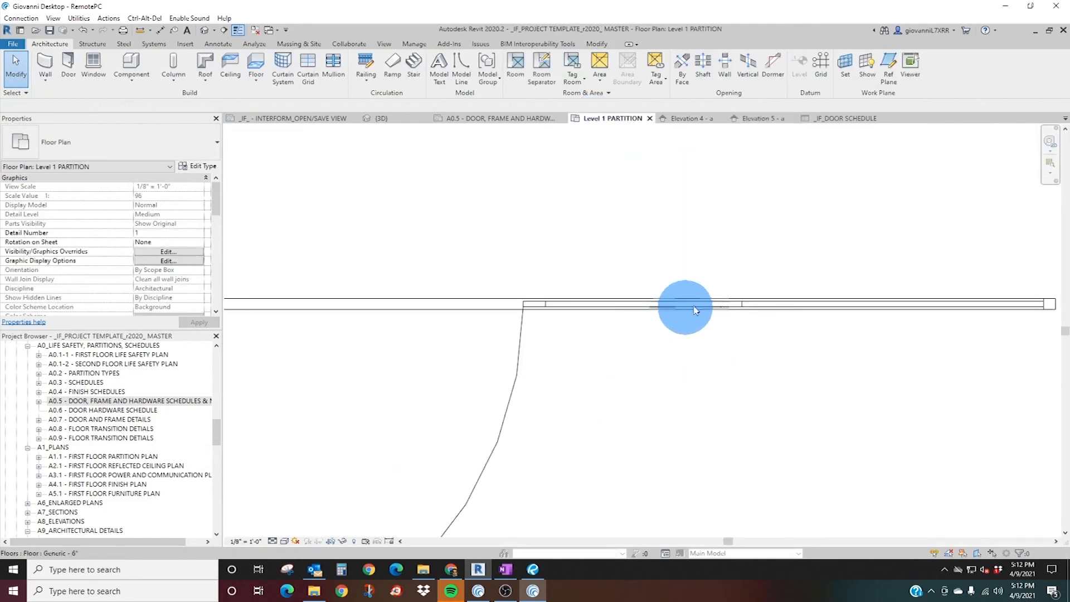
pyautogui.scroll(-6, 613, 312)
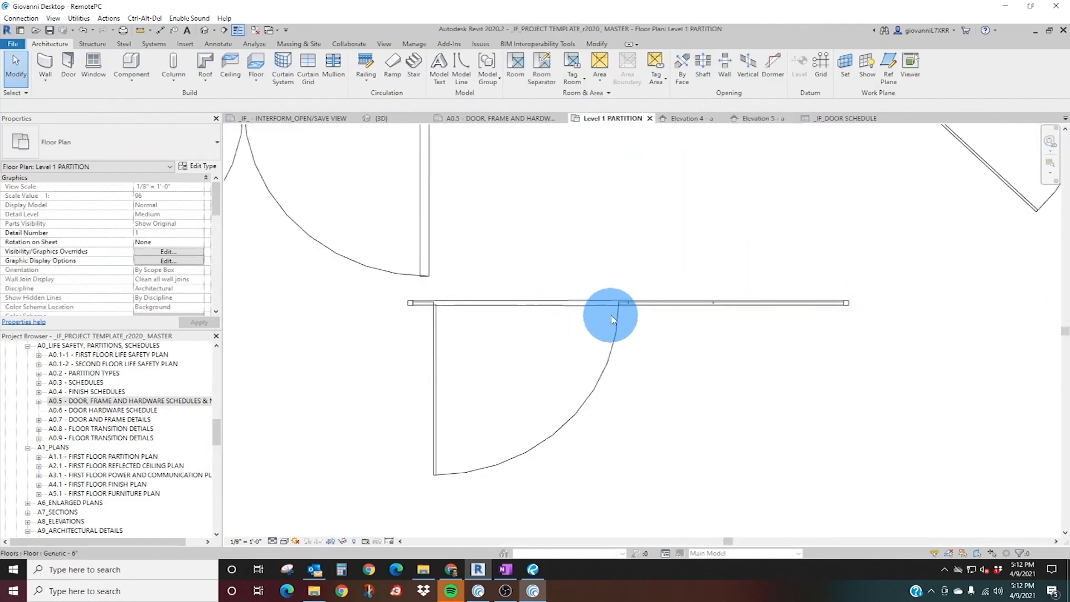
pyautogui.click(591, 311)
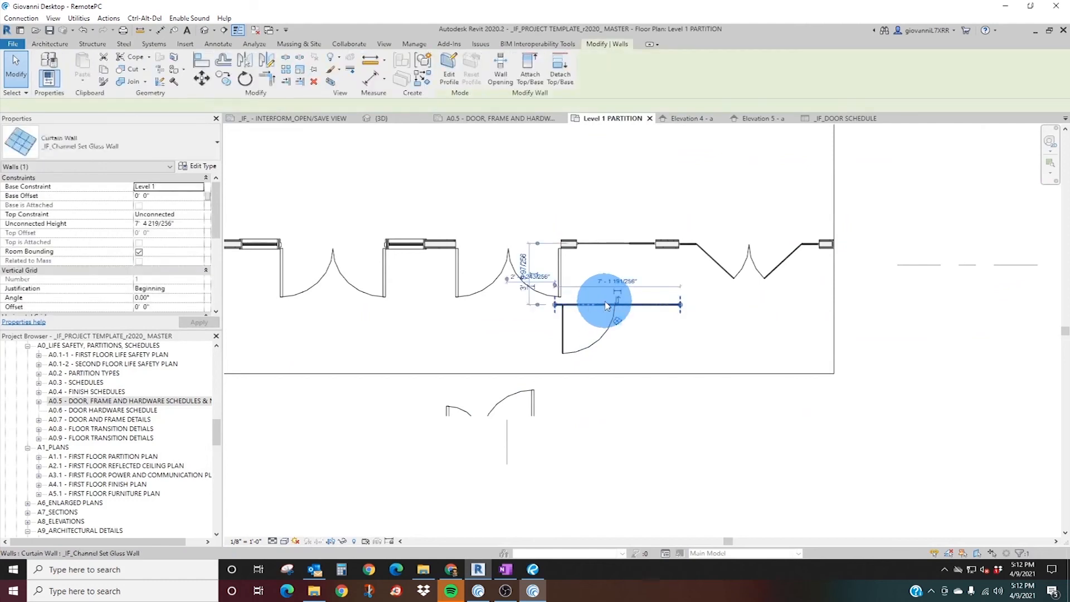
pyautogui.scroll(-3, 597, 299)
pyautogui.click(598, 219)
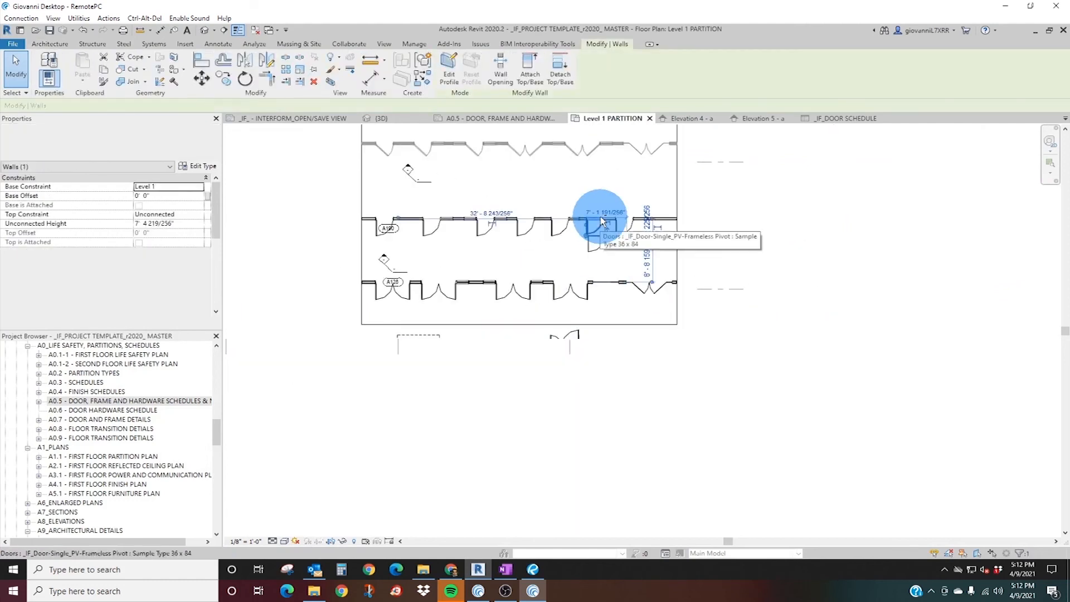
# Nudge the glass wall and its door slightly toward the upper door row in the Level 1 PARTITION plan and check Elevation 5 - a.
pyautogui.doubleClick(384, 261)
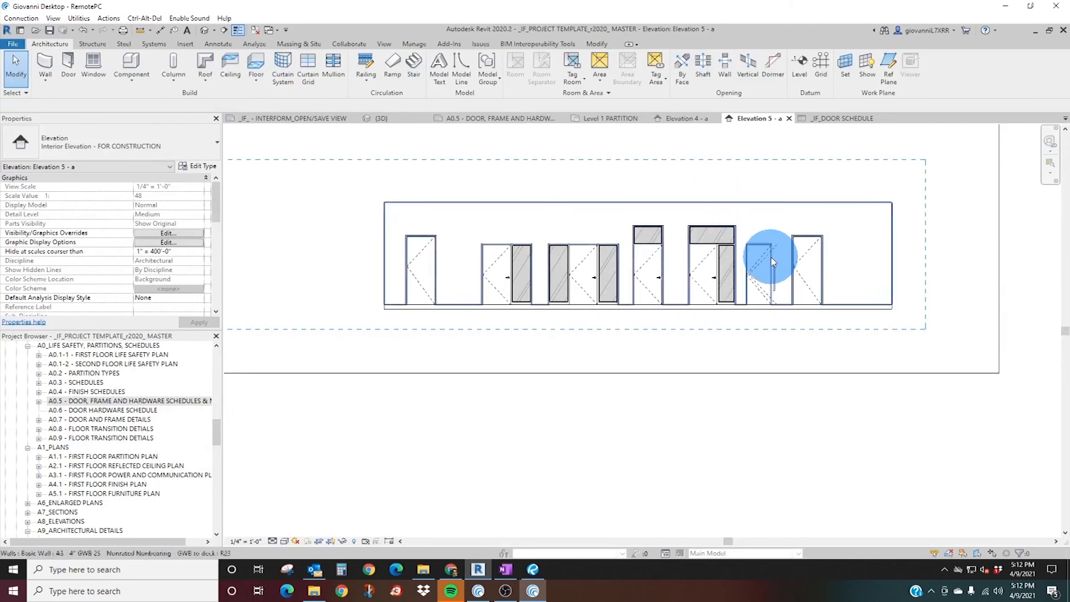
pyautogui.click(687, 118)
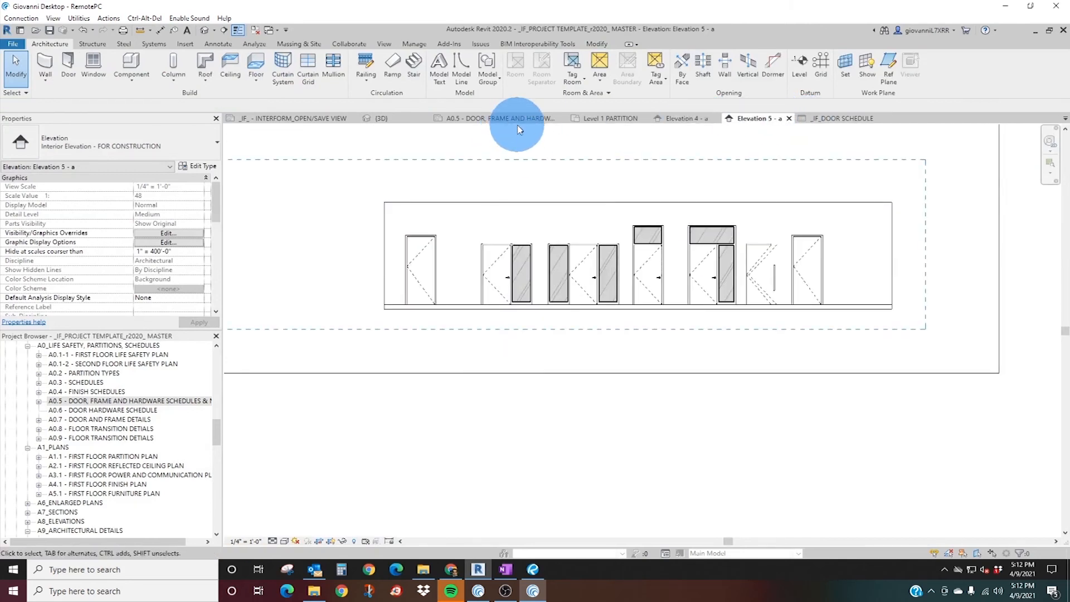
pyautogui.click(589, 118)
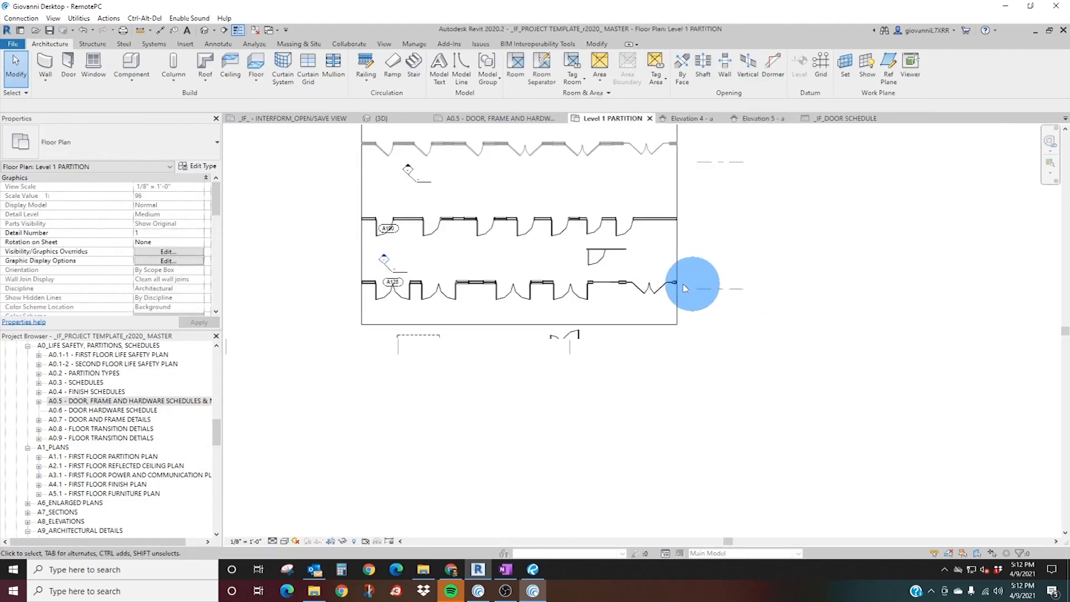
pyautogui.click(616, 256)
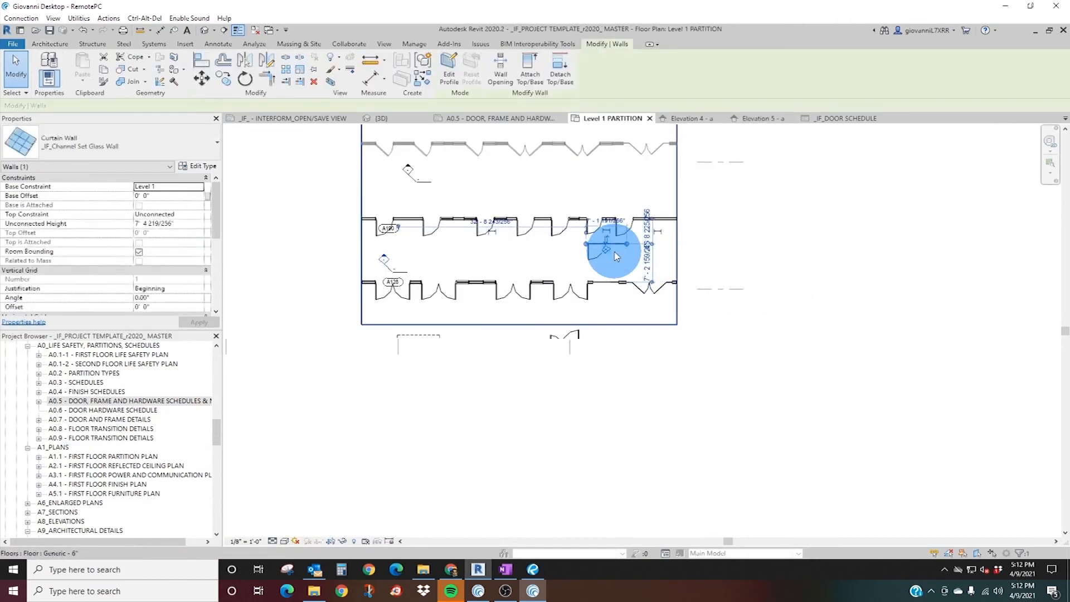
pyautogui.click(759, 119)
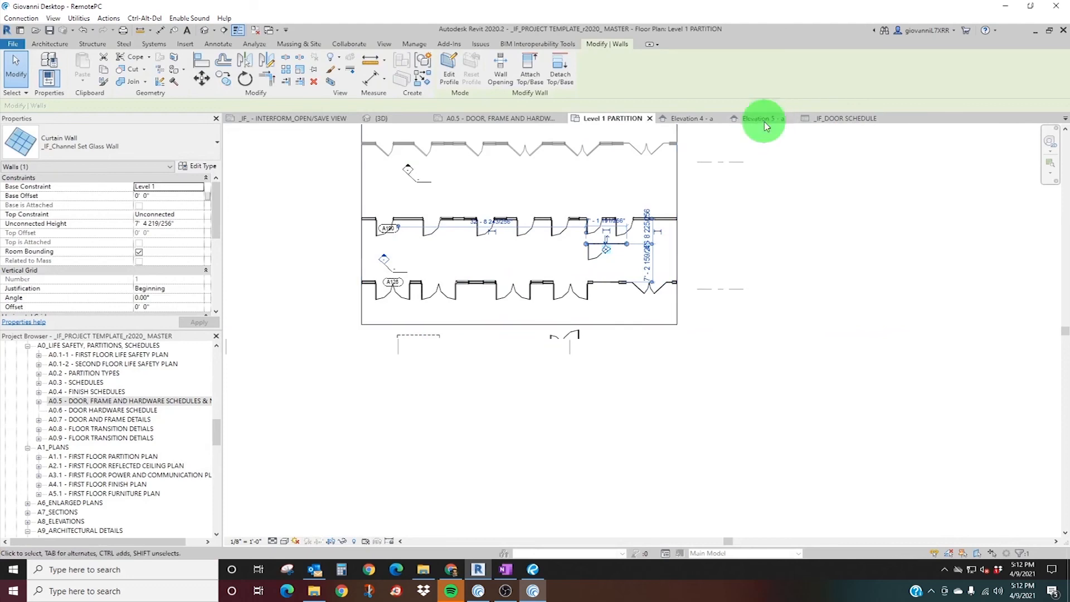
pyautogui.scroll(5, 781, 278)
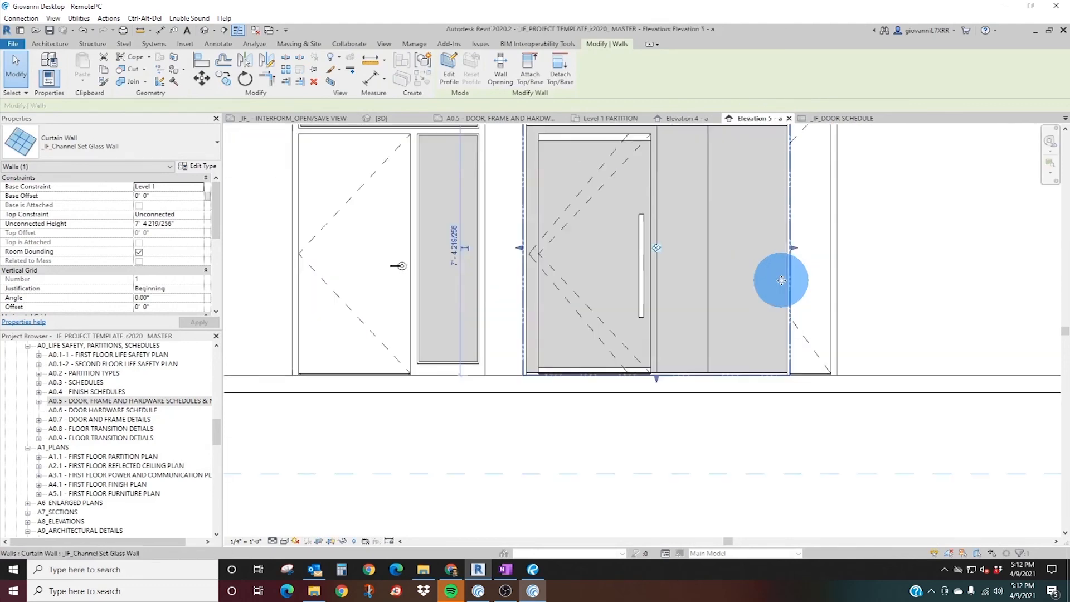
pyautogui.press('Escape')
pyautogui.scroll(-3, 675, 278)
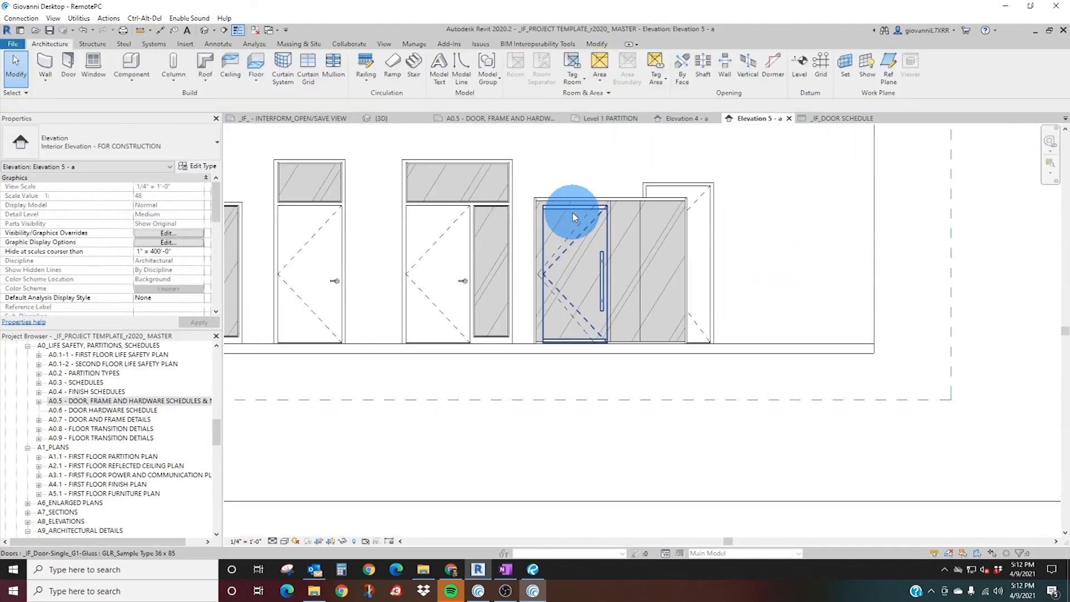
# Move the glass wall sideways in Elevation 5 - a until its glass door stands clear beyond the last framed door.
pyautogui.click(630, 192)
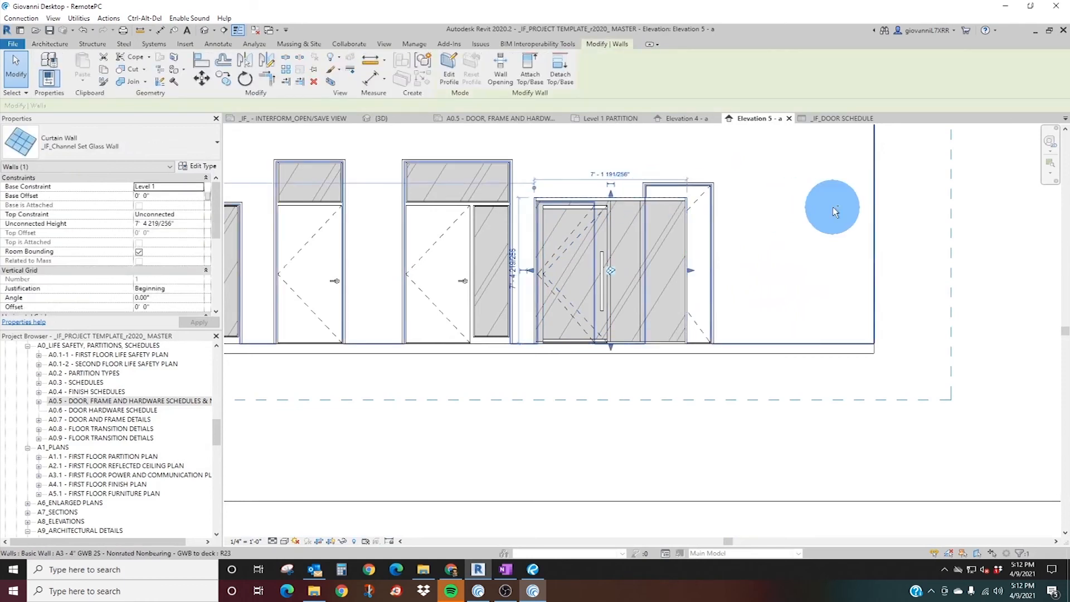
pyautogui.press('Right')
pyautogui.press('Right')
pyautogui.press('Right')
pyautogui.press('Right')
pyautogui.press('Right')
pyautogui.press('Right')
pyautogui.press('Right')
pyautogui.press('Right')
pyautogui.press('Right')
pyautogui.press('Right')
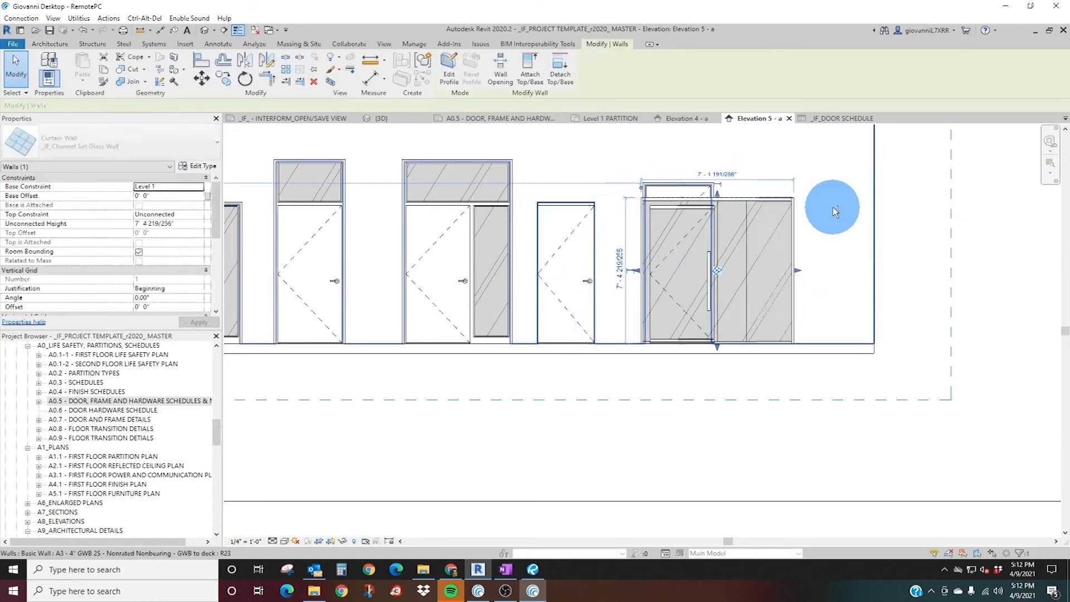
pyautogui.scroll(5, 724, 284)
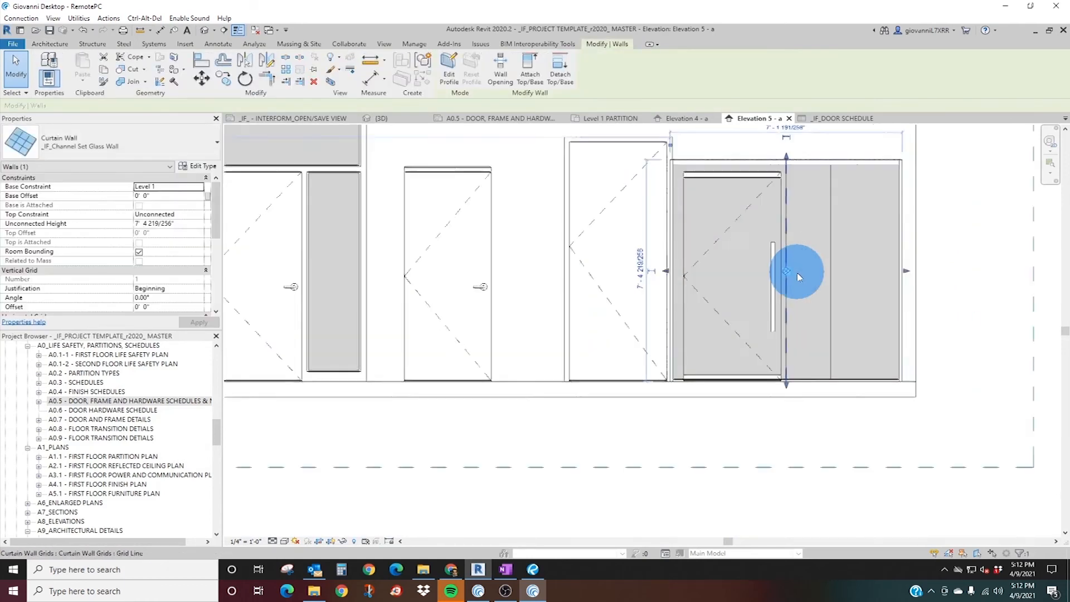
pyautogui.press('Escape')
pyautogui.scroll(-4, 718, 307)
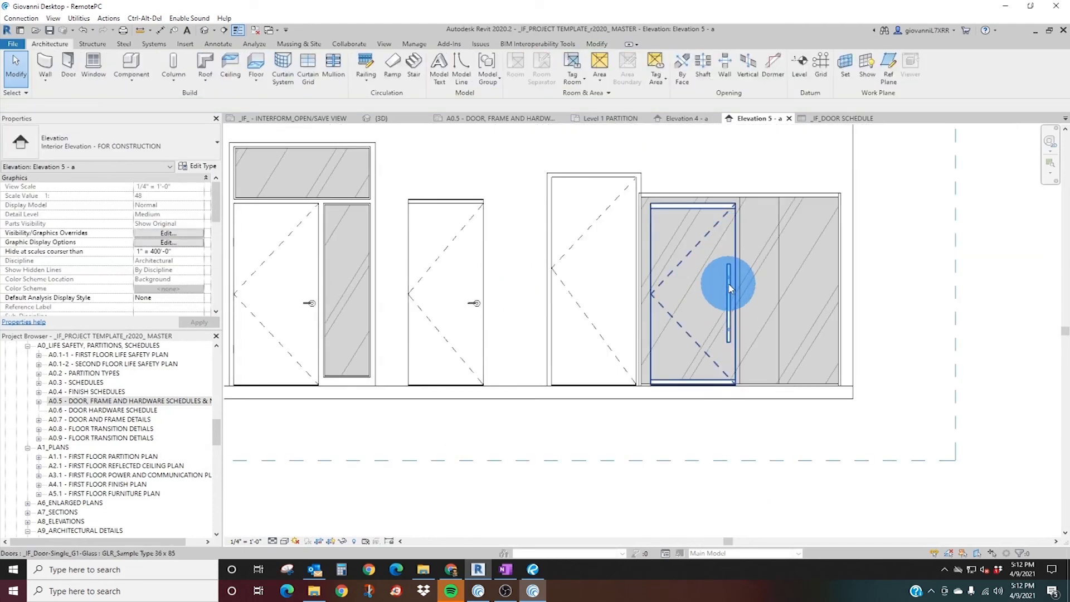
# Inspect the instance properties of the single glass door in the glass wall.
pyautogui.click(730, 289)
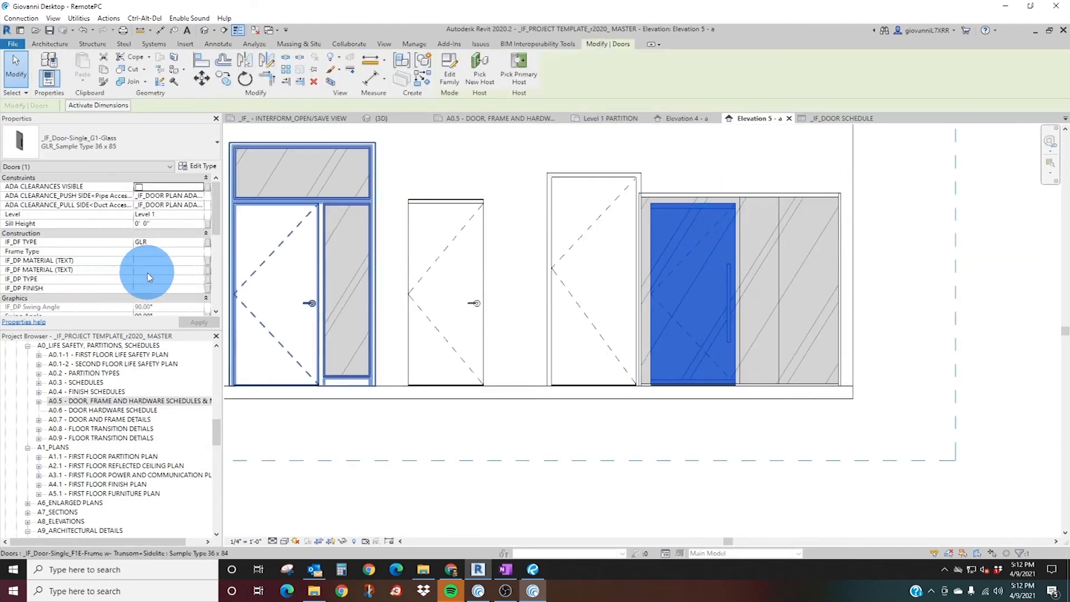
pyautogui.scroll(-4, 148, 277)
pyautogui.scroll(-4, 156, 283)
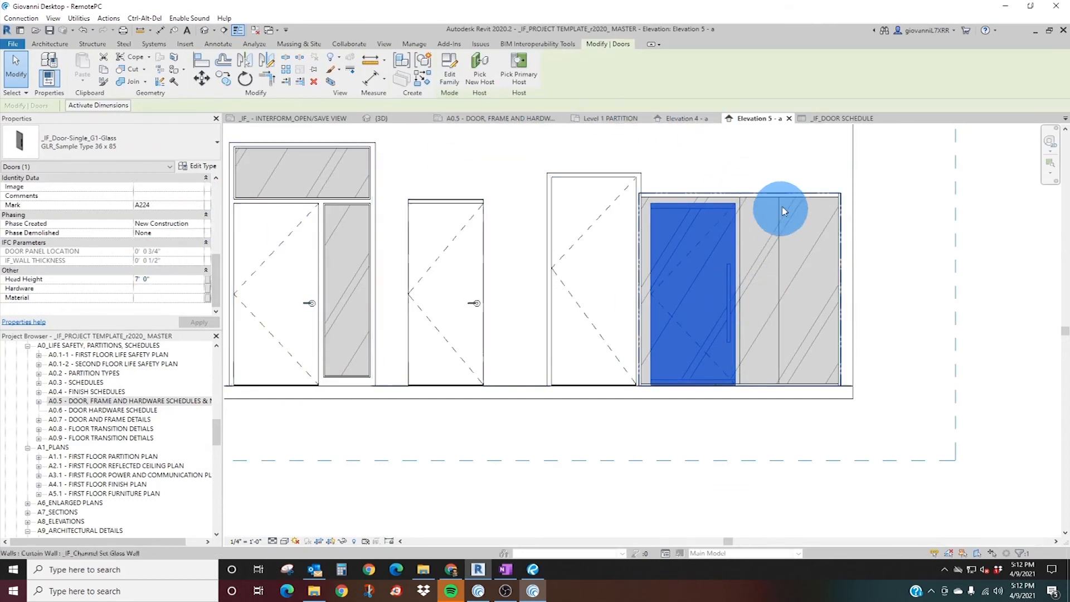
# Lower the top of the glass wall and align it with the top edge of the glass door.
pyautogui.click(793, 199)
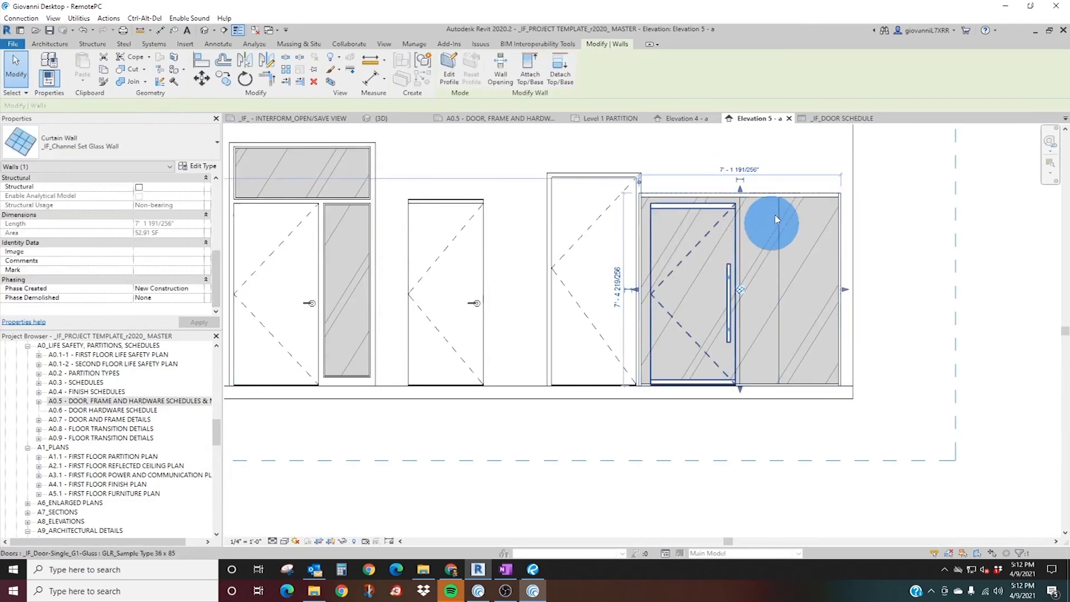
pyautogui.moveTo(741, 191); pyautogui.dragTo(734, 220)
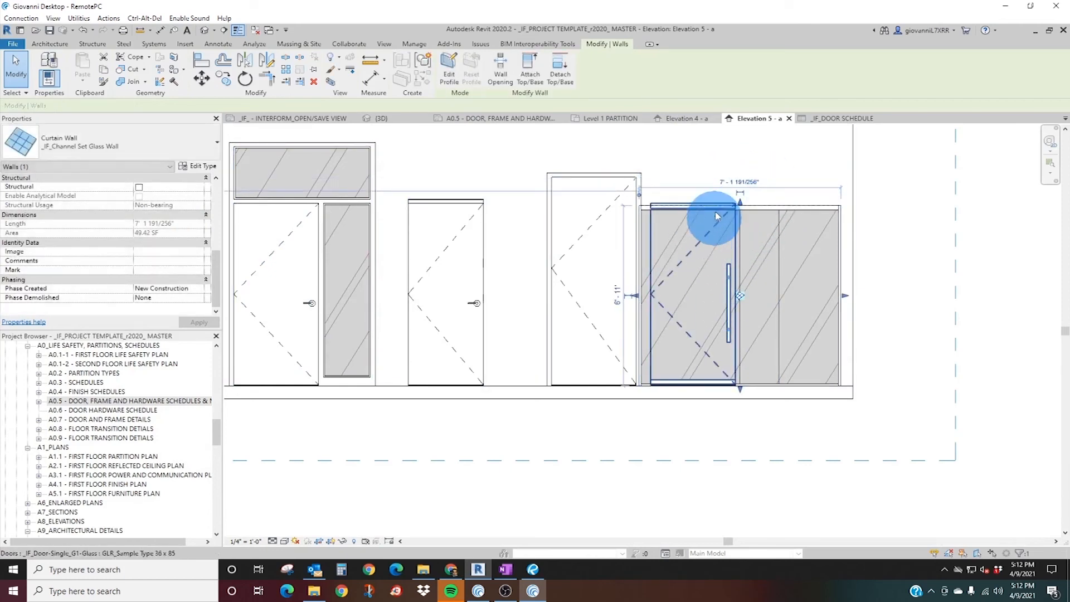
pyautogui.scroll(5, 707, 232)
pyautogui.click(202, 60)
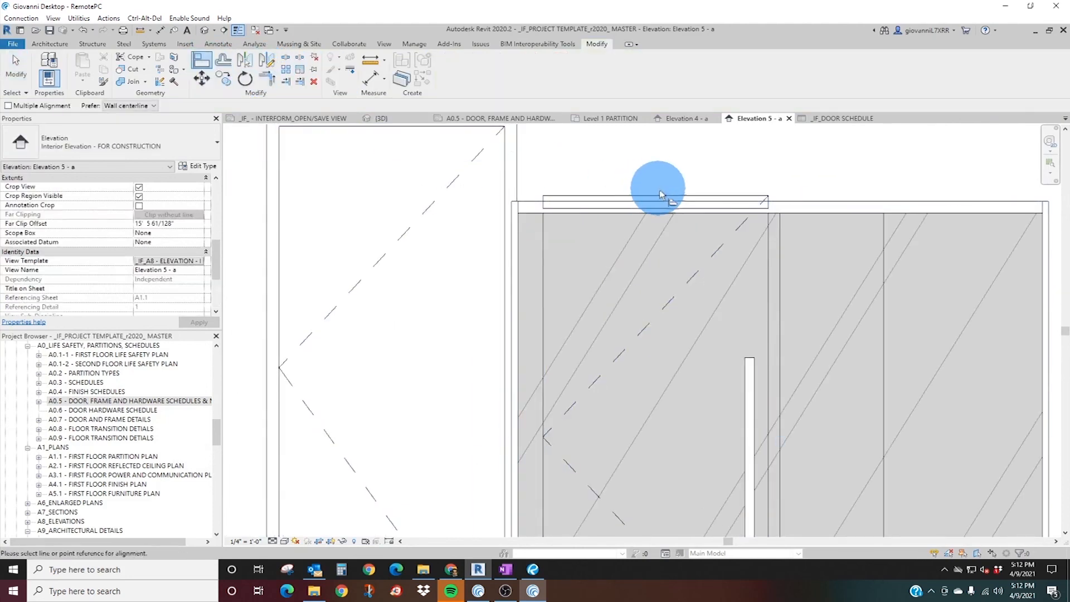
pyautogui.click(805, 203)
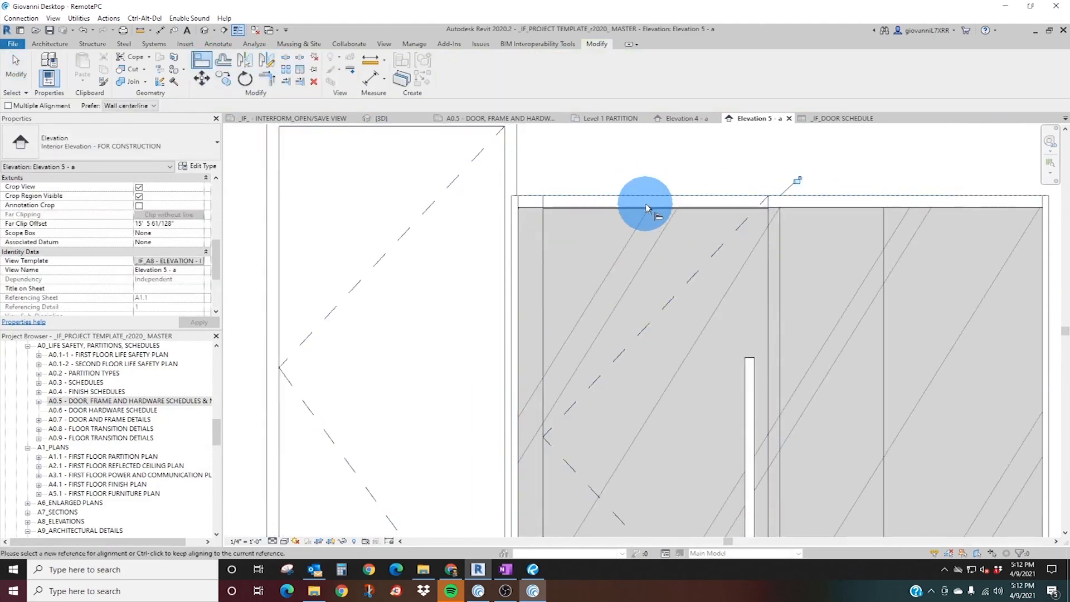
pyautogui.scroll(-3, 641, 214)
pyautogui.press('Escape')
pyautogui.press('Escape')
pyautogui.click(711, 206)
pyautogui.press('Escape')
pyautogui.scroll(3, 704, 205)
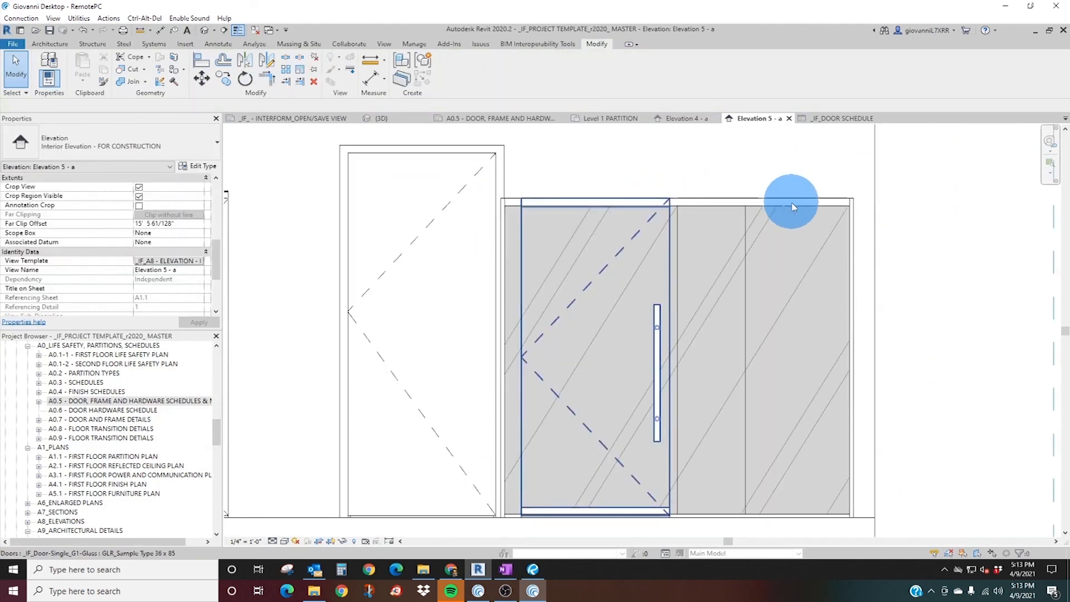
# Unpin the curtain grid line beside the glass door and shift it onto the door's edge, 3' 4 7/8" from the wall's end.
pyautogui.scroll(-3, 691, 269)
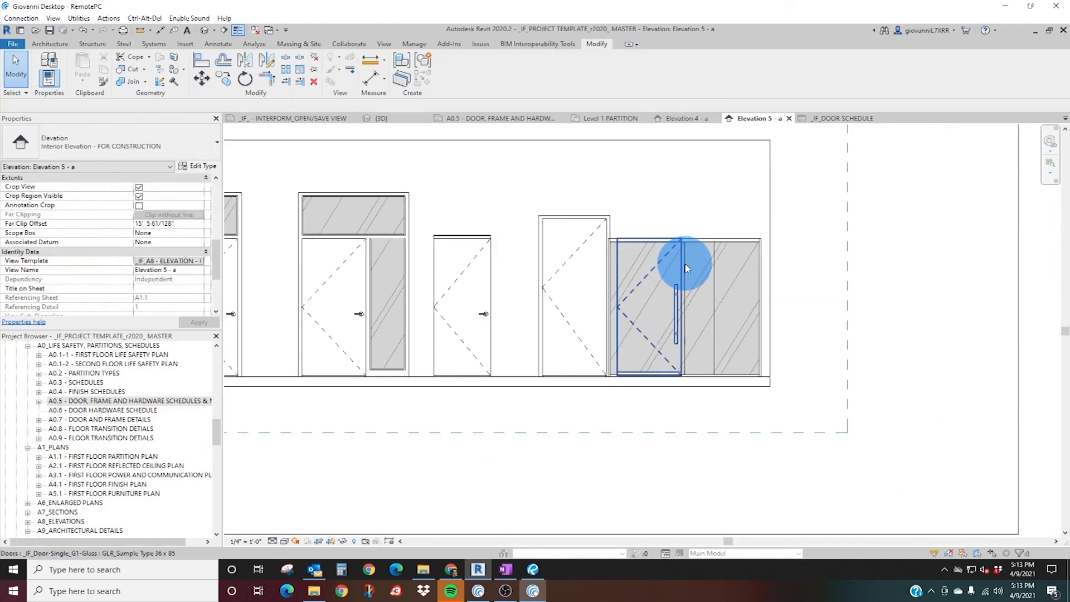
pyautogui.click(686, 269)
pyautogui.scroll(3, 700, 265)
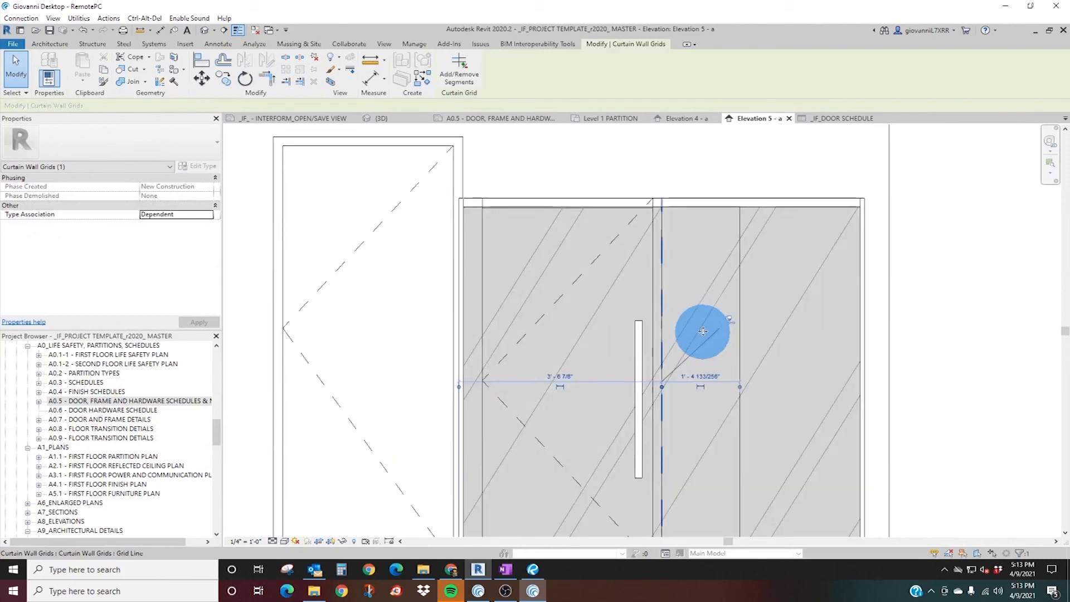
pyautogui.click(730, 319)
pyautogui.press('Left')
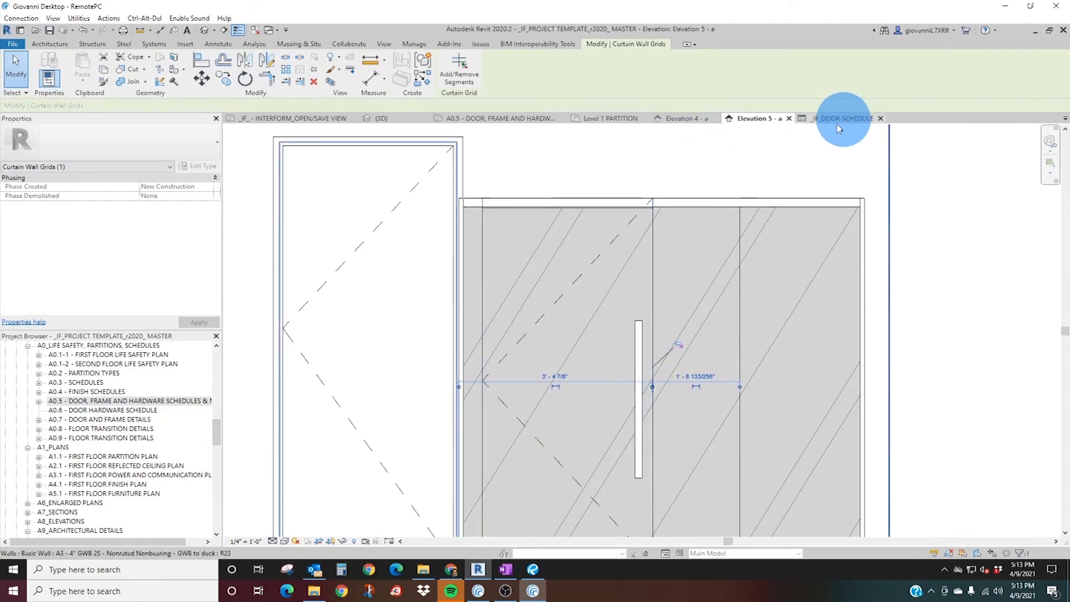
# Look up the single glass door's entry in the _IF_DOOR SCHEDULE, and close the schedule.
pyautogui.click(638, 375)
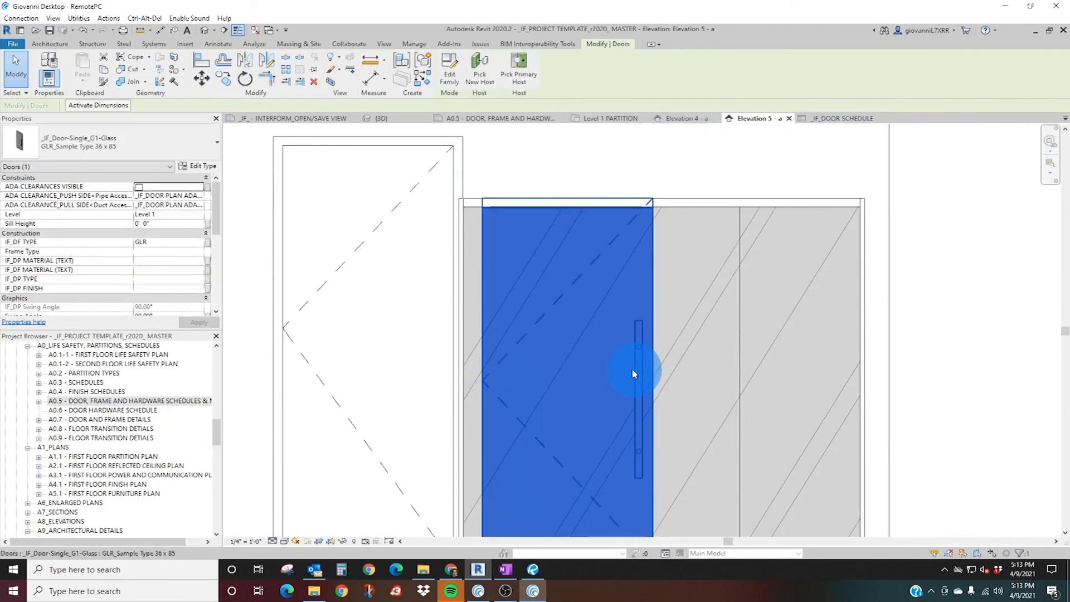
pyautogui.click(819, 119)
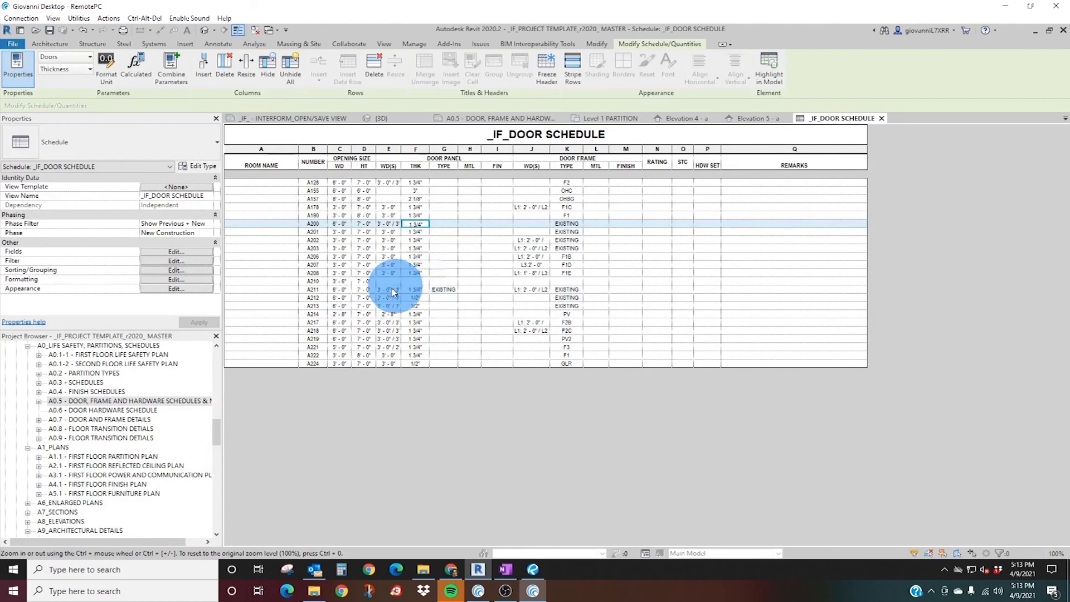
pyautogui.click(604, 120)
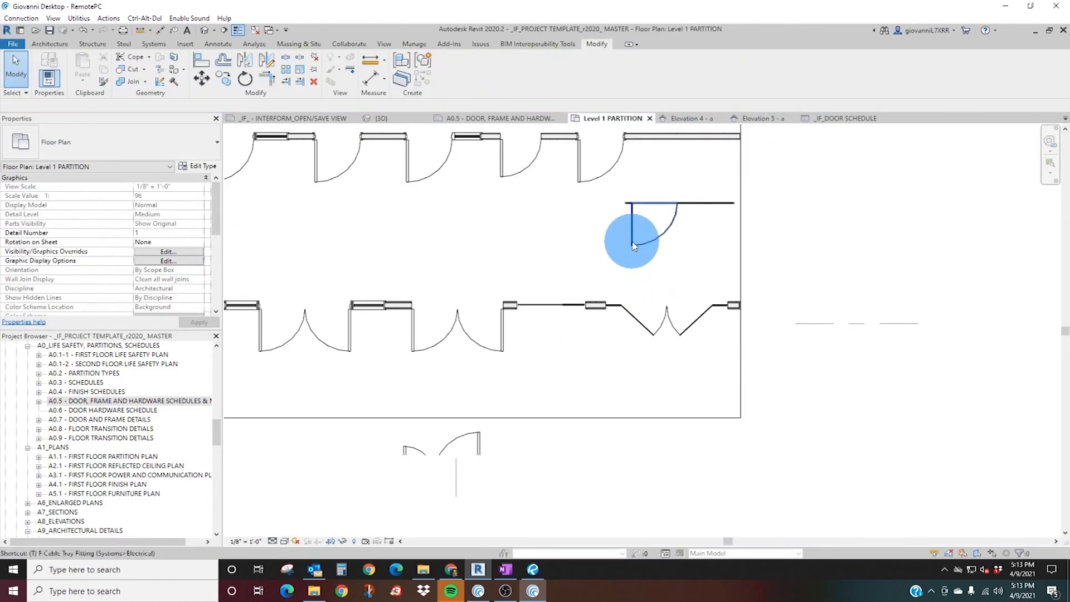
pyautogui.press('t')
pyautogui.press('g')
pyautogui.click(841, 118)
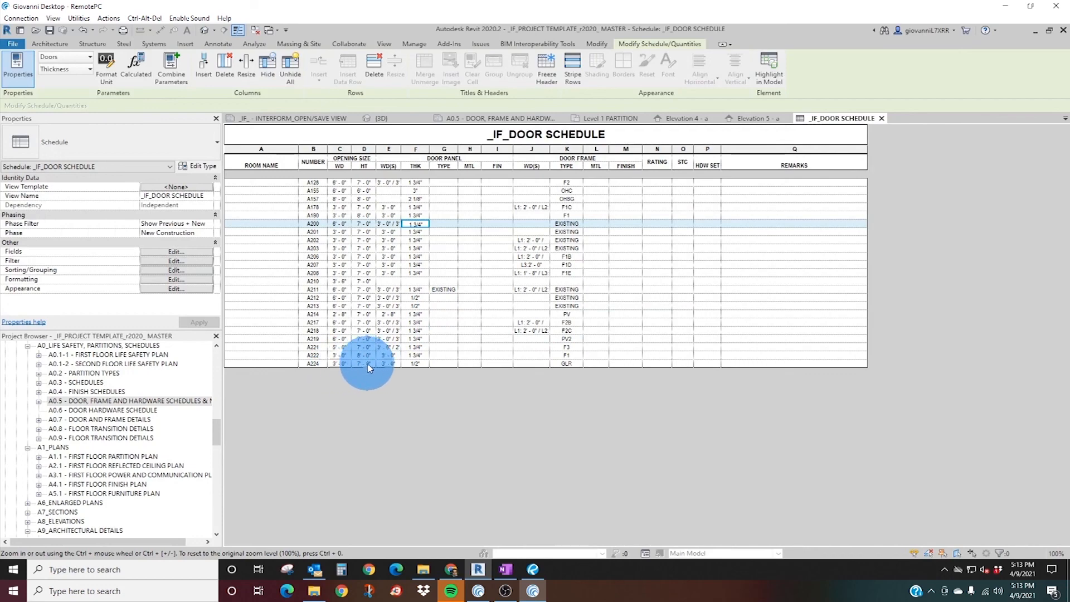
pyautogui.click(882, 118)
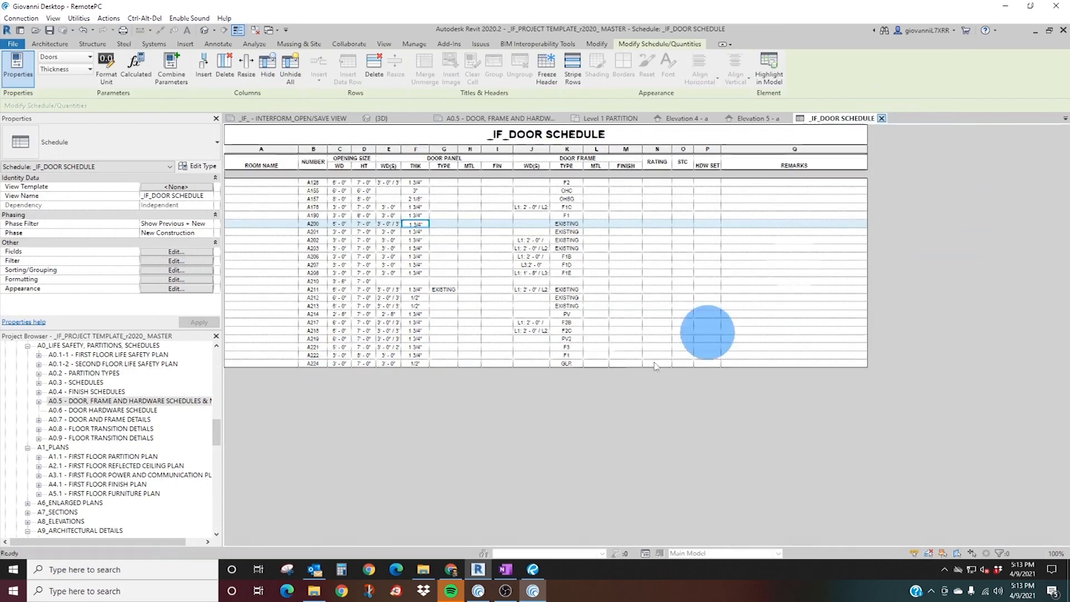
pyautogui.scroll(-3, 580, 258)
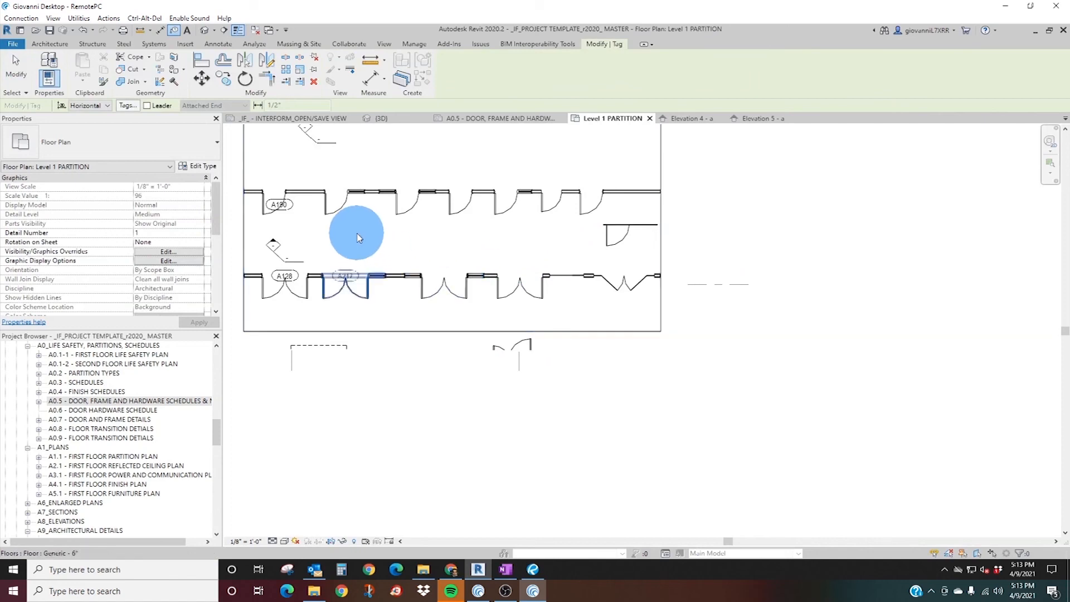
pyautogui.press('Escape')
# Examine the type properties of the _IF_Door-Existing Double_Glass door, GLR - Sample Type 72 x 85, in the 3D view.
pyautogui.moveTo(357, 279); pyautogui.dragTo(502, 370, button='middle')
pyautogui.scroll(4, 690, 389)
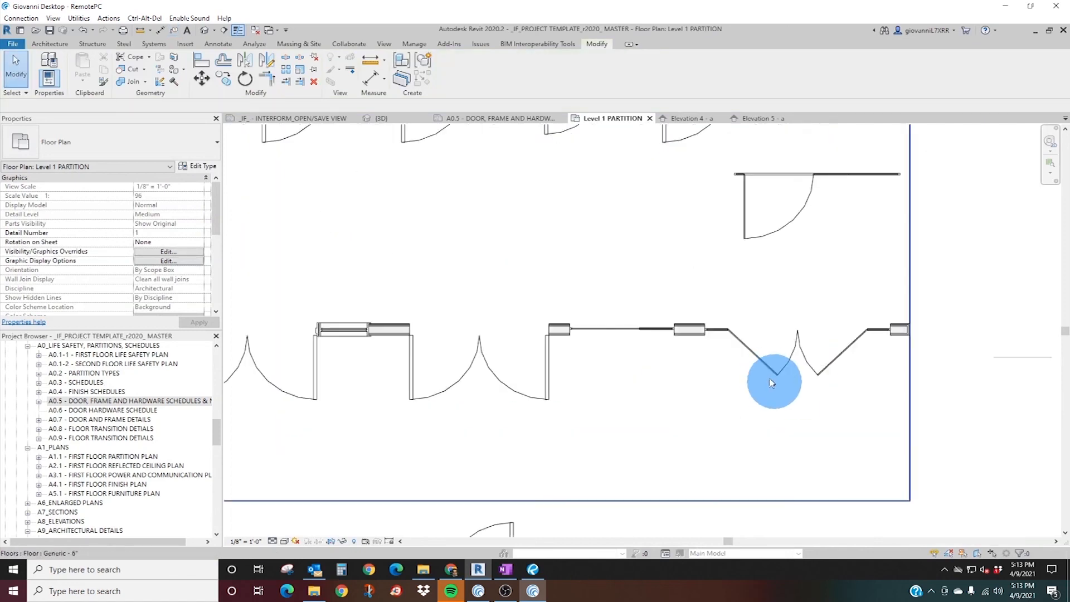
pyautogui.click(782, 370)
pyautogui.click(811, 354)
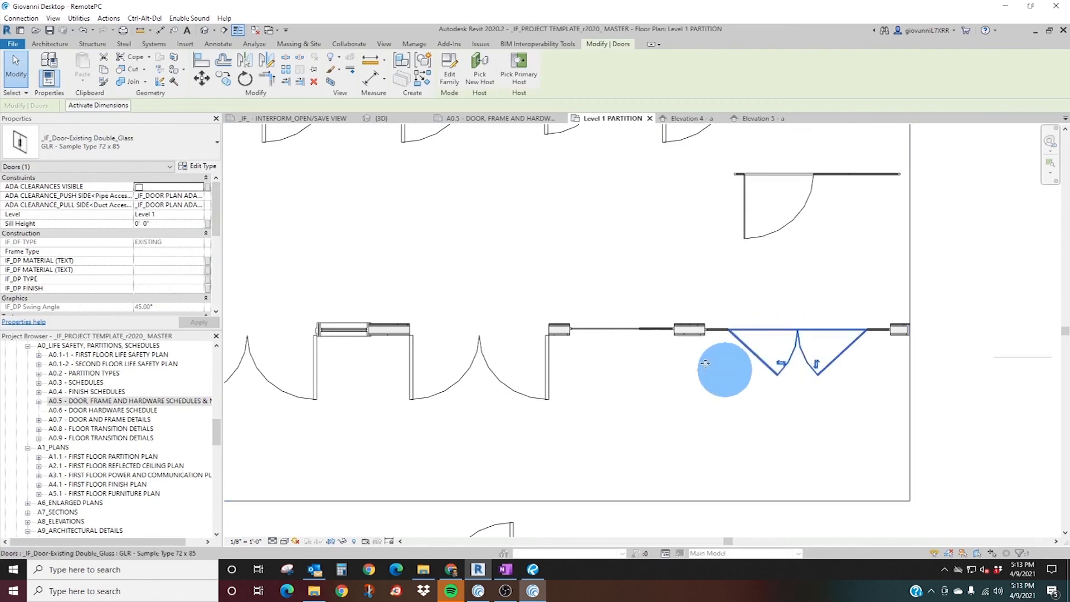
pyautogui.click(383, 120)
pyautogui.keyDown('shift'); pyautogui.moveTo(764, 402); pyautogui.dragTo(680, 416, button='middle'); pyautogui.keyUp('shift')
pyautogui.scroll(3, 691, 418)
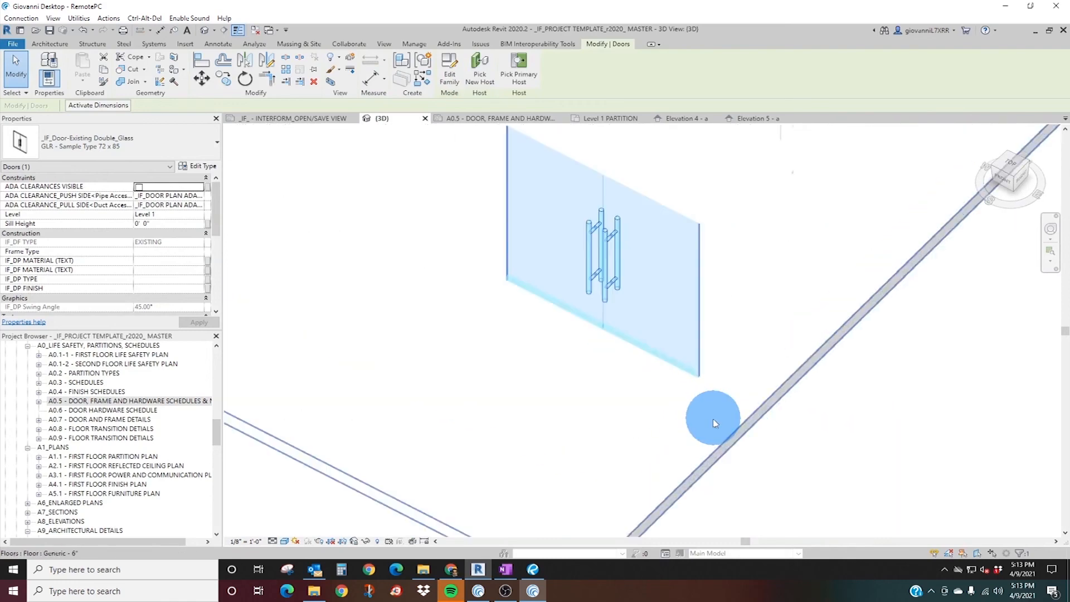
pyautogui.click(201, 170)
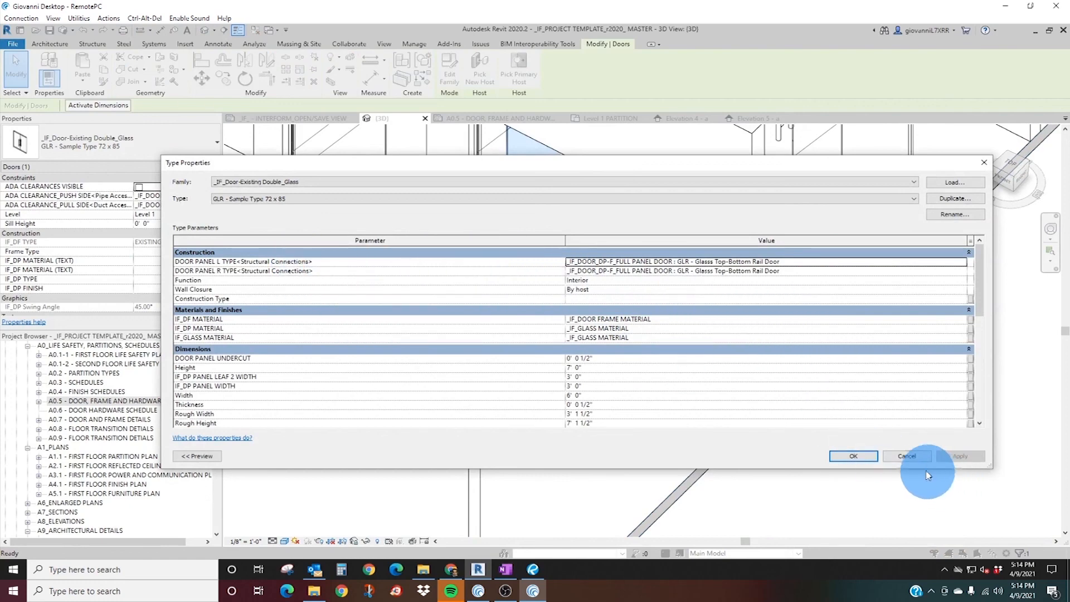
pyautogui.click(907, 456)
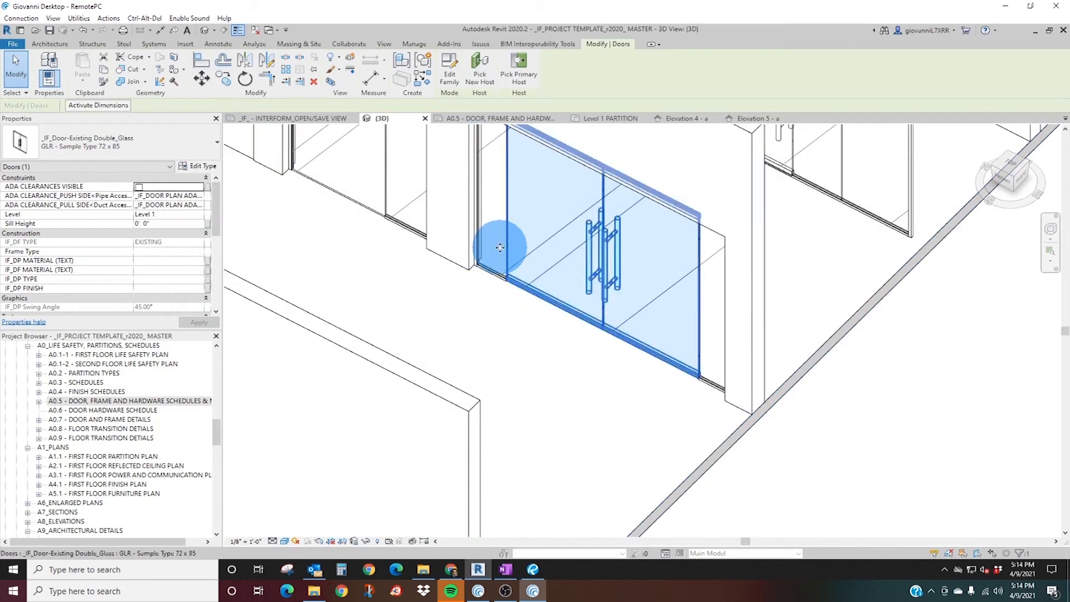
# Inspect the elements around the double glass door: the channel set glass wall, the floor and the narrow glass side panel.
pyautogui.moveTo(493, 184); pyautogui.dragTo(490, 290, button='middle')
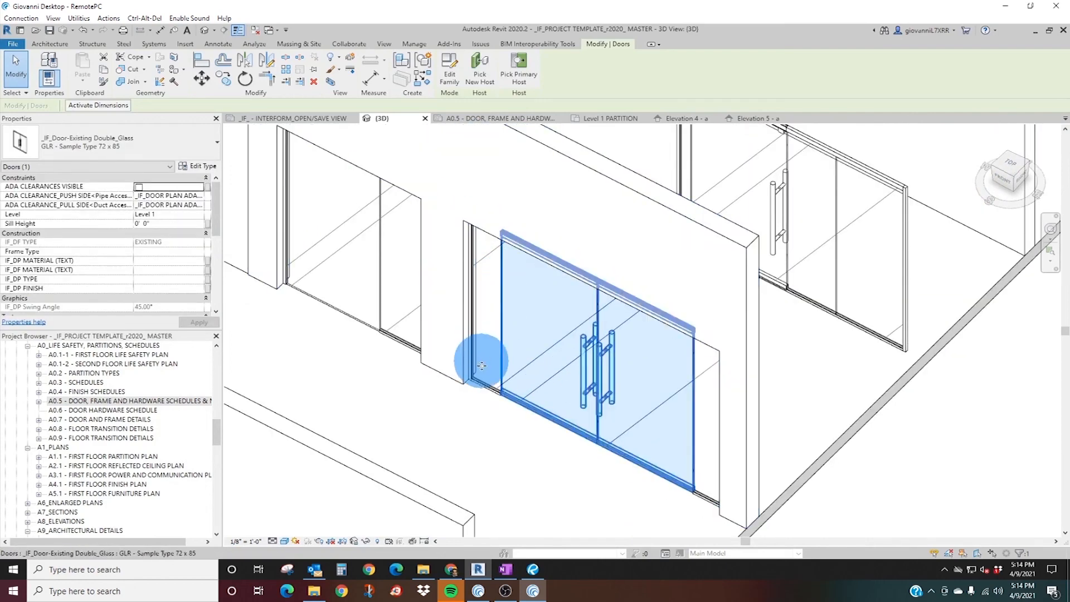
pyautogui.press('Tab')
pyautogui.click(489, 387)
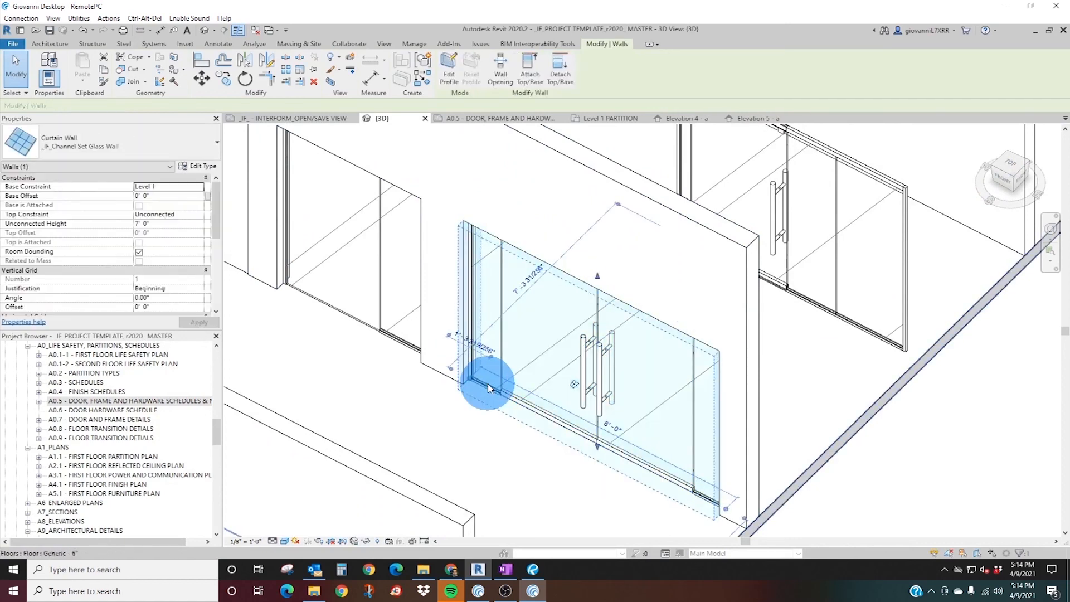
pyautogui.press('Tab')
pyautogui.click(488, 388)
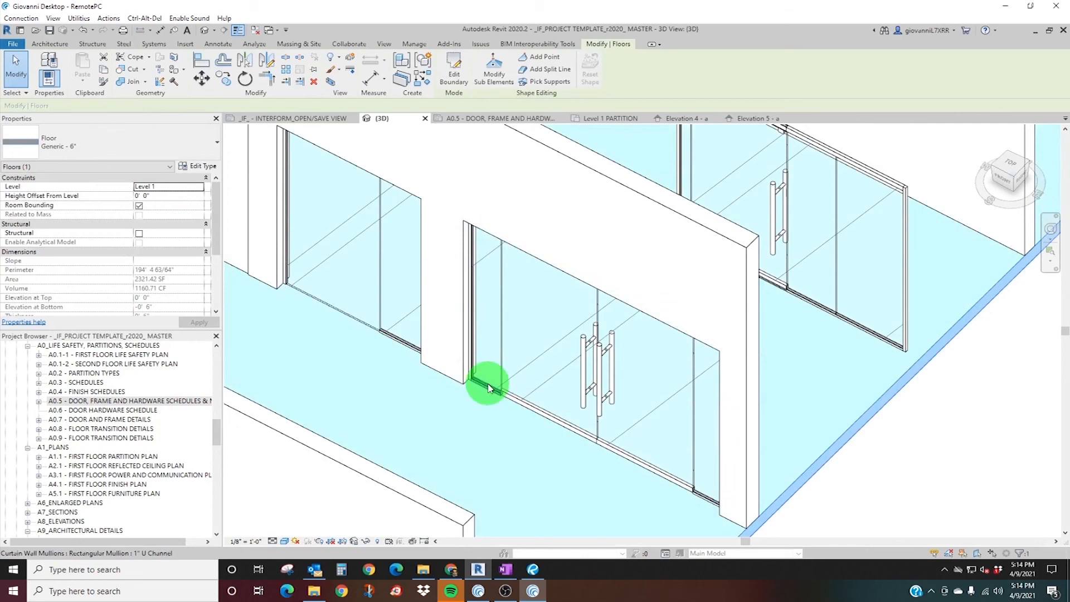
pyautogui.click(489, 387)
pyautogui.press('Tab')
pyautogui.click(488, 388)
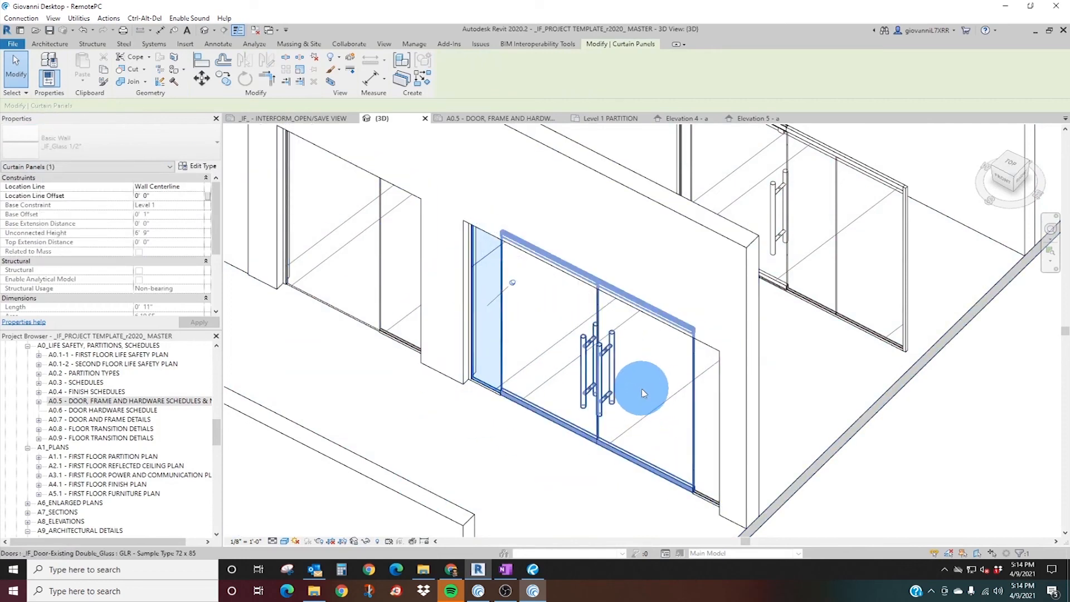
pyautogui.press('Escape')
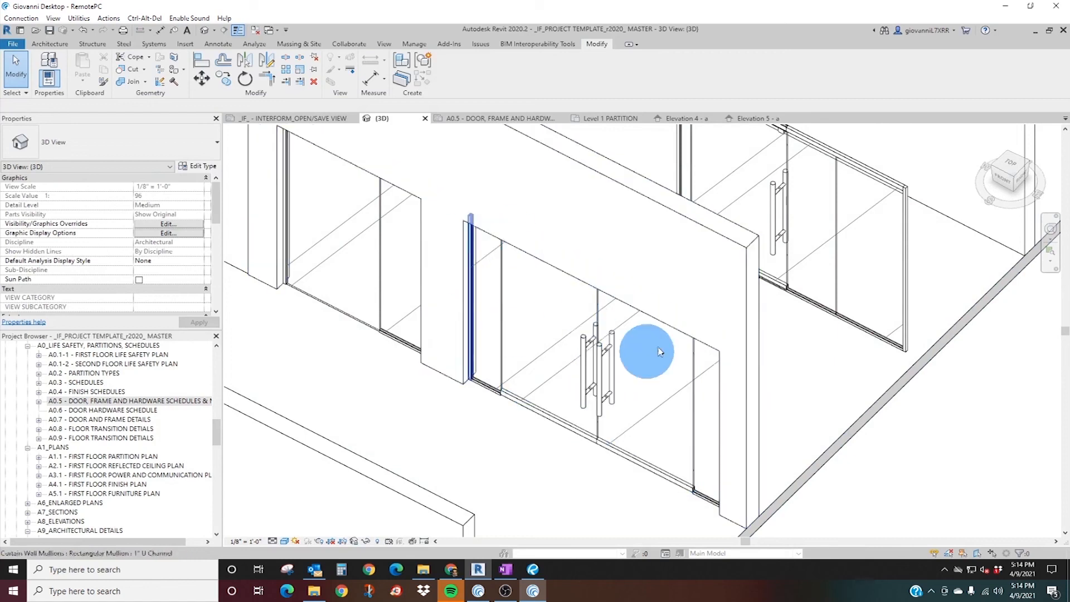
# Set both door panel widths, IF_DP PANEL WIDTH and IF_DP PANEL LEAF 2 WIDTH, to 2' 6" in the double glass door's type properties.
pyautogui.click(595, 368)
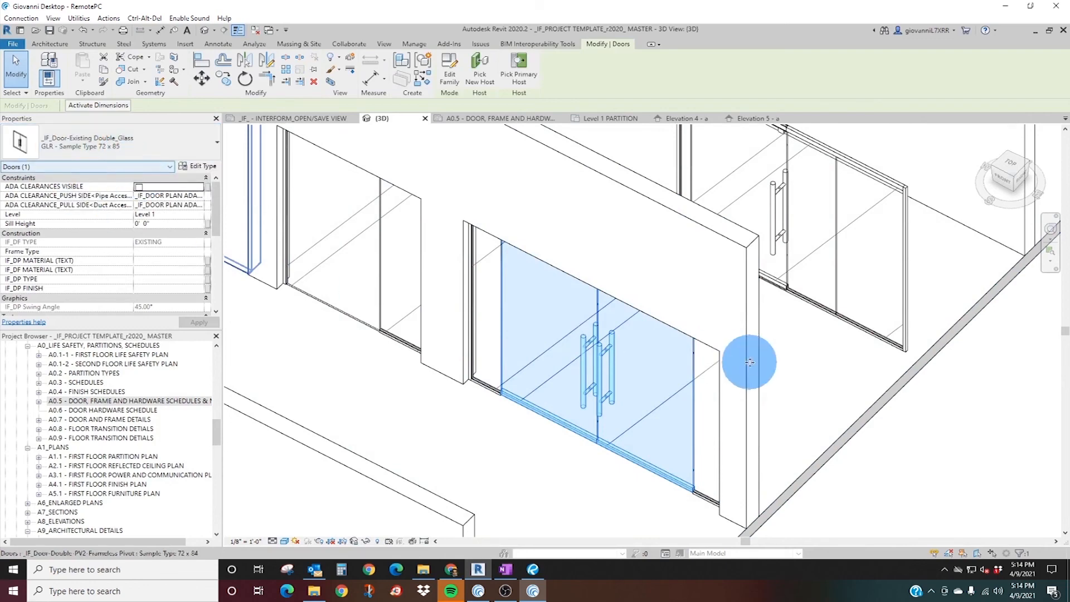
pyautogui.click(196, 176)
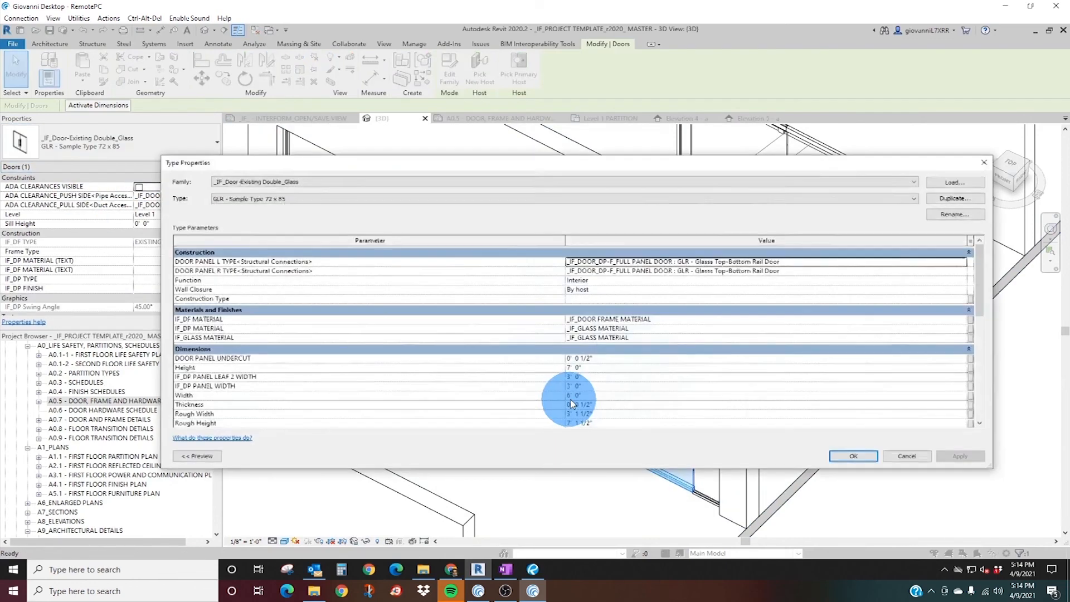
pyautogui.click(613, 387)
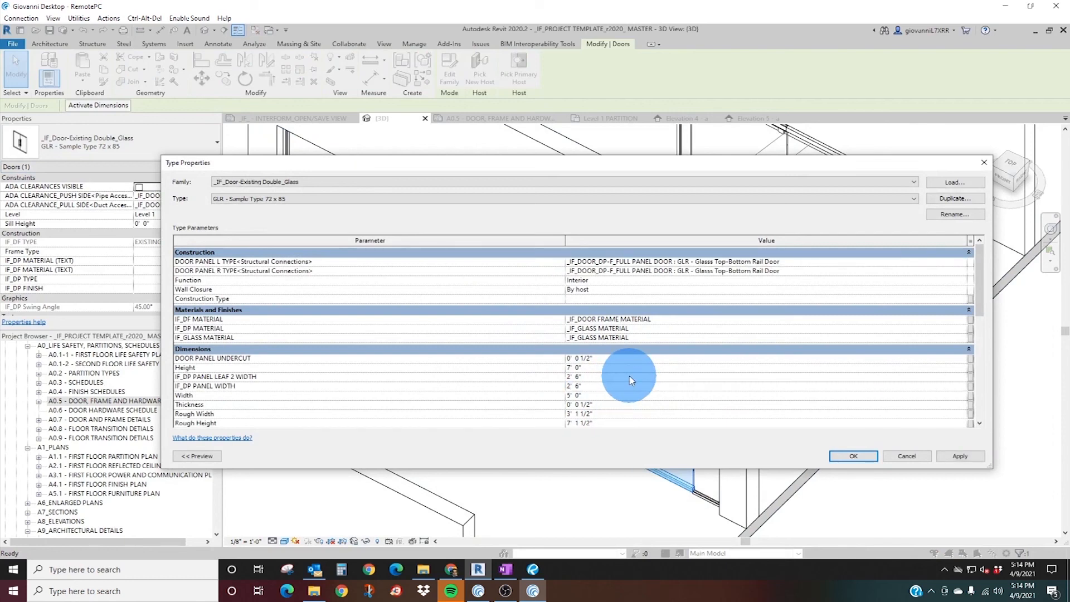
pyautogui.click(866, 459)
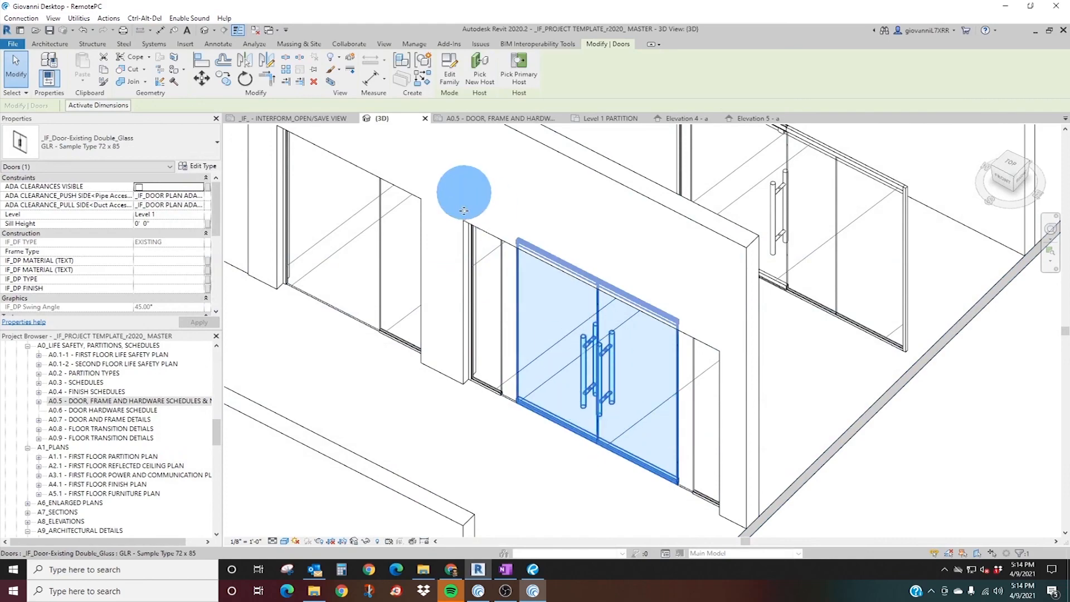
# Check the opening and panel sizes of the double glass door in the _IF_DOOR SCHEDULE on sheet A0.5.
pyautogui.click(506, 120)
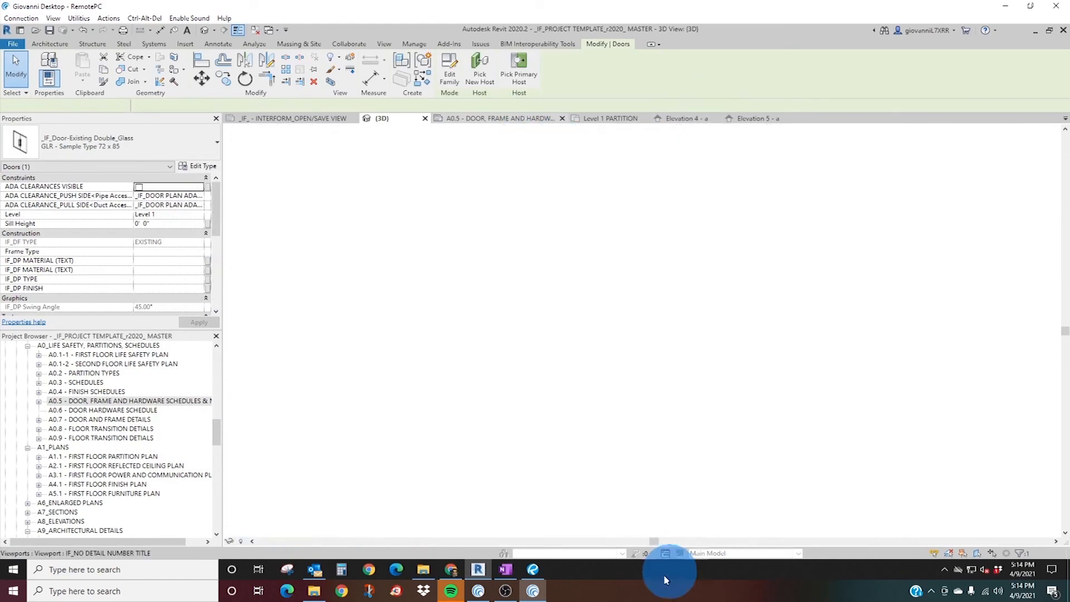
pyautogui.scroll(-3, 552, 445)
pyautogui.moveTo(552, 445); pyautogui.dragTo(415, 468, button='middle')
pyautogui.moveTo(992, 234); pyautogui.dragTo(721, 397, button='middle')
pyautogui.scroll(4, 635, 195)
pyautogui.moveTo(390, 392); pyautogui.dragTo(479, 517, button='middle')
pyautogui.scroll(-3, 418, 388)
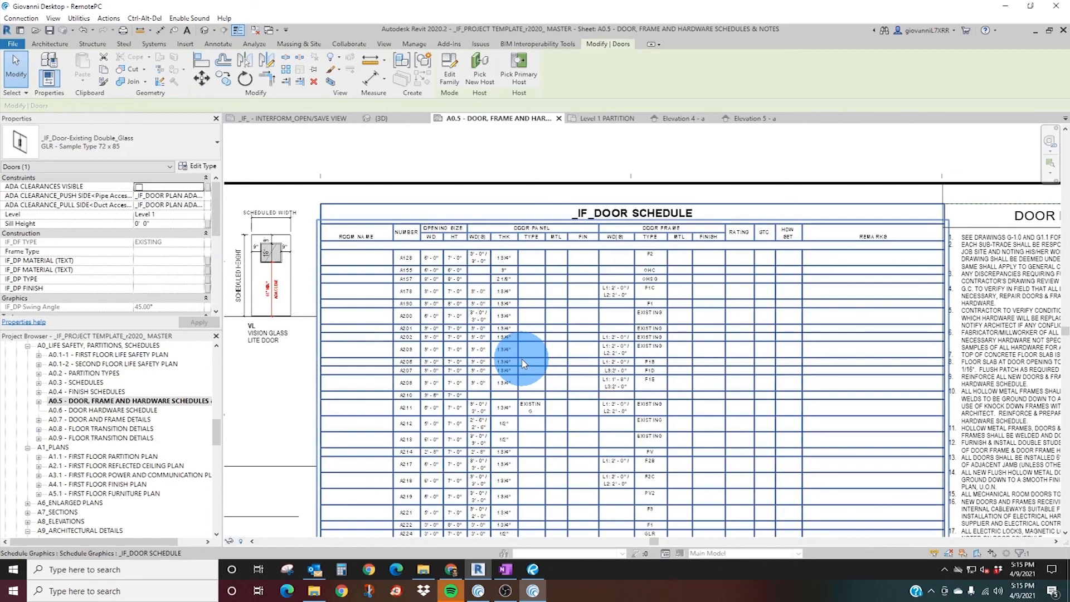
pyautogui.moveTo(431, 358); pyautogui.dragTo(524, 291, button='middle')
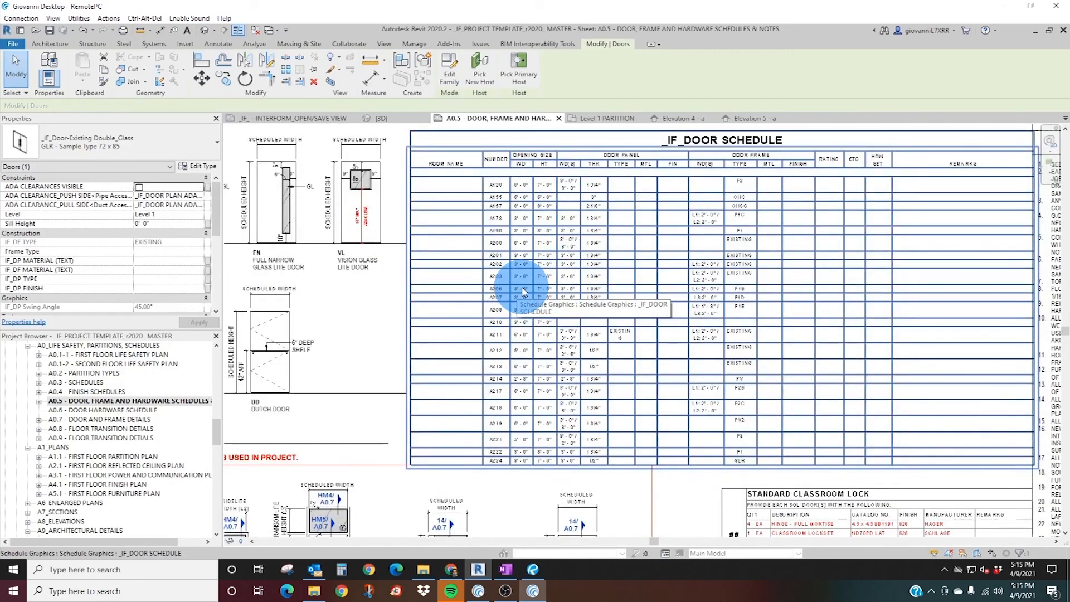